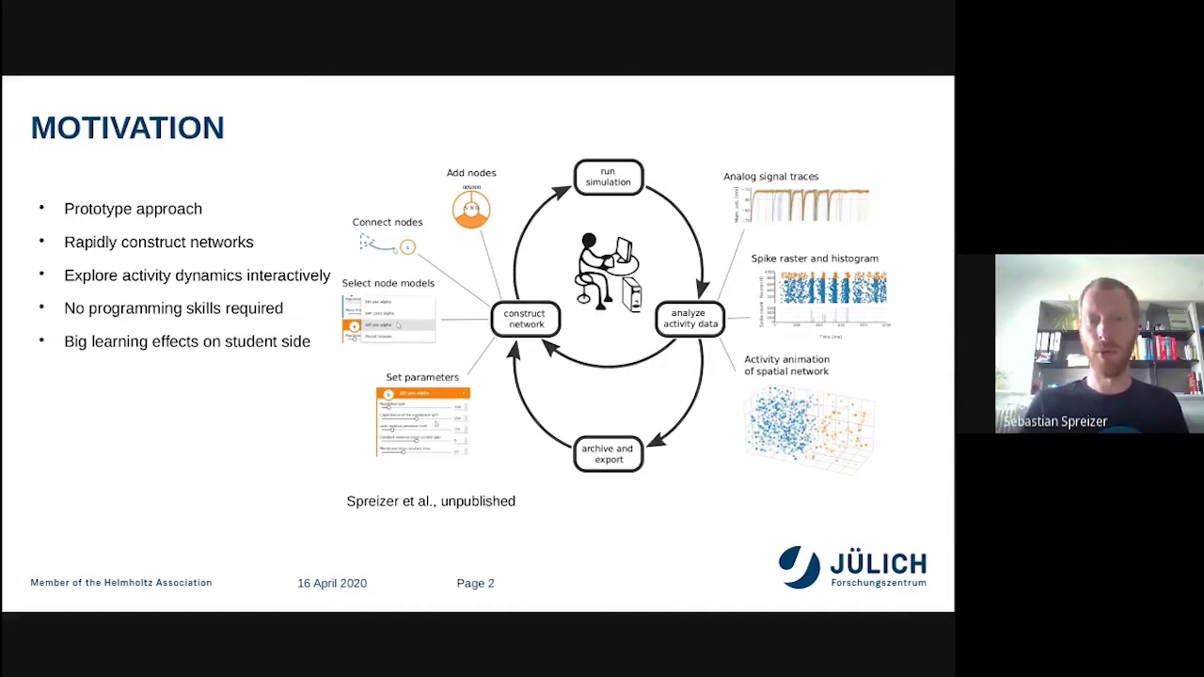
pyautogui.press('Right')
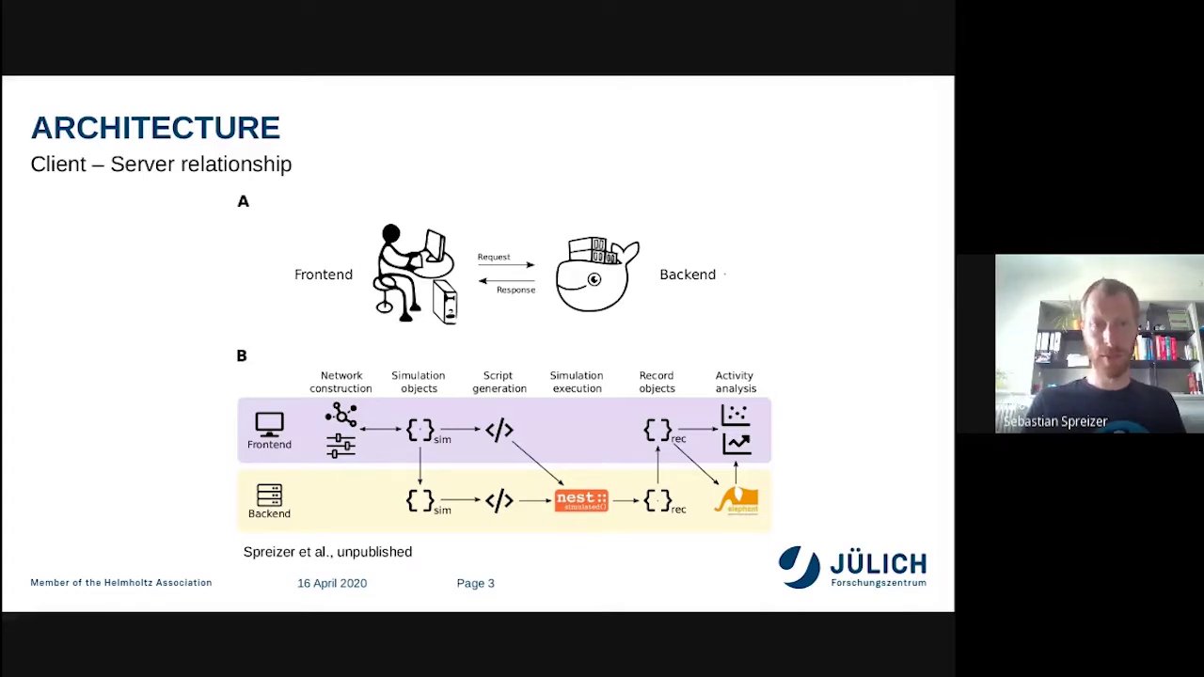
pyautogui.press('Right')
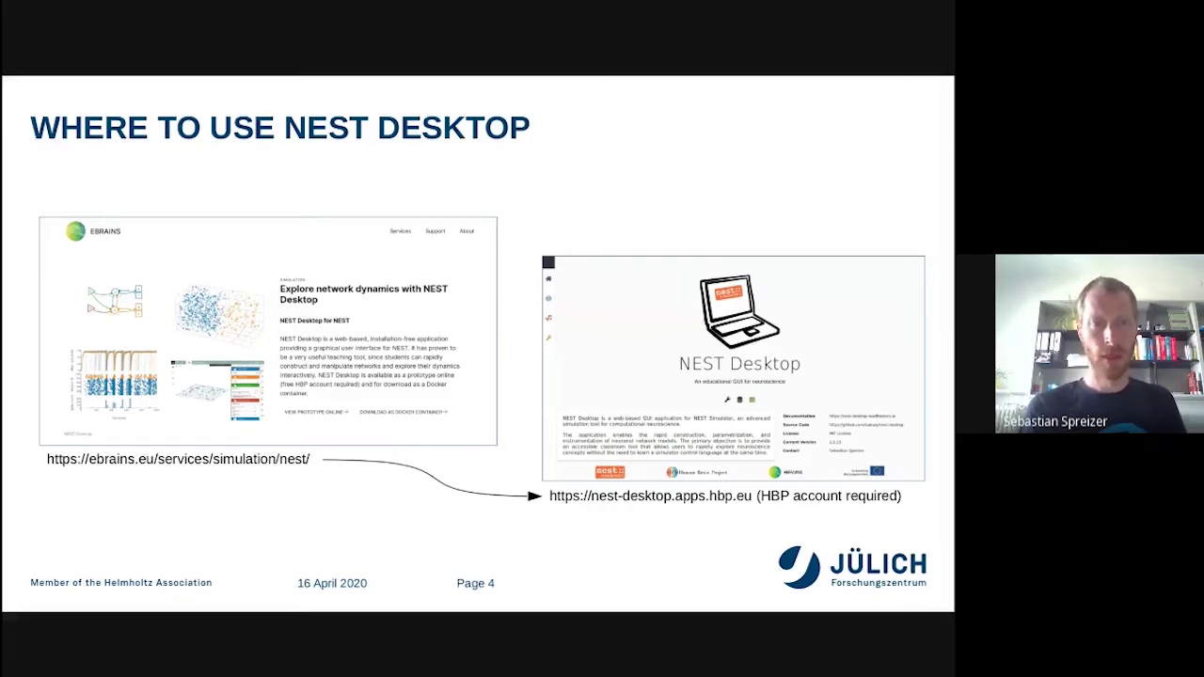
pyautogui.press('Right')
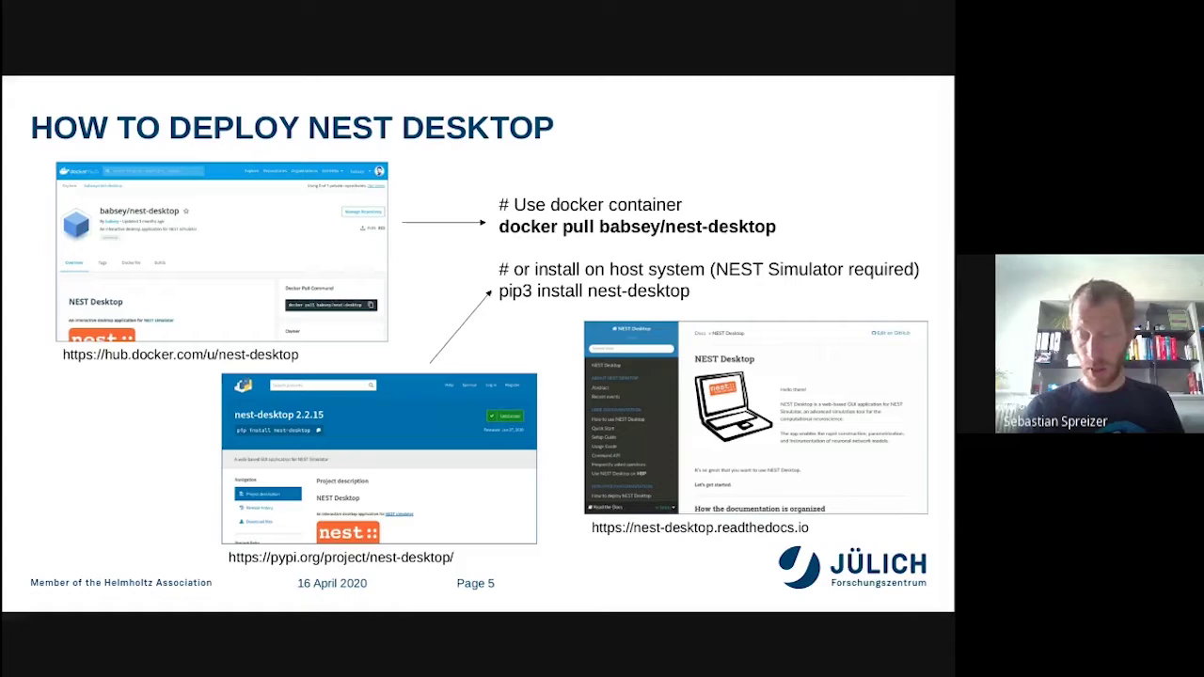
pyautogui.press('Right')
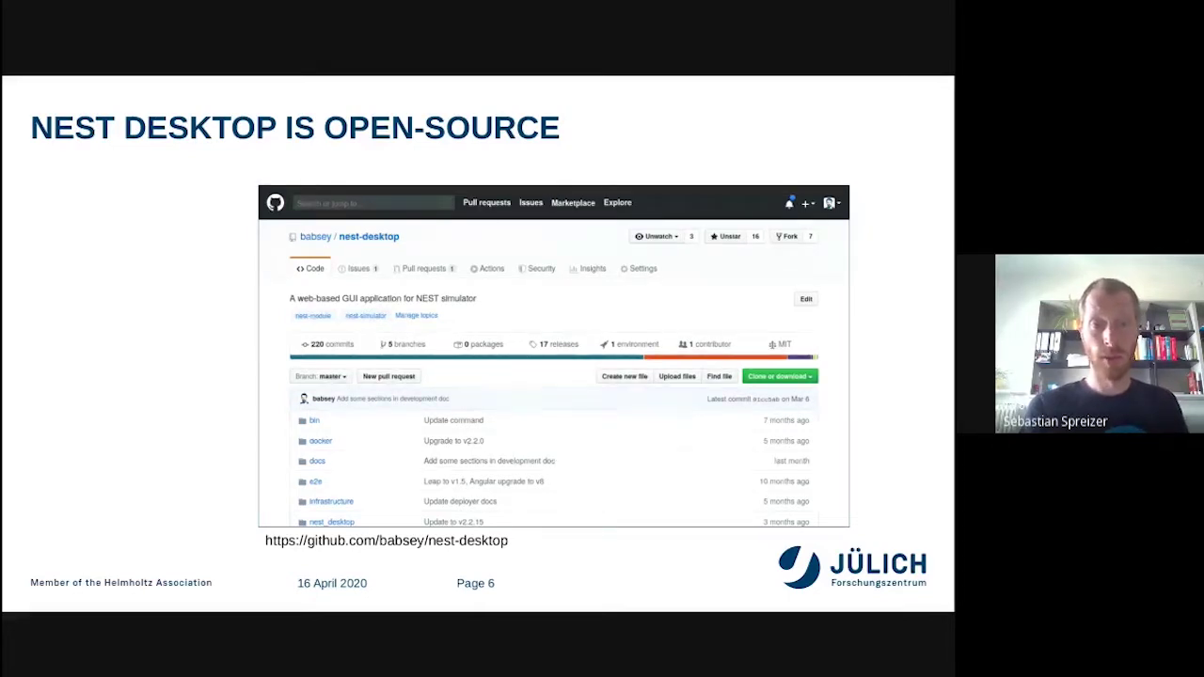
# Step: Switch from the slides to the web browser and open the ebrains.eu website in a new tab
pyautogui.hotkey('alt', 'Tab')
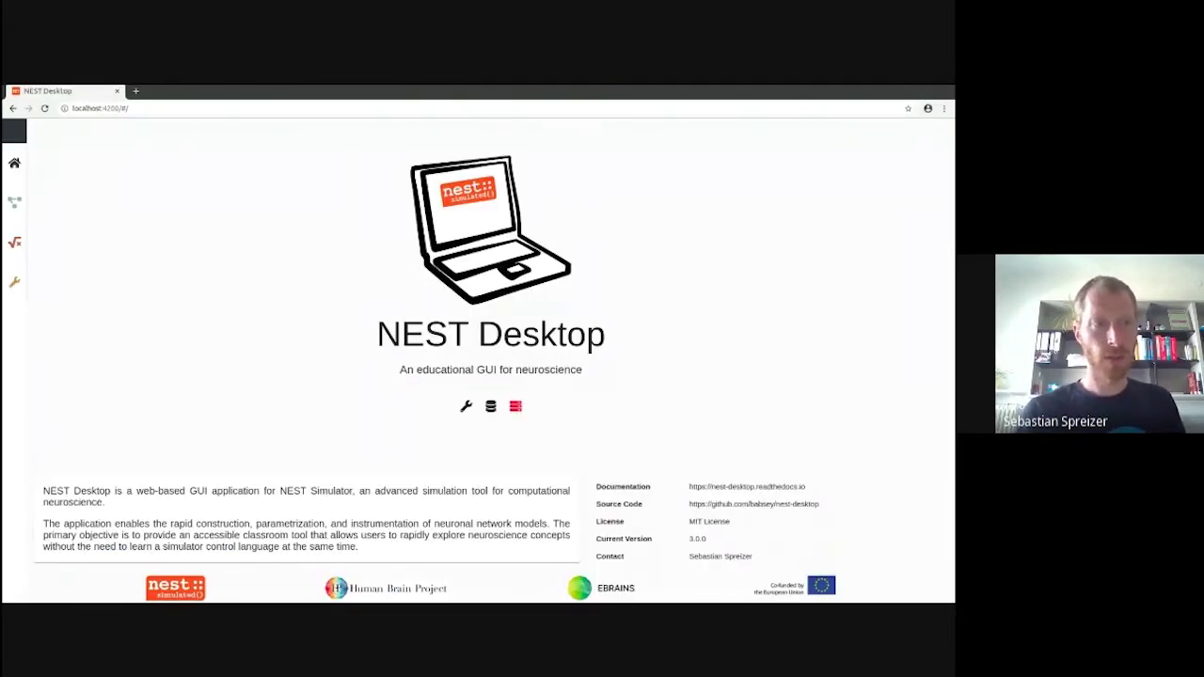
pyautogui.click(135, 90)
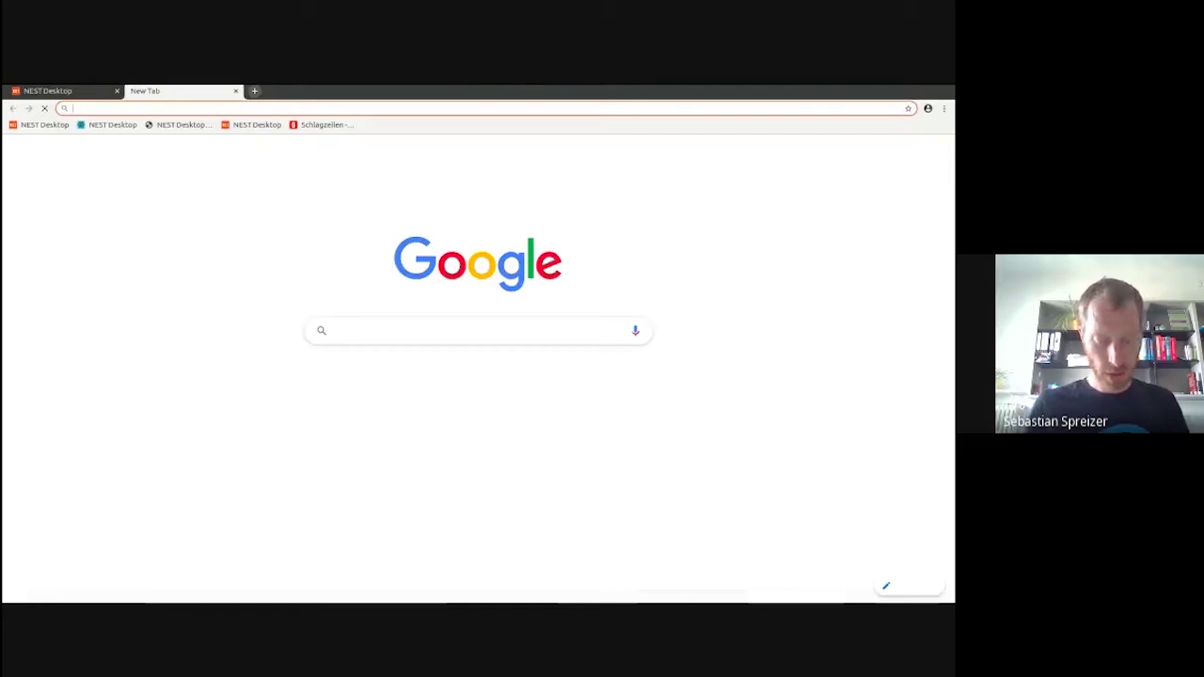
pyautogui.write('ebrauns.e')
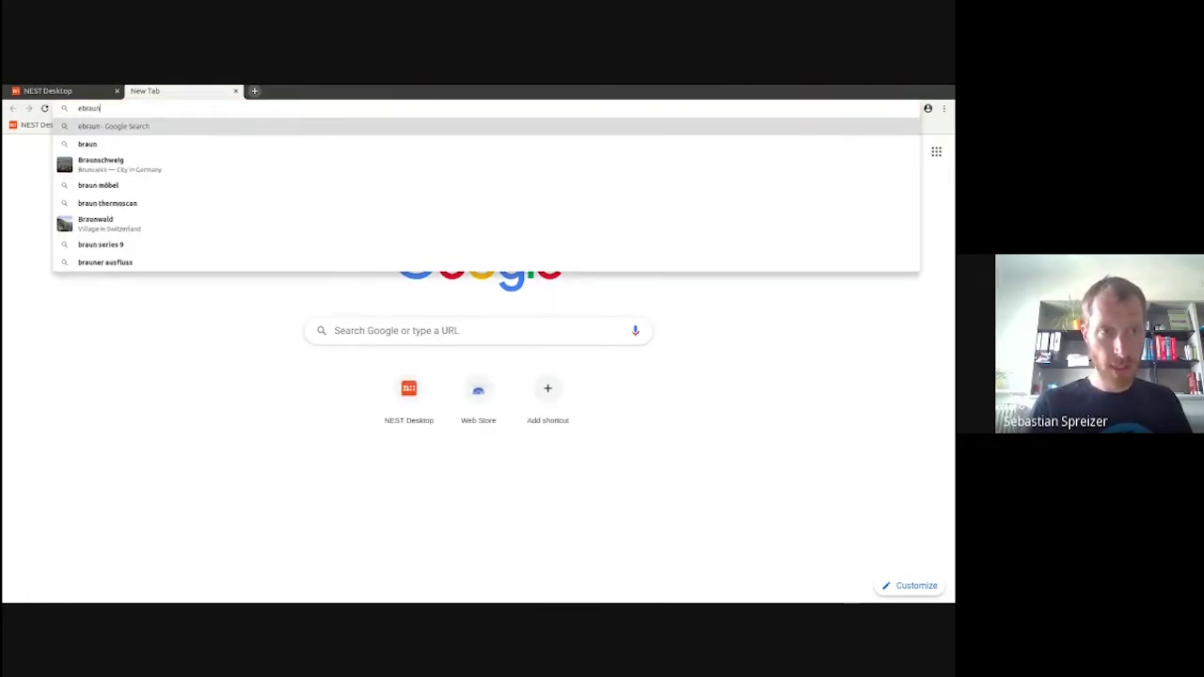
pyautogui.press('BackSpace')
pyautogui.press('BackSpace')
pyautogui.press('BackSpace')
pyautogui.press('BackSpace')
pyautogui.write('ins.')
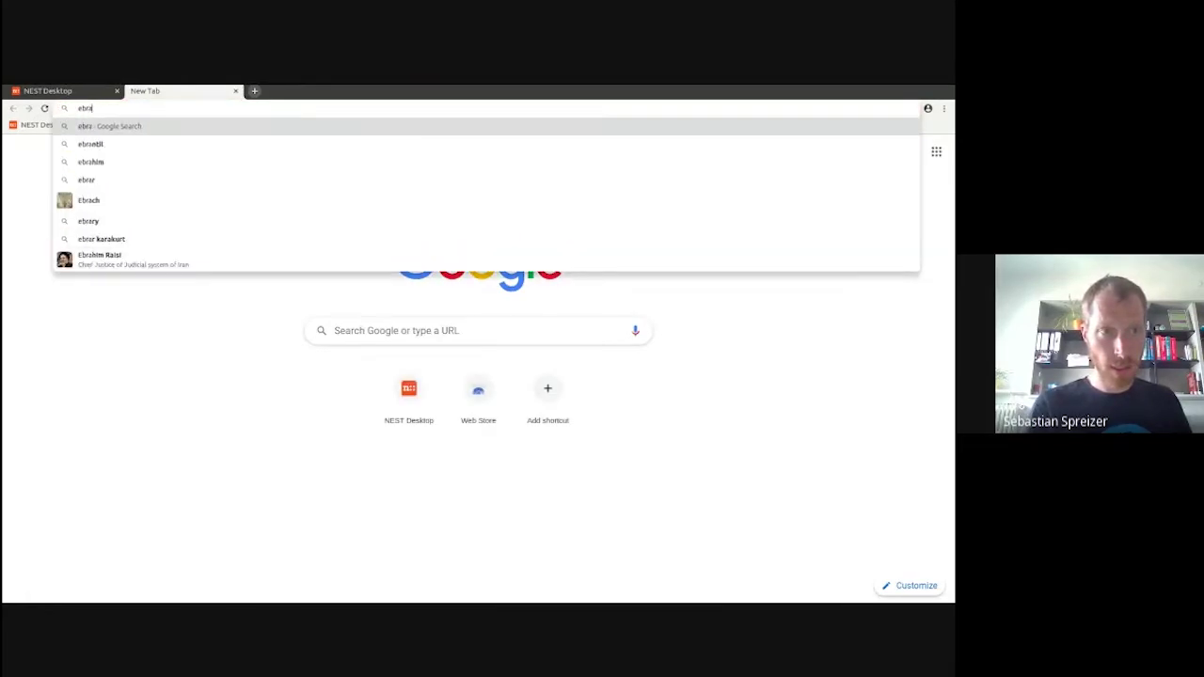
pyautogui.press('BackSpace')
pyautogui.write('eu')
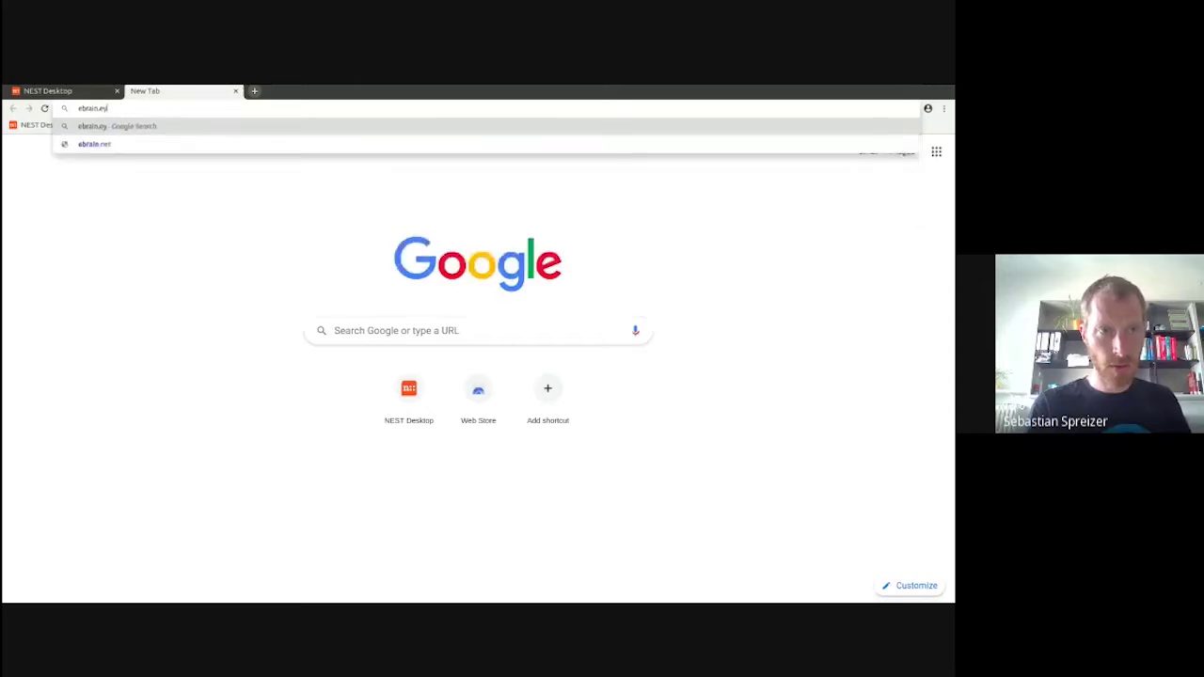
pyautogui.press('Return')
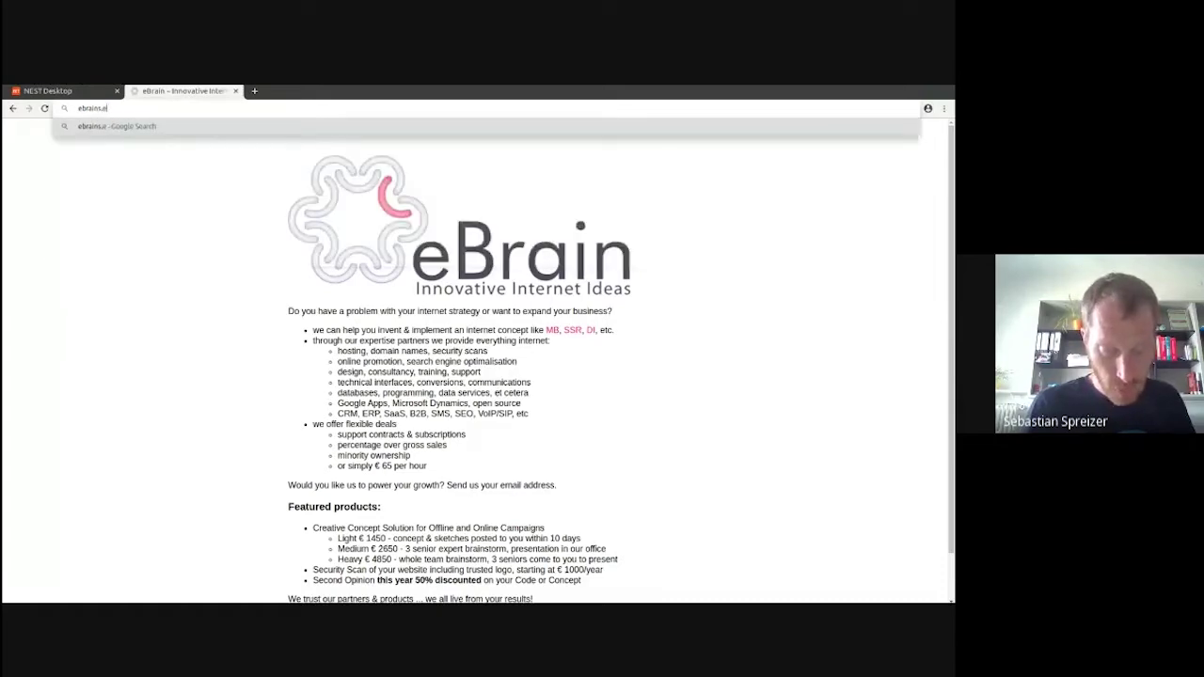
pyautogui.press('Return')
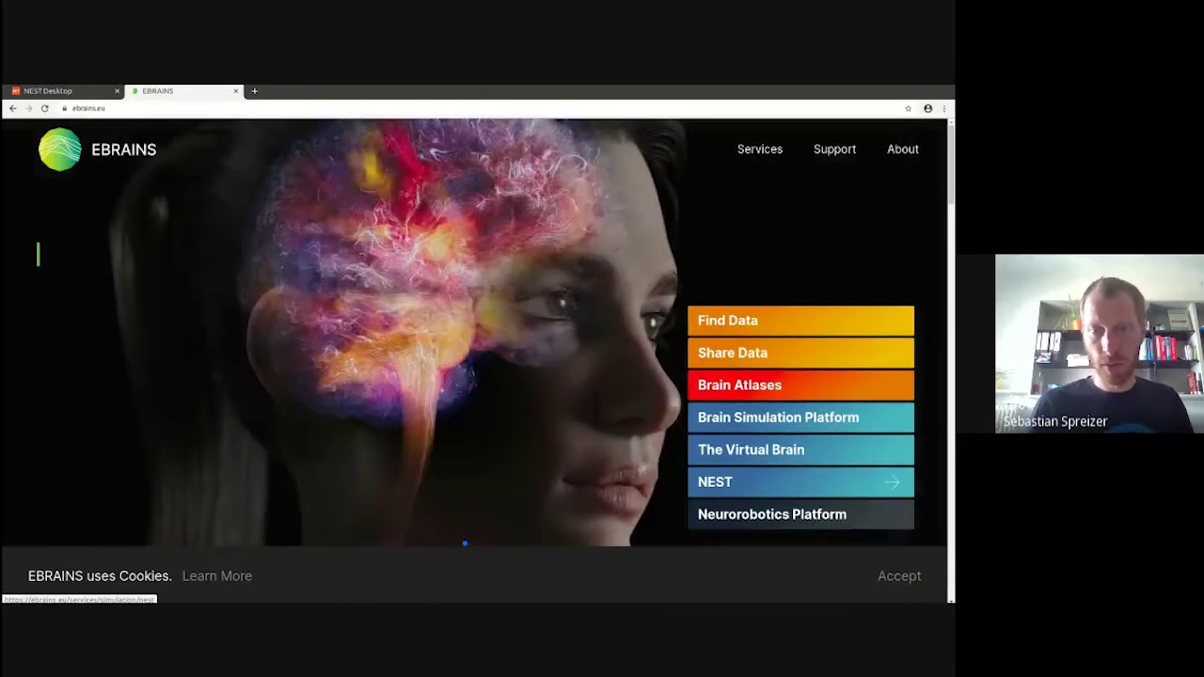
# Step: Open the online NEST Desktop prototype from the EBRAINS NEST service page and log in with the prefilled account credentials
pyautogui.click(799, 482)
pyautogui.scroll(-10, 475, 329)
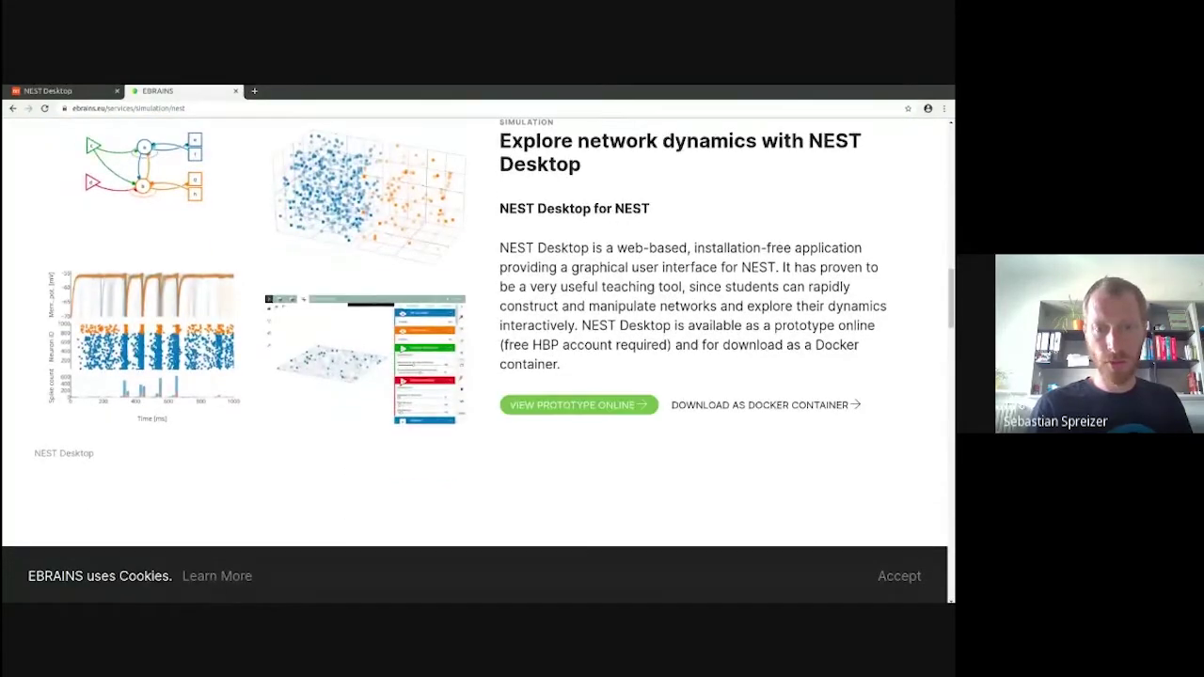
pyautogui.click(573, 408)
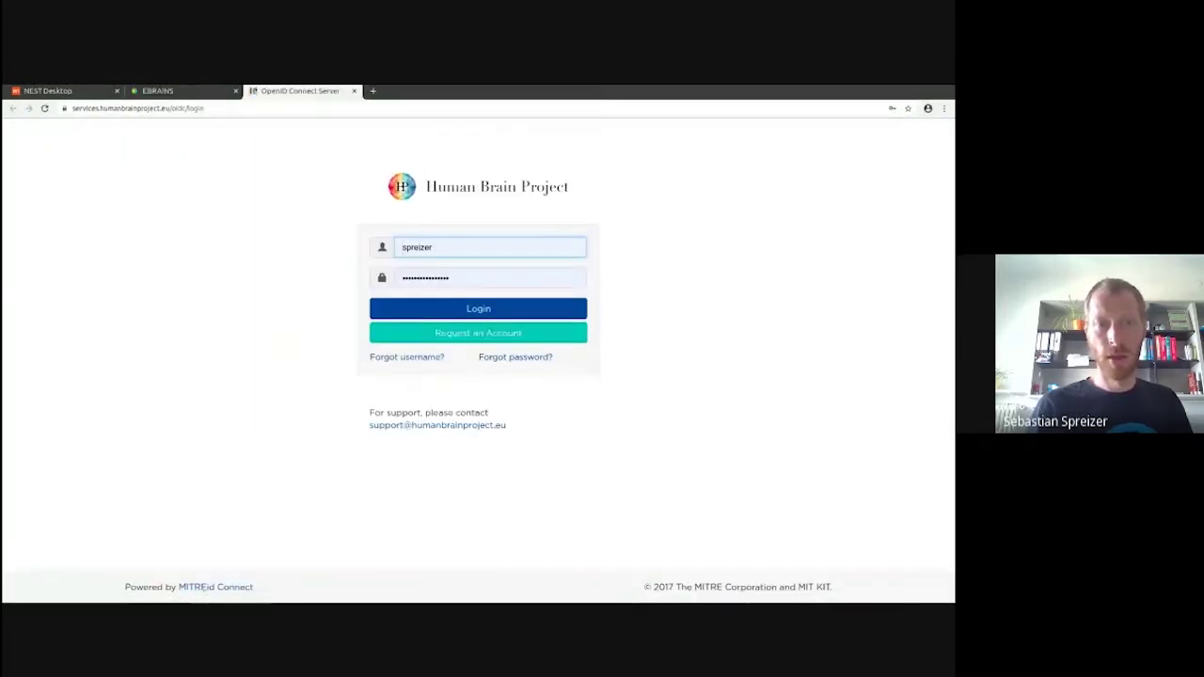
pyautogui.click(508, 308)
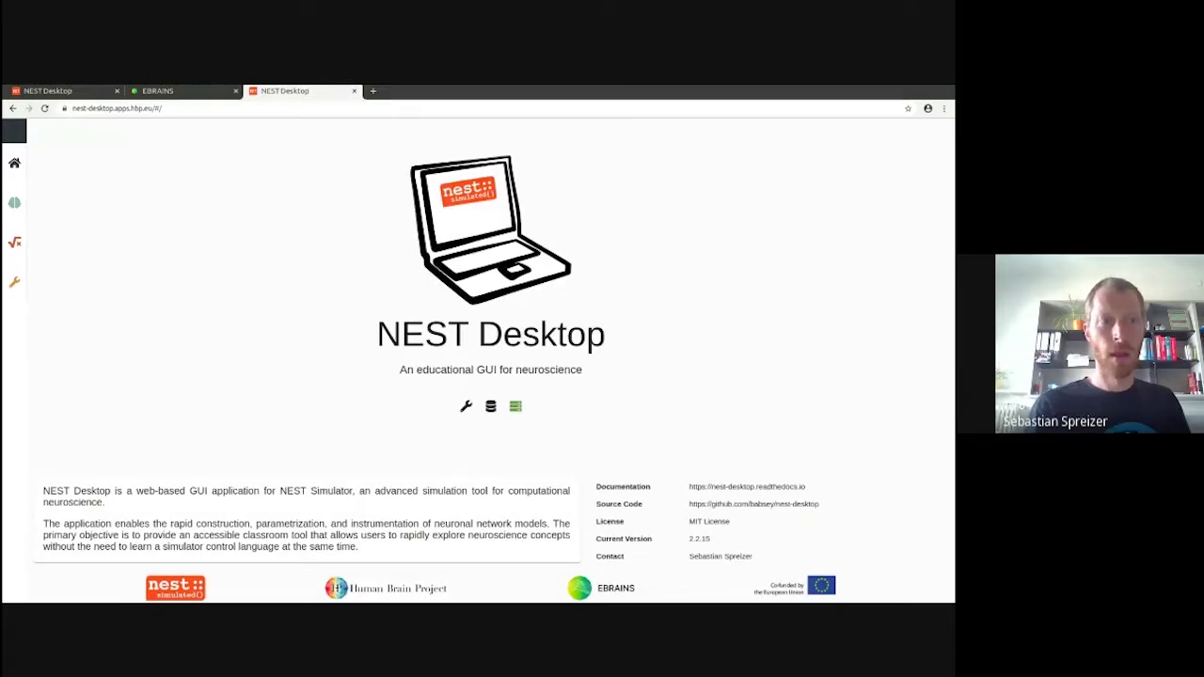
# Step: Return to the local NEST Desktop instance at localhost:4200 and open its Simulation workspace
pyautogui.hotkey('ctrl', '1')
pyautogui.moveTo(78, 108); pyautogui.dragTo(129, 108)
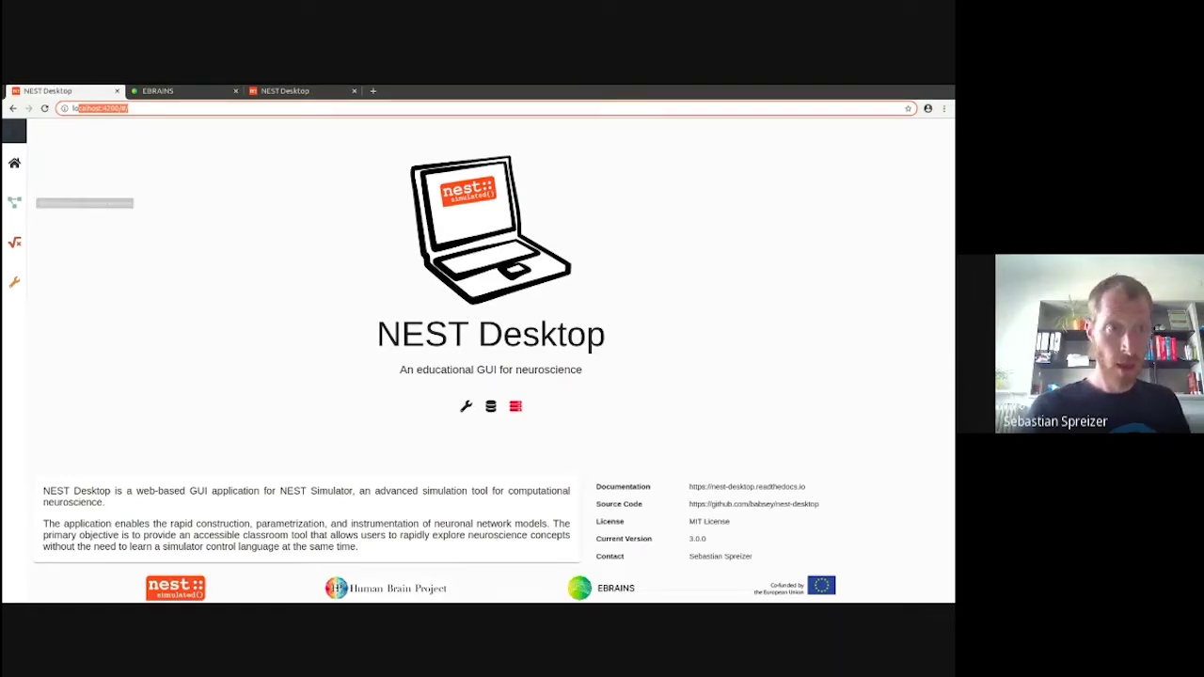
pyautogui.click(14, 201)
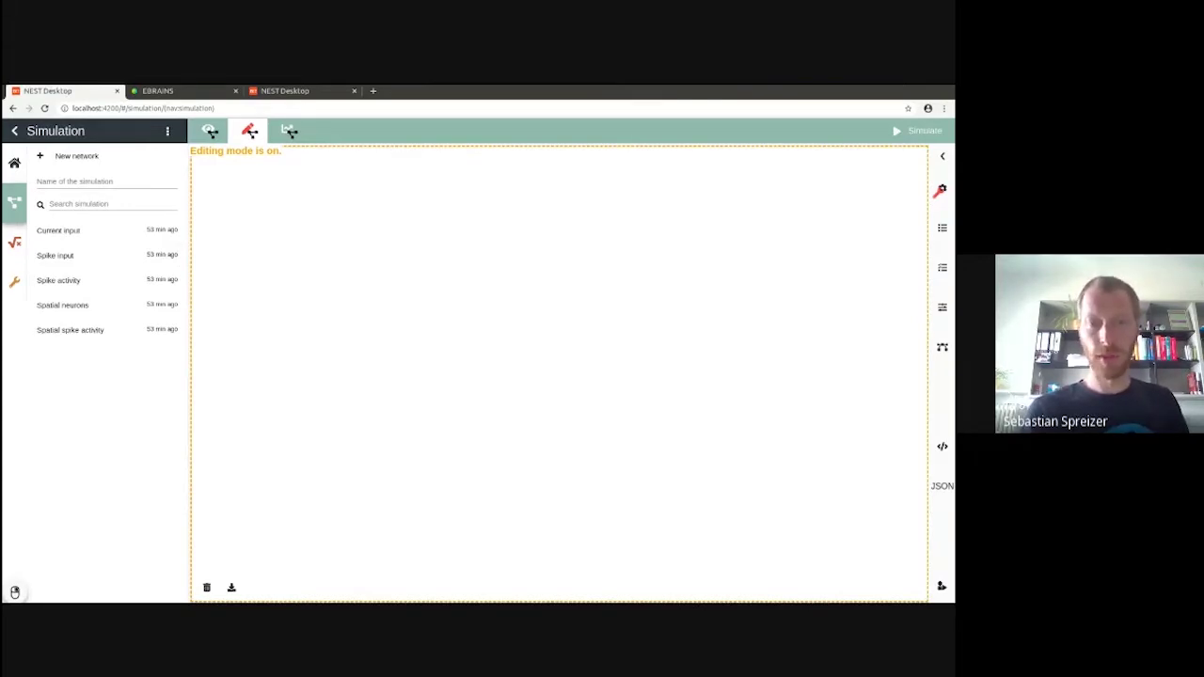
# Step: Add a neuron node near the upper edge of the empty network canvas and show the node parameter list
pyautogui.rightClick(284, 202)
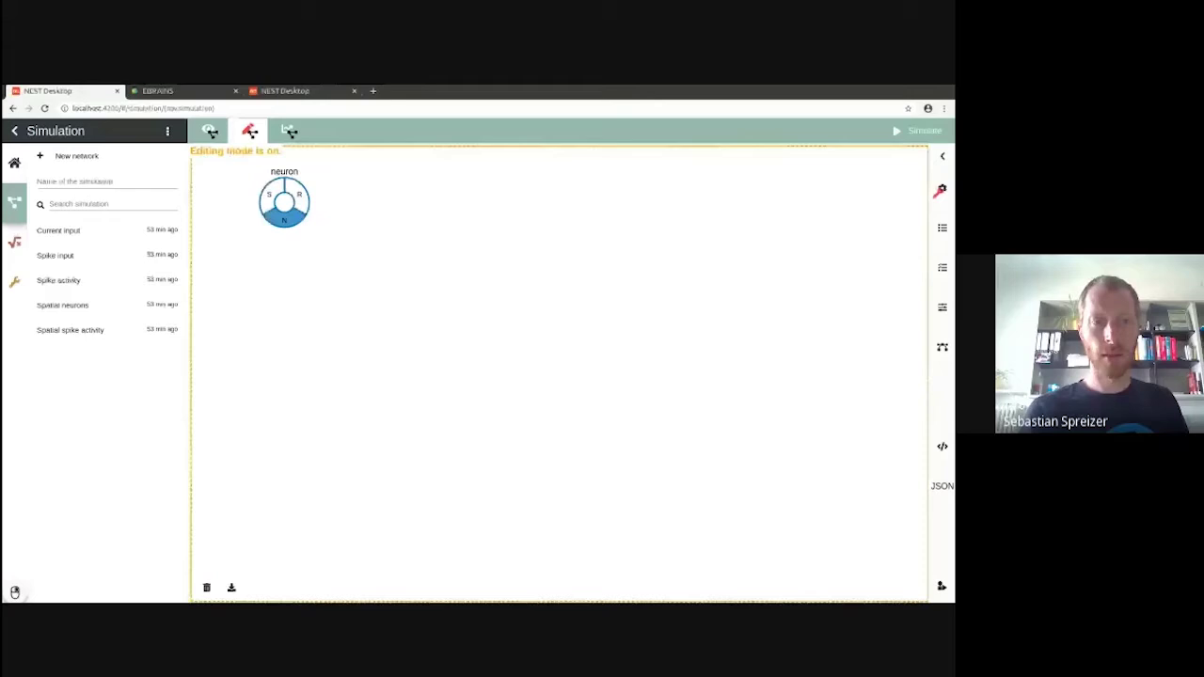
pyautogui.click(284, 219)
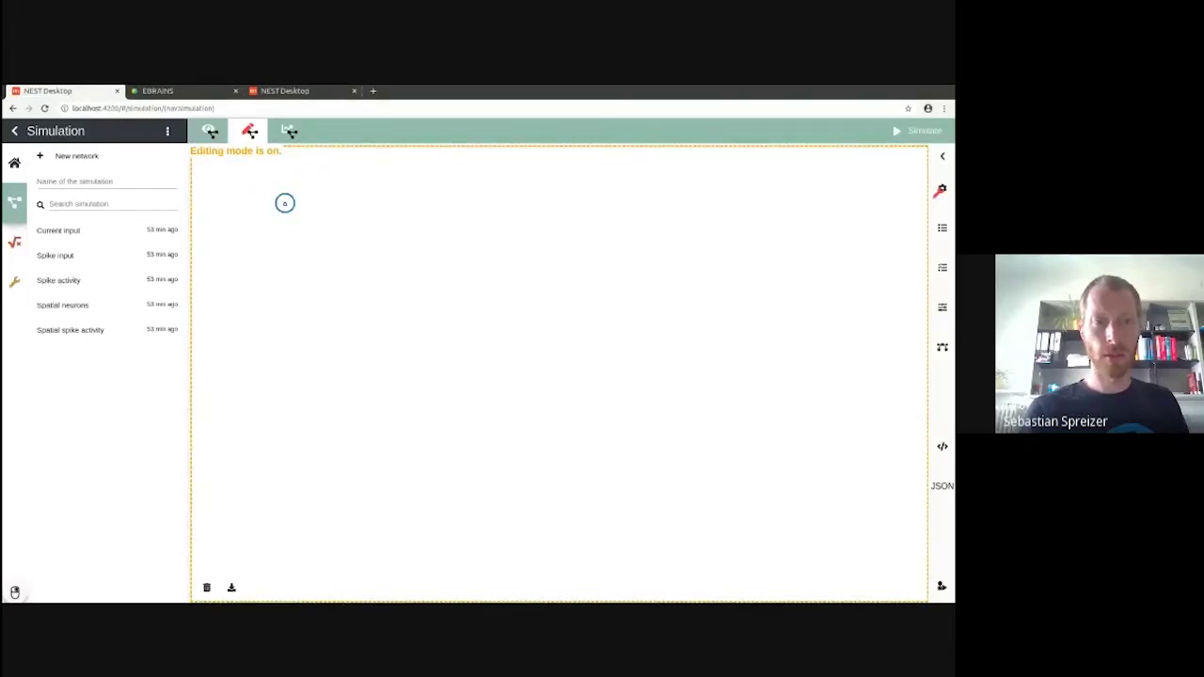
pyautogui.click(942, 156)
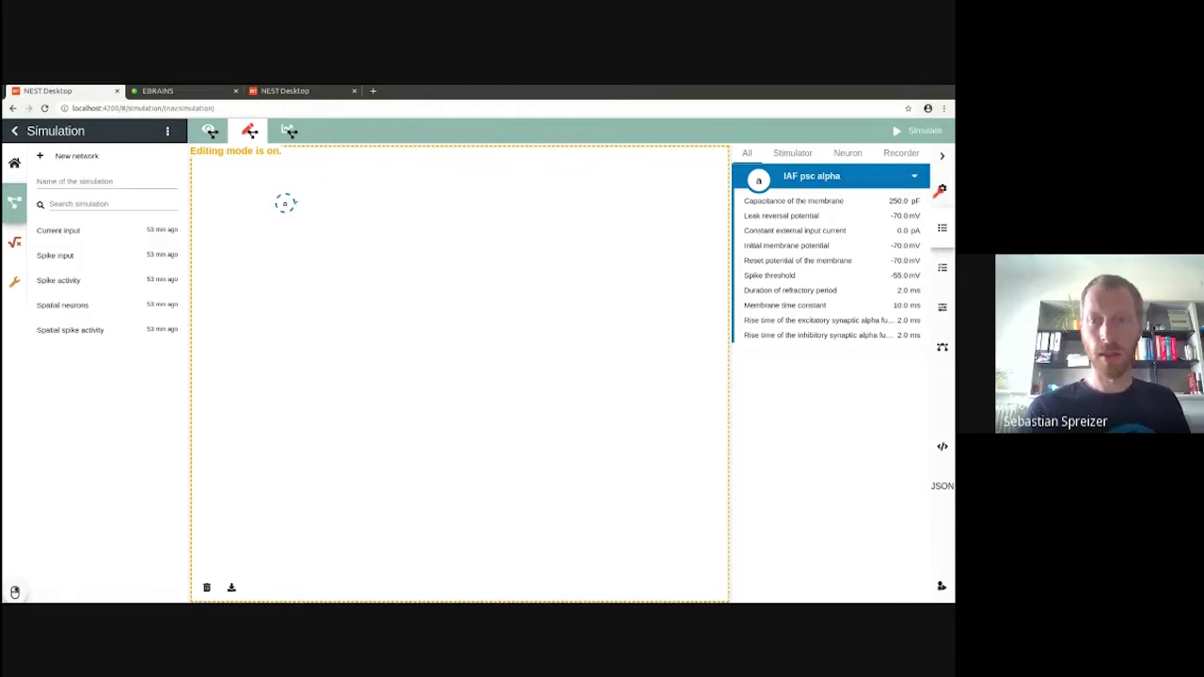
pyautogui.click(410, 243)
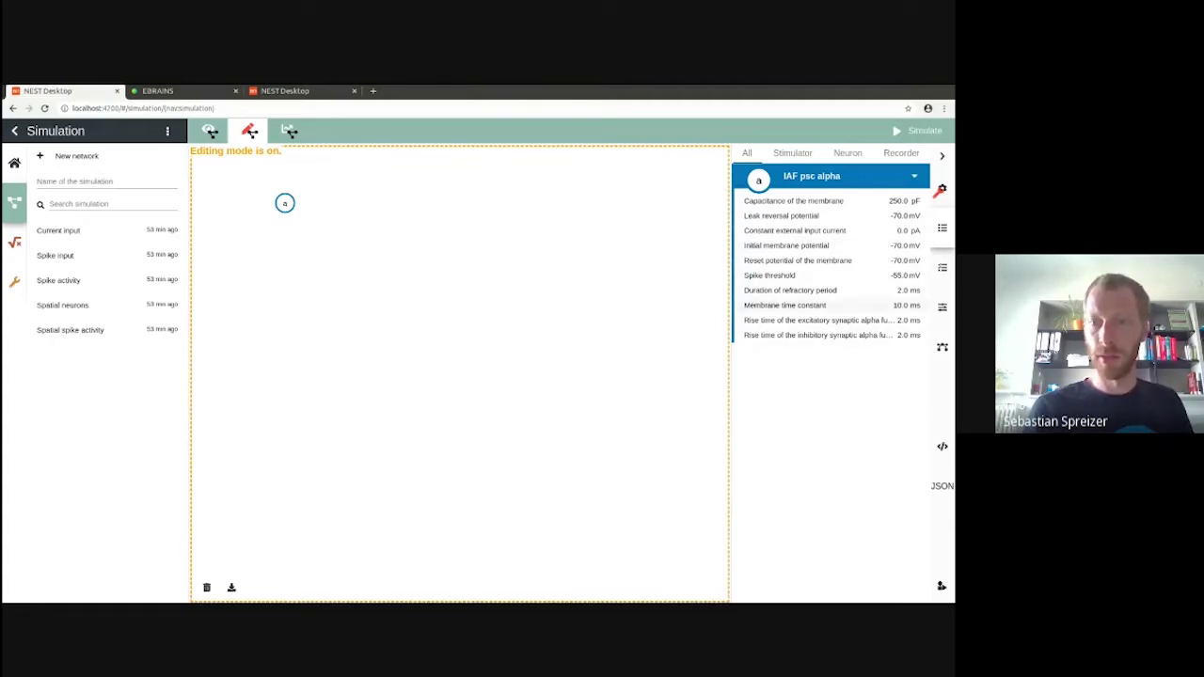
# Step: Set the neuron's leak reversal potential to -22 mV, its initial membrane potential to -21 mV and its population size to 229
pyautogui.click(942, 307)
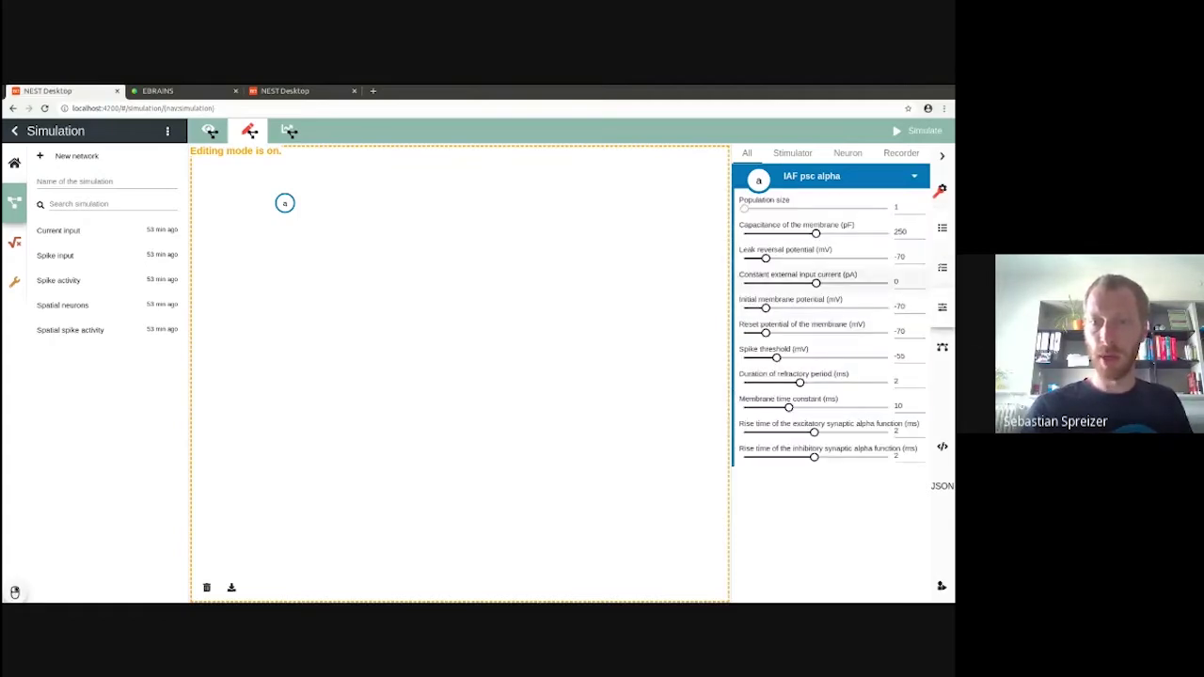
pyautogui.moveTo(765, 258); pyautogui.dragTo(799, 258)
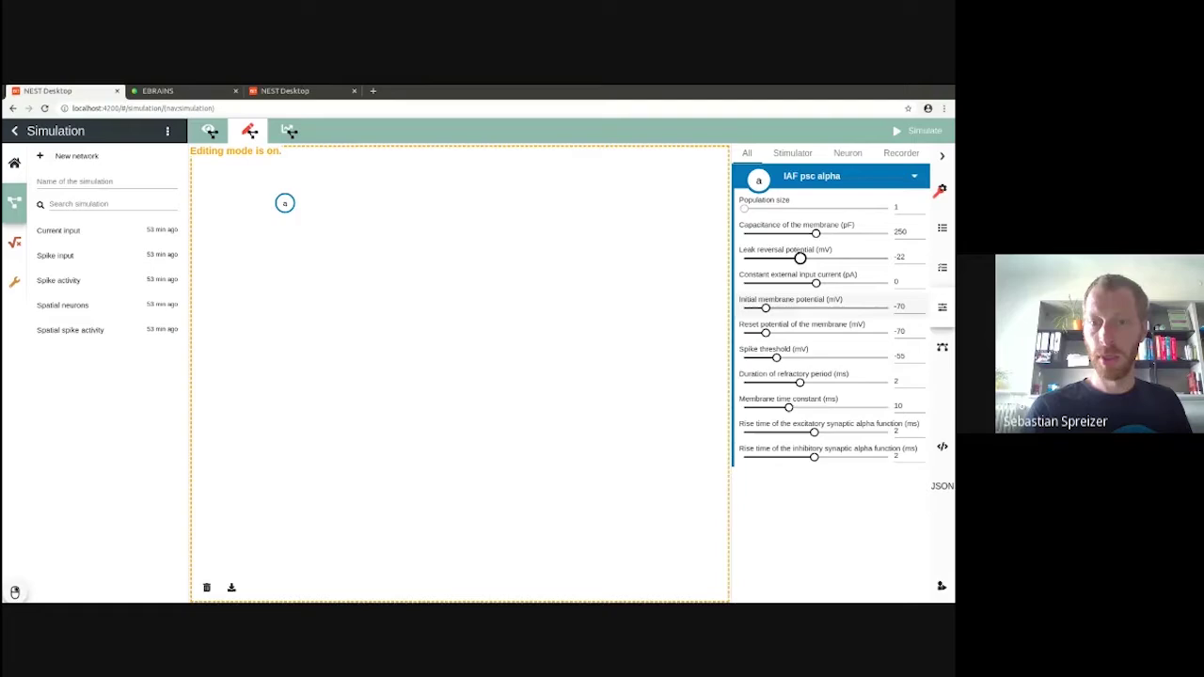
pyautogui.moveTo(764, 308); pyautogui.dragTo(800, 308)
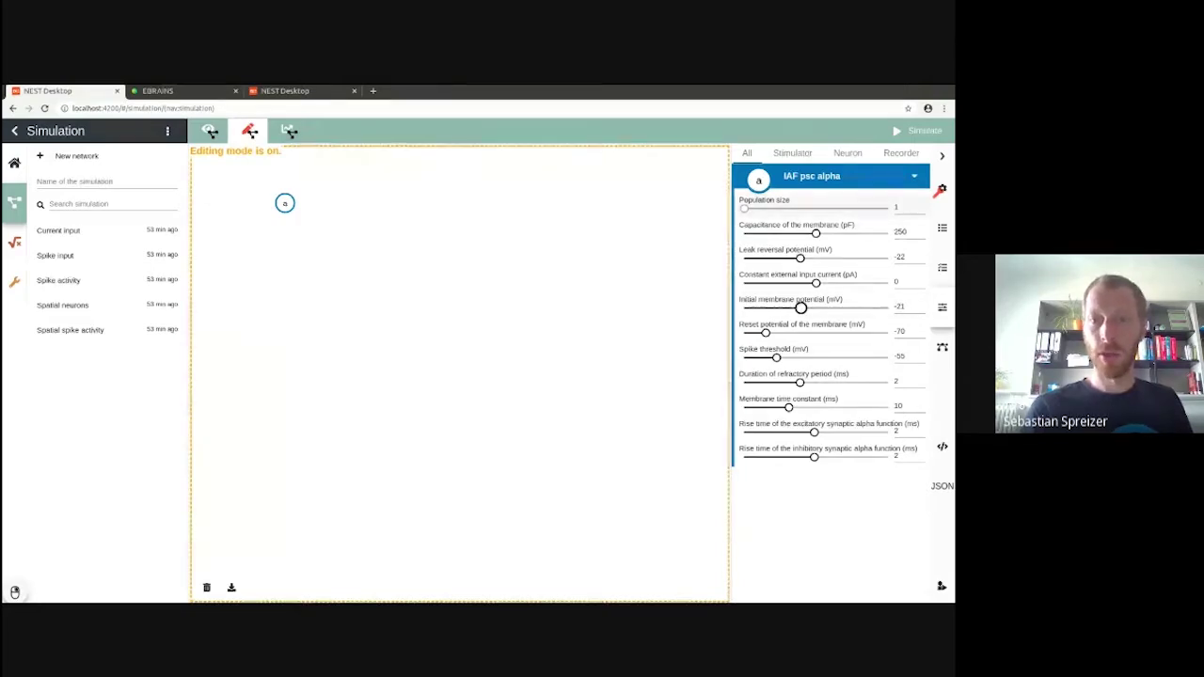
pyautogui.moveTo(744, 208); pyautogui.dragTo(777, 208)
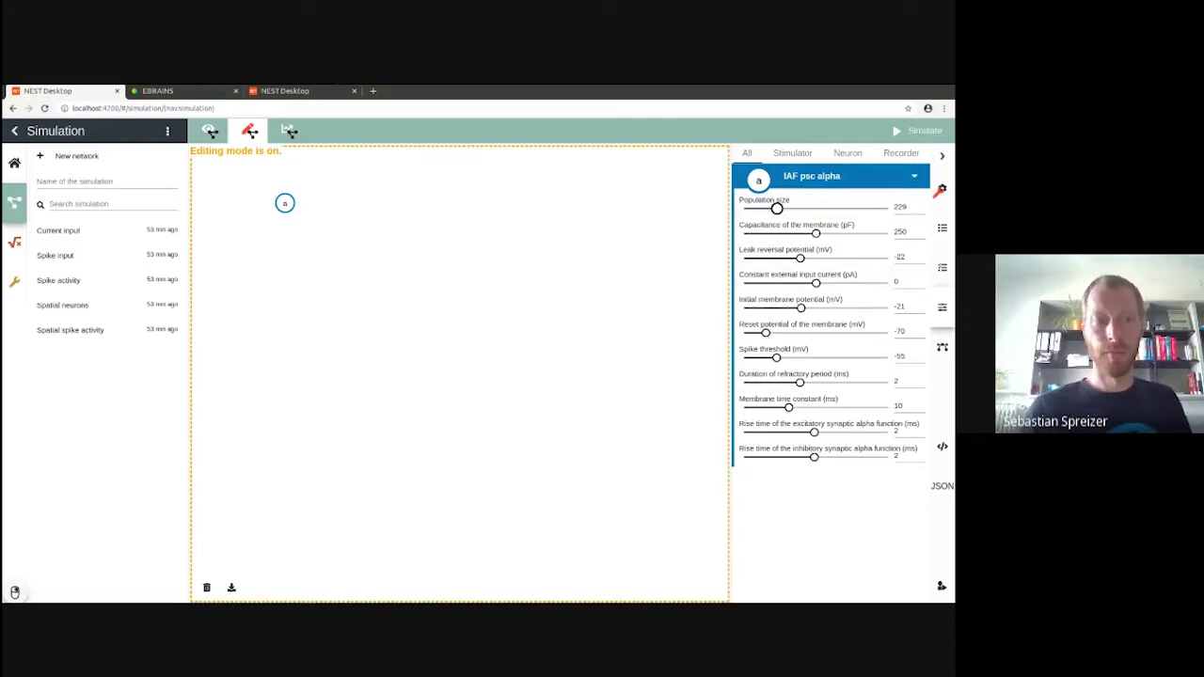
# Step: Add a stimulator node beside neuron a and connect it to that neuron
pyautogui.click(346, 205)
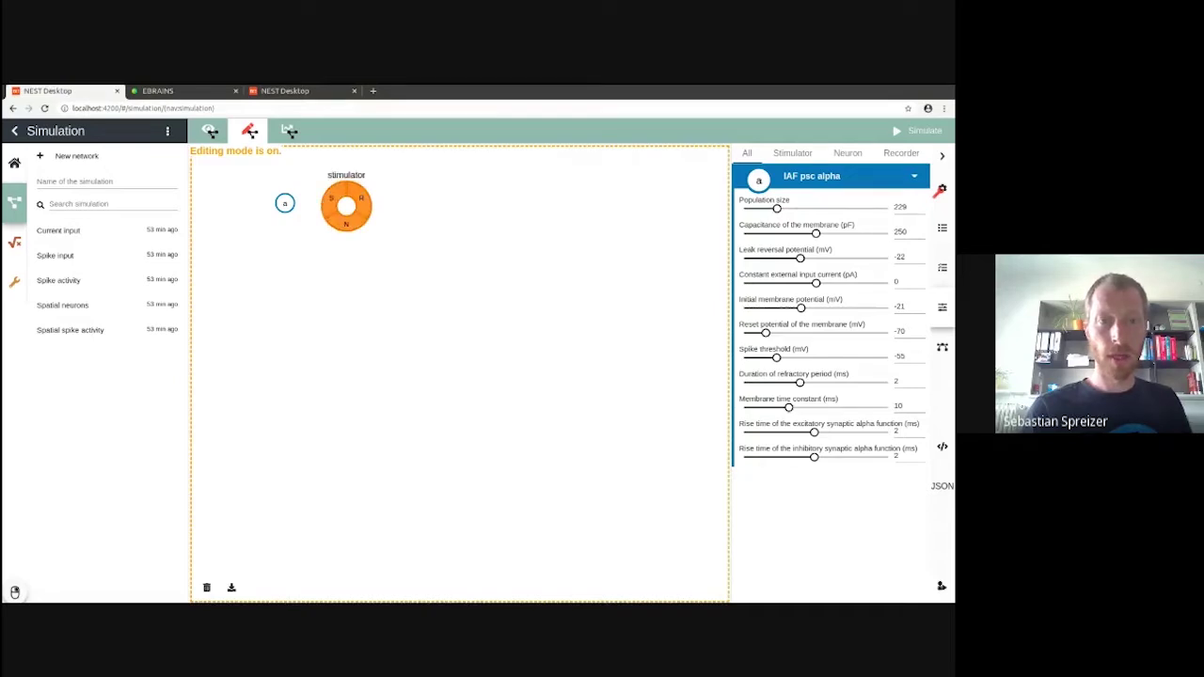
pyautogui.click(332, 199)
pyautogui.moveTo(348, 206); pyautogui.dragTo(285, 203)
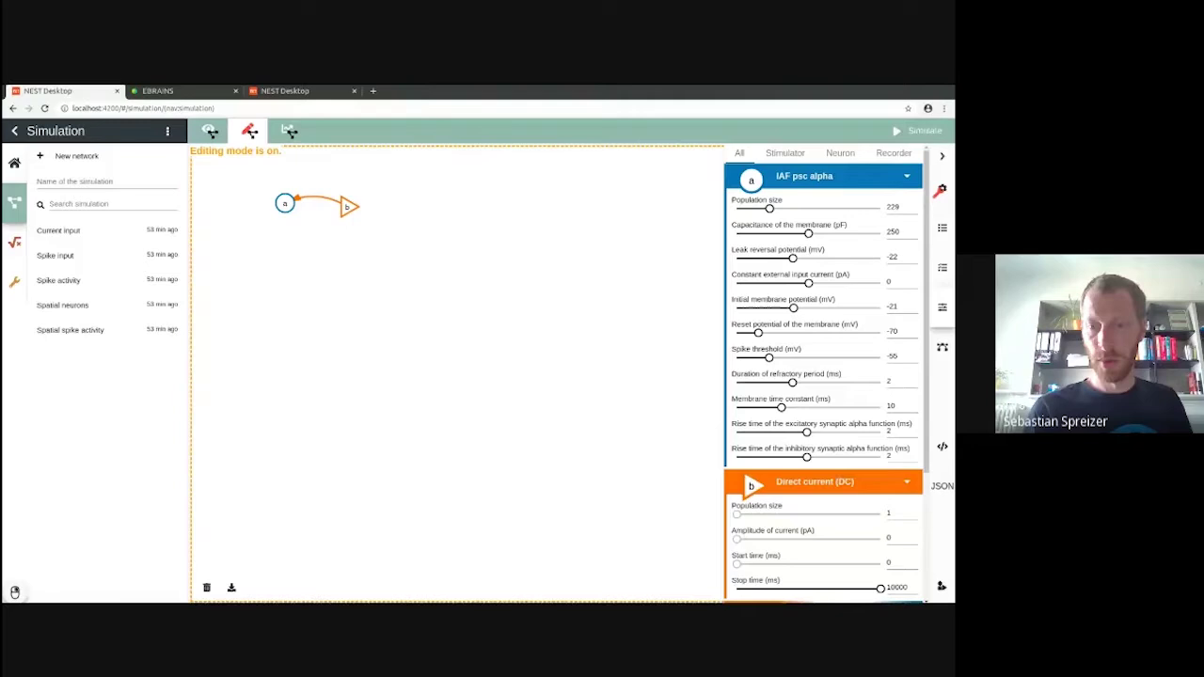
# Step: Change stimulator b's model to Poisson generator and set its mean firing rate to about 3836 Hz
pyautogui.click(841, 482)
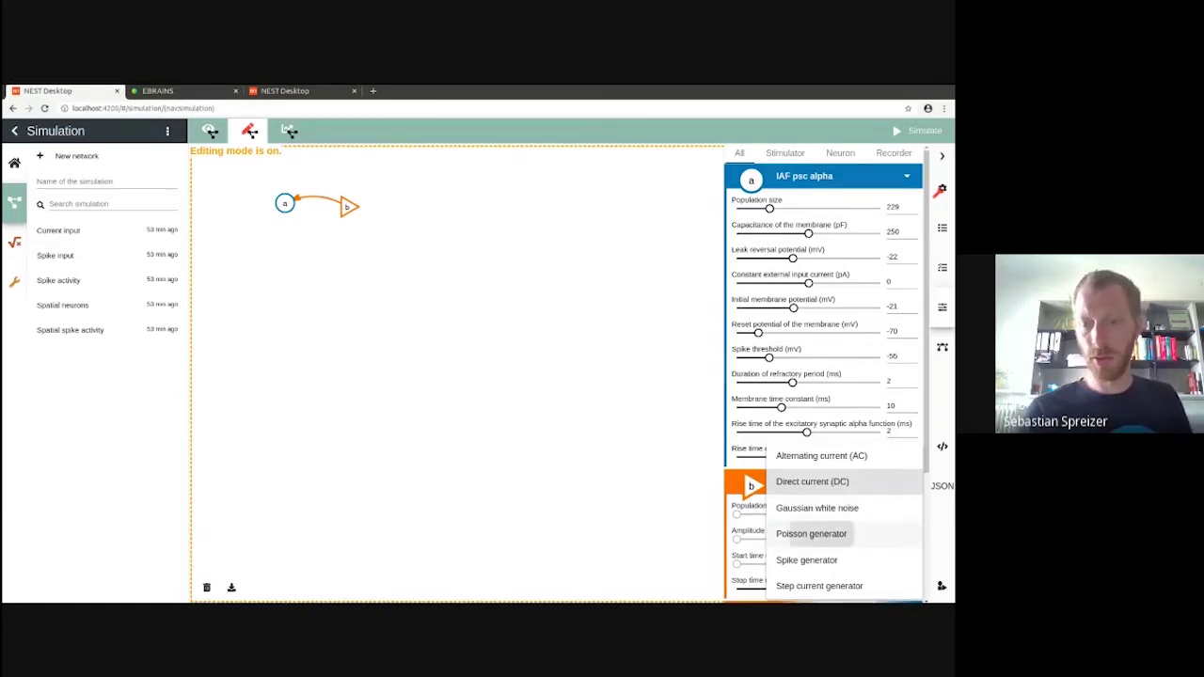
pyautogui.click(811, 533)
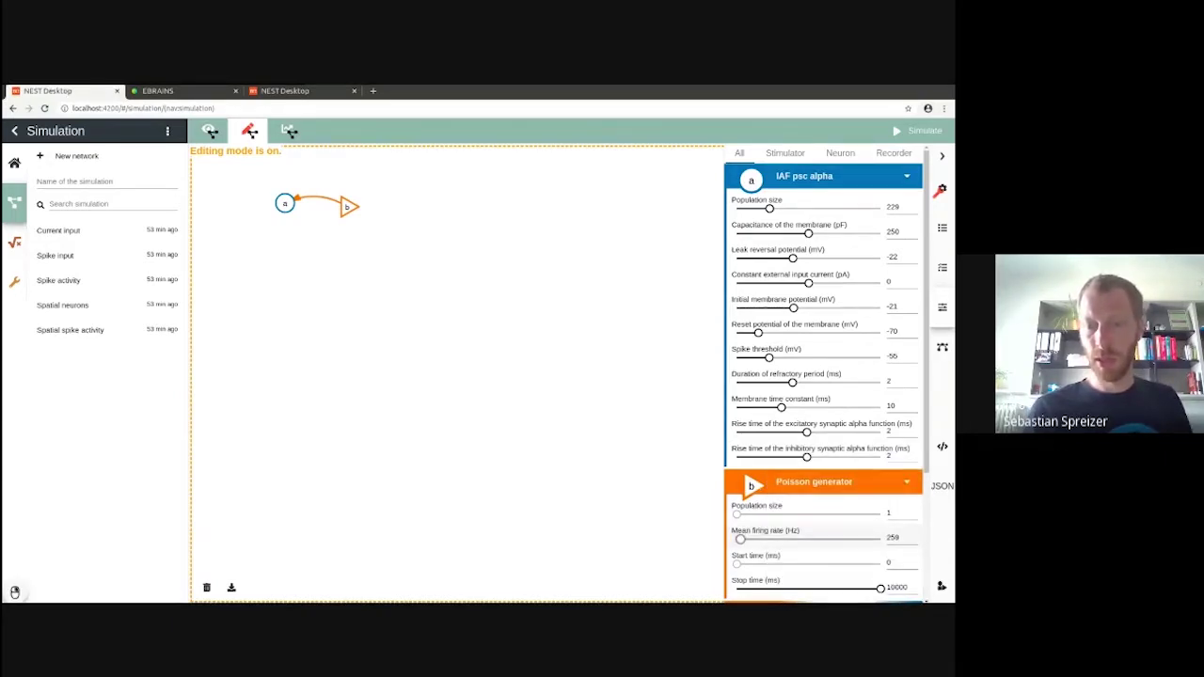
pyautogui.moveTo(737, 539); pyautogui.dragTo(792, 538)
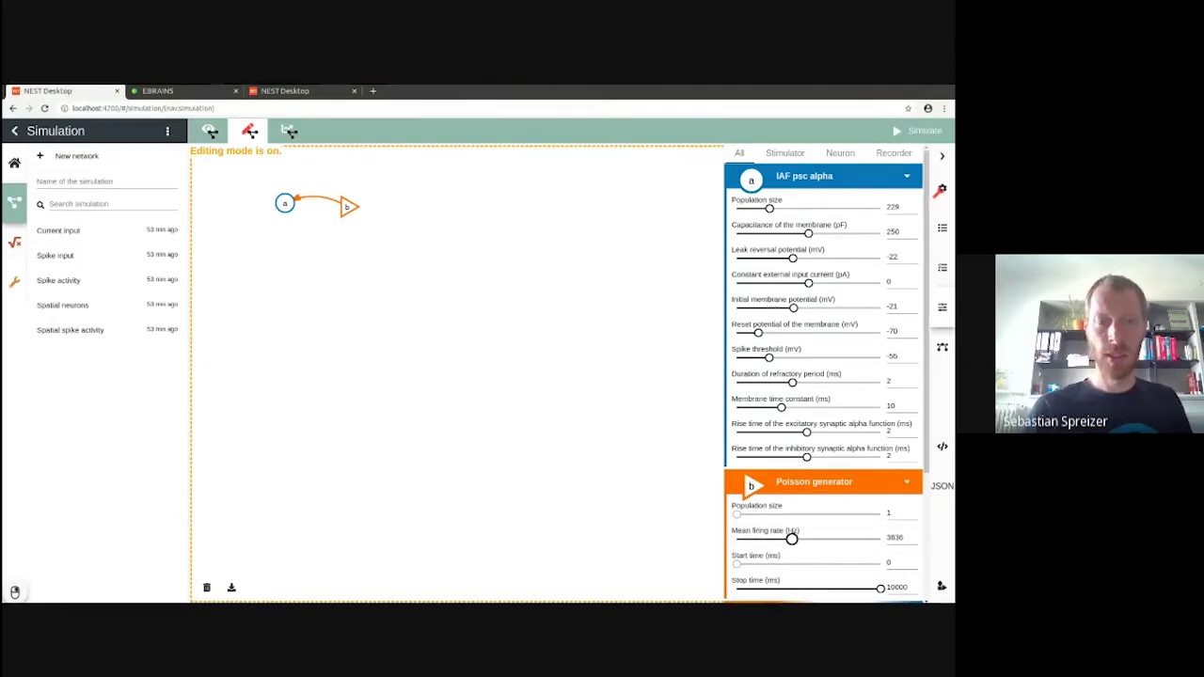
# Step: Add a voltmeter recorder node below neuron a, connect it to that neuron and select the voltmeter
pyautogui.click(268, 255)
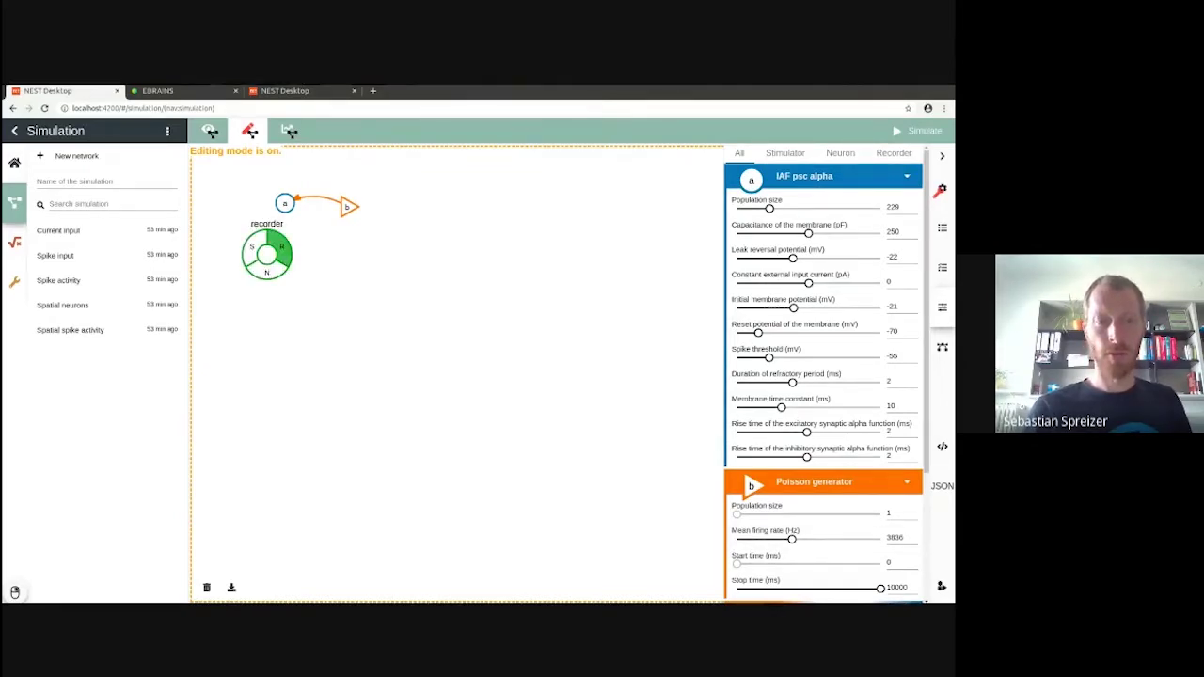
pyautogui.click(269, 270)
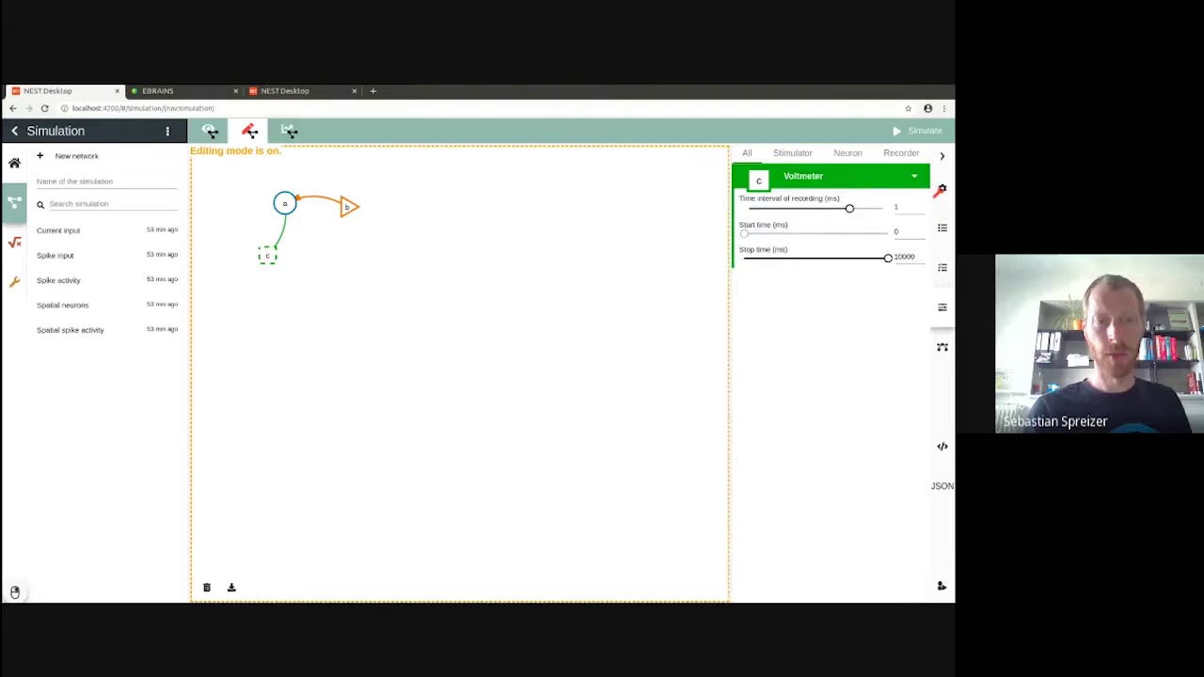
pyautogui.click(285, 203)
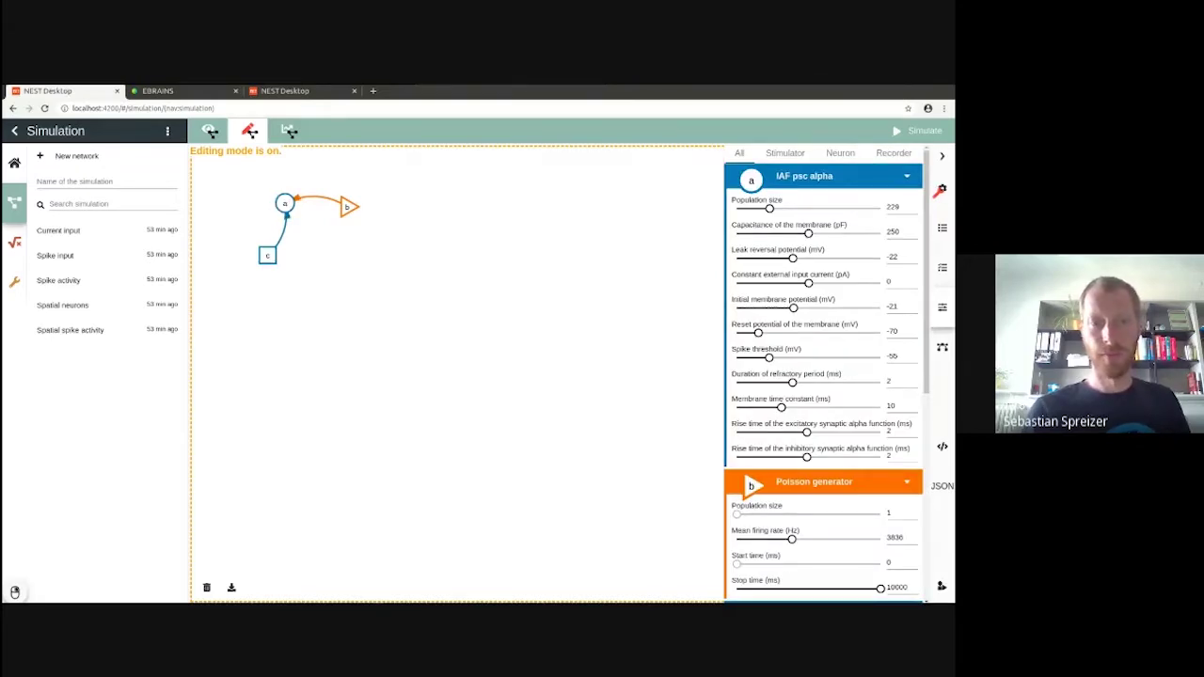
pyautogui.moveTo(267, 255); pyautogui.dragTo(671, 208)
pyautogui.moveTo(267, 255); pyautogui.dragTo(726, 211)
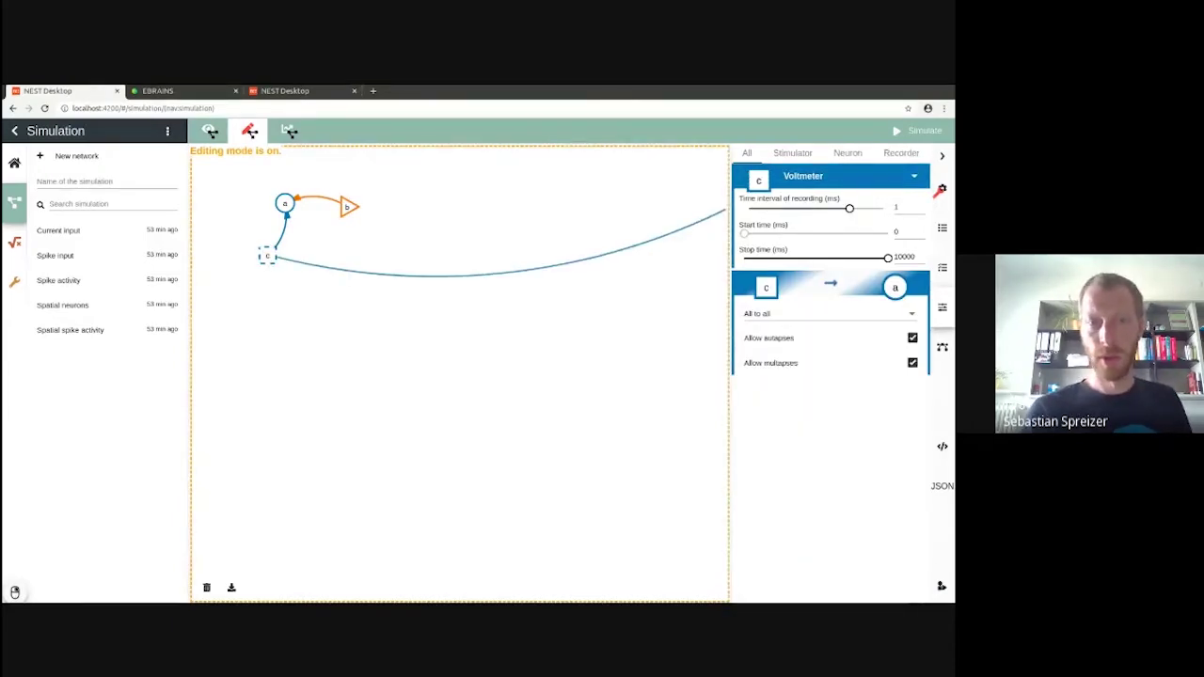
# Step: Simulate the network and reset the parameters of voltmeter c
pyautogui.click(917, 131)
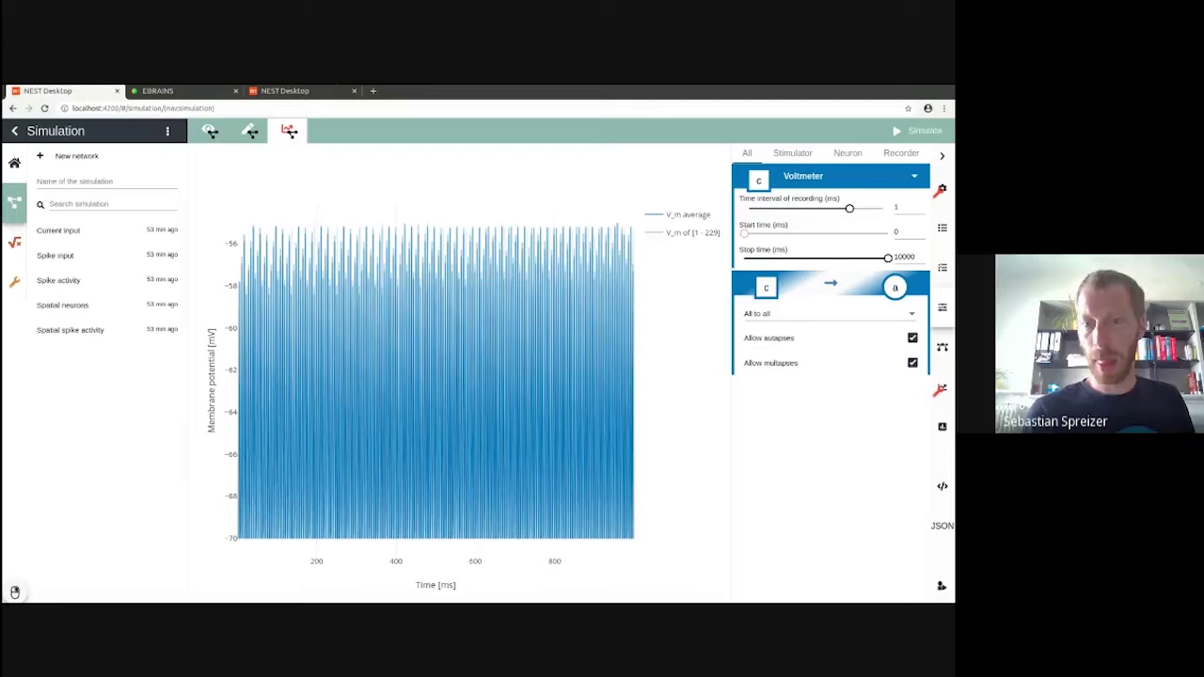
pyautogui.click(913, 176)
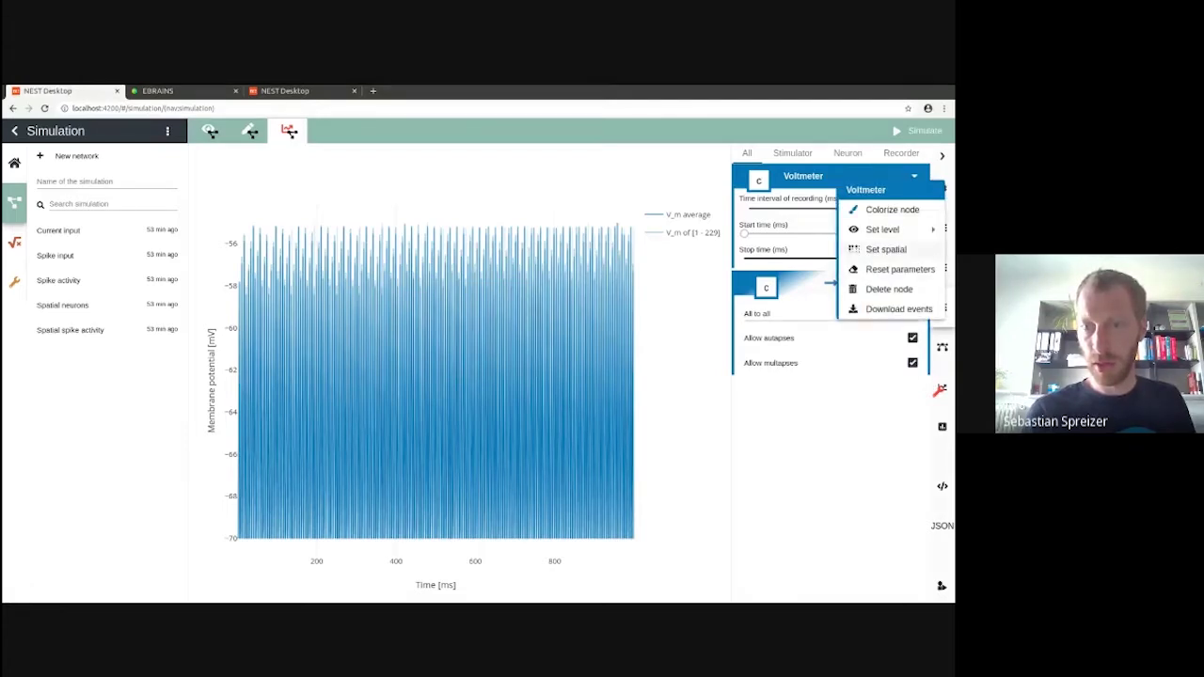
pyautogui.click(899, 270)
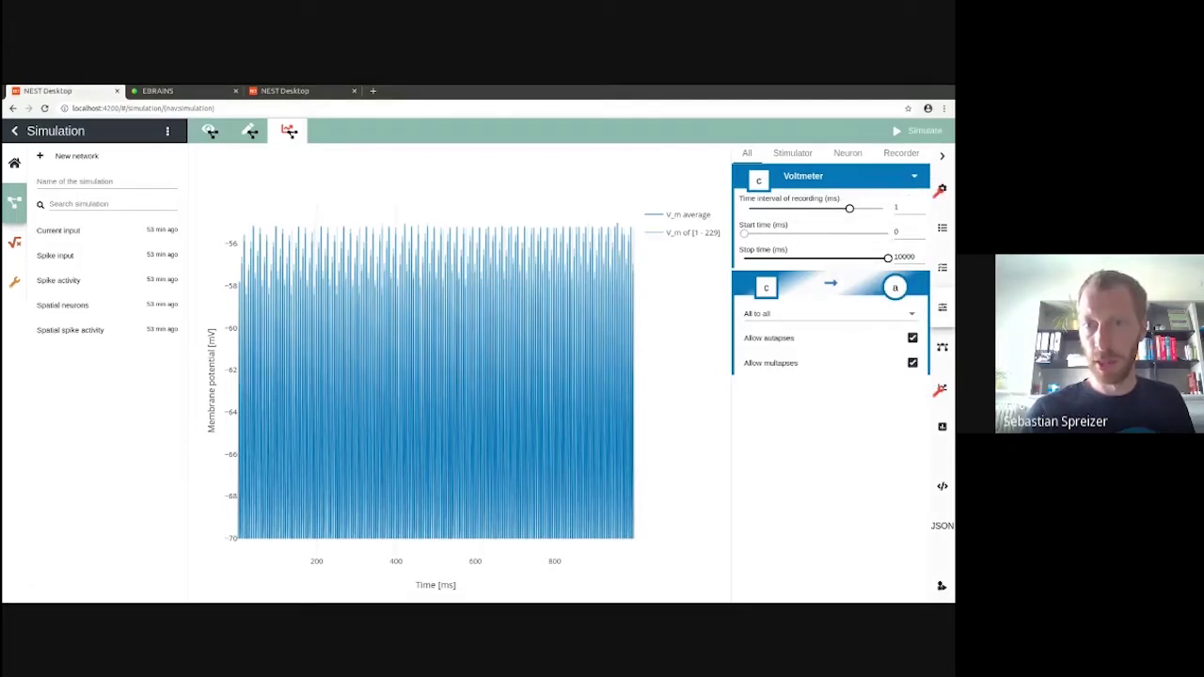
# Step: Reset the parameters of neuron a and inspect the average membrane potential trace in the plot
pyautogui.click(848, 153)
pyautogui.click(914, 176)
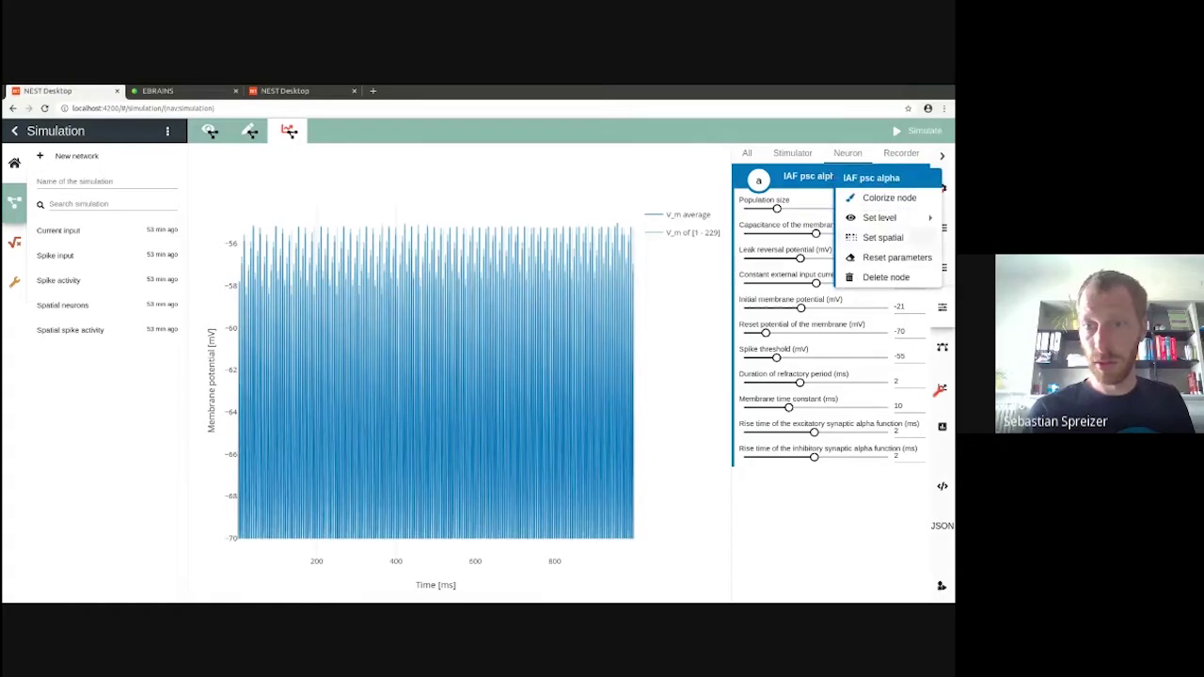
pyautogui.click(898, 256)
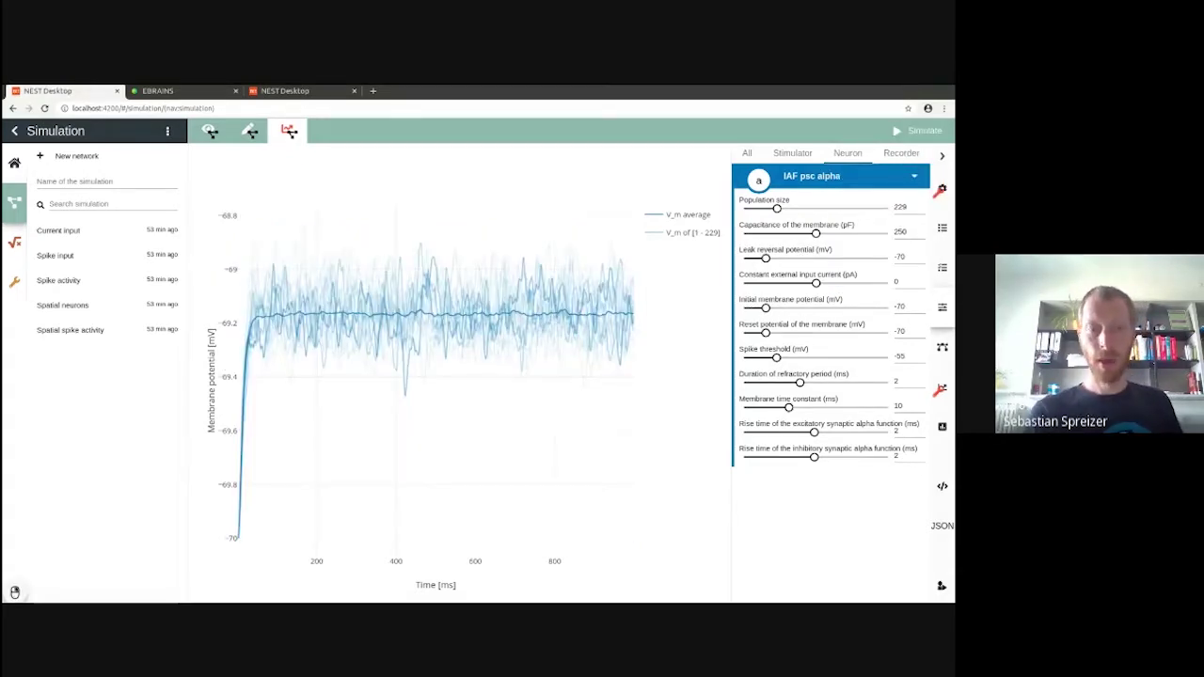
pyautogui.moveTo(510, 317)
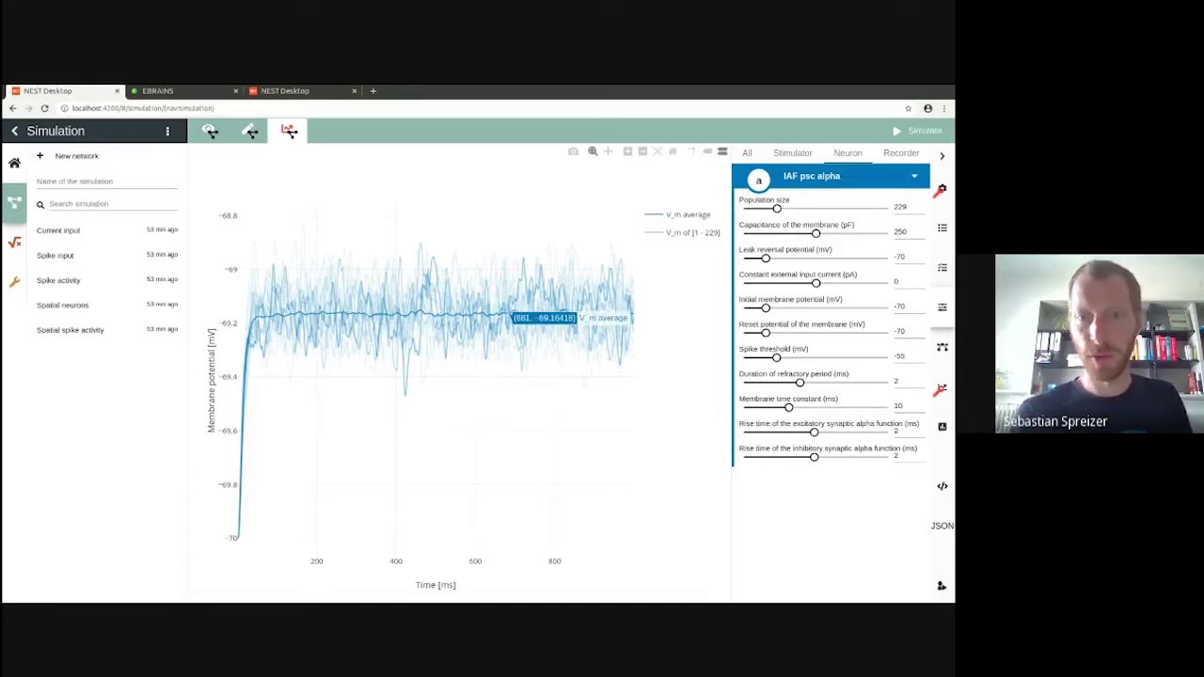
# Step: Set the mean firing rate of Poisson generator b to 10 Hz
pyautogui.click(792, 152)
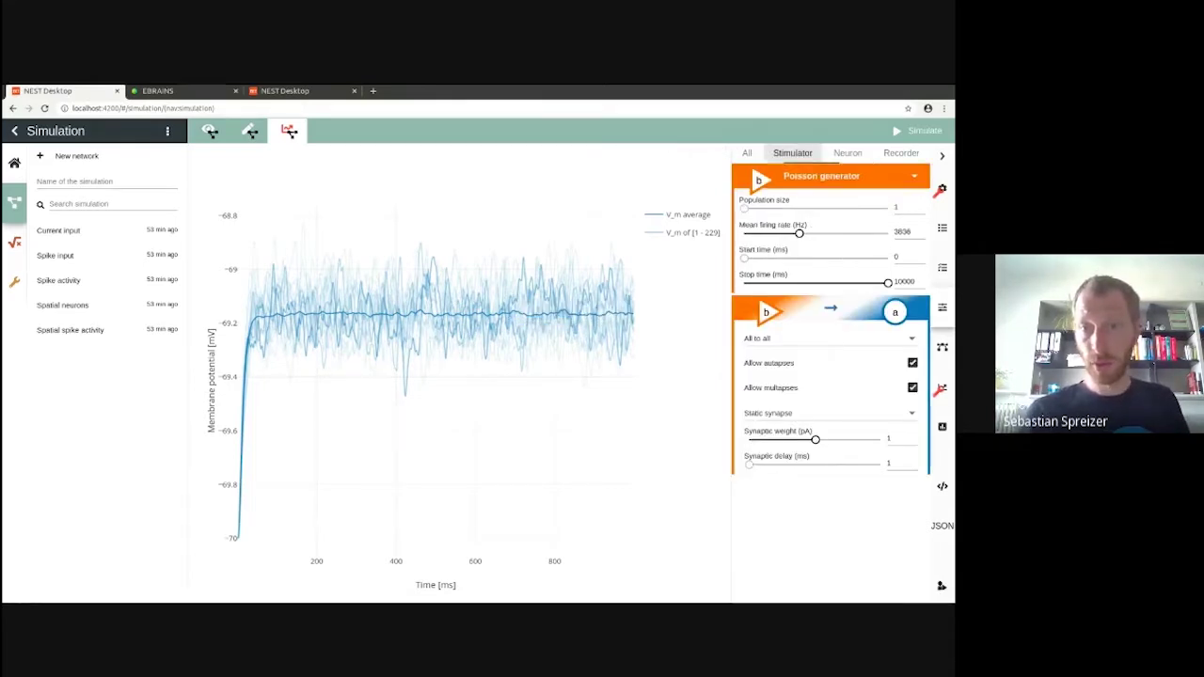
pyautogui.moveTo(799, 233); pyautogui.dragTo(744, 234)
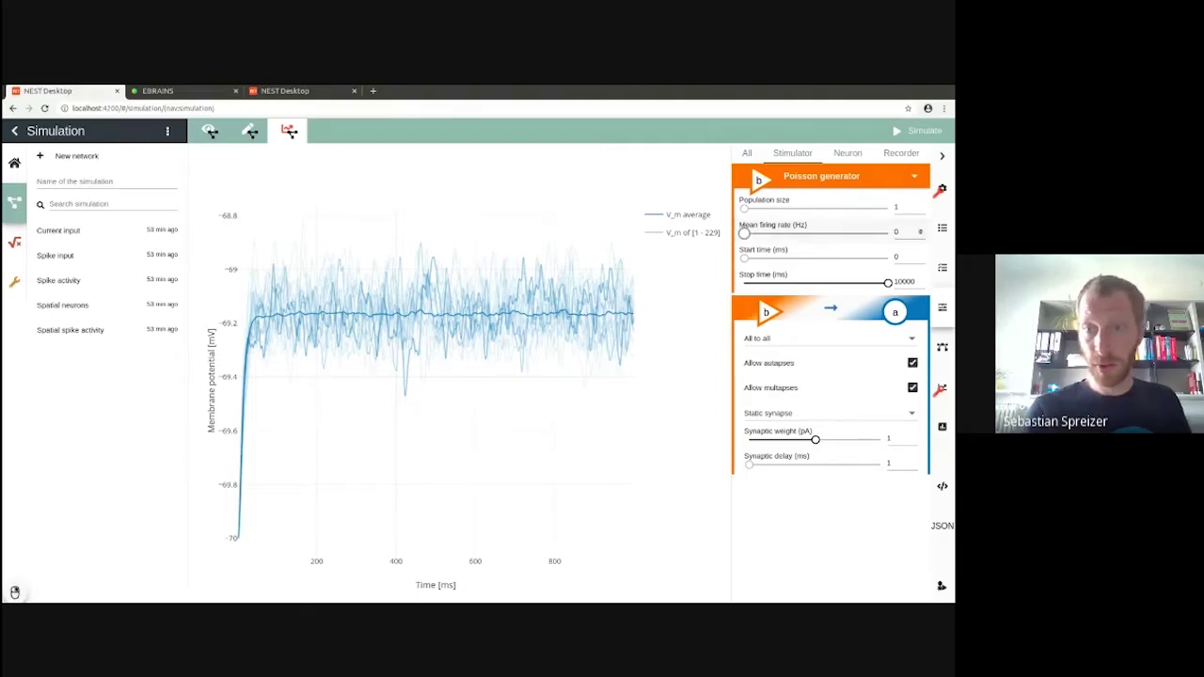
pyautogui.click(896, 232)
pyautogui.write('10')
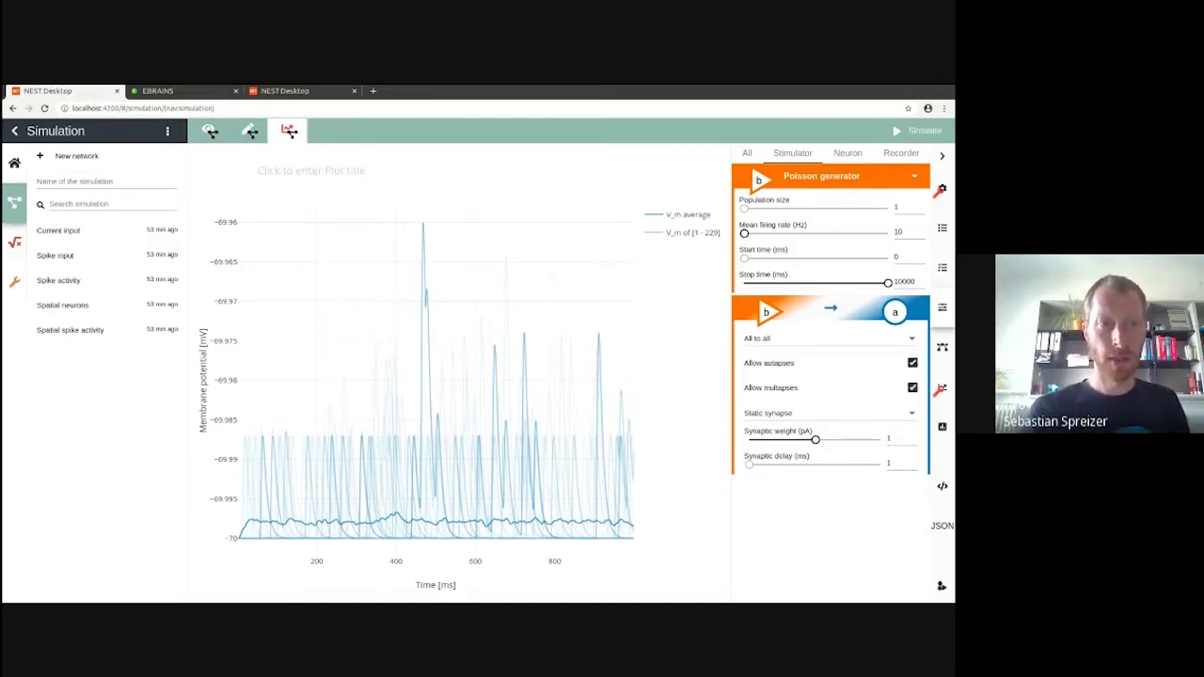
# Step: Start a new network and add two neuron nodes, a and b, side by side in editing mode
pyautogui.click(121, 156)
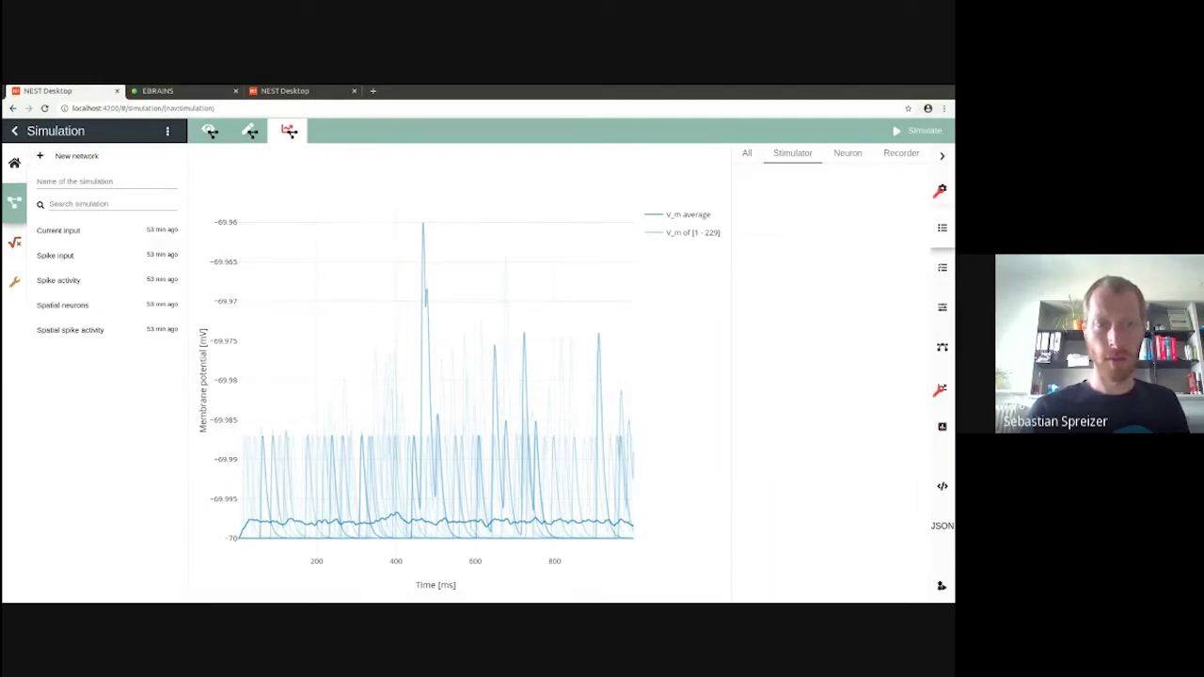
pyautogui.click(248, 131)
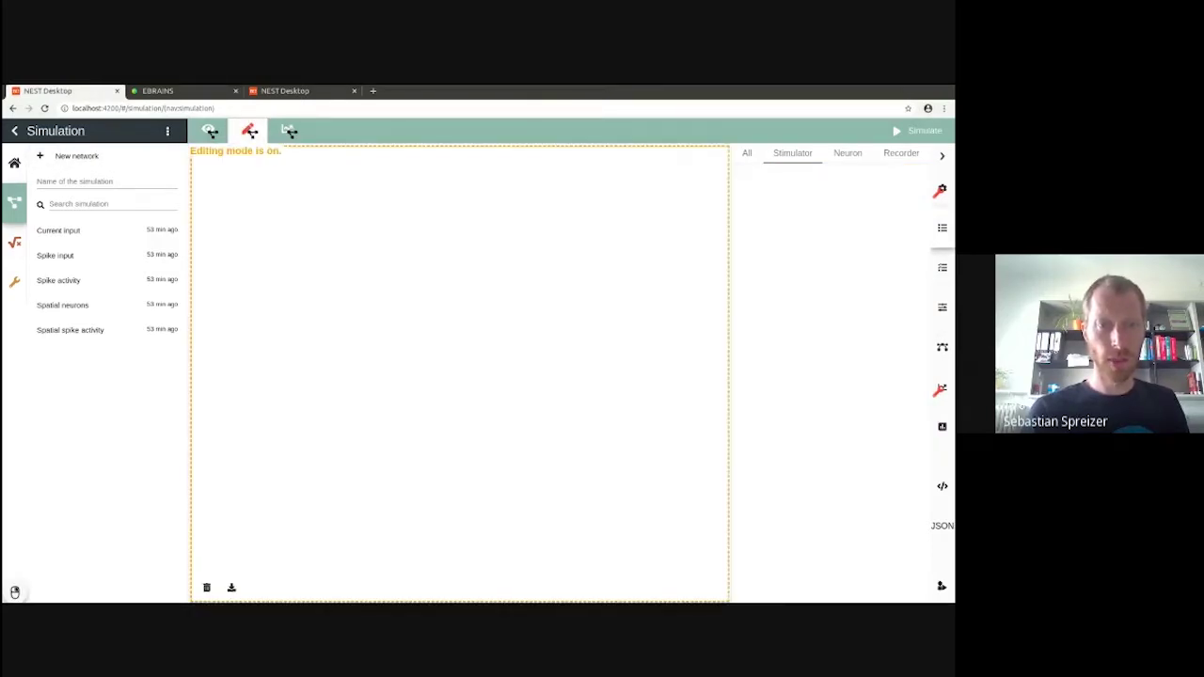
pyautogui.click(311, 228)
pyautogui.click(312, 244)
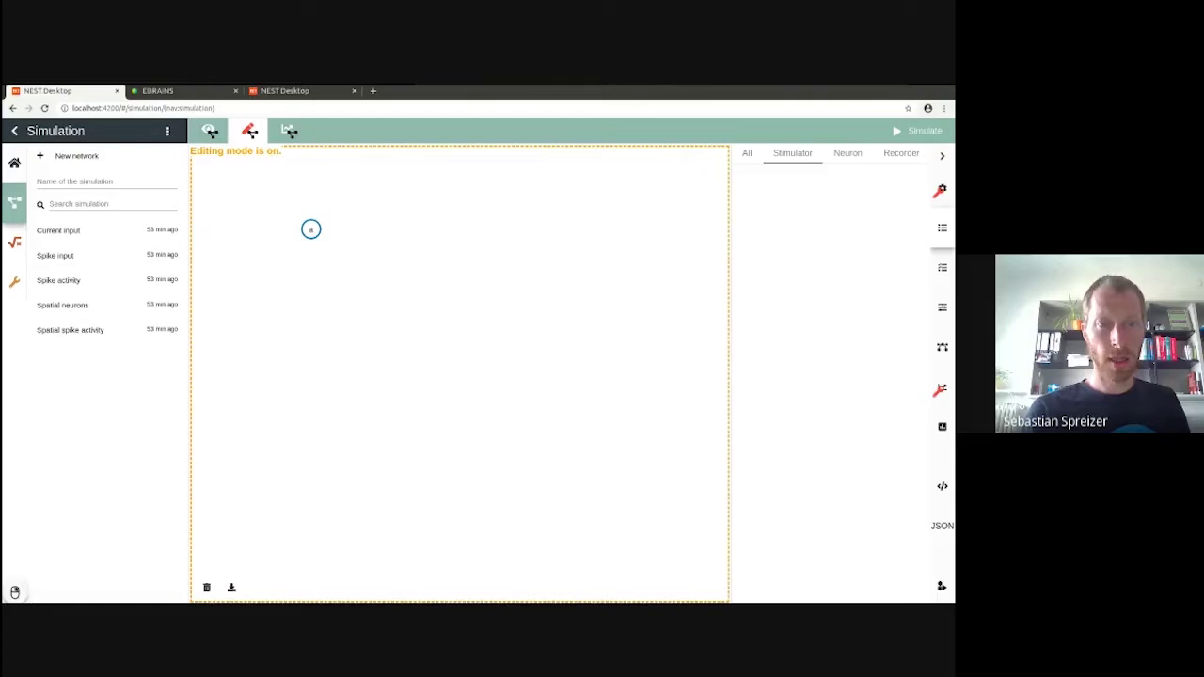
pyautogui.click(375, 235)
pyautogui.click(375, 250)
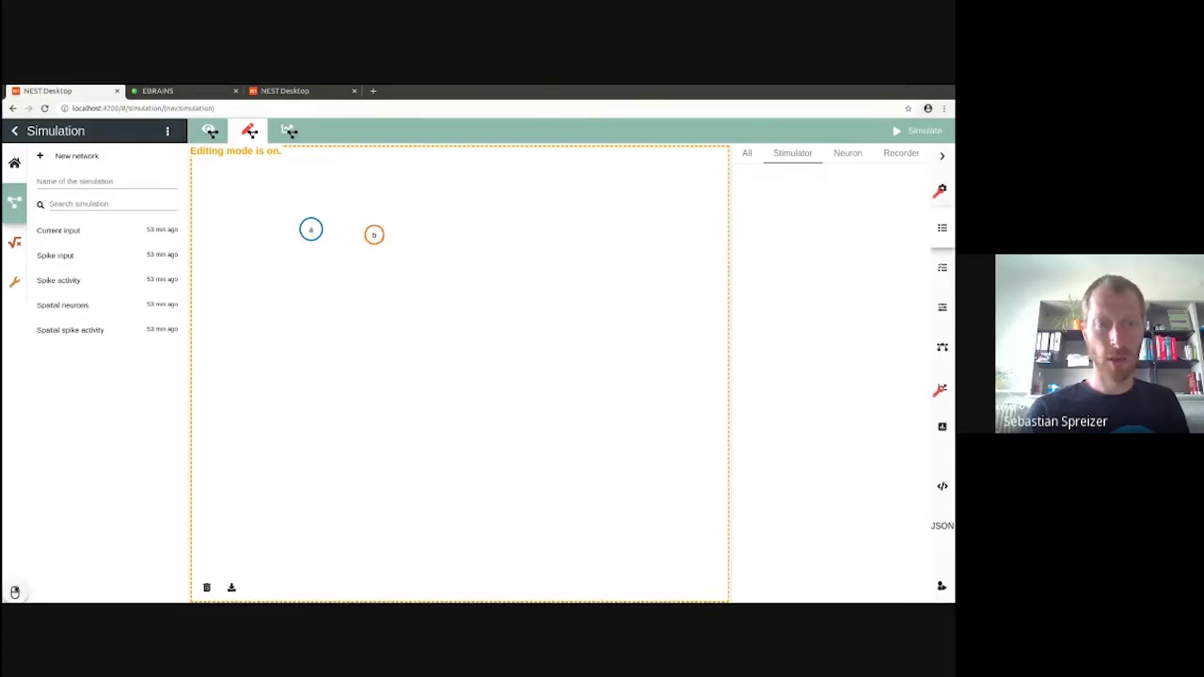
# Step: Connect neuron a to itself and to neuron b, and show the network controller
pyautogui.click(311, 229)
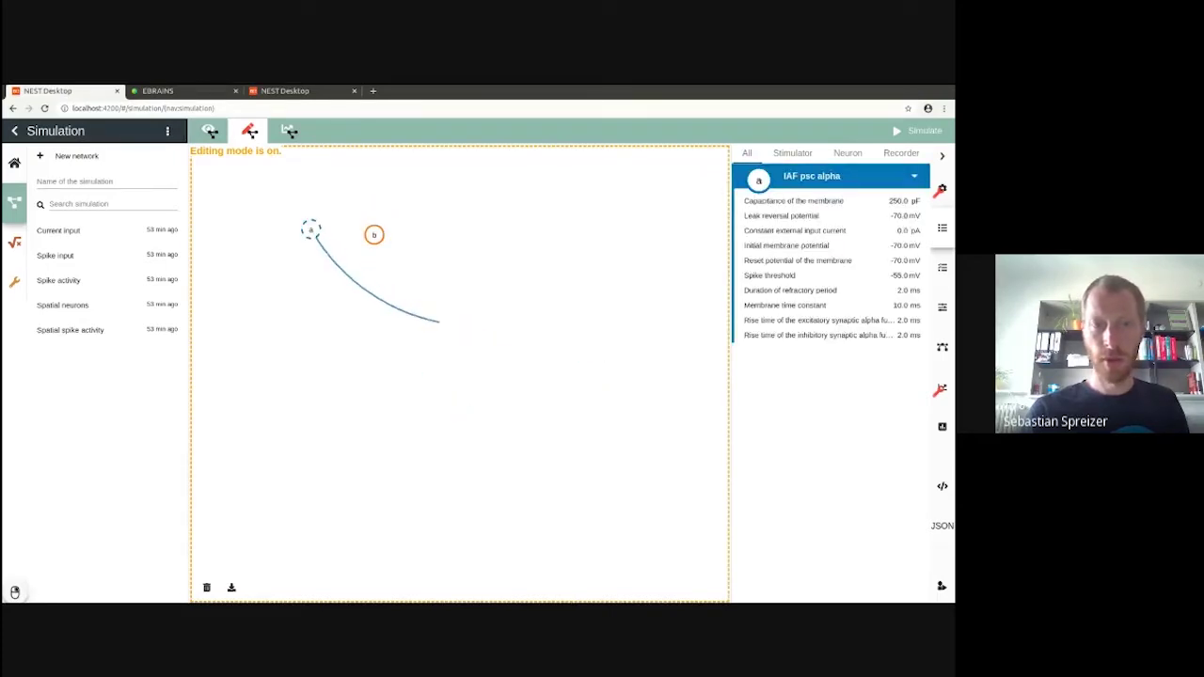
pyautogui.moveTo(324, 245); pyautogui.dragTo(373, 236)
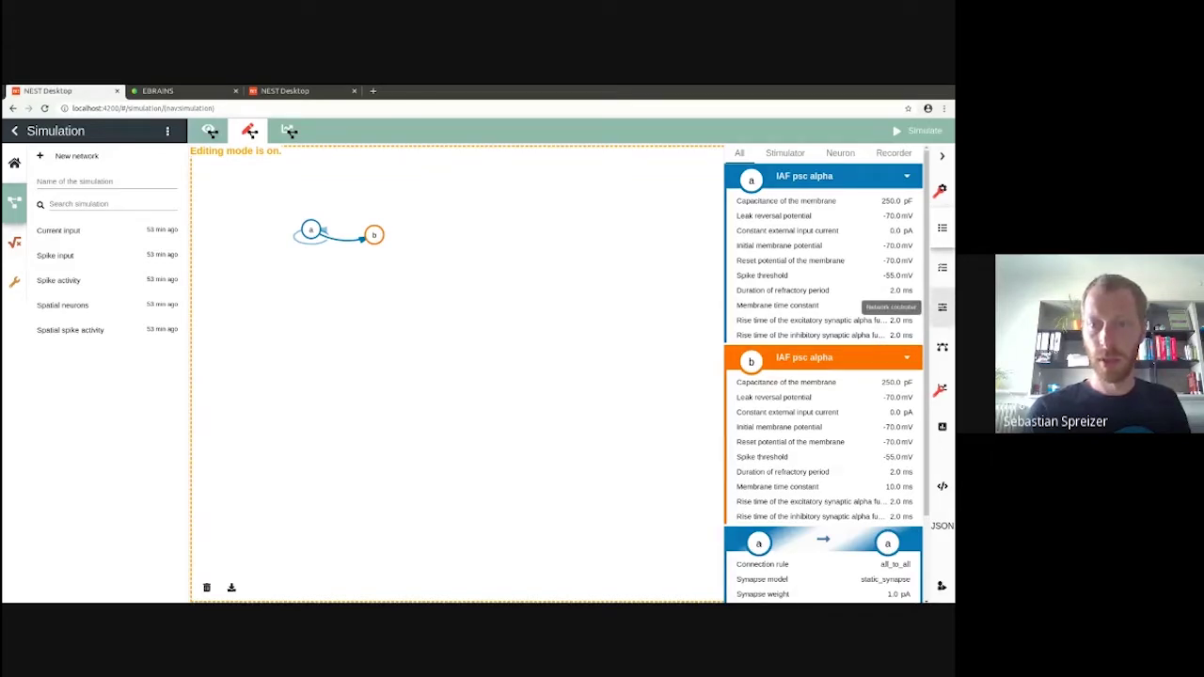
pyautogui.click(942, 307)
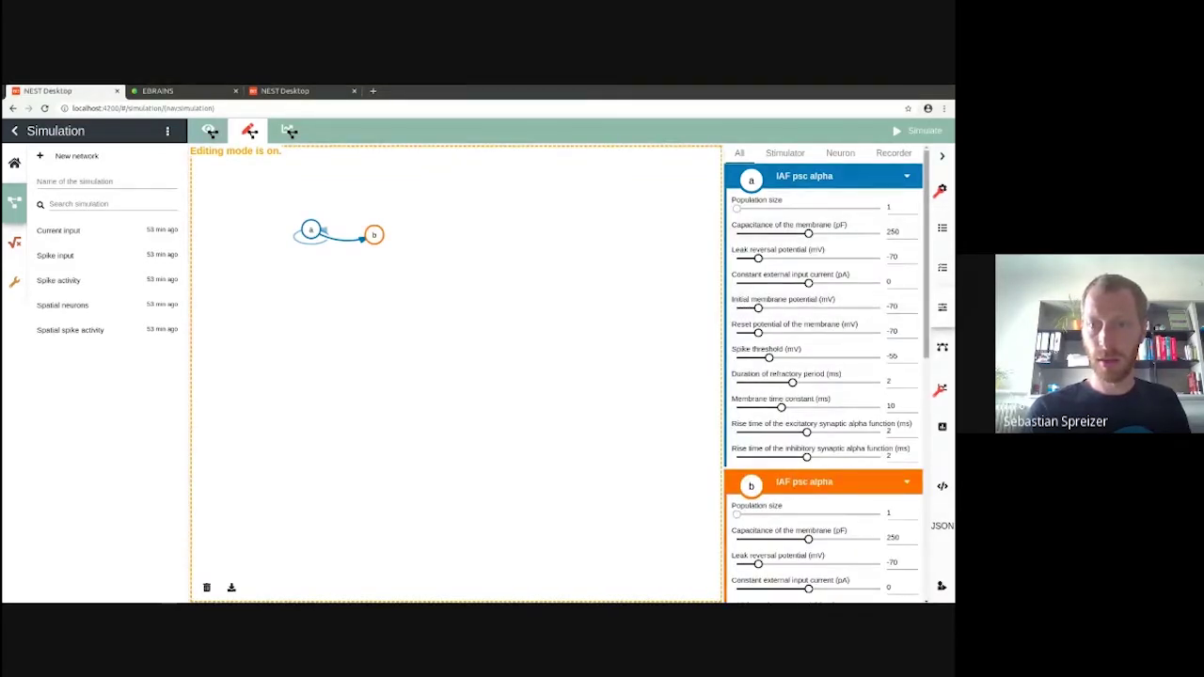
# Step: Review the connection rules available for the a-to-a connection, keeping All to all
pyautogui.scroll(-3, 823, 376)
pyautogui.scroll(-5, 823, 376)
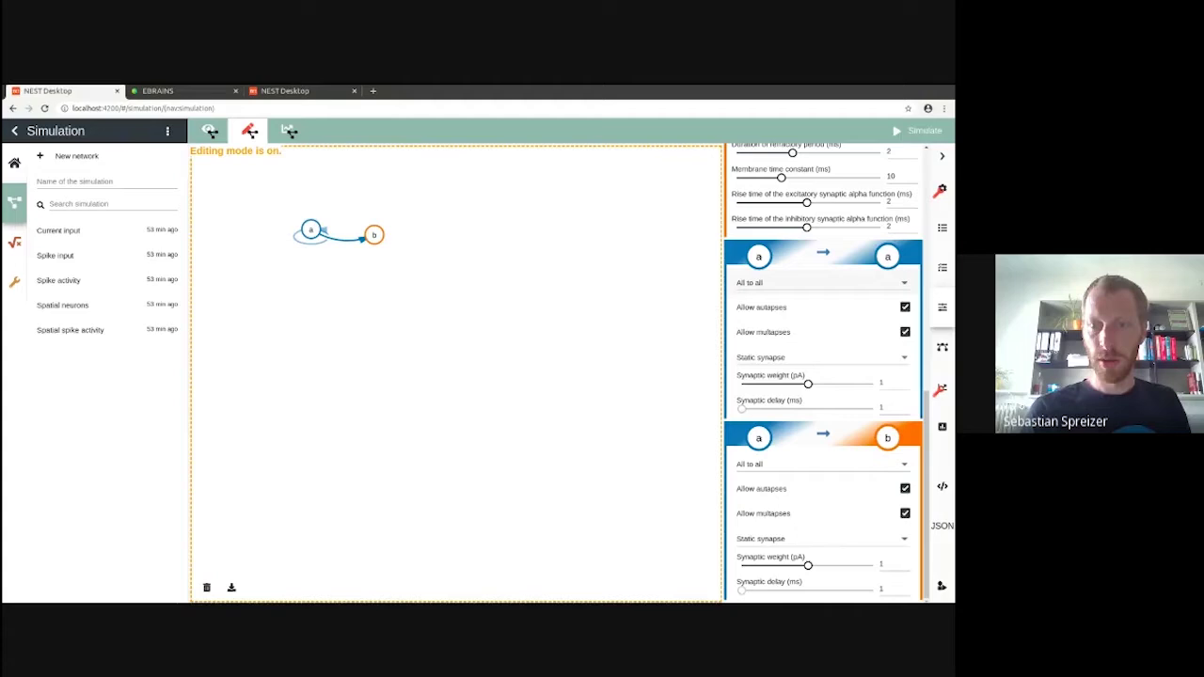
pyautogui.click(822, 282)
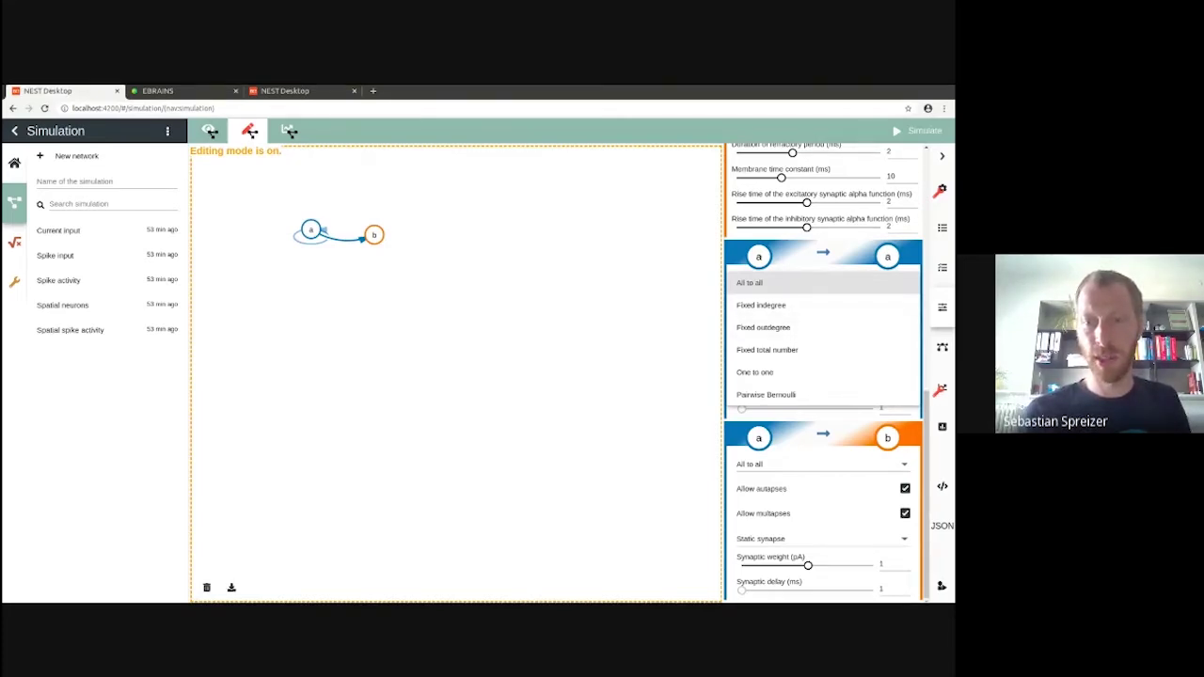
pyautogui.click(753, 282)
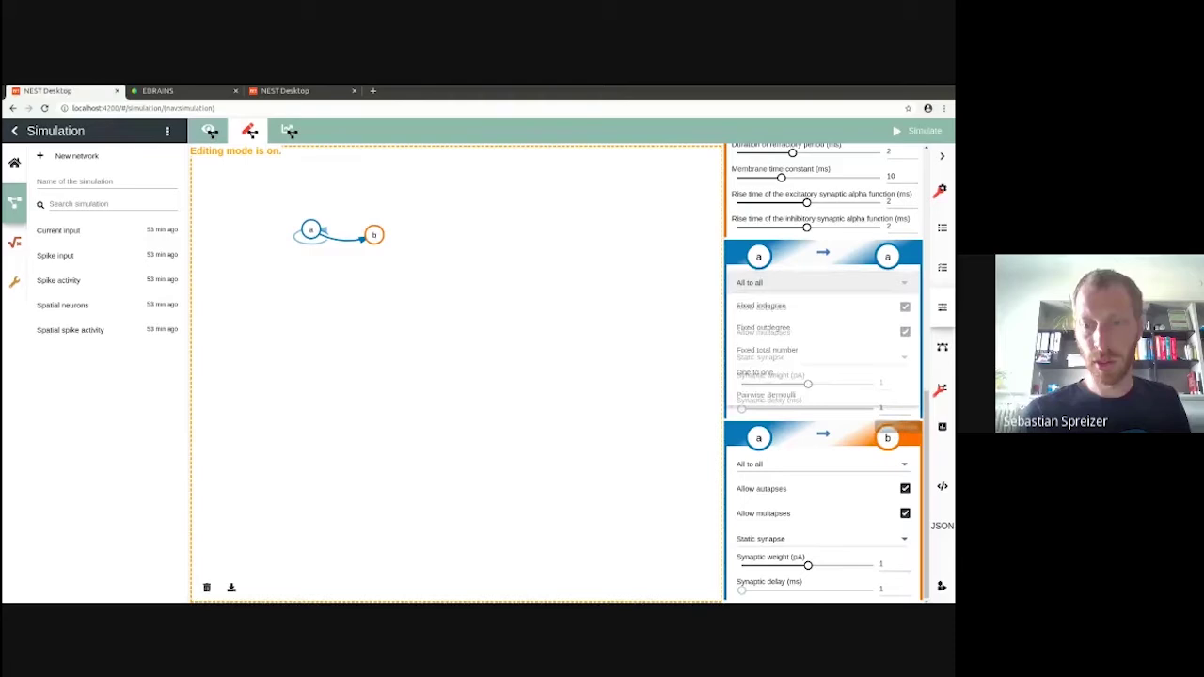
# Step: Set the population size of neuron a to 800 and of neuron b to 200
pyautogui.scroll(10, 823, 376)
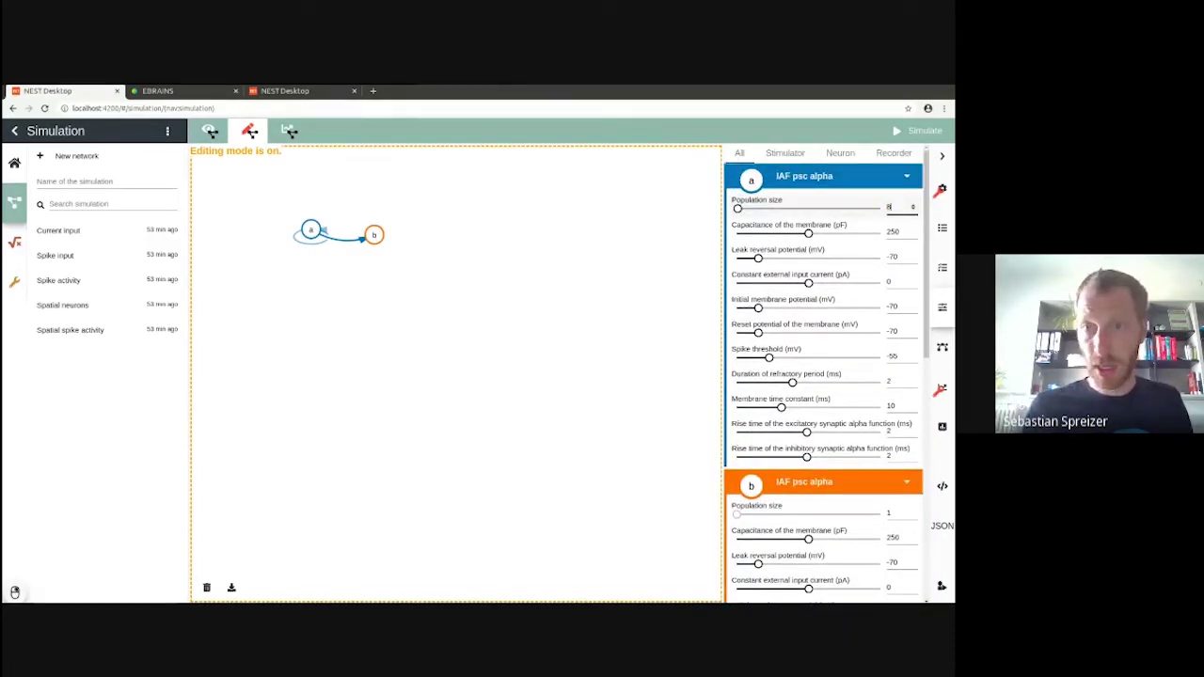
pyautogui.write('800')
pyautogui.scroll(-2, 899, 405)
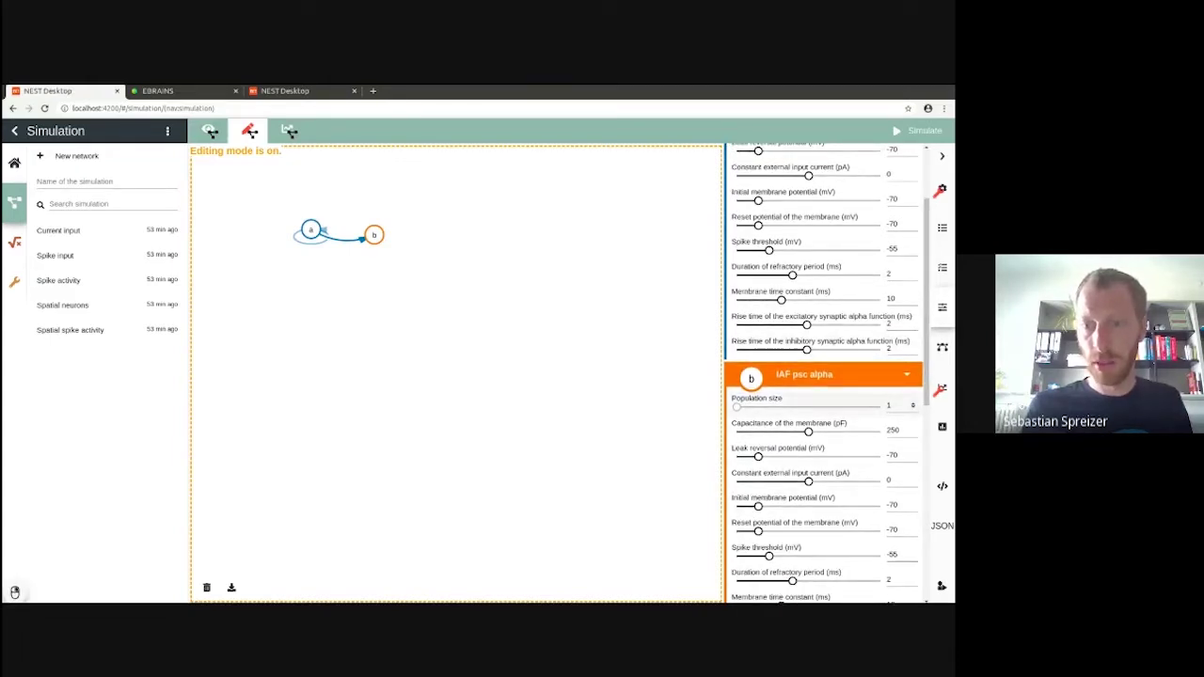
pyautogui.moveTo(898, 404); pyautogui.dragTo(880, 404)
pyautogui.write('200')
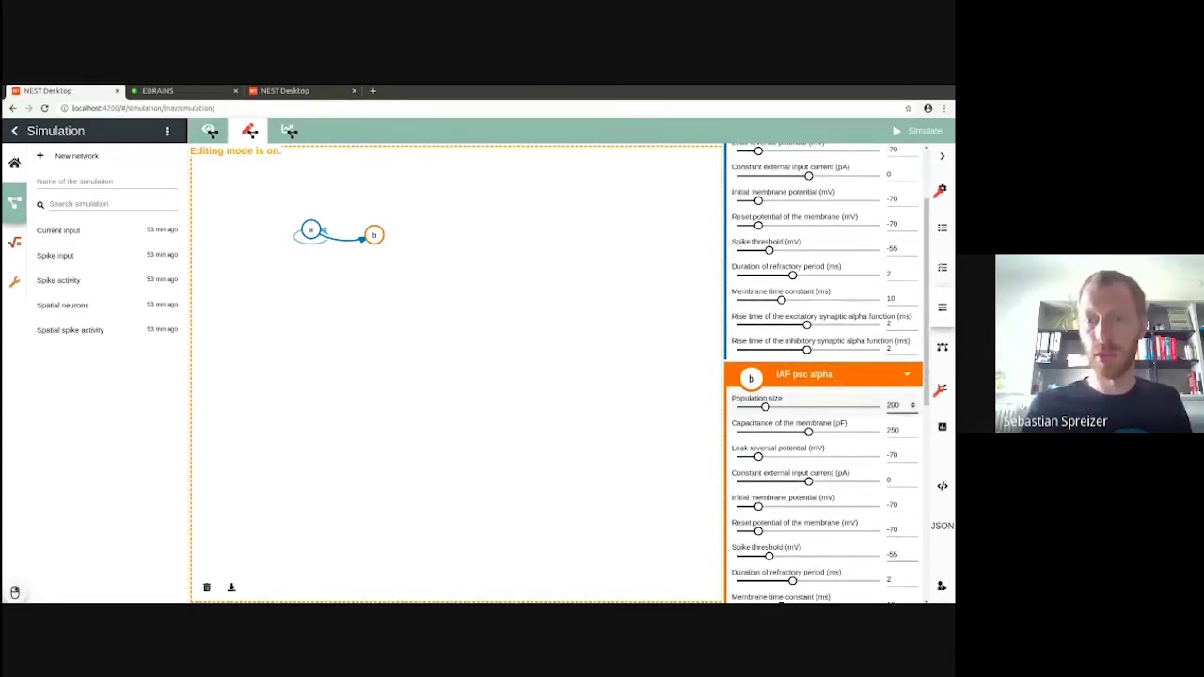
# Step: Change the a-to-a connection rule to Fixed indegree with an indegree of 80
pyautogui.scroll(-5, 823, 376)
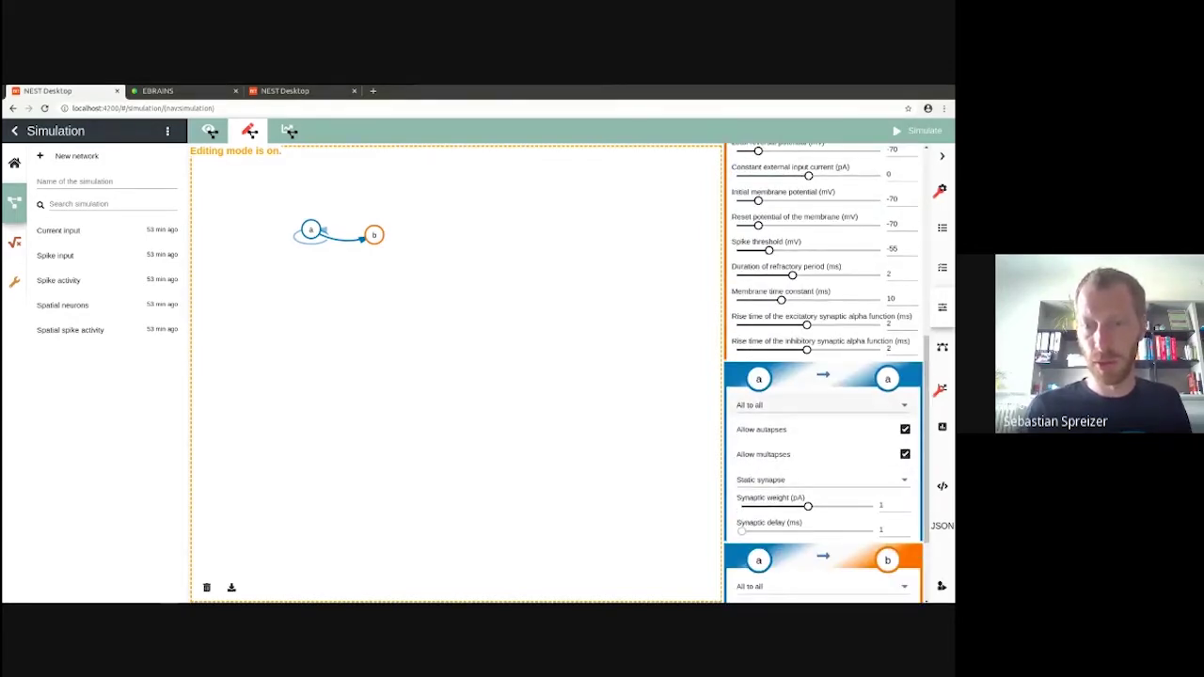
pyautogui.click(819, 404)
pyautogui.click(761, 427)
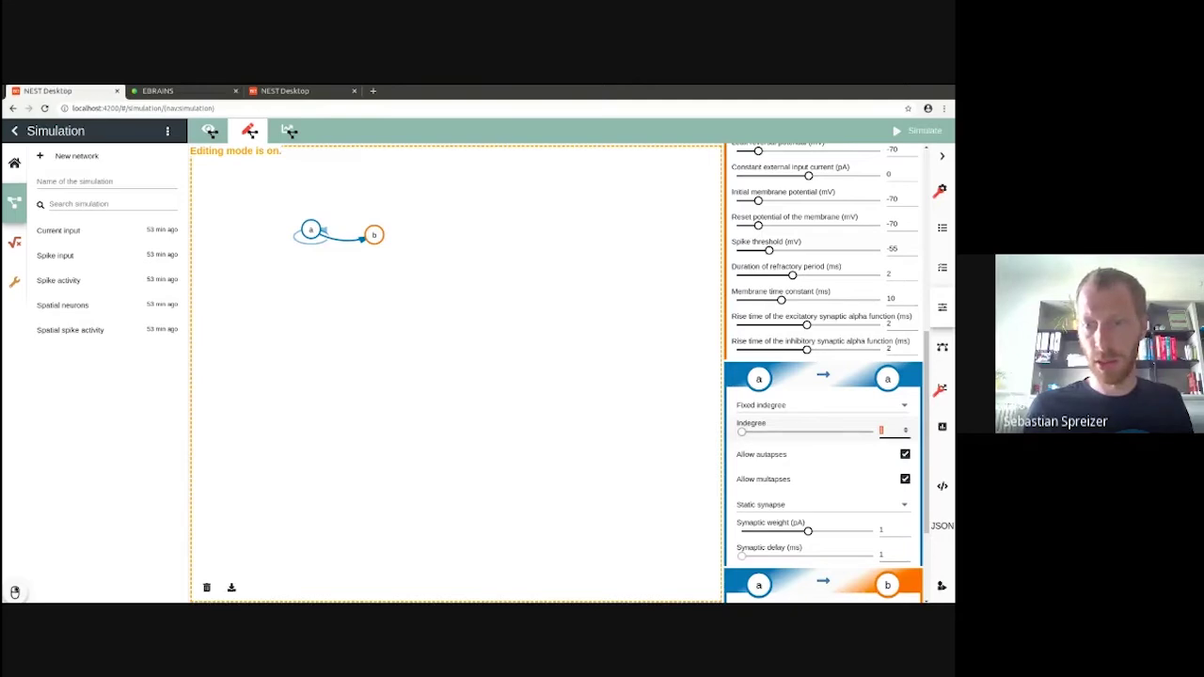
pyautogui.moveTo(742, 432); pyautogui.dragTo(847, 432)
# Step: Change the a-to-b connection rule to Fixed indegree with an indegree of 80
pyautogui.scroll(-1, 847, 432)
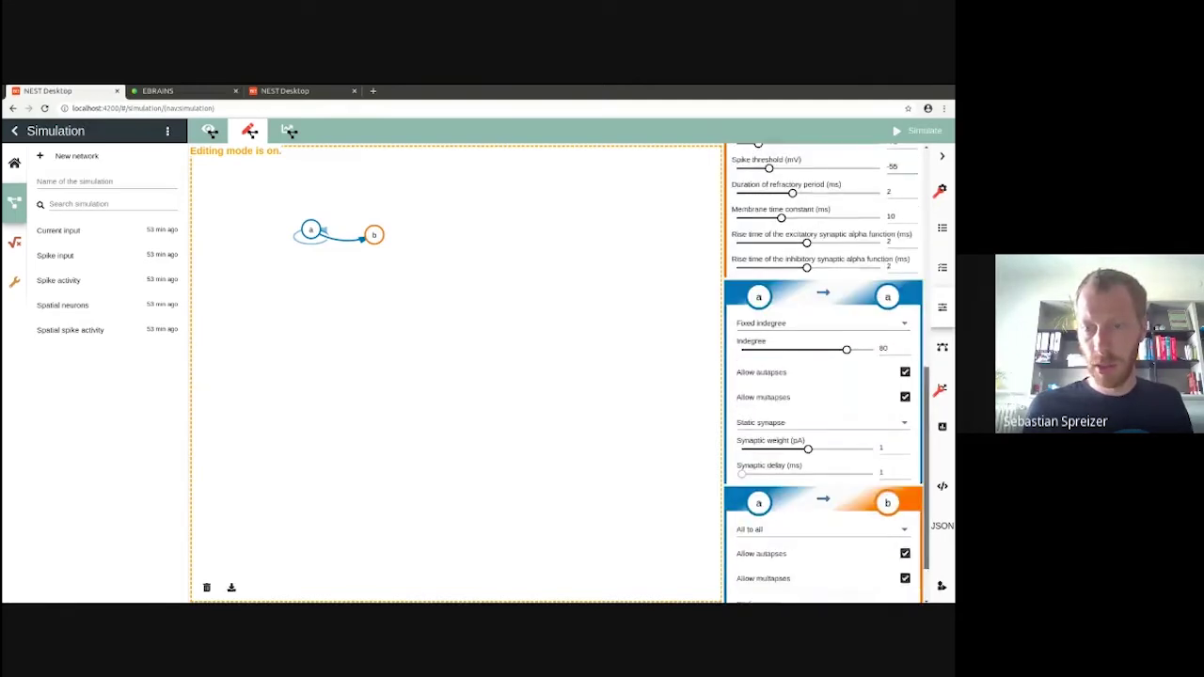
pyautogui.scroll(-1, 823, 489)
pyautogui.click(822, 464)
pyautogui.click(822, 486)
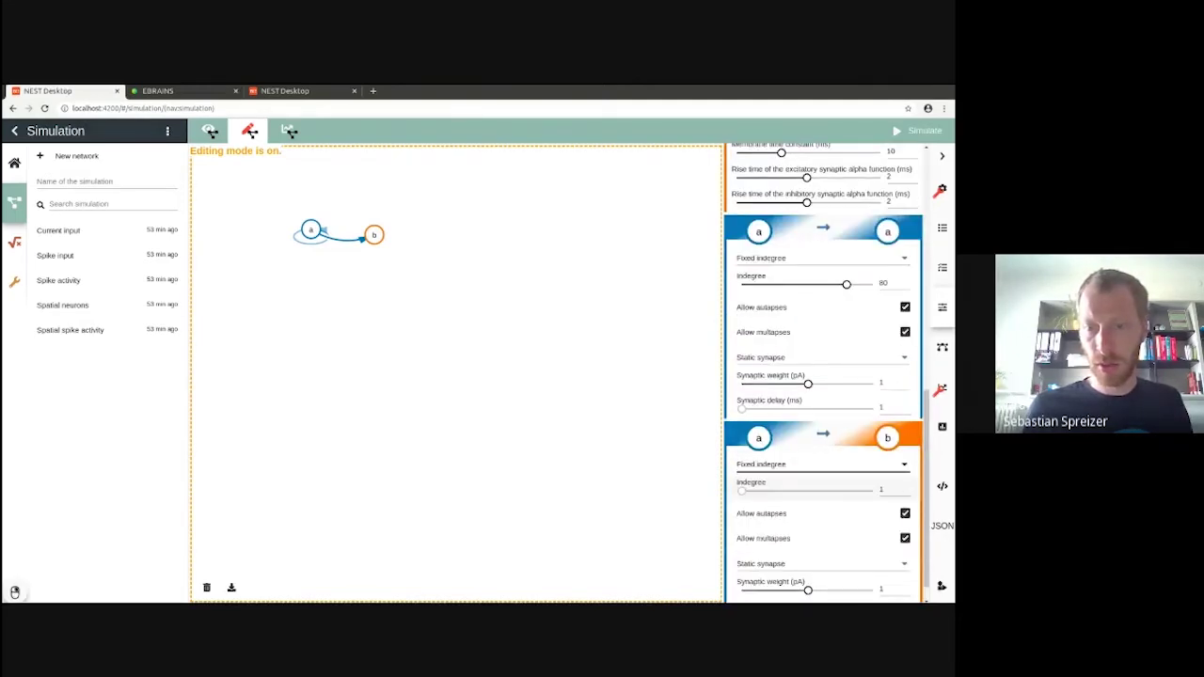
pyautogui.doubleClick(882, 489)
pyautogui.write('8')
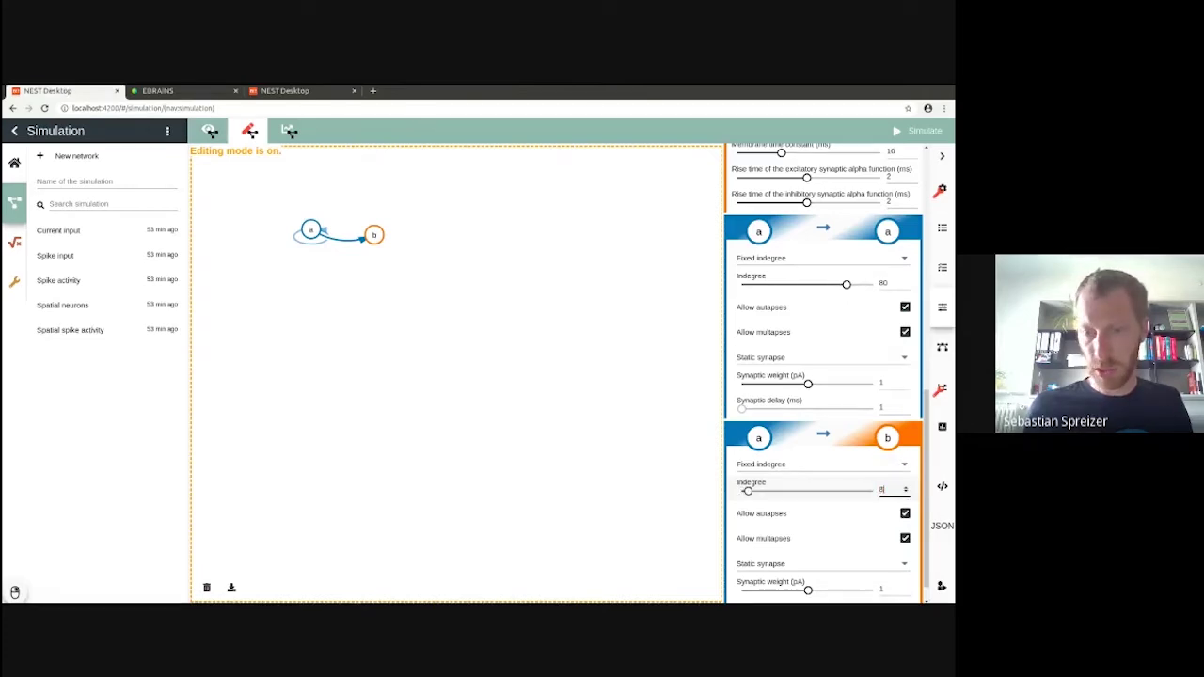
pyautogui.write('0')
pyautogui.scroll(-1, 823, 423)
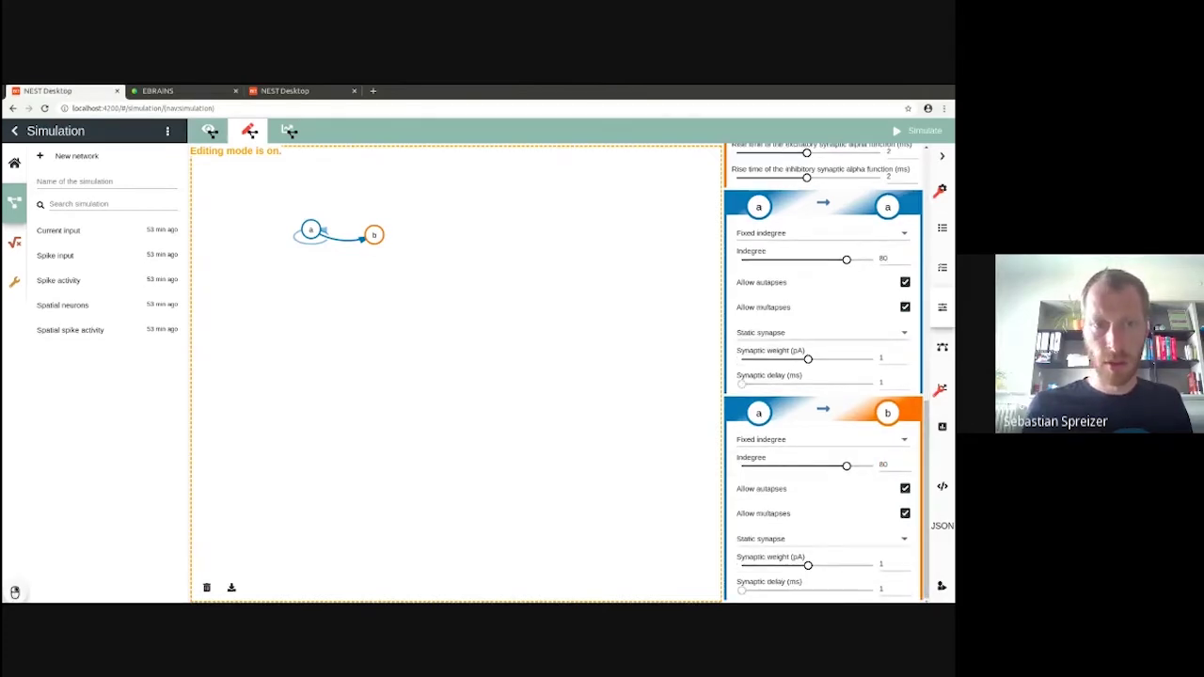
# Step: Connect neuron b to itself and back to neuron a
pyautogui.click(374, 234)
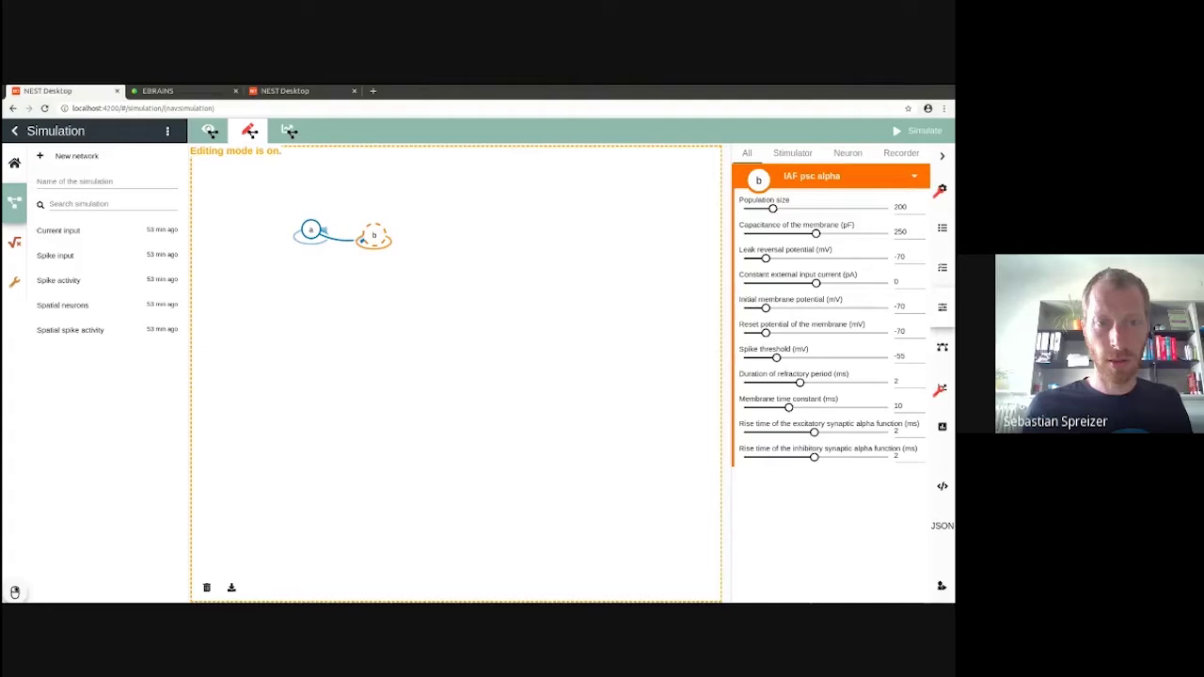
pyautogui.click(373, 234)
pyautogui.click(374, 234)
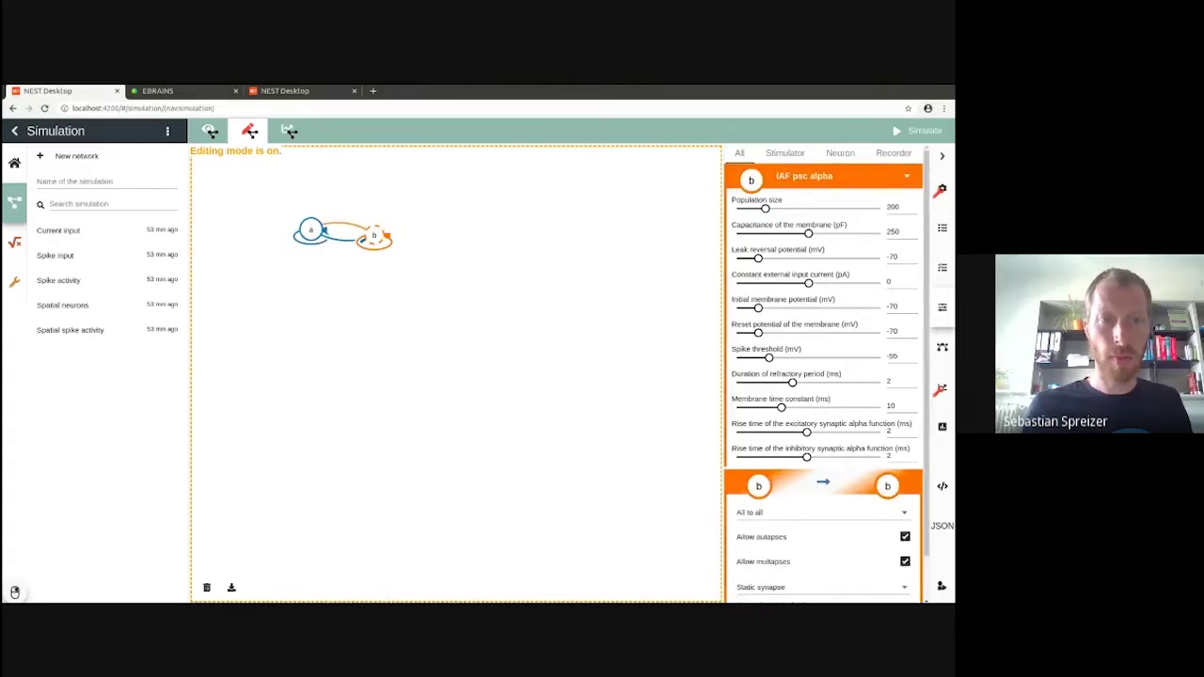
pyautogui.click(311, 229)
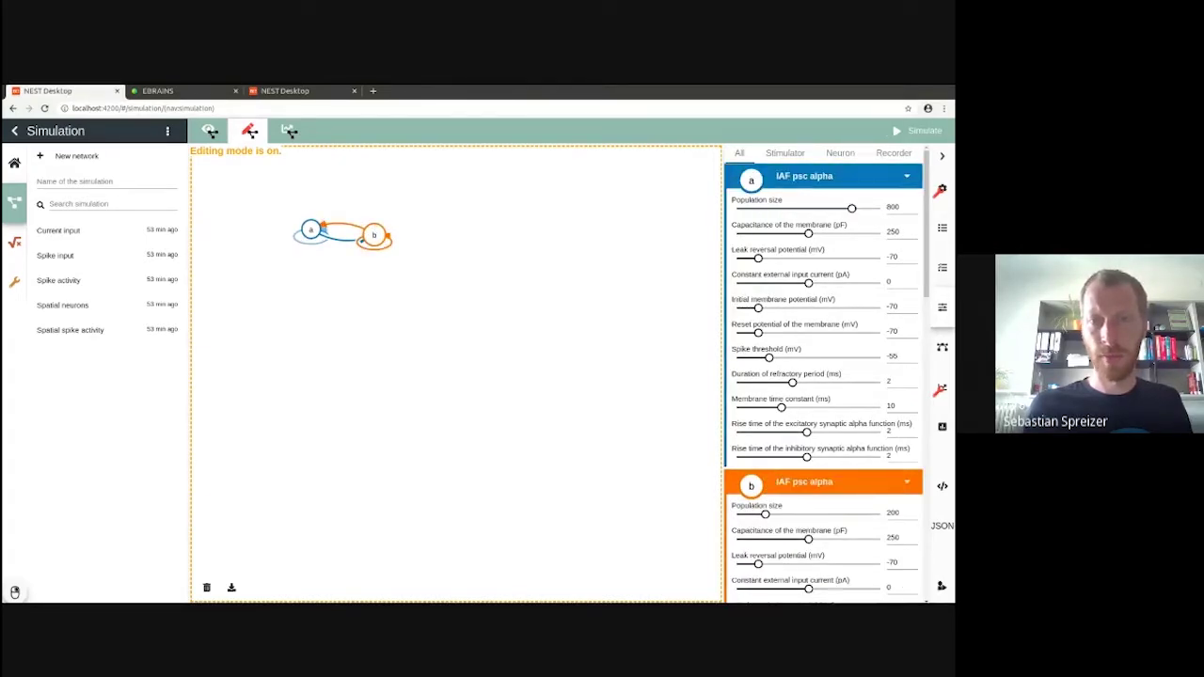
# Step: Select neuron b and change its b-to-b connection rule to Fixed indegree with an indegree of 20
pyautogui.click(373, 234)
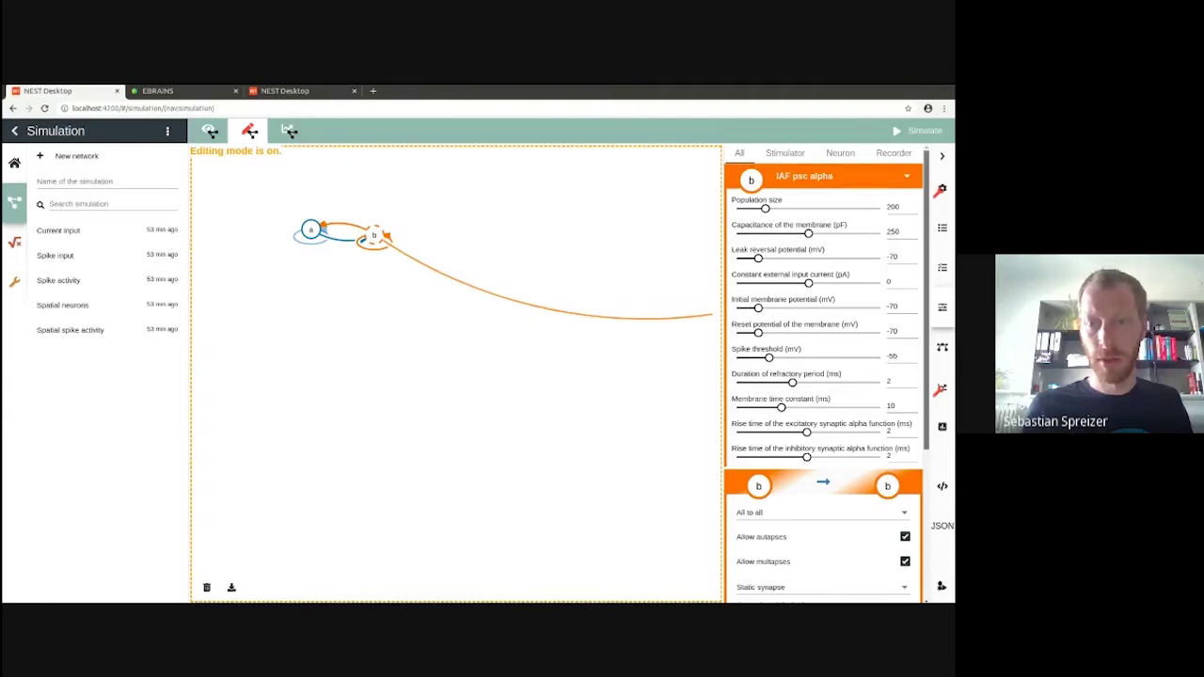
pyautogui.scroll(-3, 823, 377)
pyautogui.click(823, 350)
pyautogui.click(823, 374)
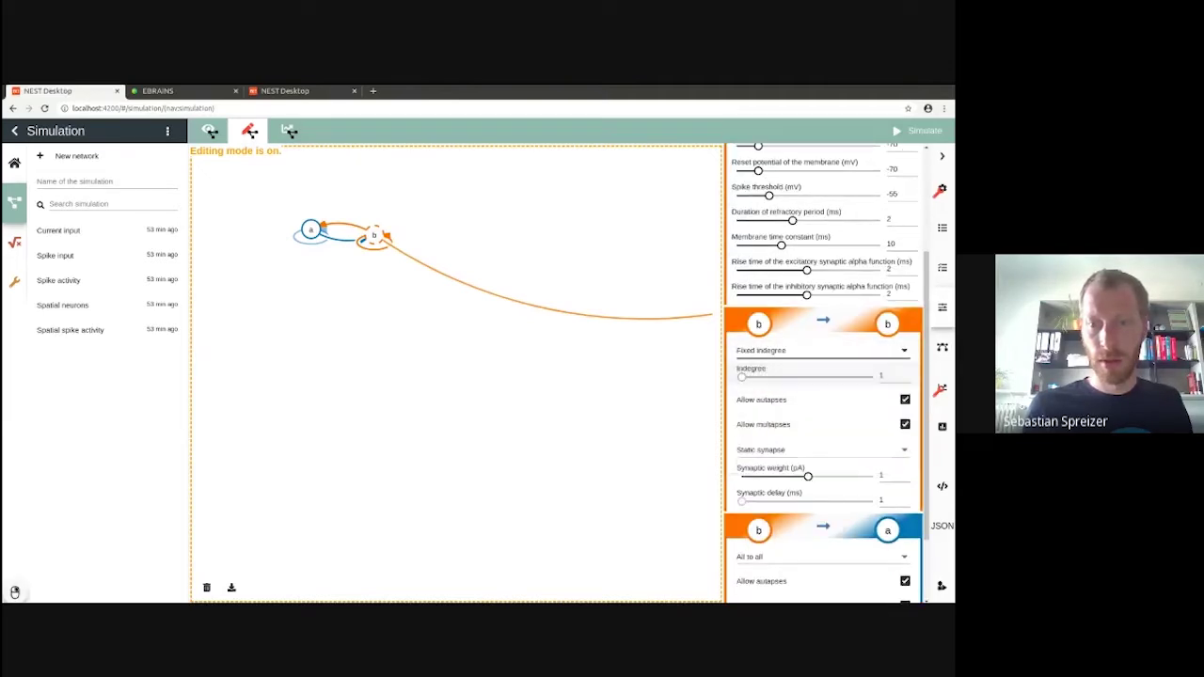
pyautogui.doubleClick(884, 375)
pyautogui.write('20')
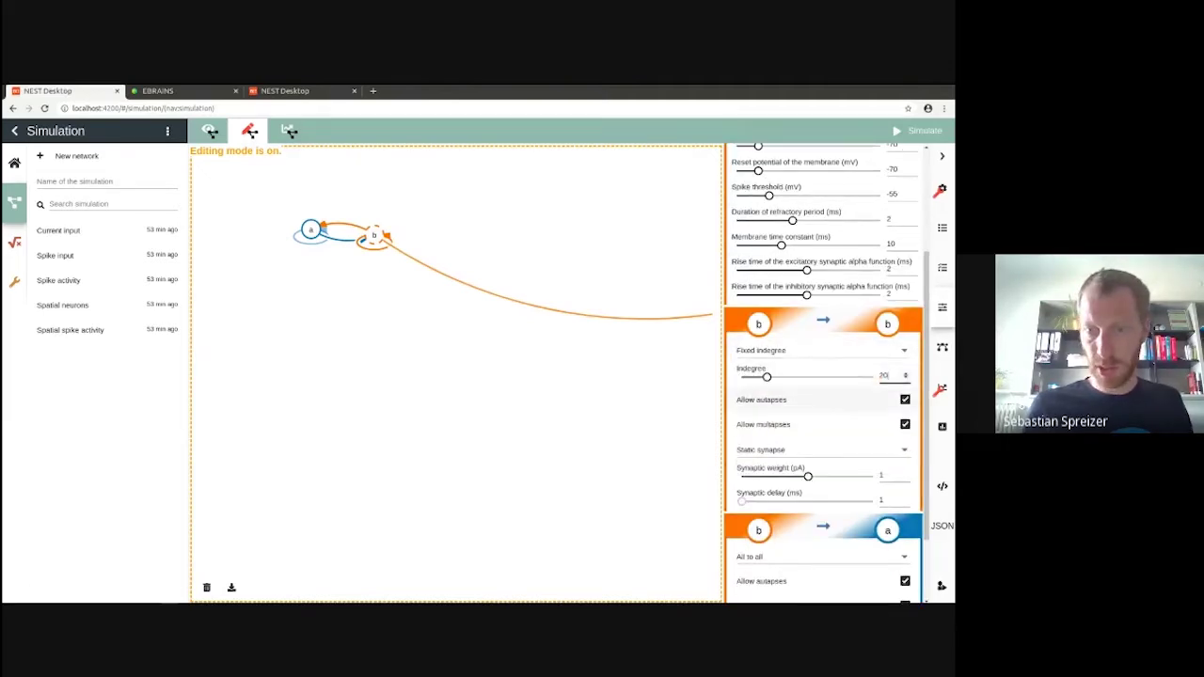
# Step: Change the b-to-a connection rule to Fixed indegree with an indegree of 20
pyautogui.scroll(-2, 823, 423)
pyautogui.click(818, 464)
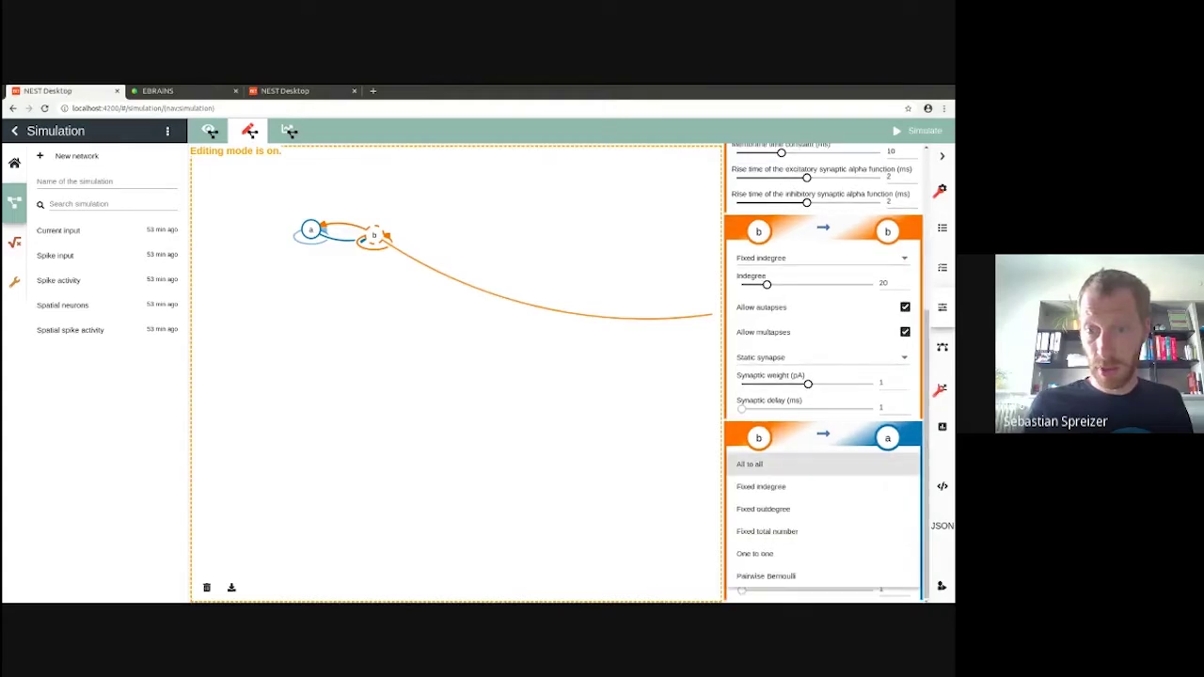
pyautogui.click(761, 487)
pyautogui.click(884, 489)
pyautogui.write('20')
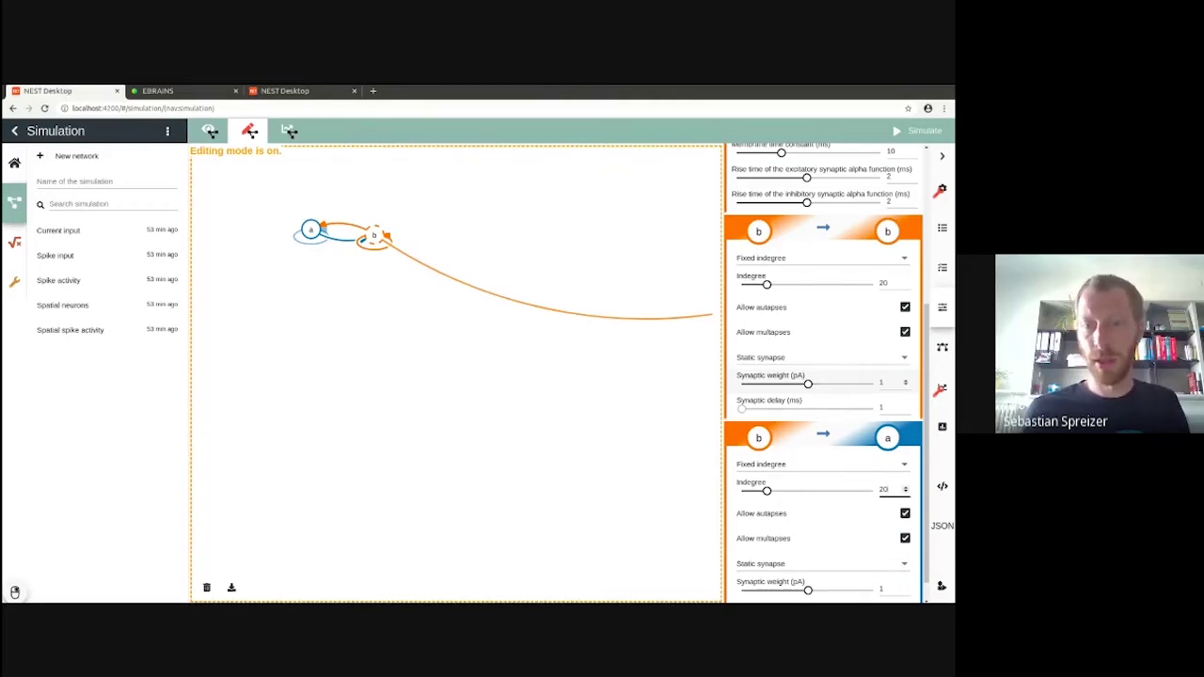
# Step: Set the synaptic weight of both the b-to-b and b-to-a connections to -1 pA and deselect neuron b
pyautogui.doubleClick(882, 383)
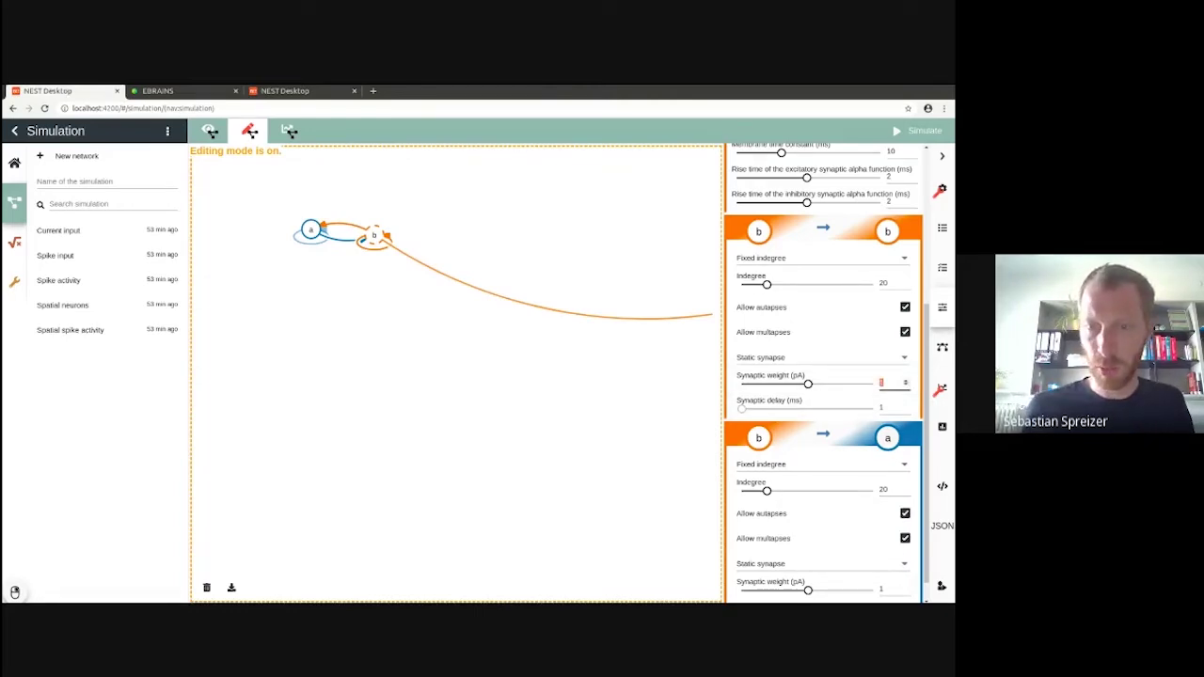
pyautogui.write('-1')
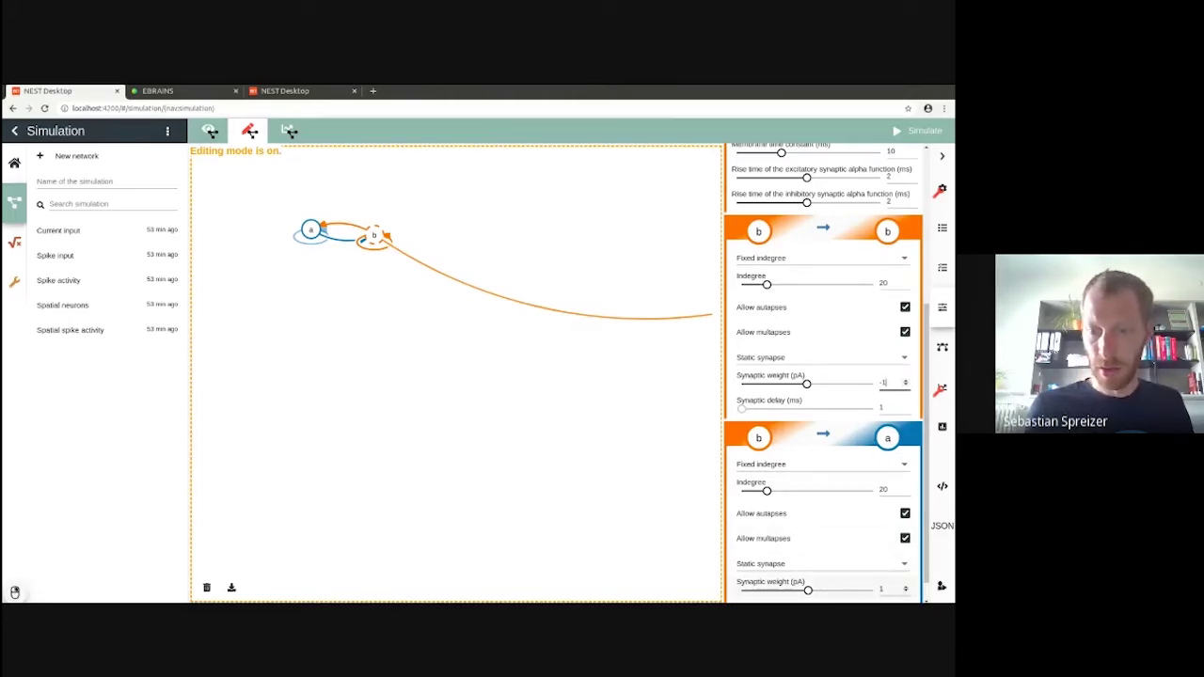
pyautogui.doubleClick(882, 589)
pyautogui.write('-1')
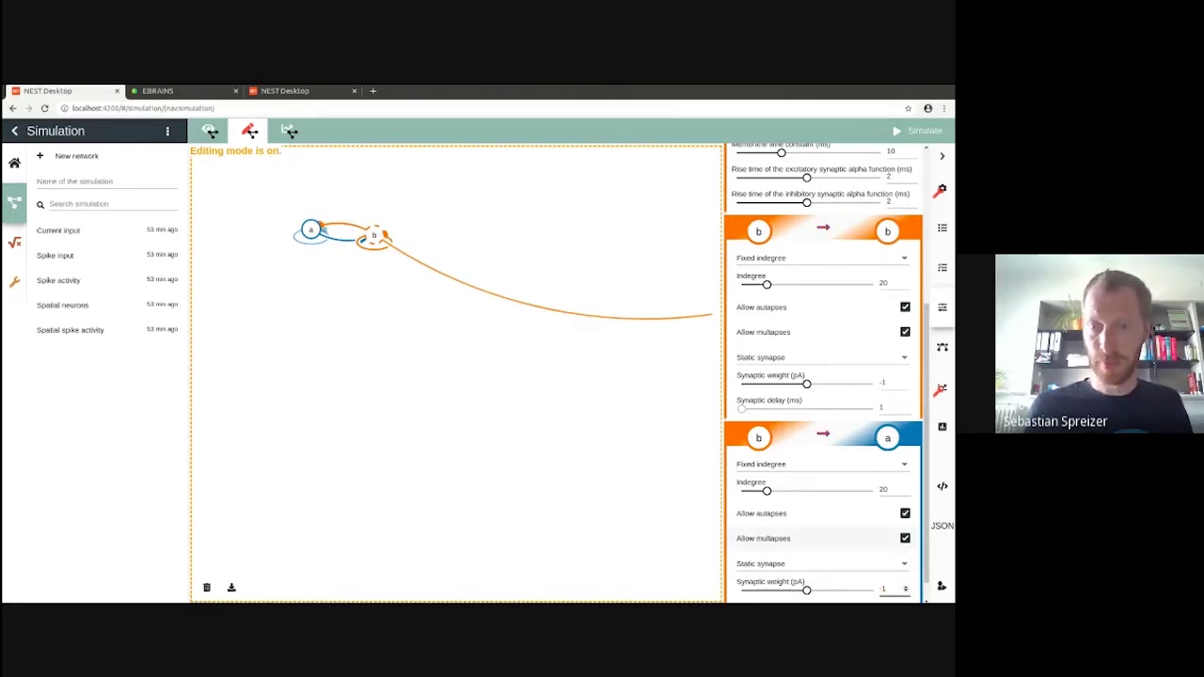
pyautogui.click(647, 458)
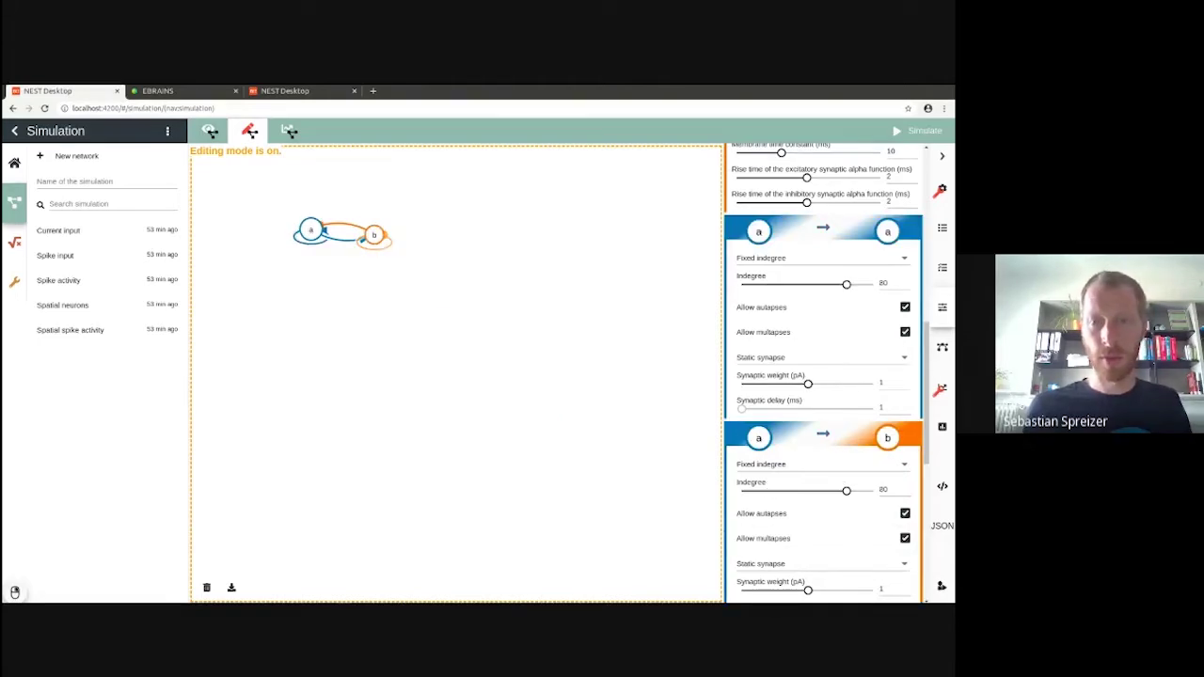
# Step: Add a stimulator above neuron a and connect it to both neuron a and neuron b
pyautogui.scroll(8, 823, 376)
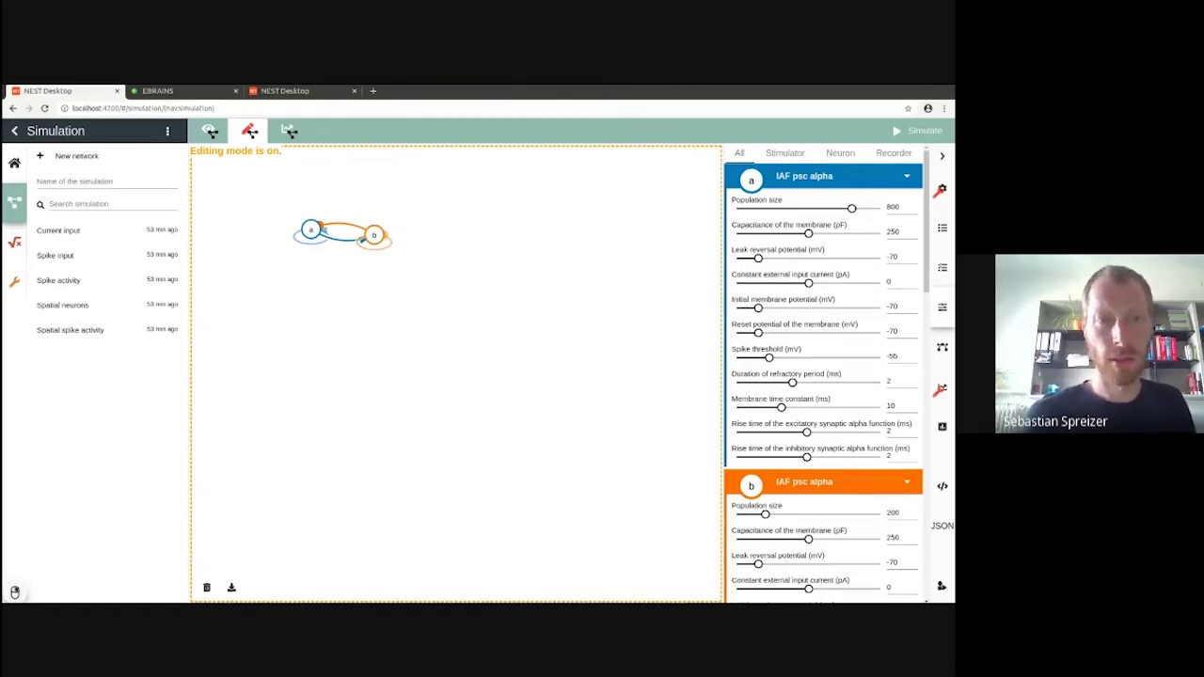
pyautogui.rightClick(303, 182)
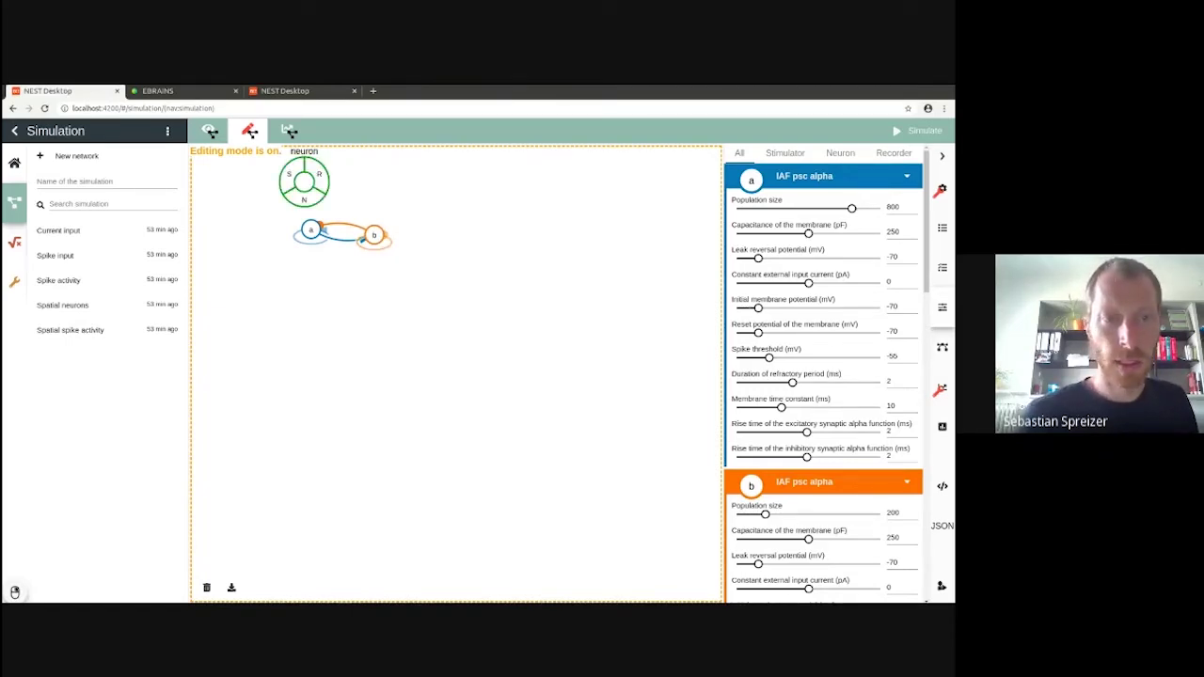
pyautogui.click(290, 174)
pyautogui.click(305, 183)
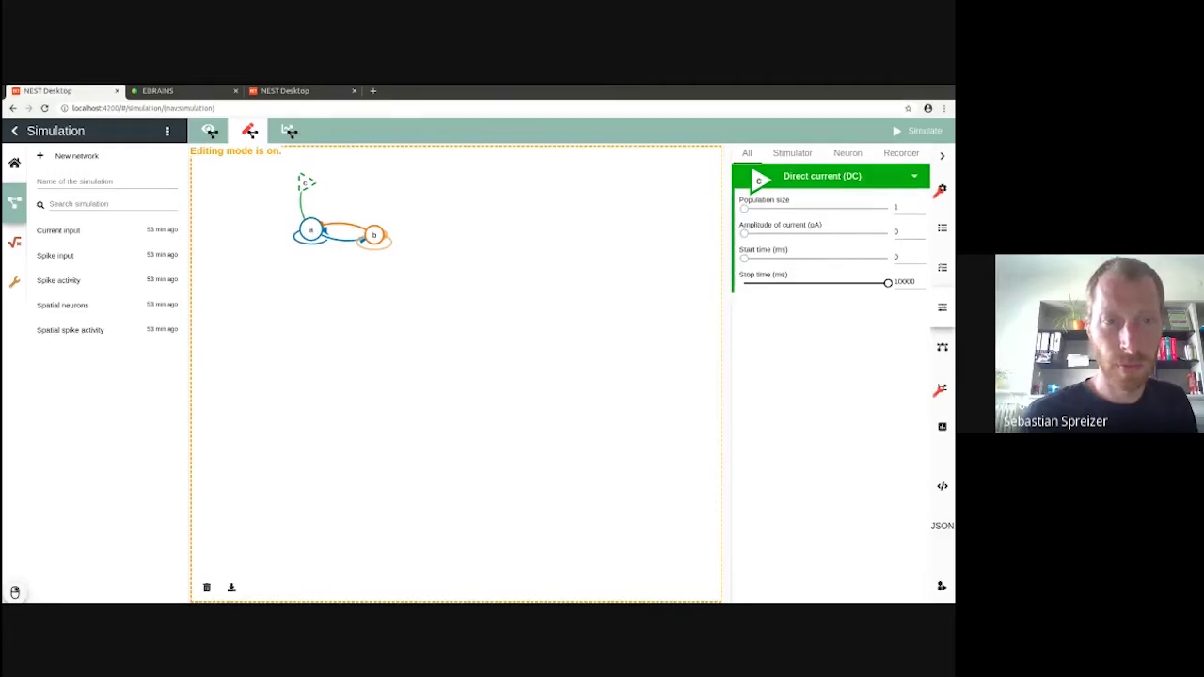
pyautogui.click(310, 229)
pyautogui.rightClick(382, 194)
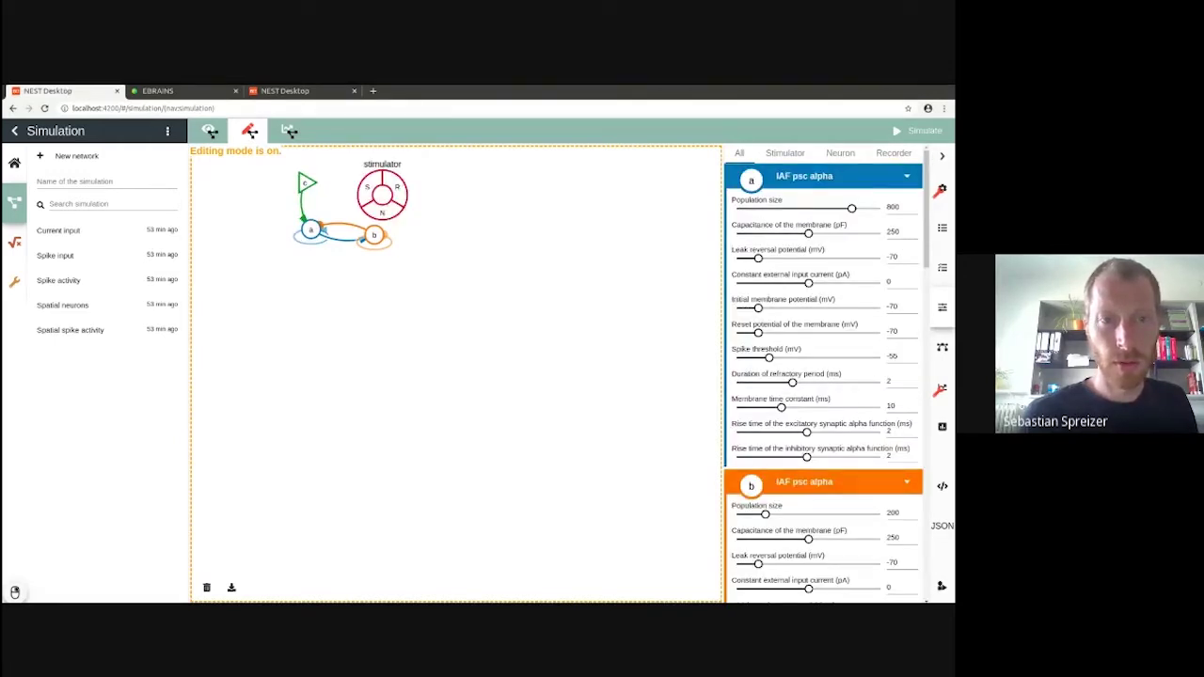
pyautogui.press('Escape')
pyautogui.click(305, 183)
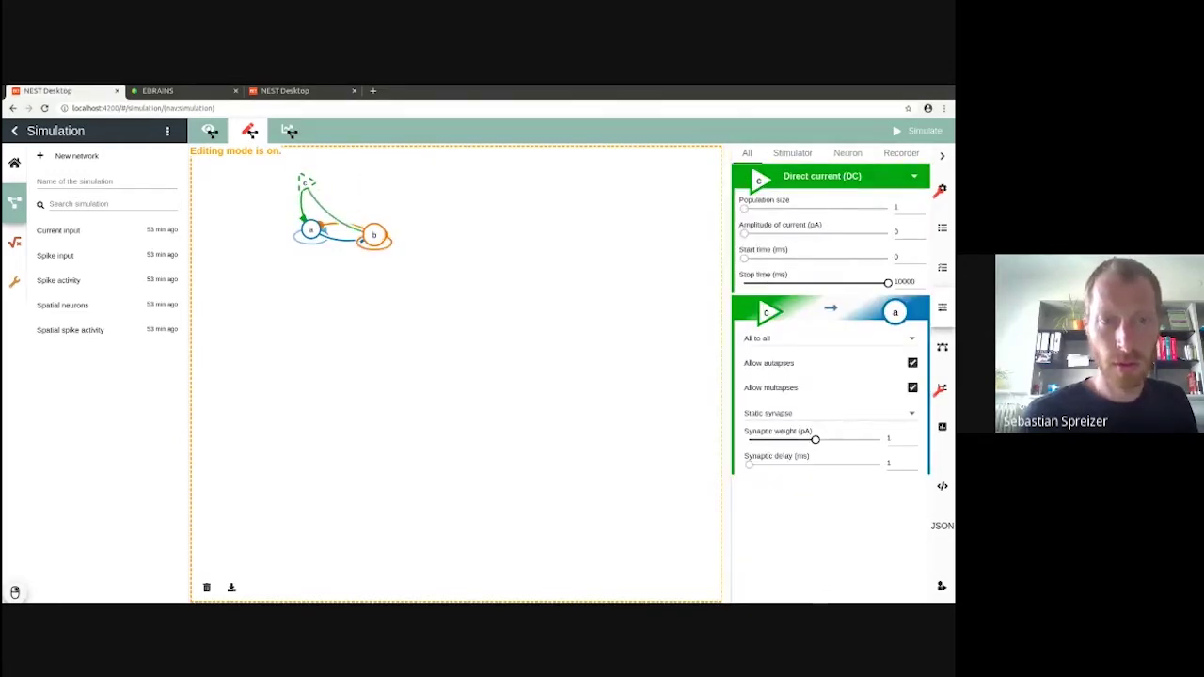
pyautogui.moveTo(365, 239); pyautogui.dragTo(372, 236)
# Step: Rearrange the network graph into a triangle, with the stimulator centred above the more widely spaced neurons a and b
pyautogui.moveTo(308, 181); pyautogui.dragTo(356, 181)
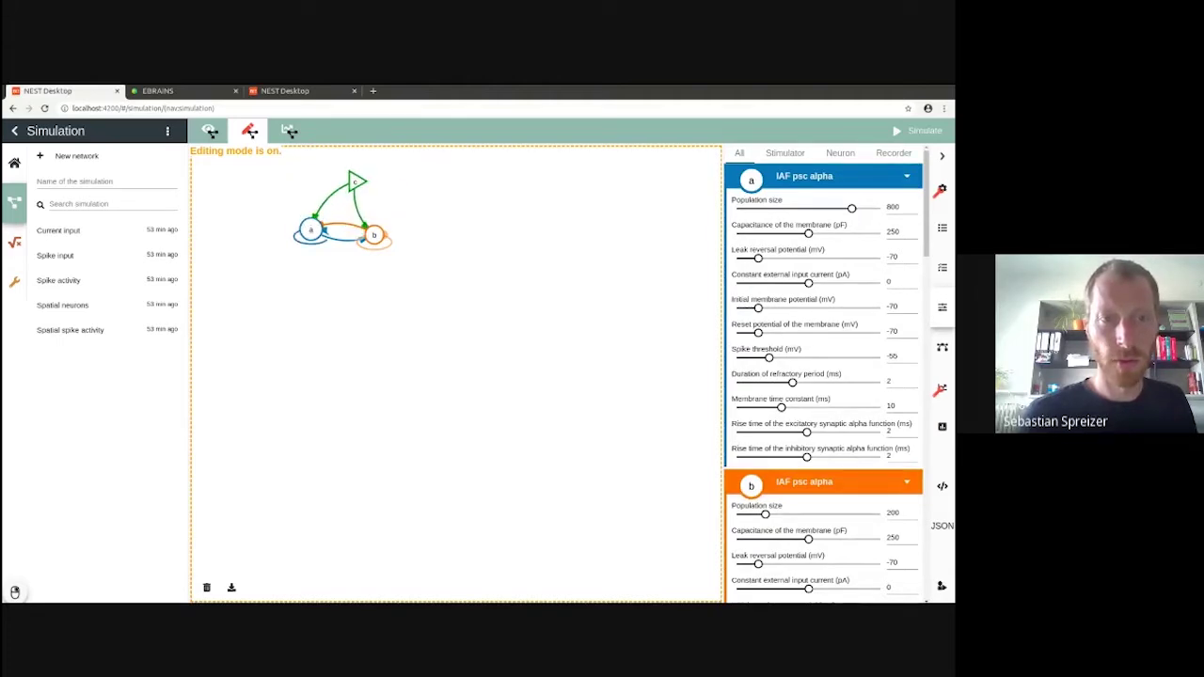
pyautogui.moveTo(310, 230); pyautogui.dragTo(287, 257)
pyautogui.moveTo(374, 235); pyautogui.dragTo(396, 250)
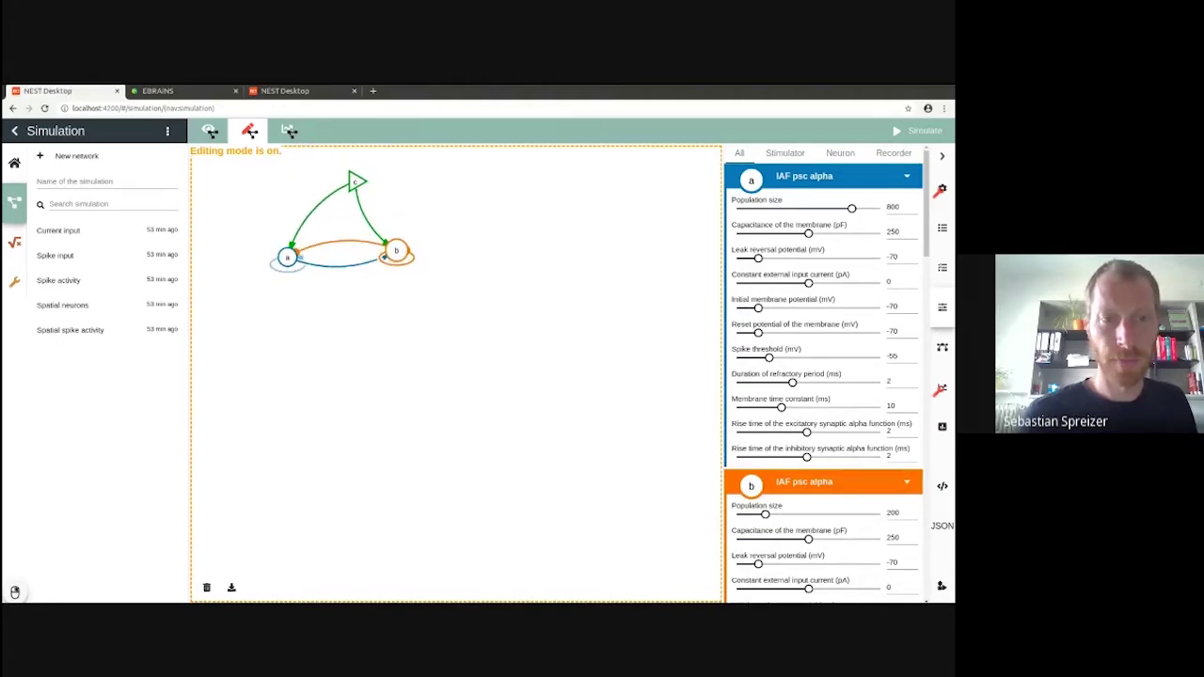
pyautogui.moveTo(287, 257); pyautogui.dragTo(301, 245)
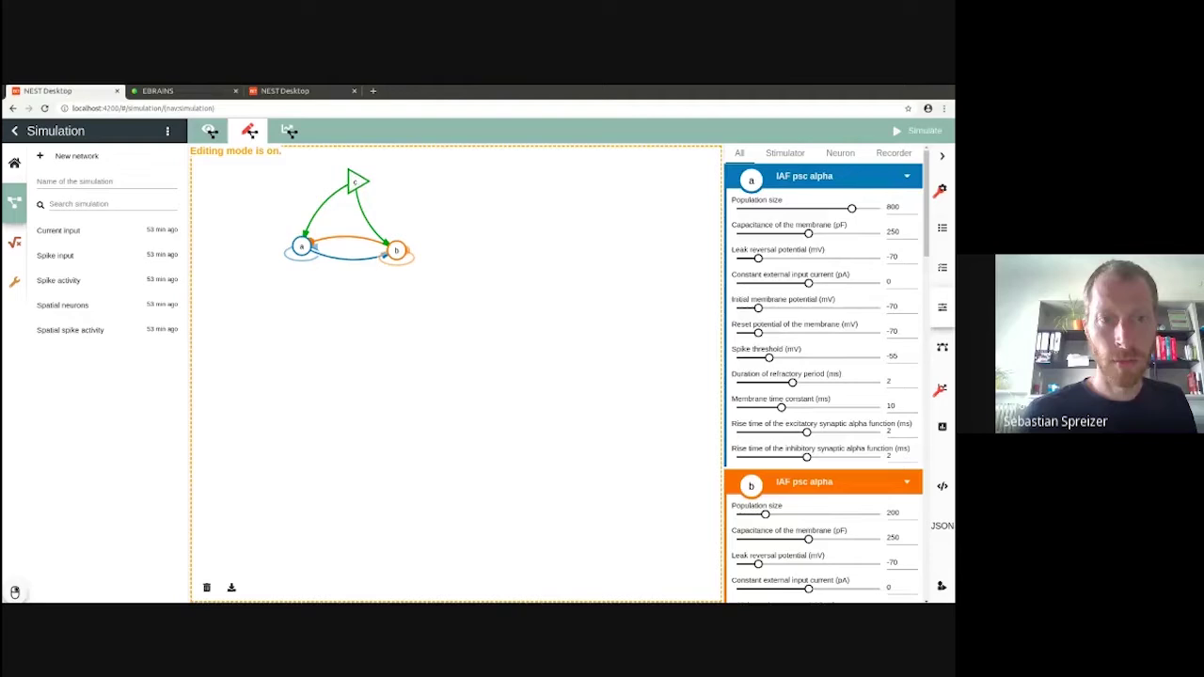
# Step: Change stimulator c to a Poisson generator with a mean firing rate of 65000 Hz
pyautogui.click(357, 181)
pyautogui.click(806, 174)
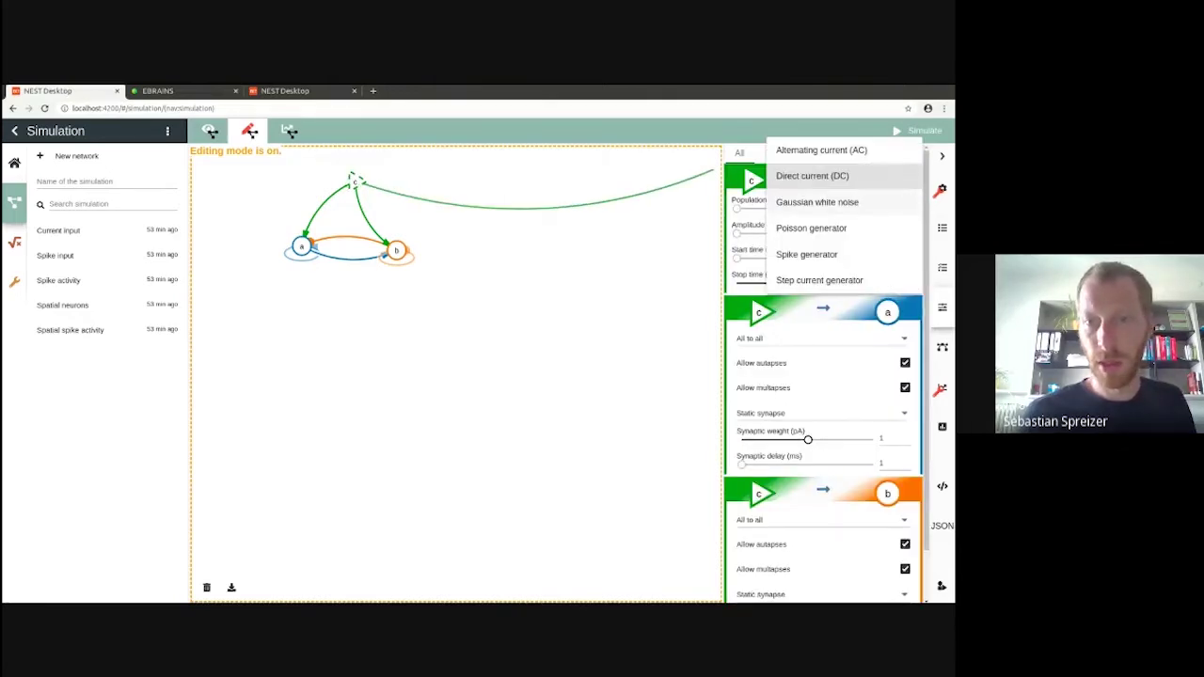
pyautogui.click(811, 228)
pyautogui.doubleClick(889, 231)
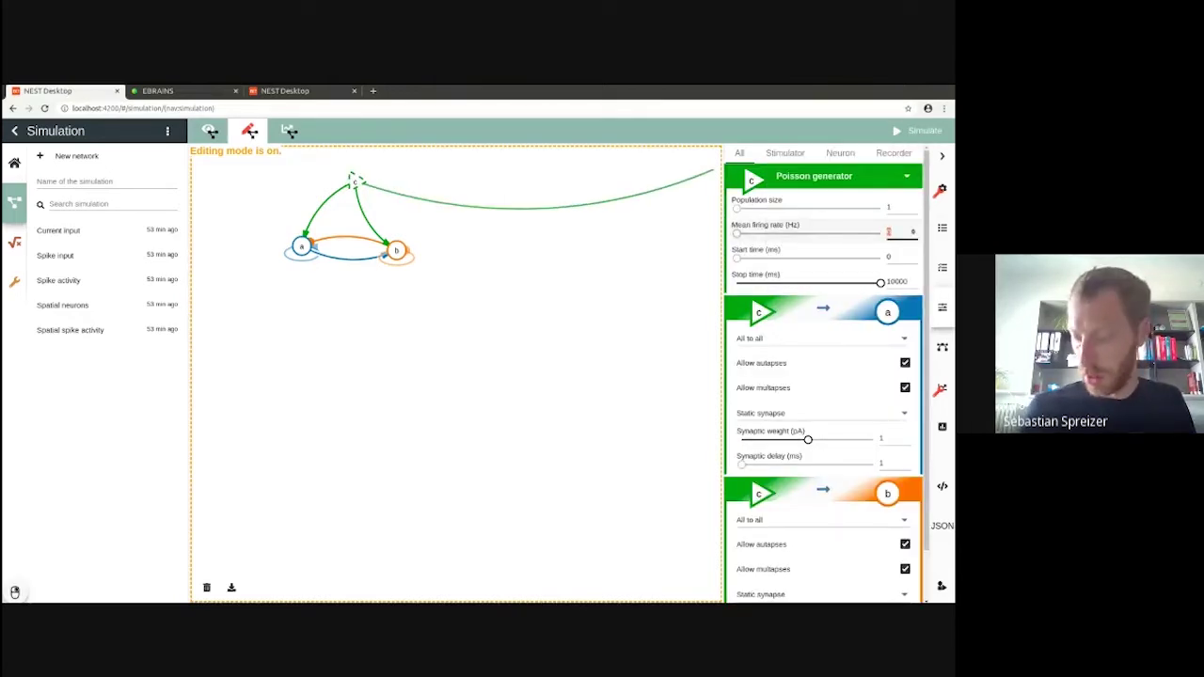
pyautogui.write('65000')
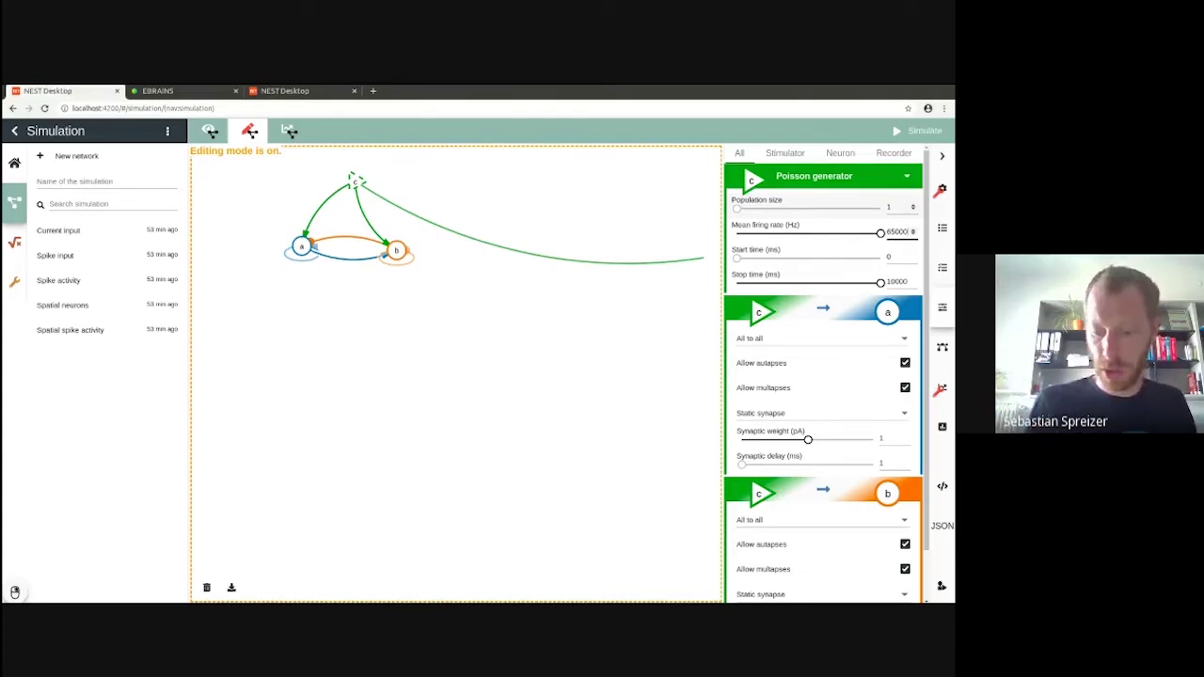
# Step: Try the Poisson generator with population size 10 at 6500 Hz and 100 at 650 Hz, and restore population size 1 at 65000 Hz
pyautogui.press('BackSpace')
pyautogui.click(894, 207)
pyautogui.write('0')
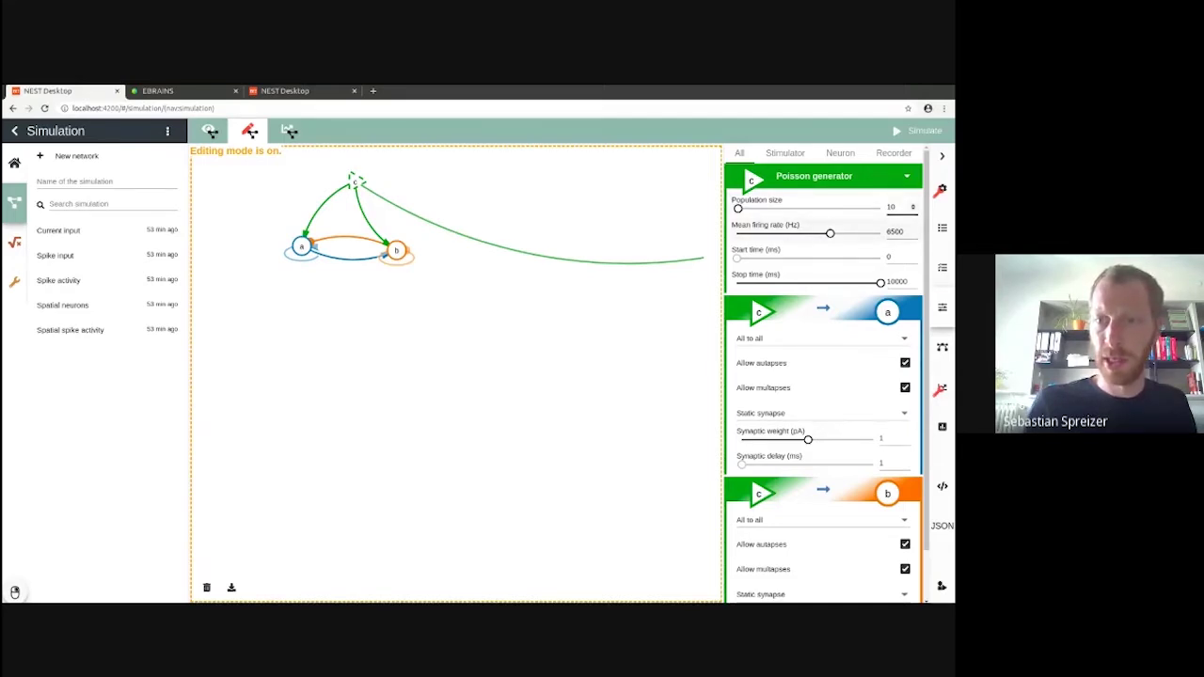
pyautogui.moveTo(904, 231); pyautogui.dragTo(898, 231)
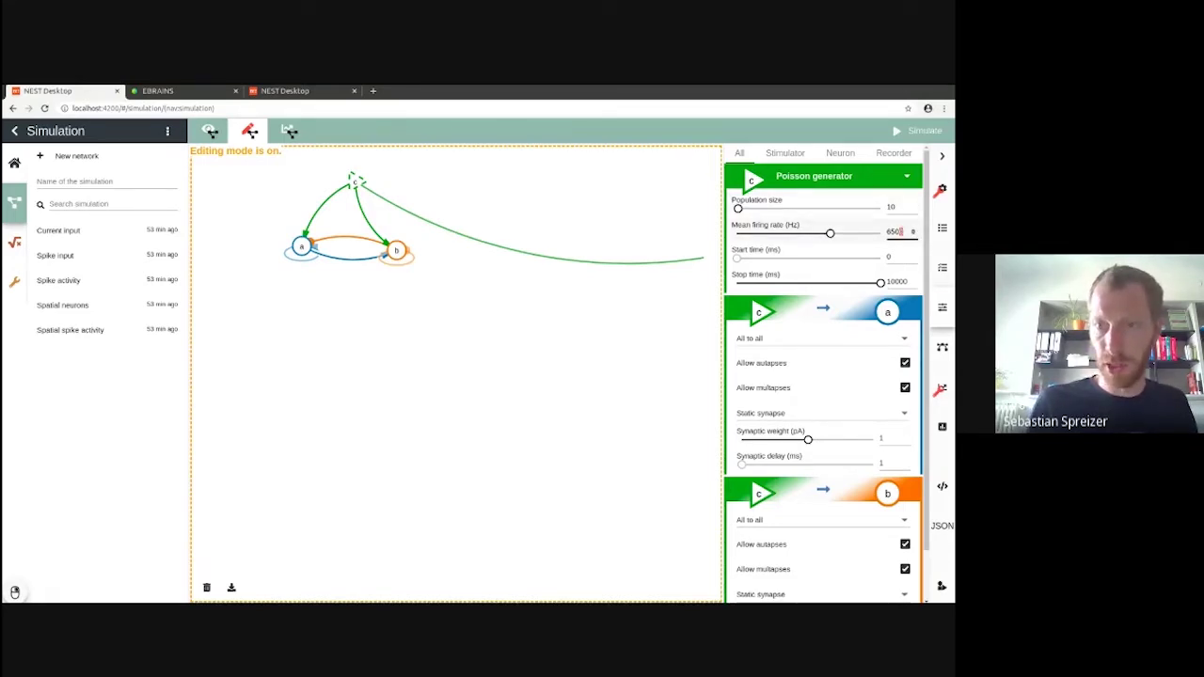
pyautogui.press('BackSpace')
pyautogui.click(898, 207)
pyautogui.write('0')
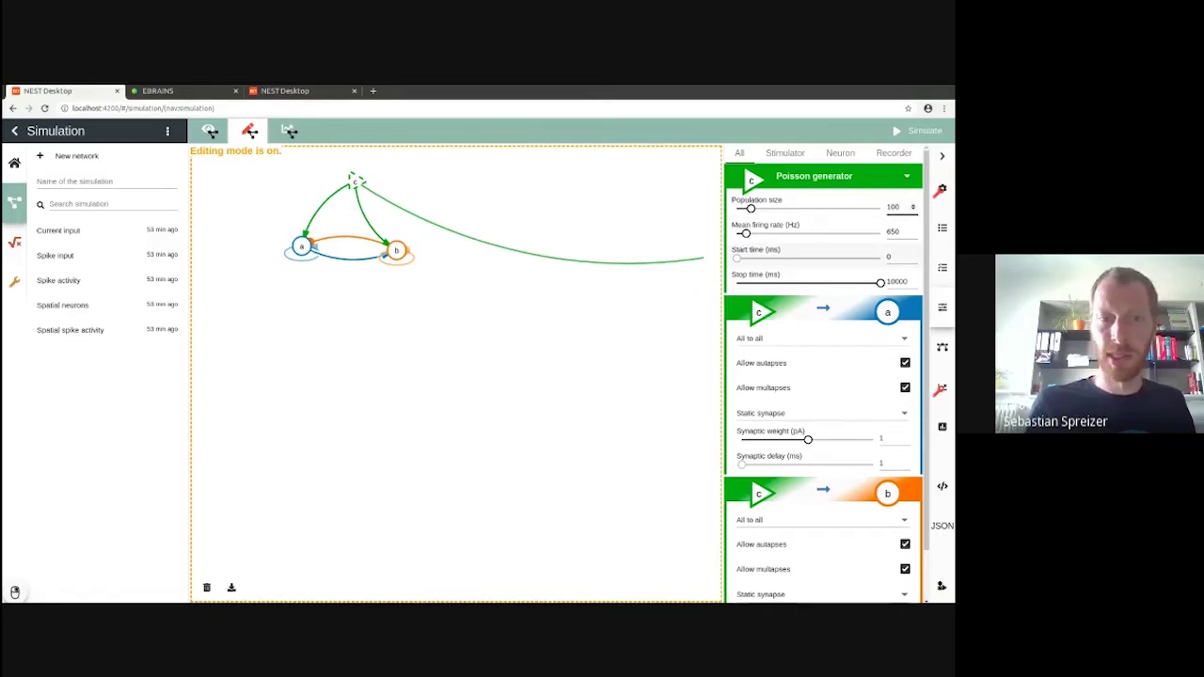
pyautogui.press('BackSpace')
pyautogui.press('BackSpace')
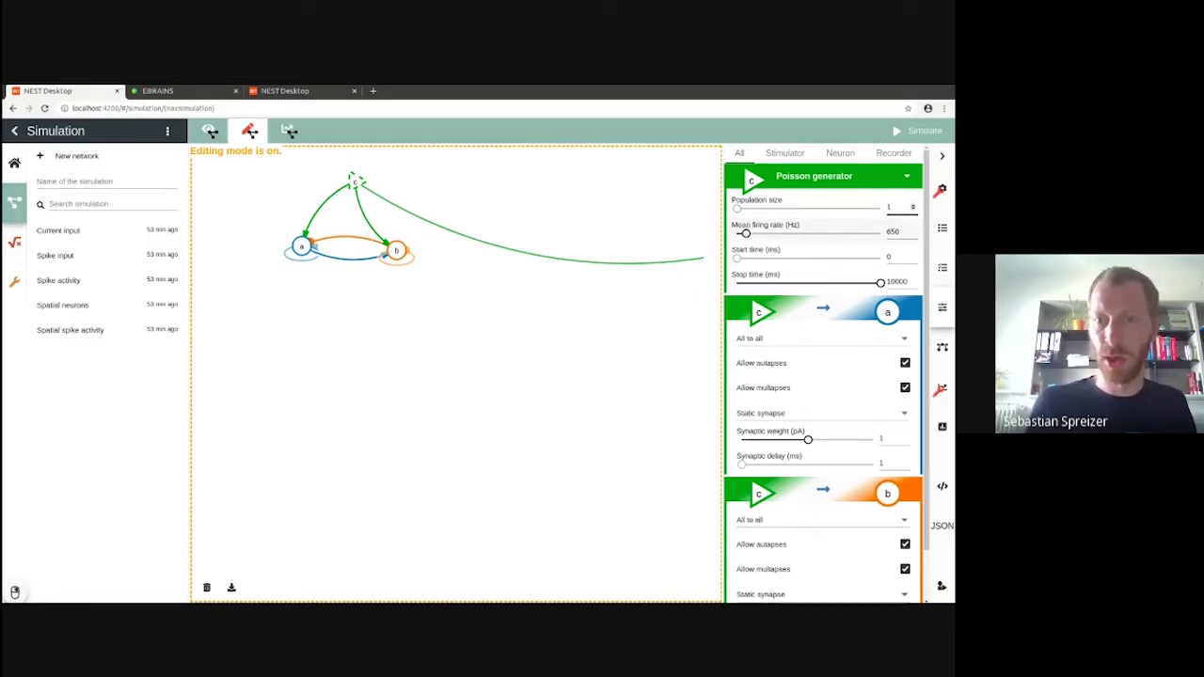
pyautogui.click(898, 232)
pyautogui.write('00')
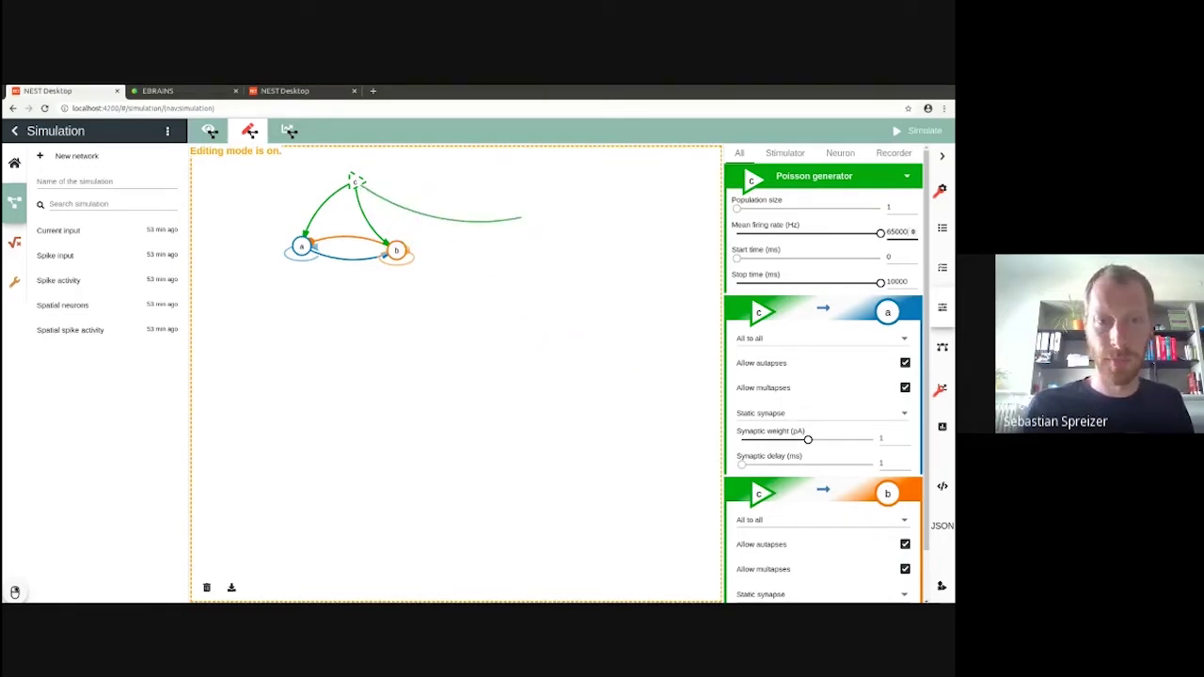
pyautogui.click(509, 201)
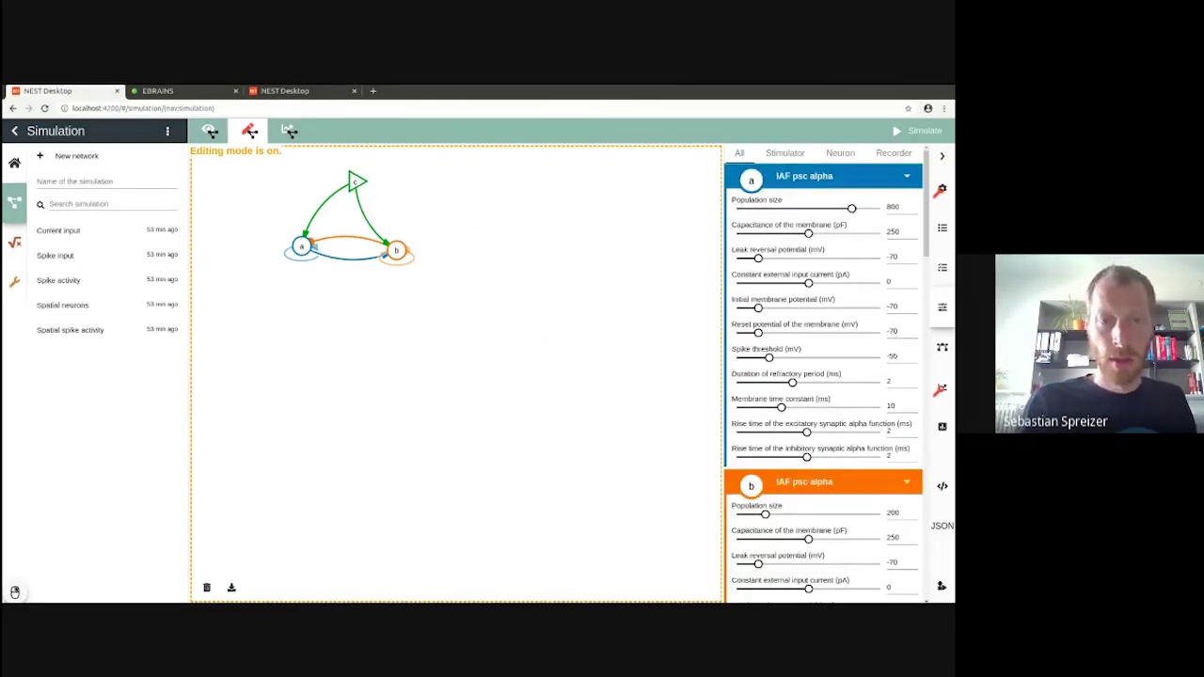
# Step: Add one recorder below each neuron, connecting recorder d to neuron a and recorder e to neuron b
pyautogui.rightClick(294, 295)
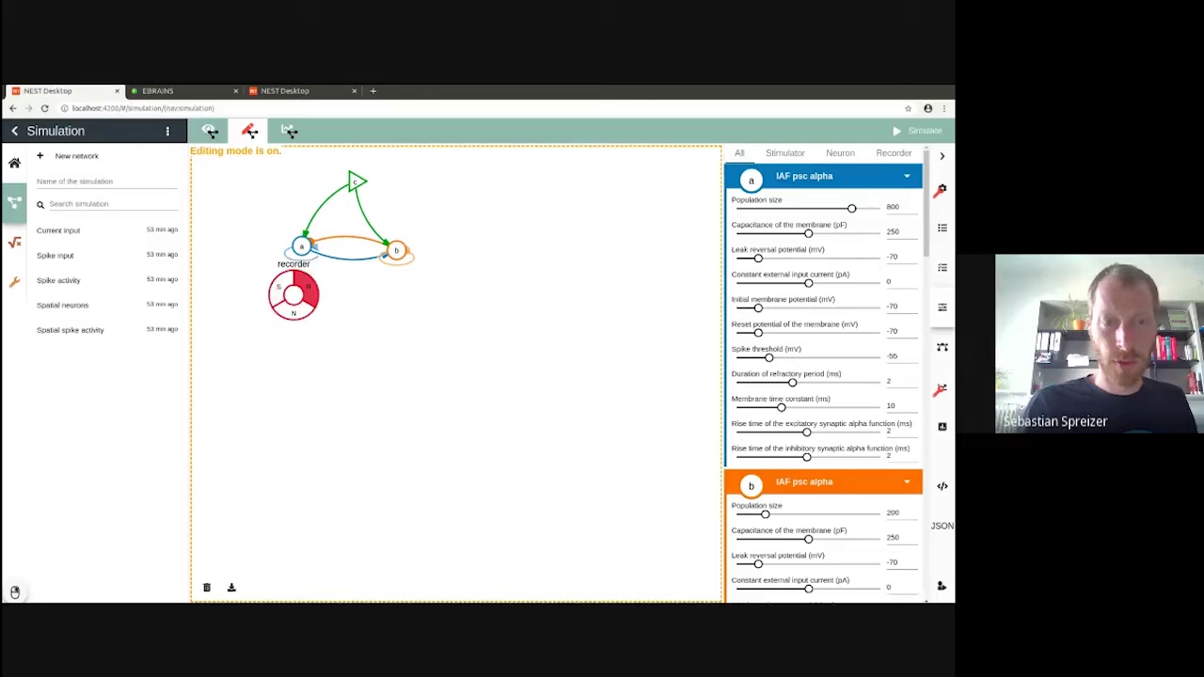
pyautogui.click(305, 287)
pyautogui.click(404, 298)
pyautogui.click(417, 287)
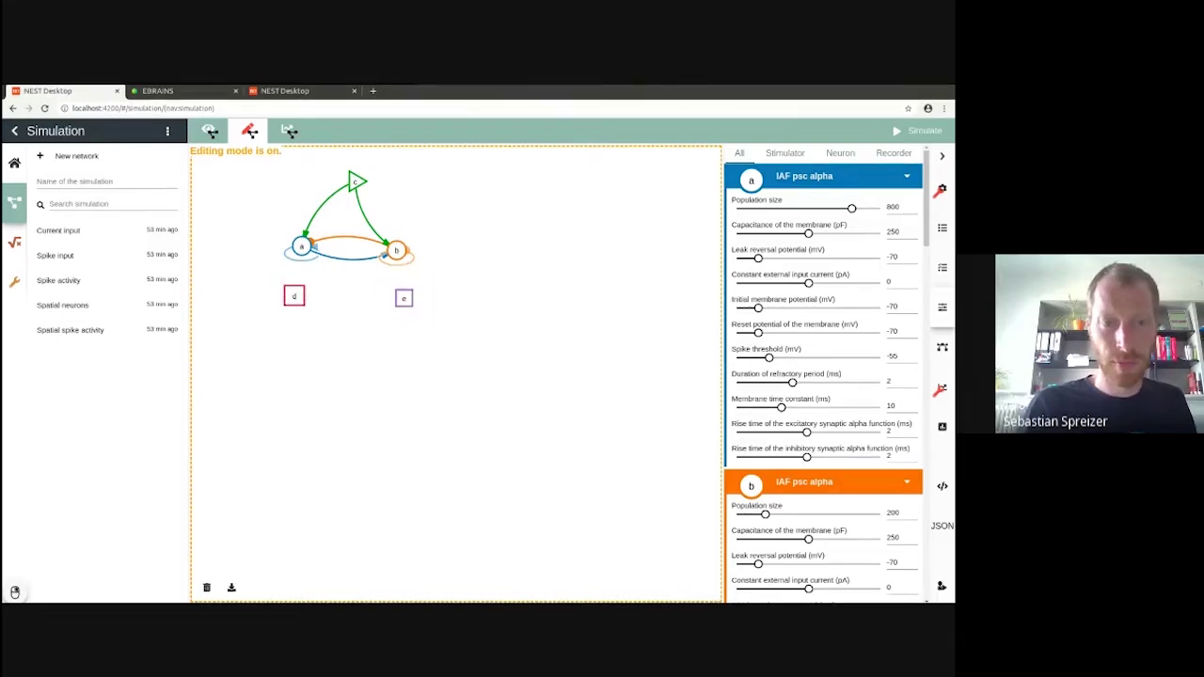
pyautogui.click(293, 296)
pyautogui.click(301, 247)
pyautogui.click(404, 298)
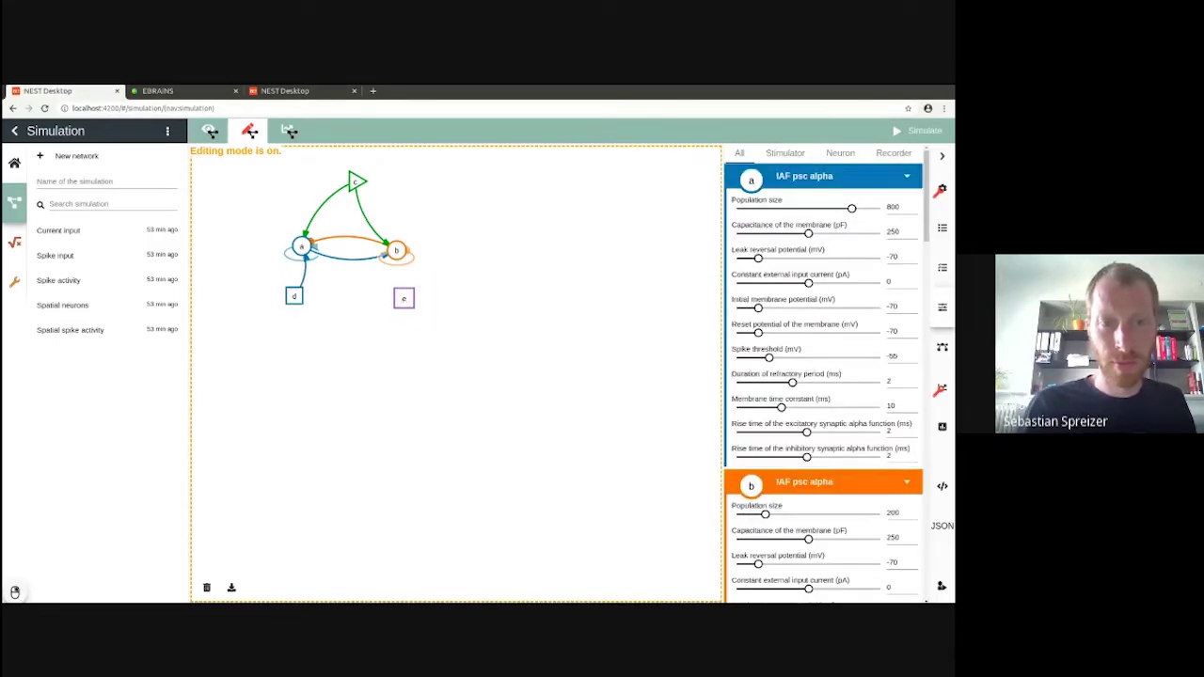
pyautogui.click(396, 250)
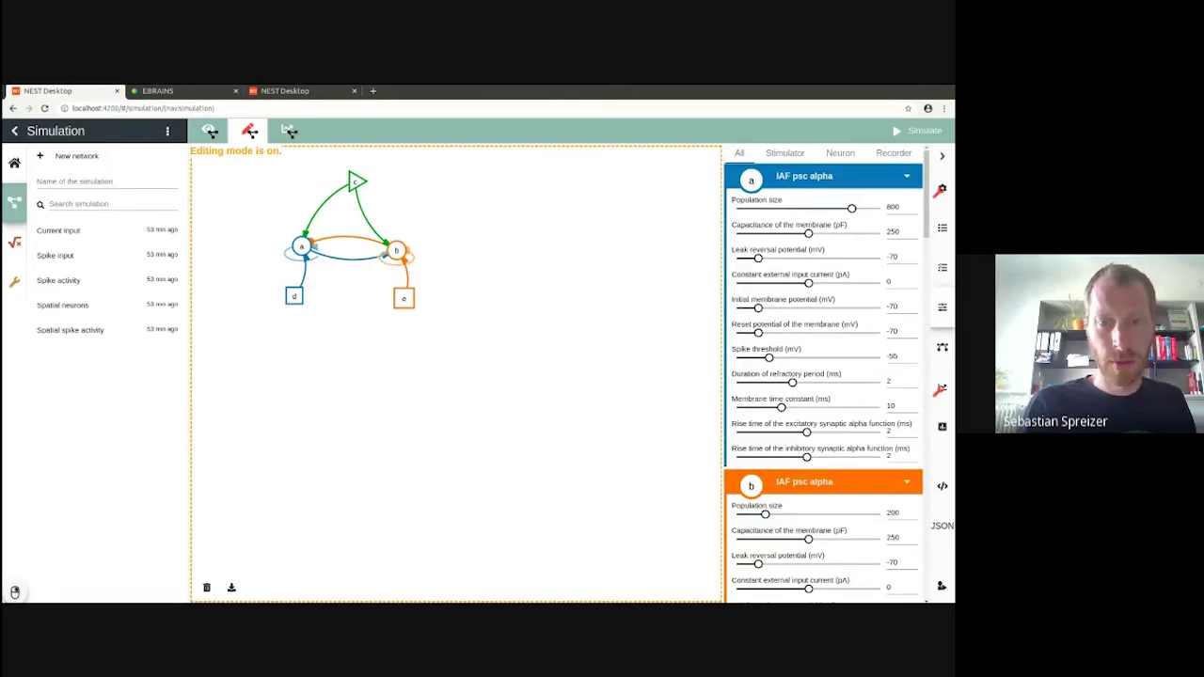
# Step: Change recorders d and e to spike detectors and run the simulation
pyautogui.click(901, 152)
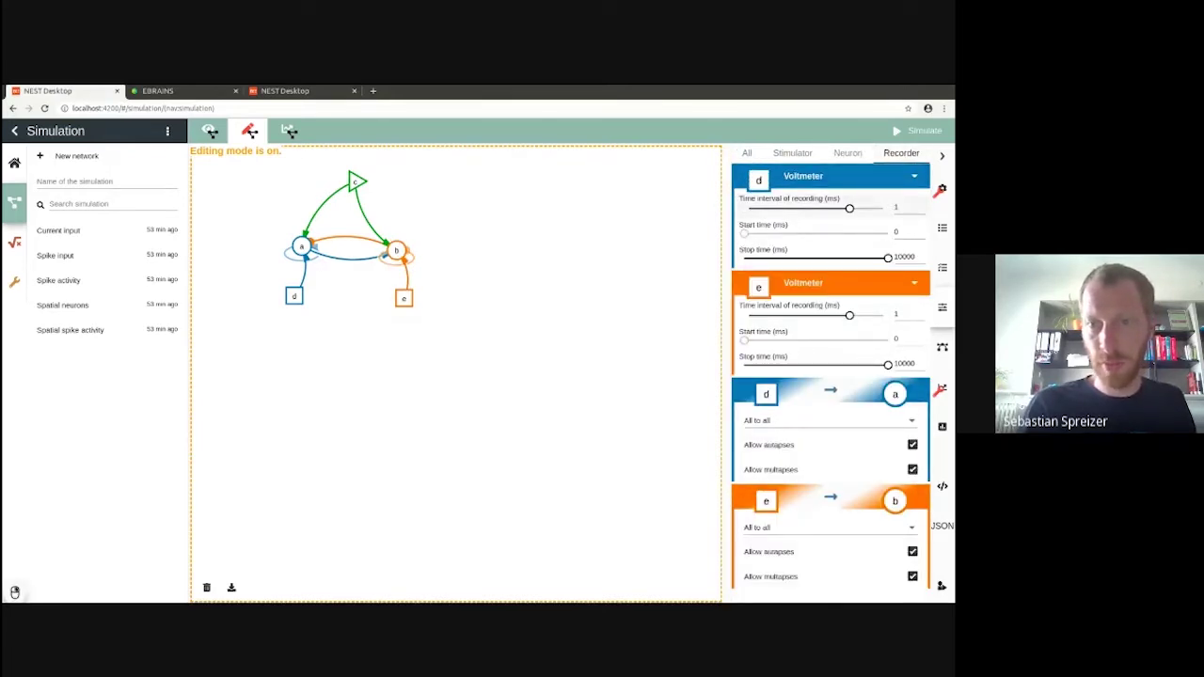
pyautogui.click(914, 176)
pyautogui.click(809, 202)
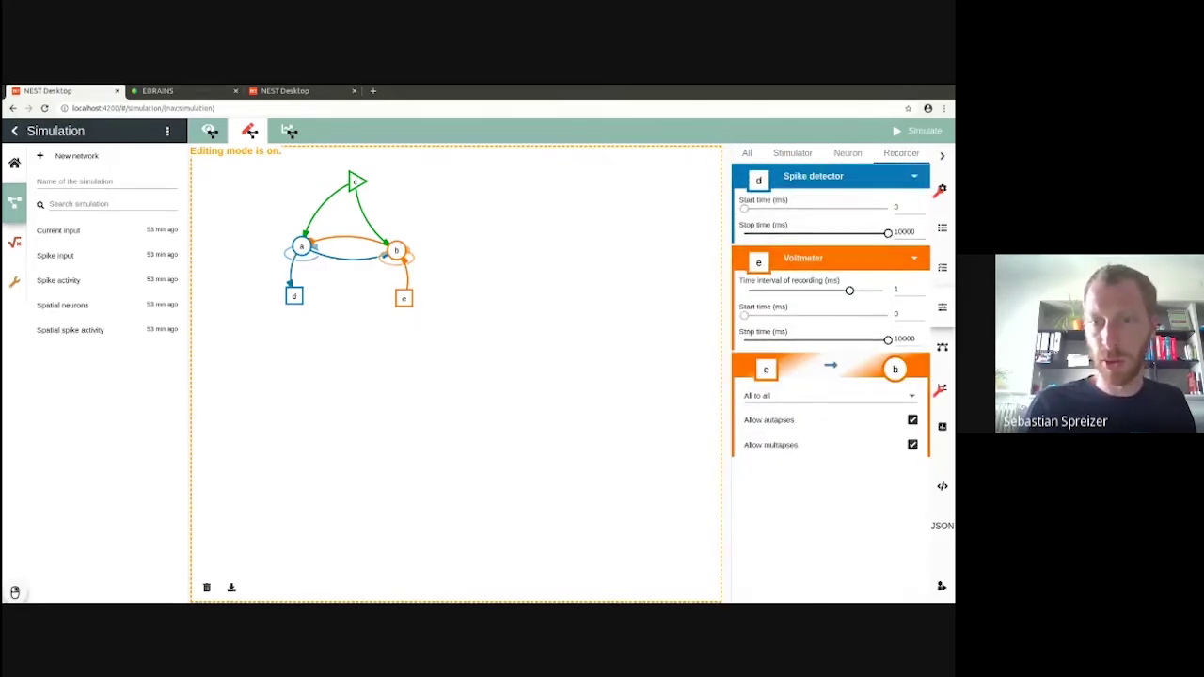
pyautogui.click(914, 258)
pyautogui.click(807, 235)
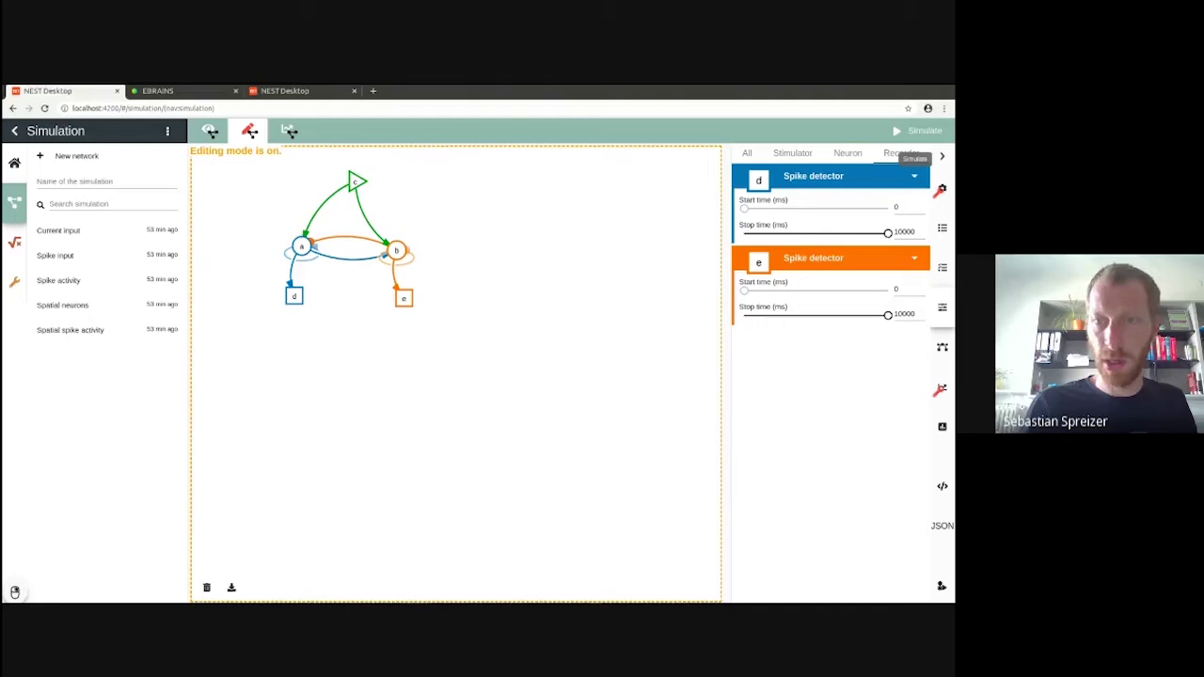
pyautogui.click(918, 130)
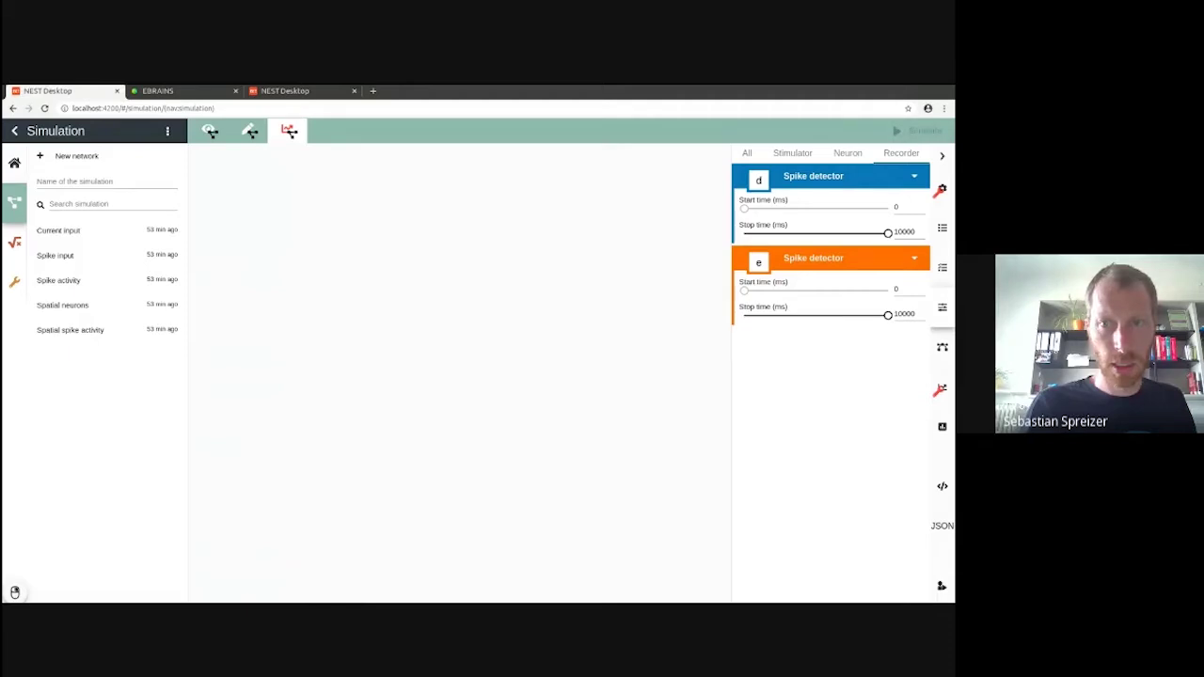
# Step: Return to the network editor, name the simulation "Brunel network" and save it
pyautogui.click(249, 131)
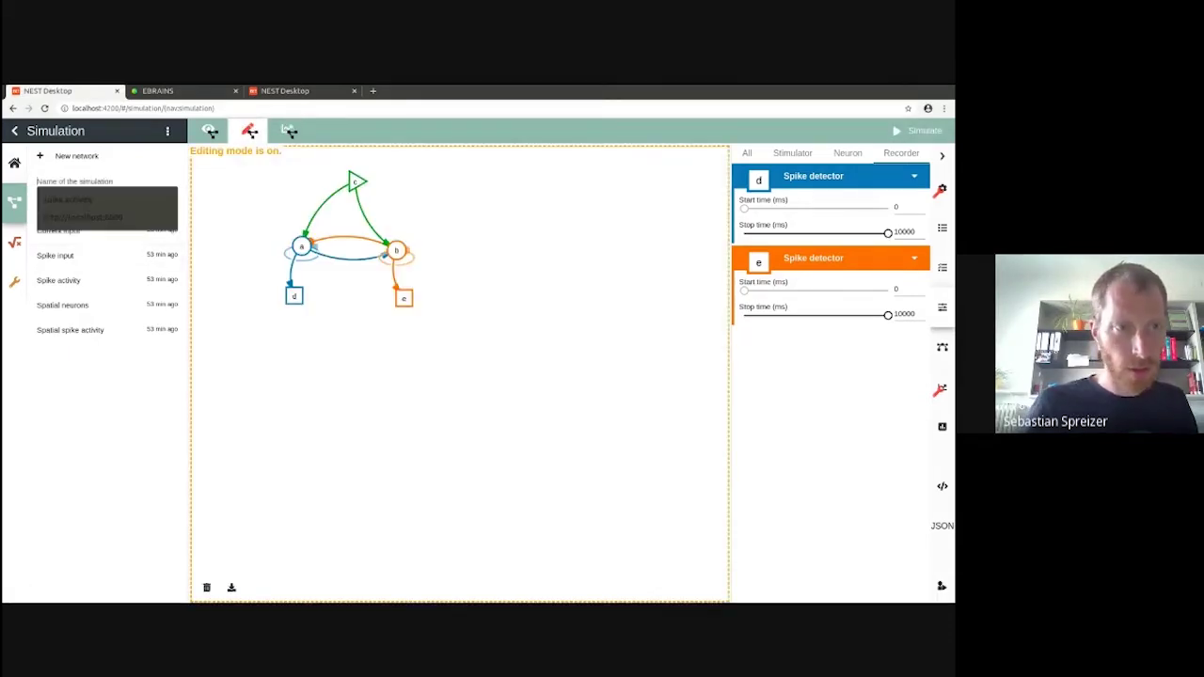
pyautogui.write('Br')
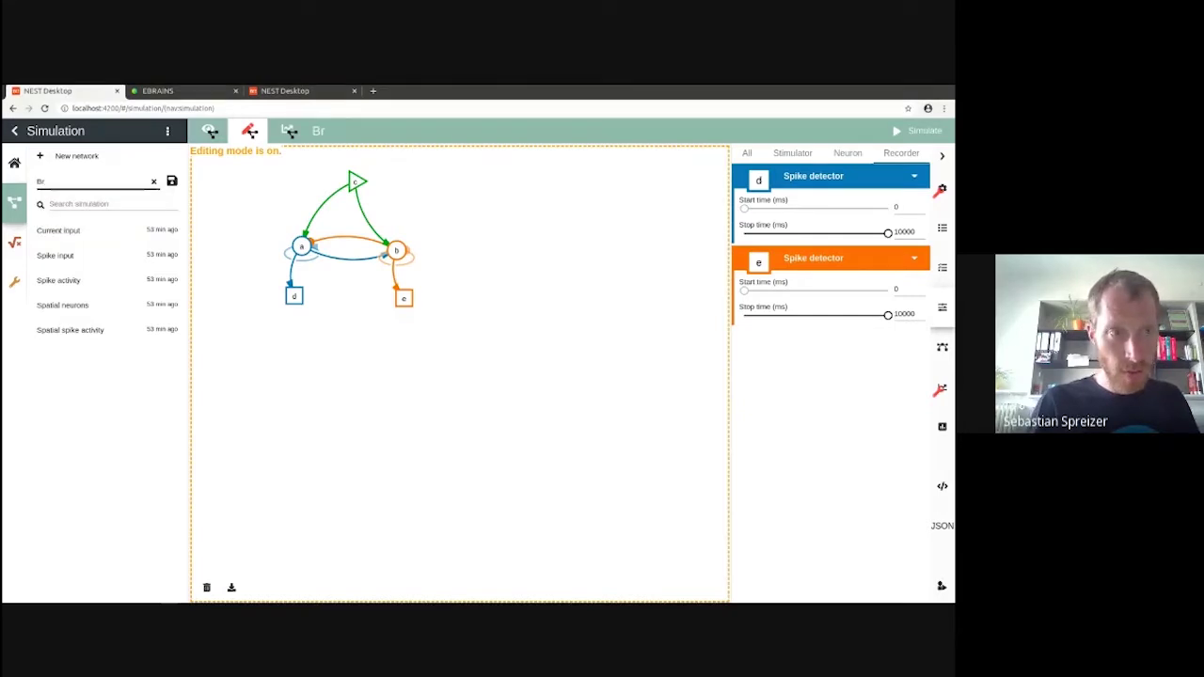
pyautogui.write('unel network')
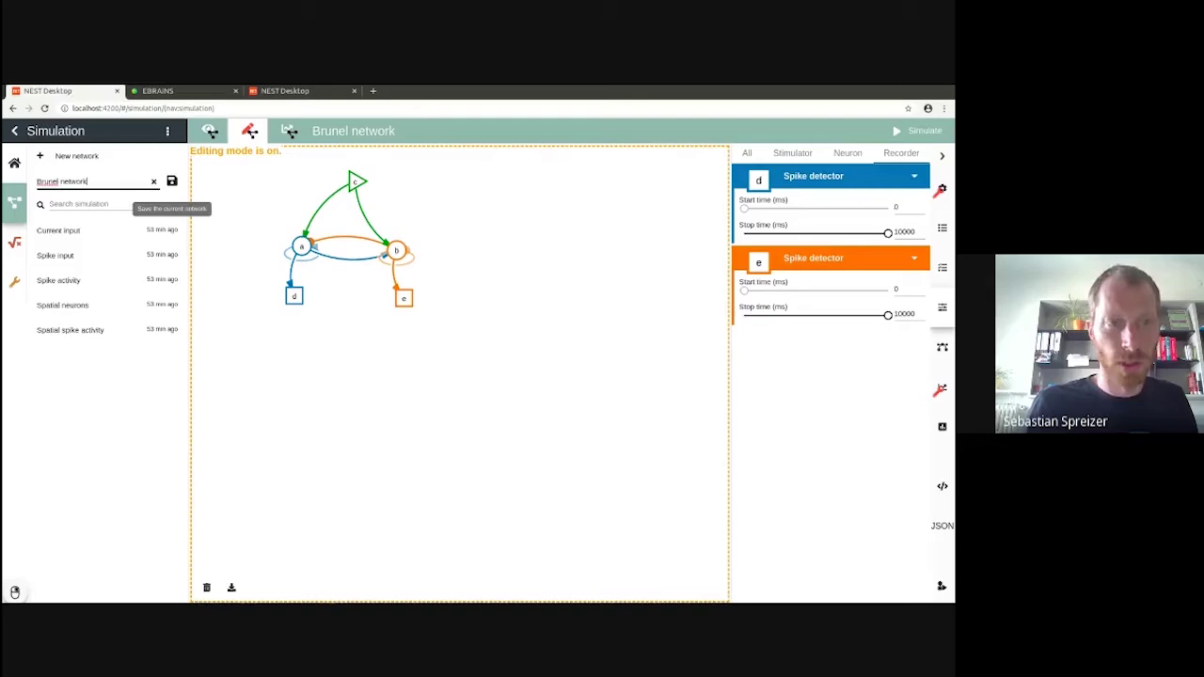
pyautogui.click(171, 180)
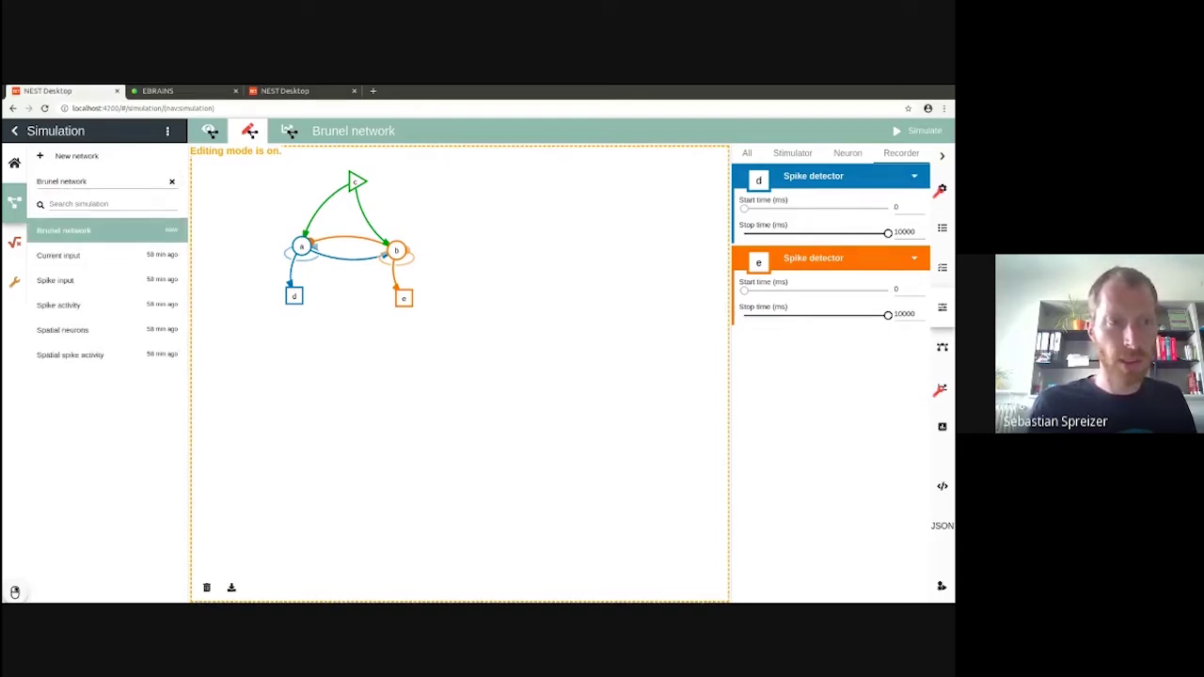
# Step: Open the Current input simulation, return to Brunel network and display its activity plot
pyautogui.click(71, 255)
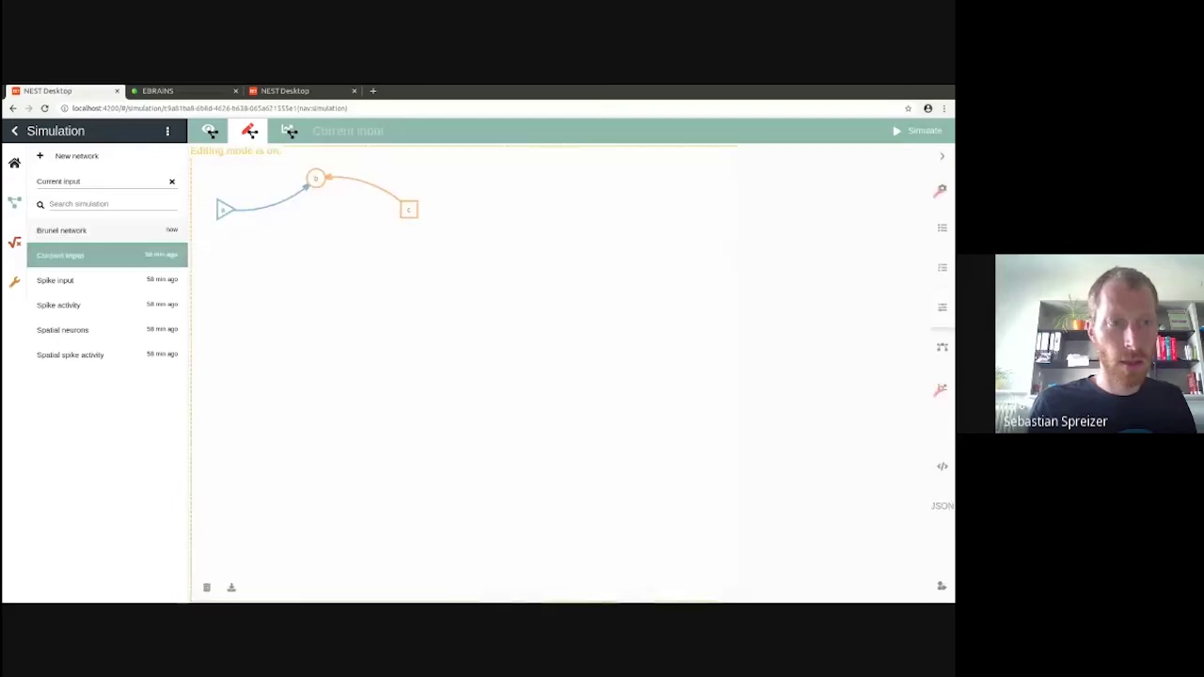
pyautogui.click(81, 230)
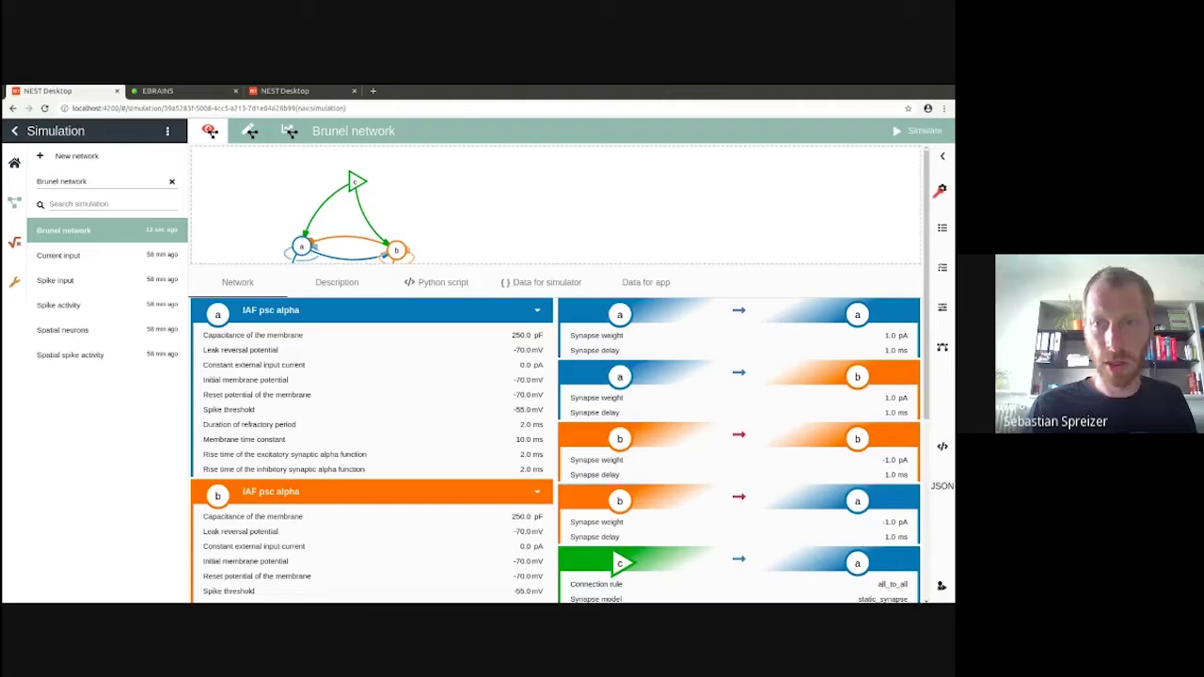
pyautogui.click(289, 131)
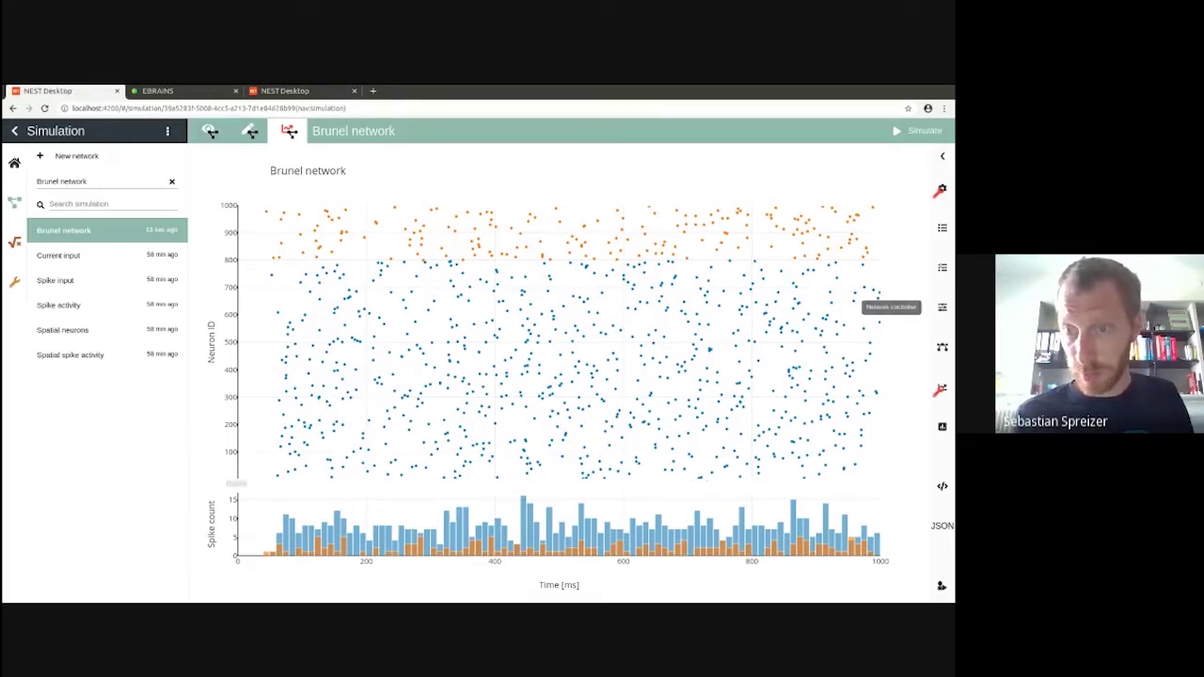
# Step: Show the network controller beside the activity plot and set the level of neurons a and b to Rookie
pyautogui.click(942, 308)
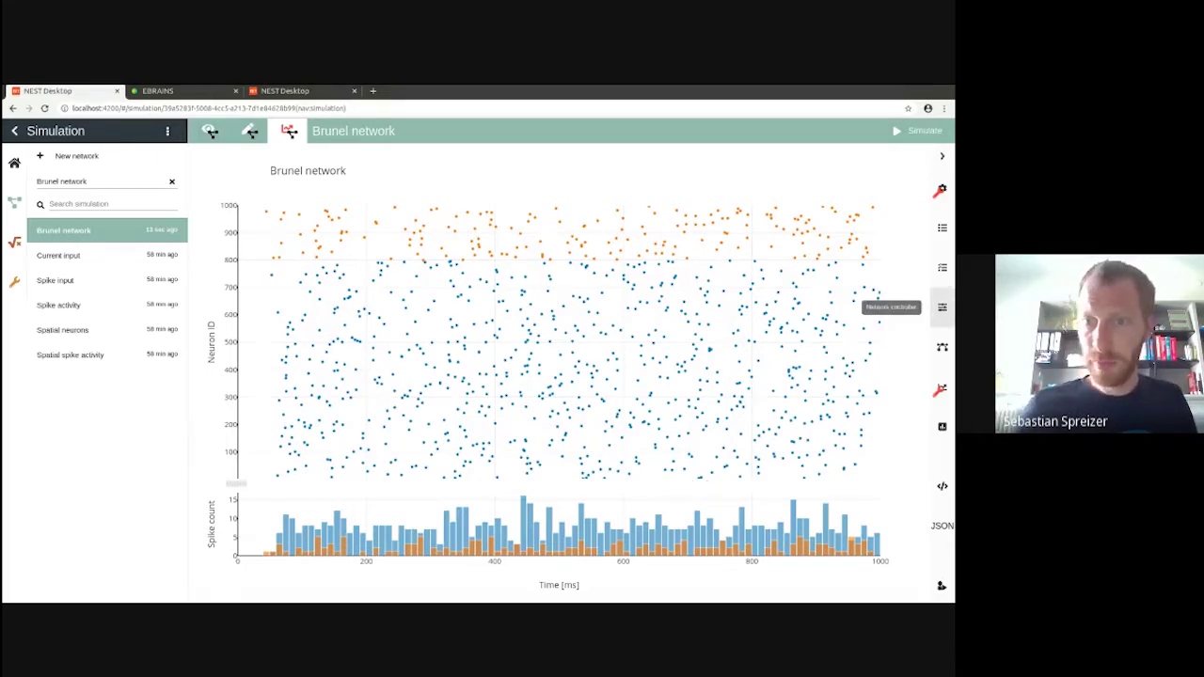
pyautogui.click(941, 306)
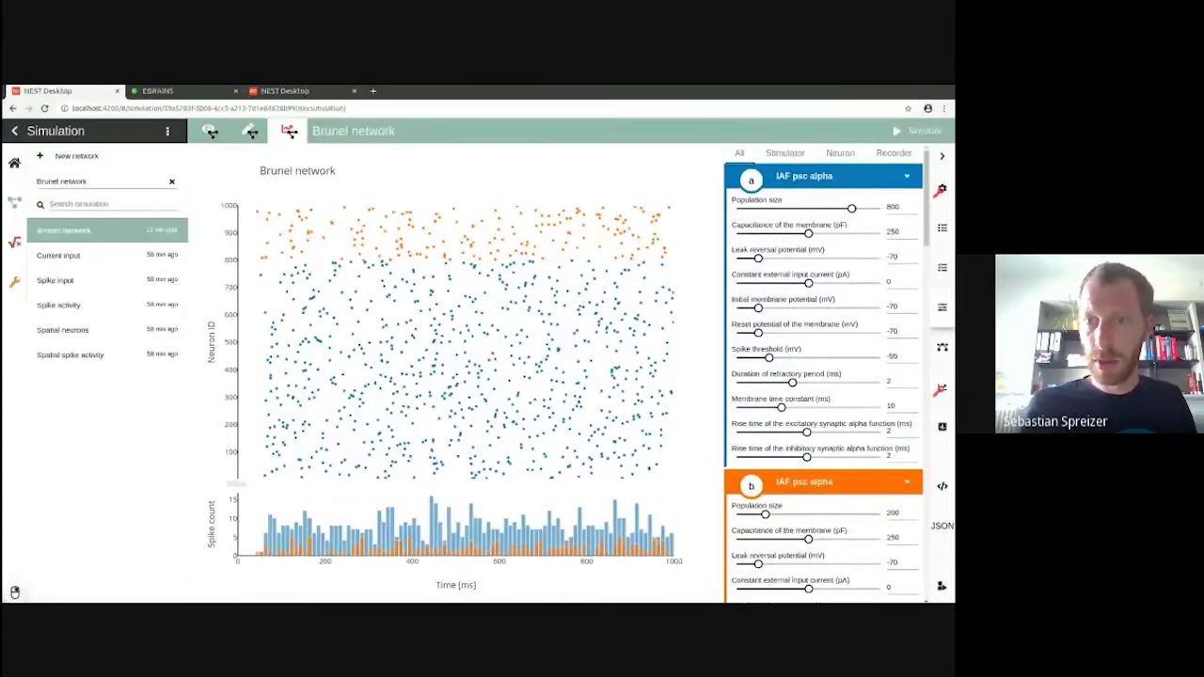
pyautogui.rightClick(827, 174)
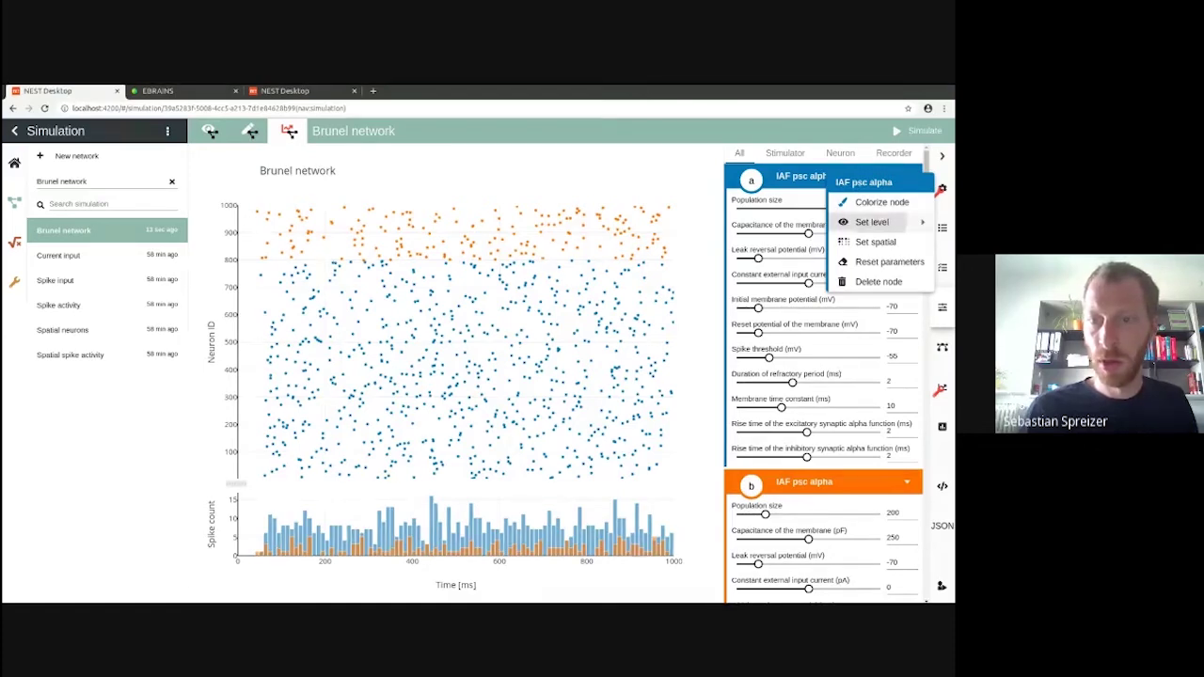
pyautogui.click(867, 222)
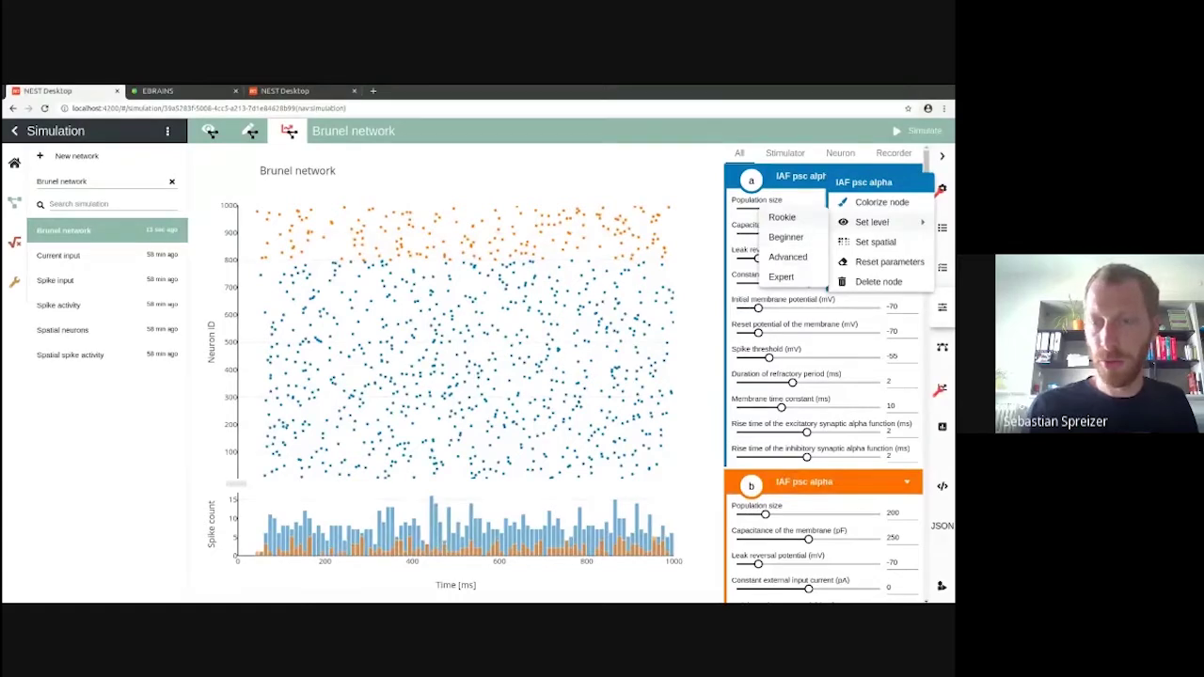
pyautogui.click(782, 218)
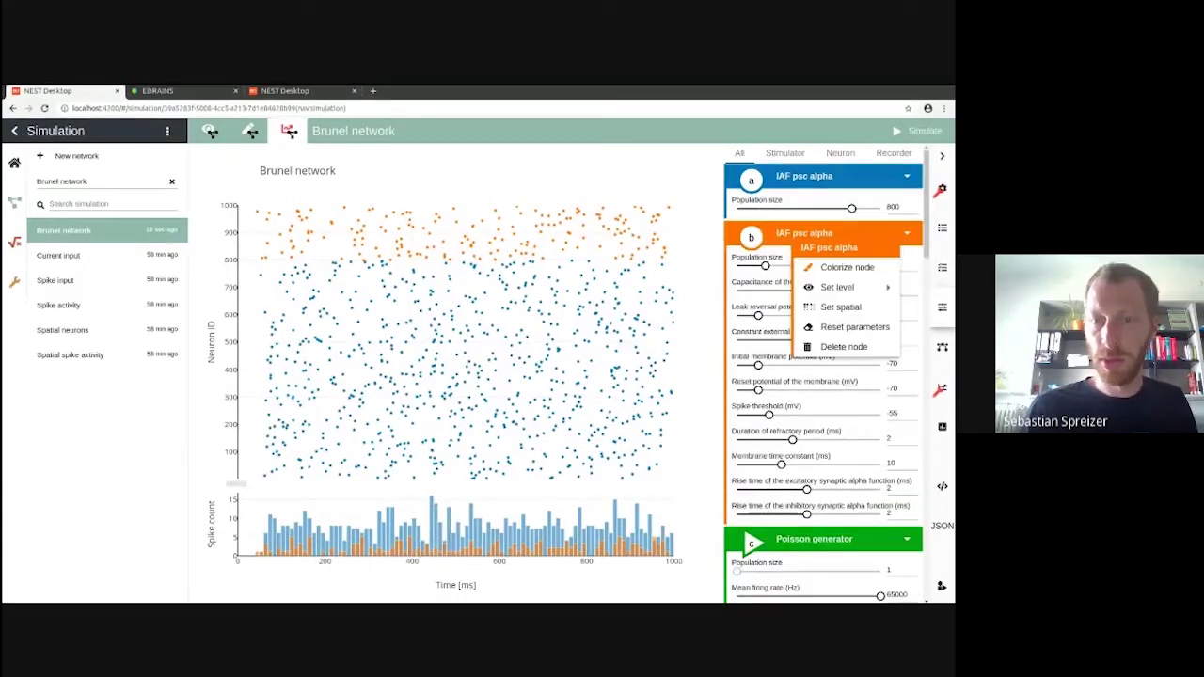
pyautogui.click(824, 287)
pyautogui.click(753, 282)
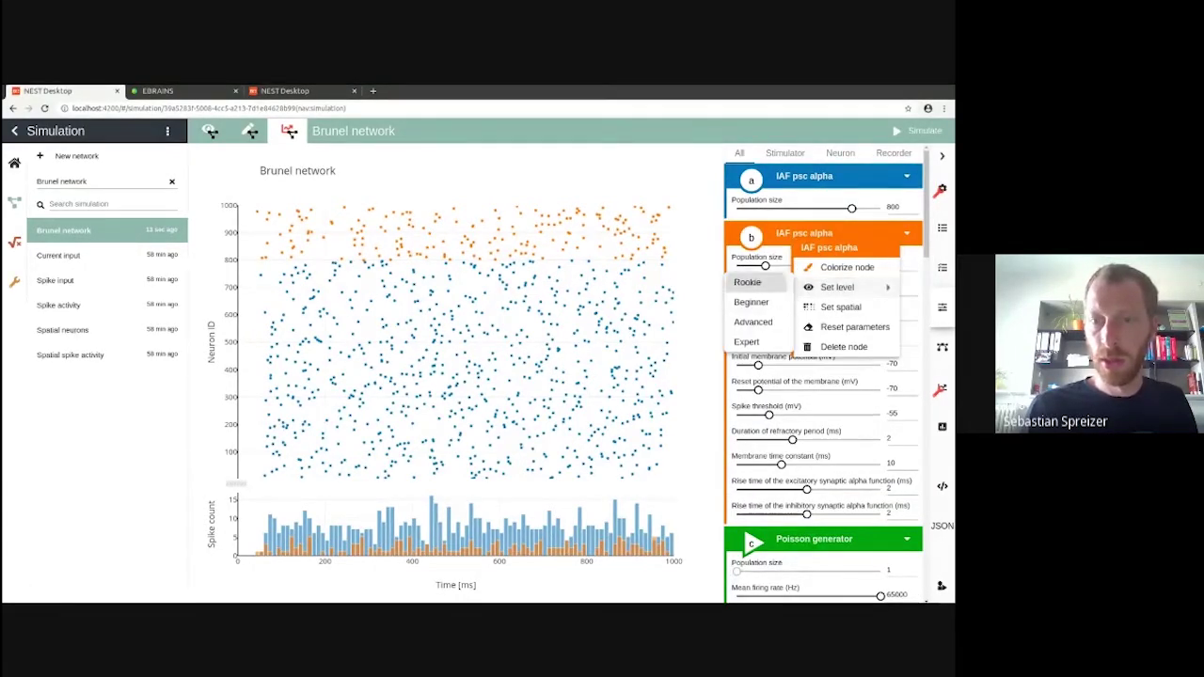
pyautogui.click(747, 282)
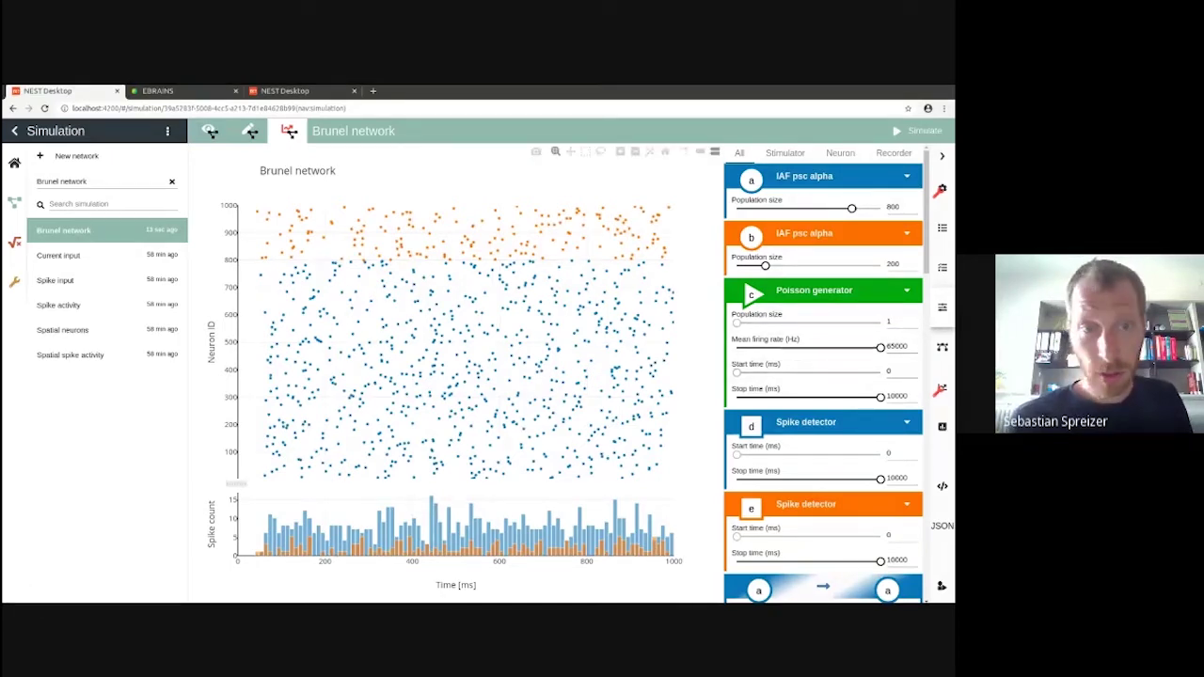
# Step: Add a stimulator beside generator c, connect it to neuron b and change its model to Poisson generator
pyautogui.click(249, 131)
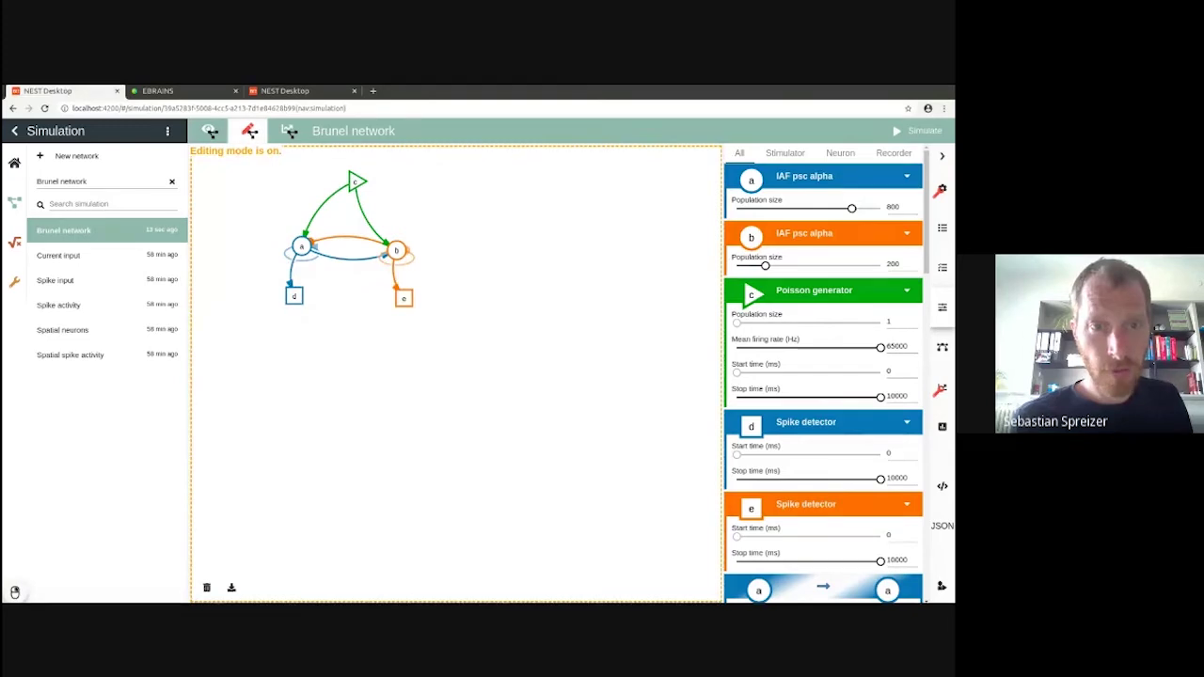
pyautogui.click(408, 198)
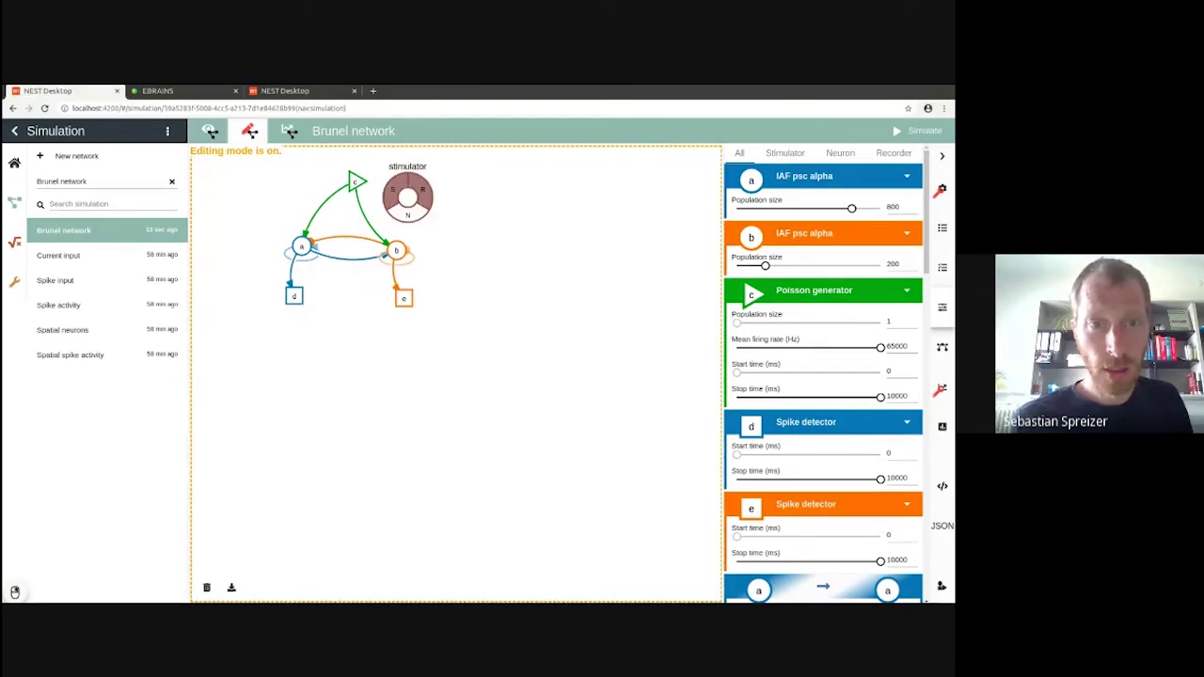
pyautogui.click(395, 190)
pyautogui.click(410, 197)
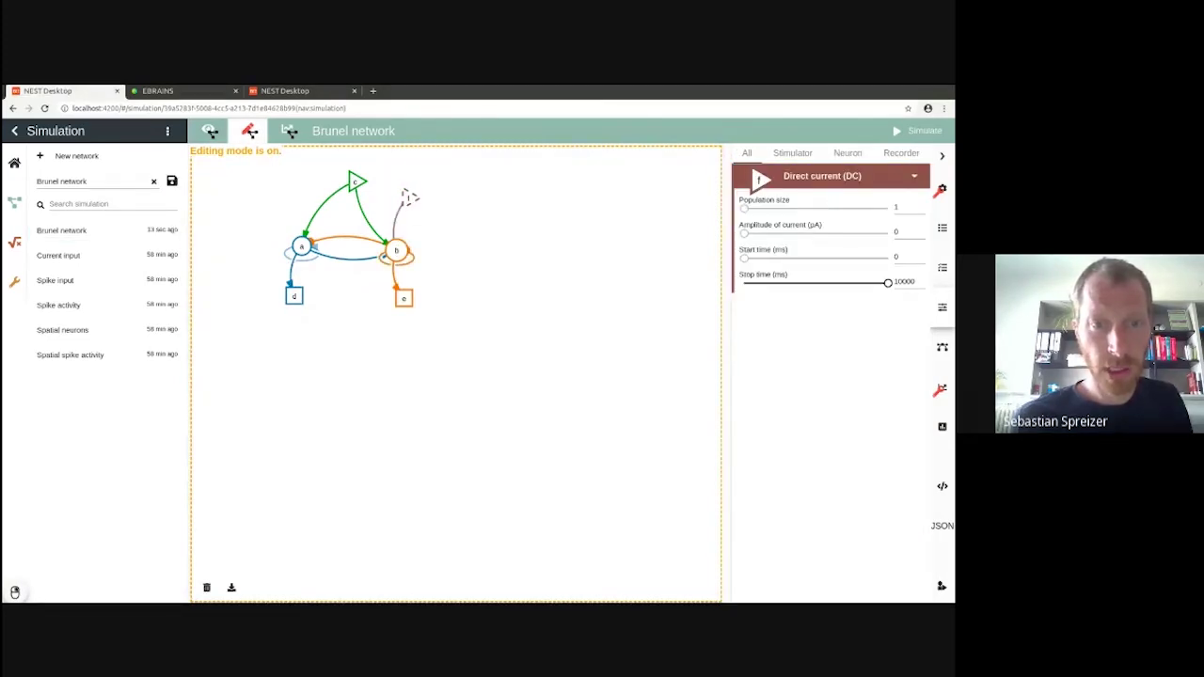
pyautogui.click(396, 251)
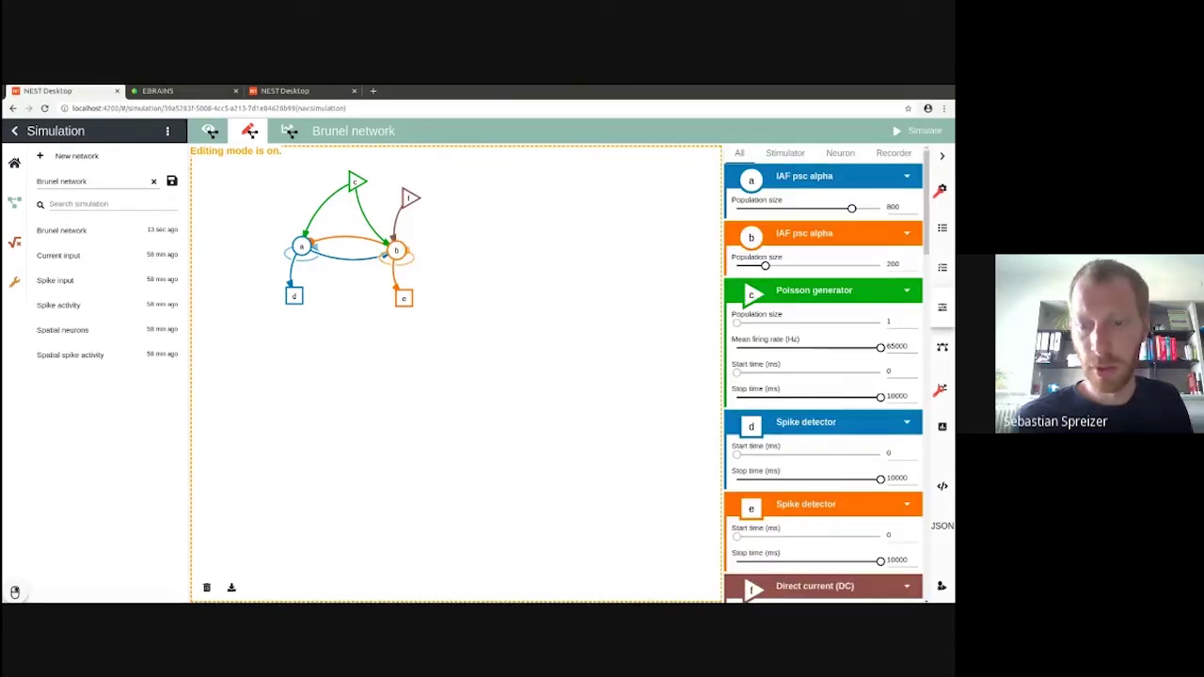
pyautogui.click(843, 586)
pyautogui.click(810, 533)
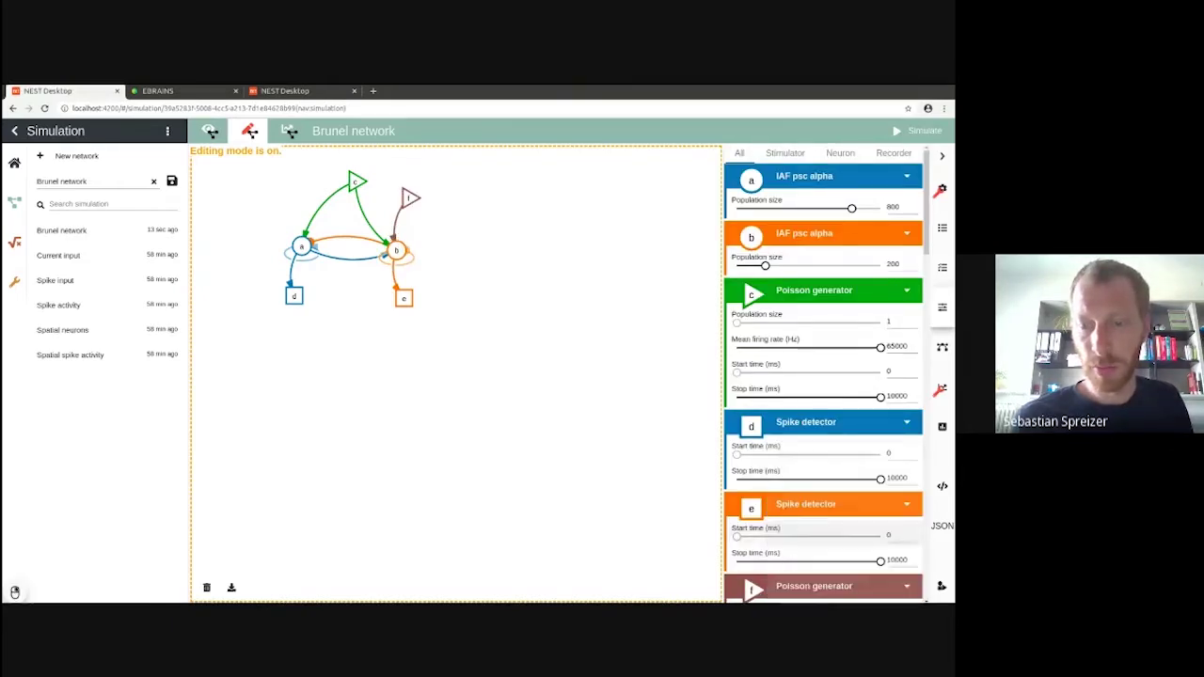
# Step: Set Poisson generator f to a mean firing rate of 1000 Hz, start time 300 ms and stop time 700 ms
pyautogui.scroll(-5, 823, 376)
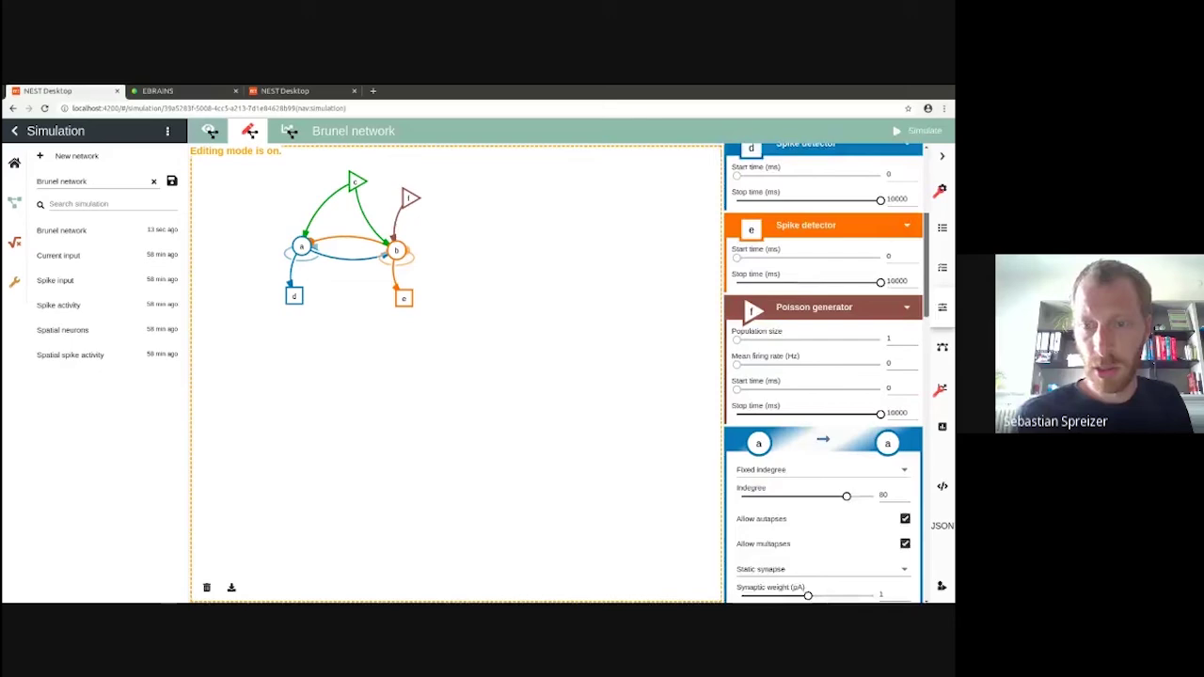
pyautogui.click(888, 349)
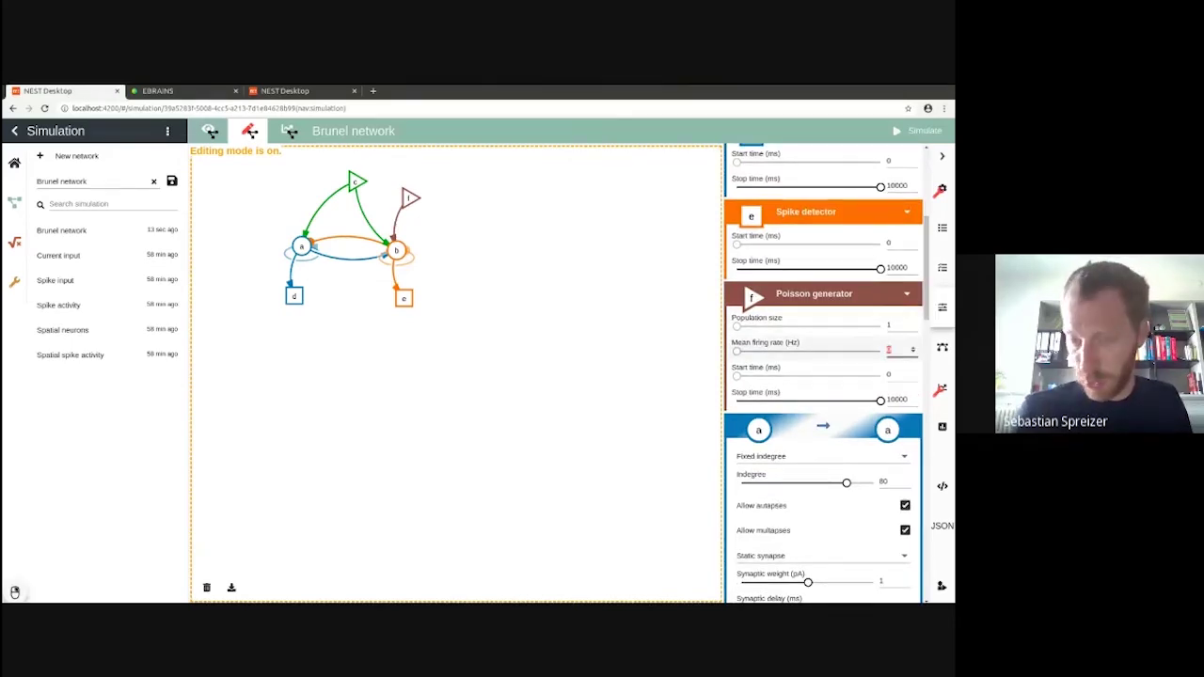
pyautogui.write('000')
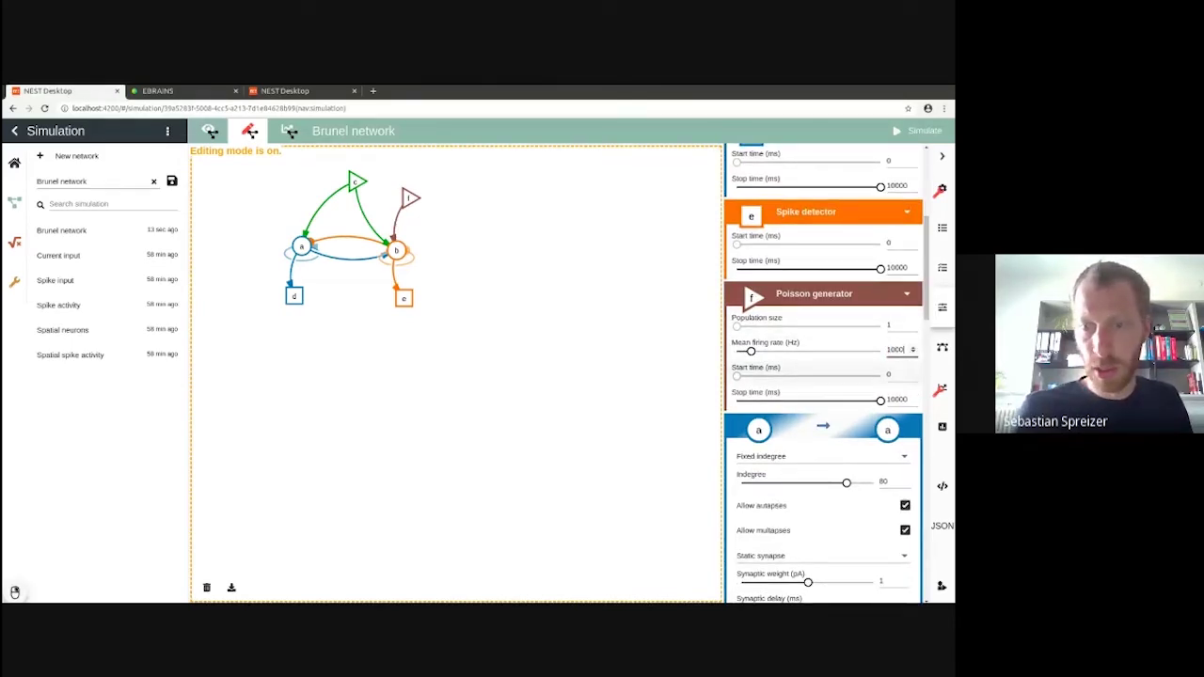
pyautogui.press('Tab')
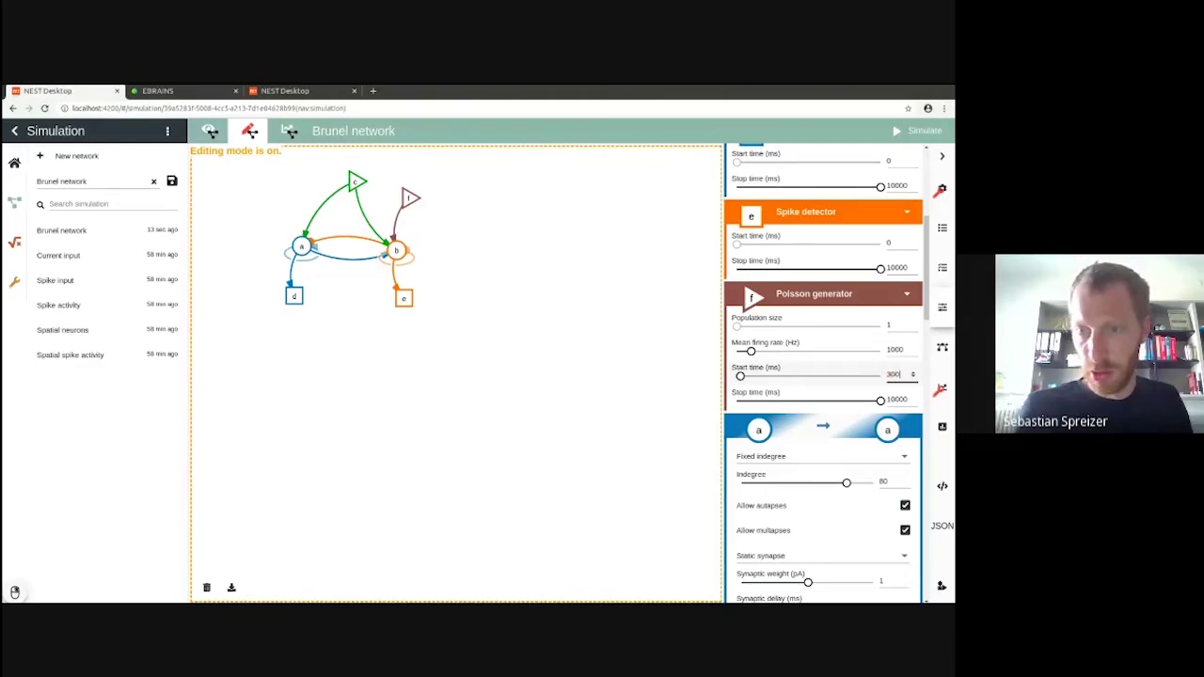
pyautogui.press('Tab')
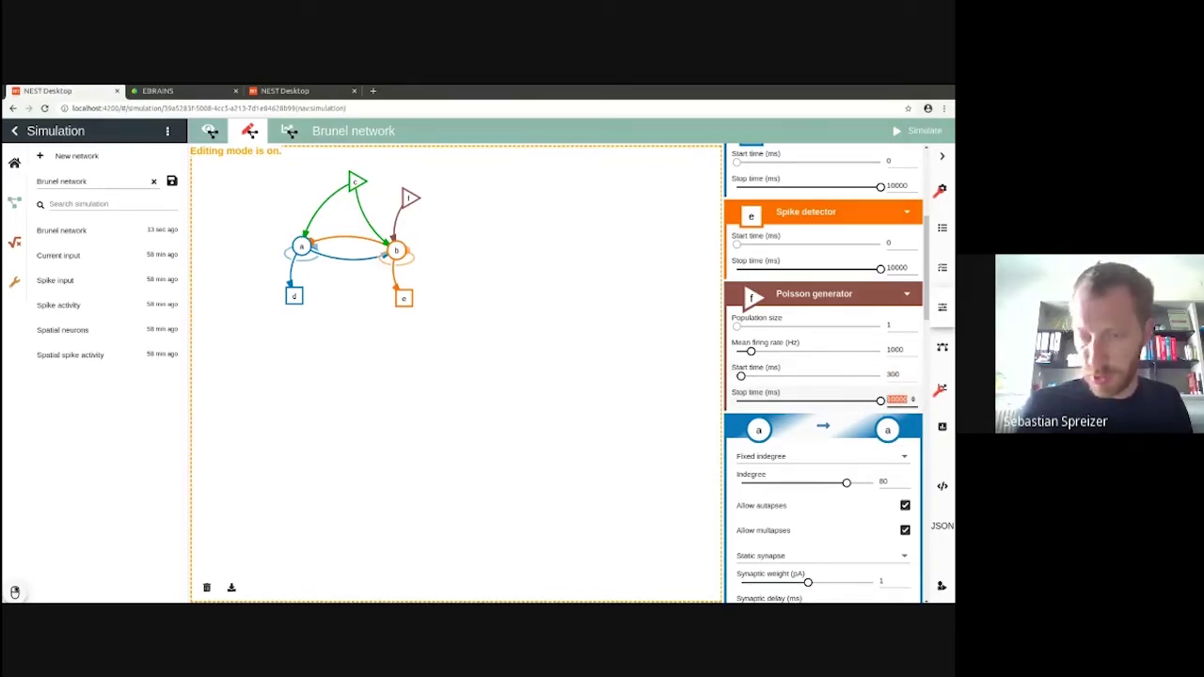
pyautogui.write('700')
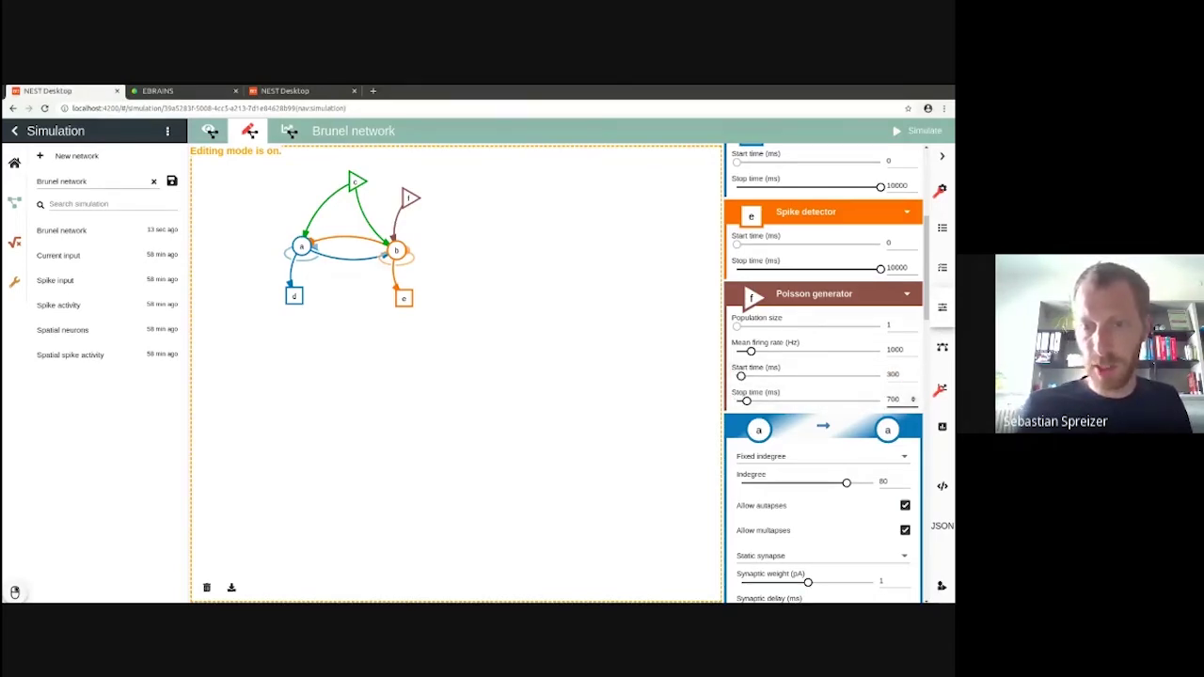
# Step: Run the simulation, examine the activity between about 290 and 730 ms and reset the plot range
pyautogui.click(915, 131)
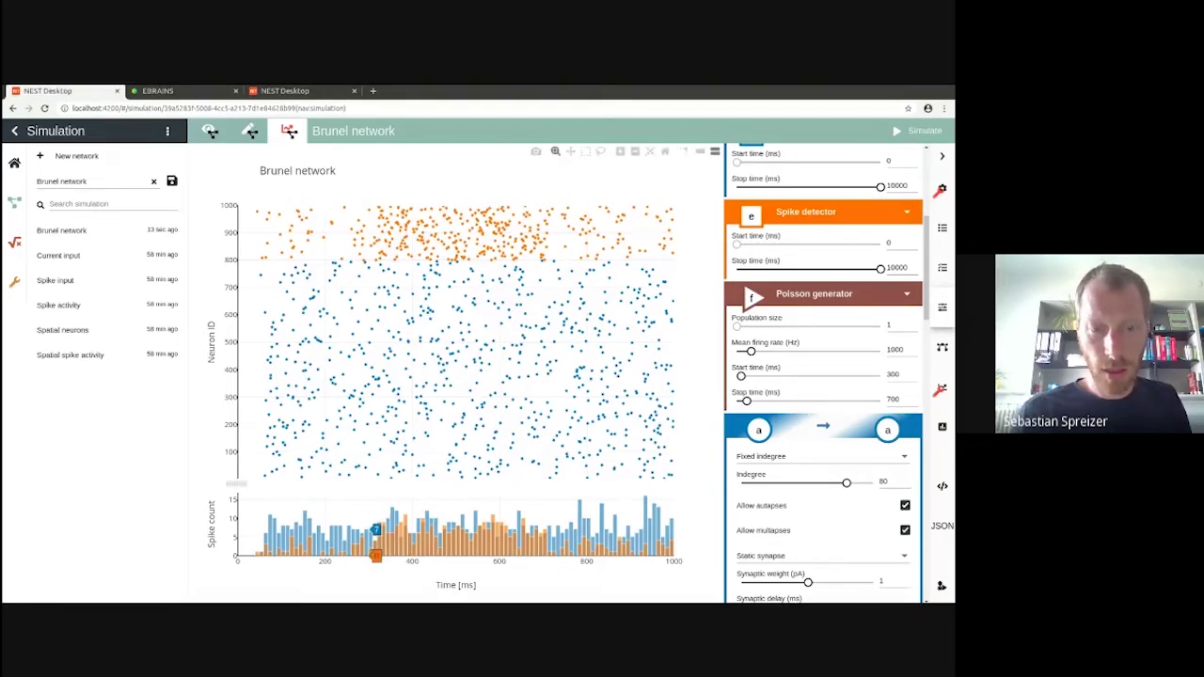
pyautogui.moveTo(364, 534); pyautogui.dragTo(555, 536)
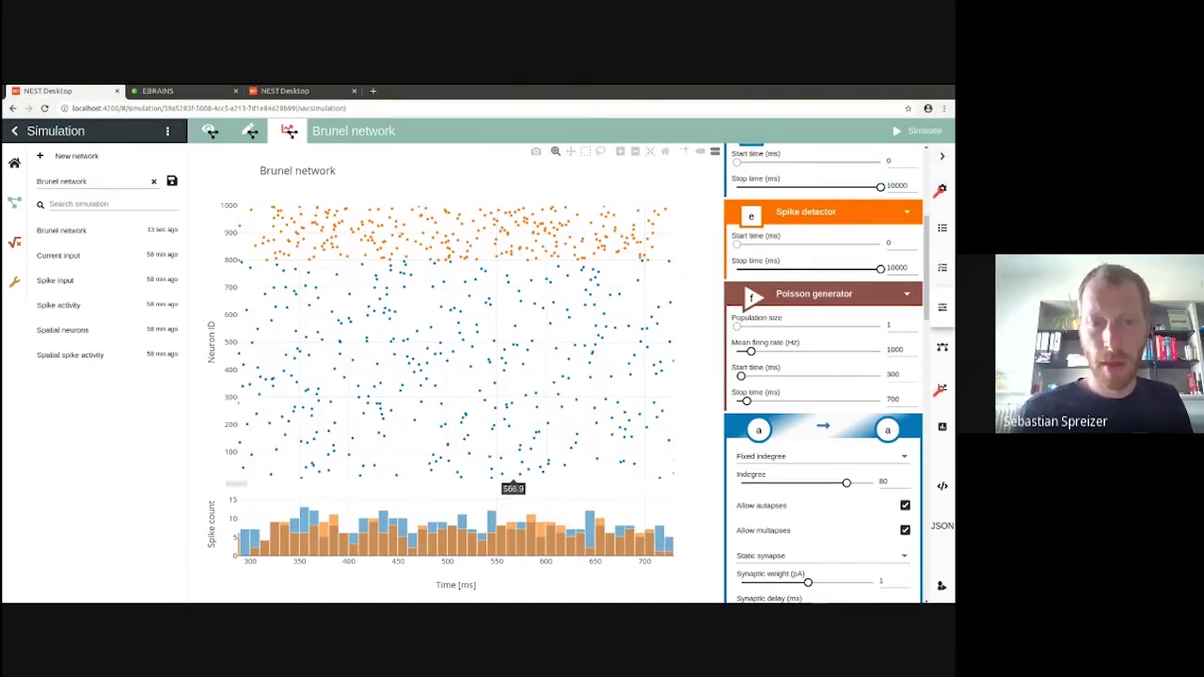
pyautogui.doubleClick(512, 494)
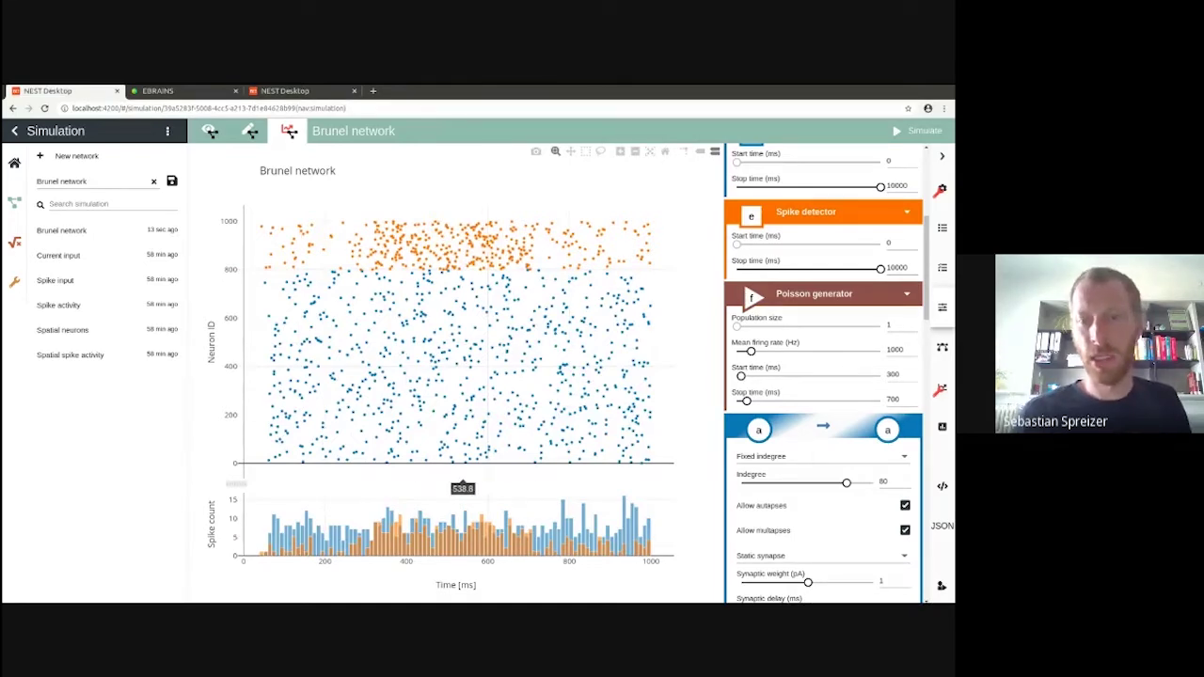
# Step: Set the synaptic weight of the connection from generator f to neuron b to -1 pA and run the simulation
pyautogui.scroll(-5, 884, 311)
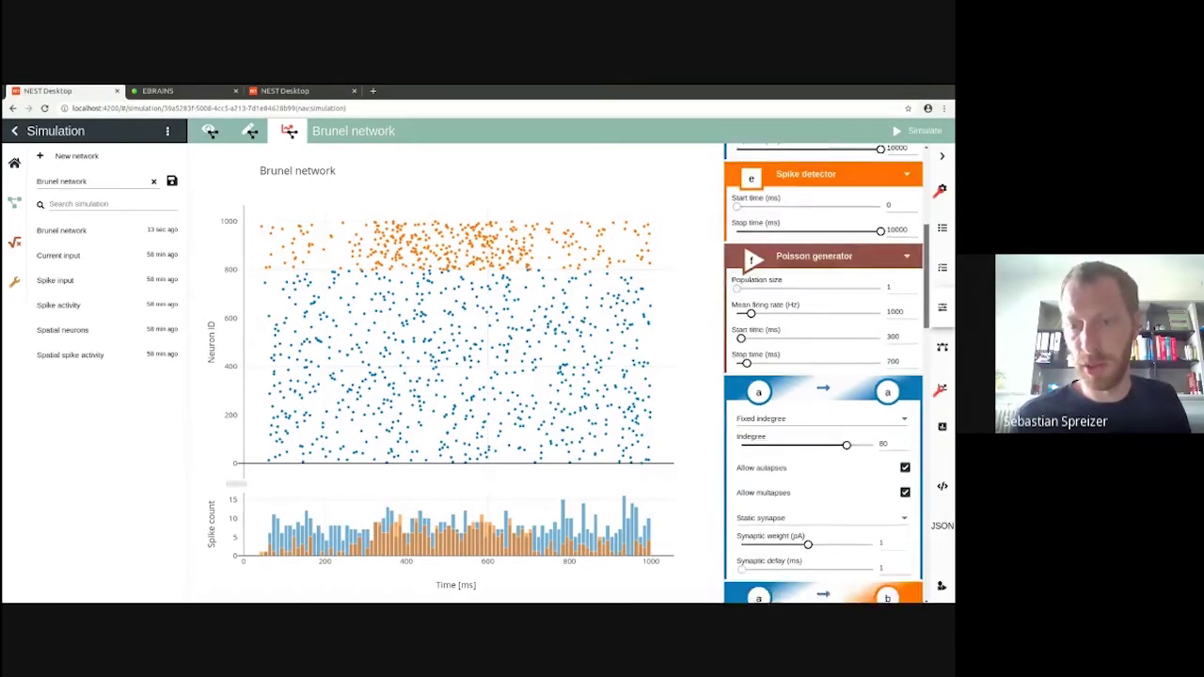
pyautogui.scroll(-5, 823, 376)
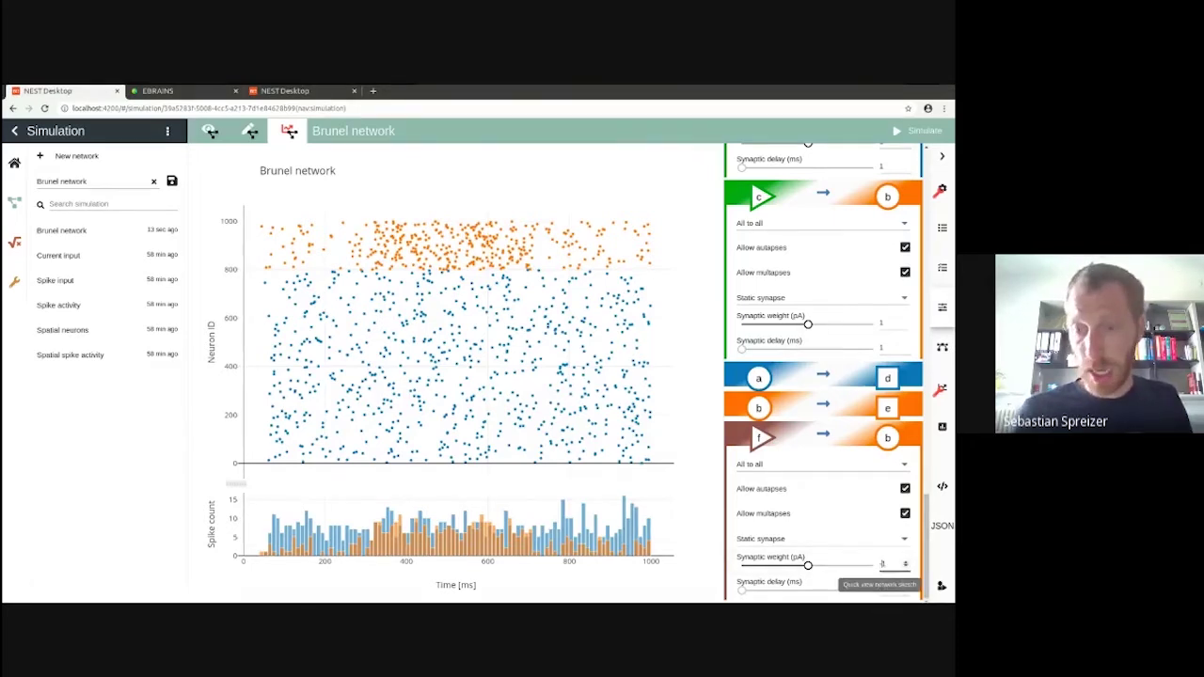
pyautogui.click(883, 563)
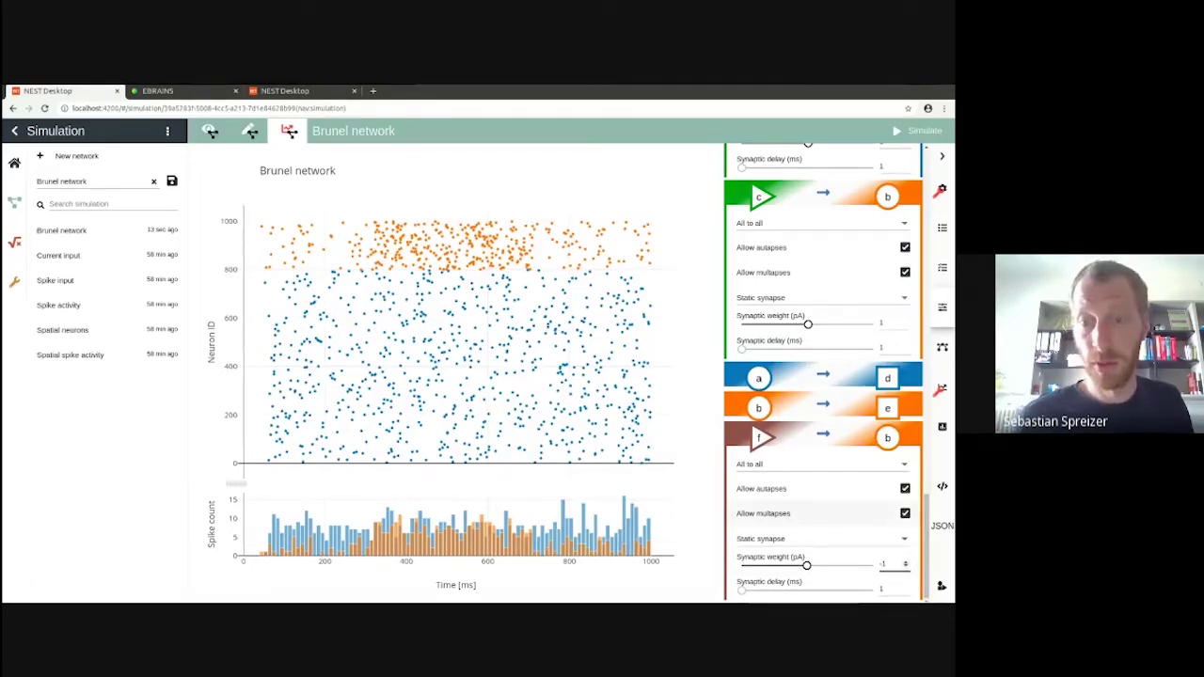
pyautogui.click(916, 130)
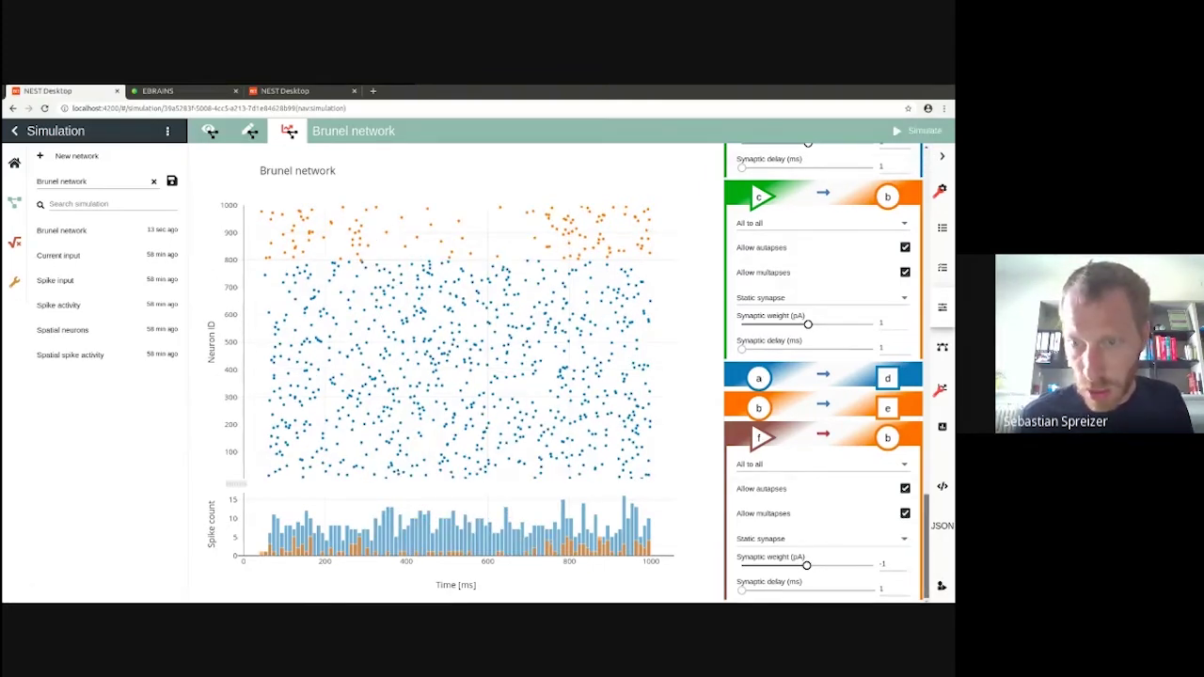
# Step: Set the synaptic weight of the connections from neuron a to a and from a to b to 5 pA
pyautogui.scroll(5, 823, 373)
pyautogui.scroll(-3, 823, 377)
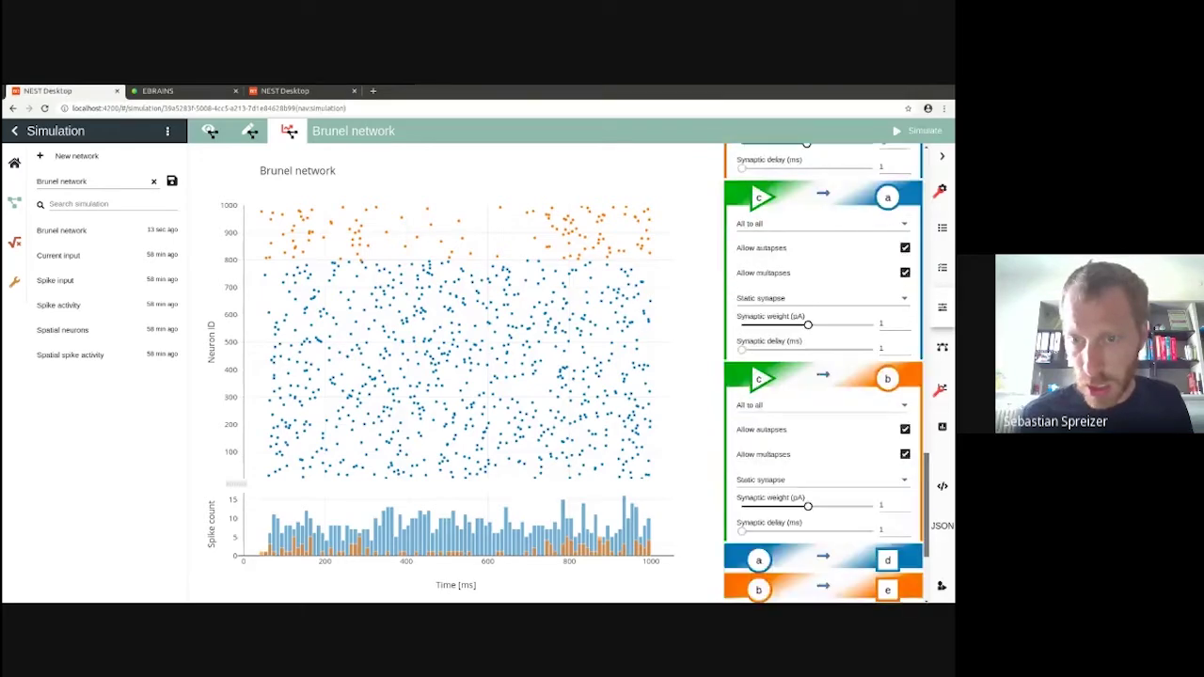
pyautogui.scroll(5, 823, 376)
pyautogui.scroll(6, 823, 373)
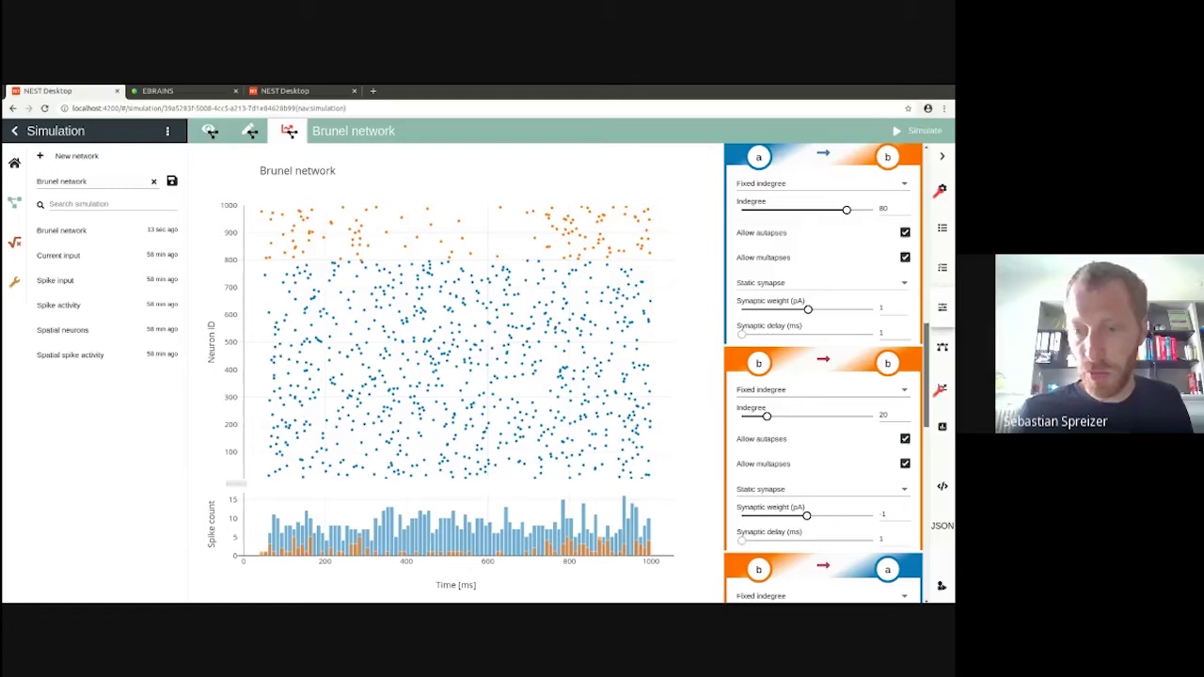
pyautogui.scroll(-2, 898, 396)
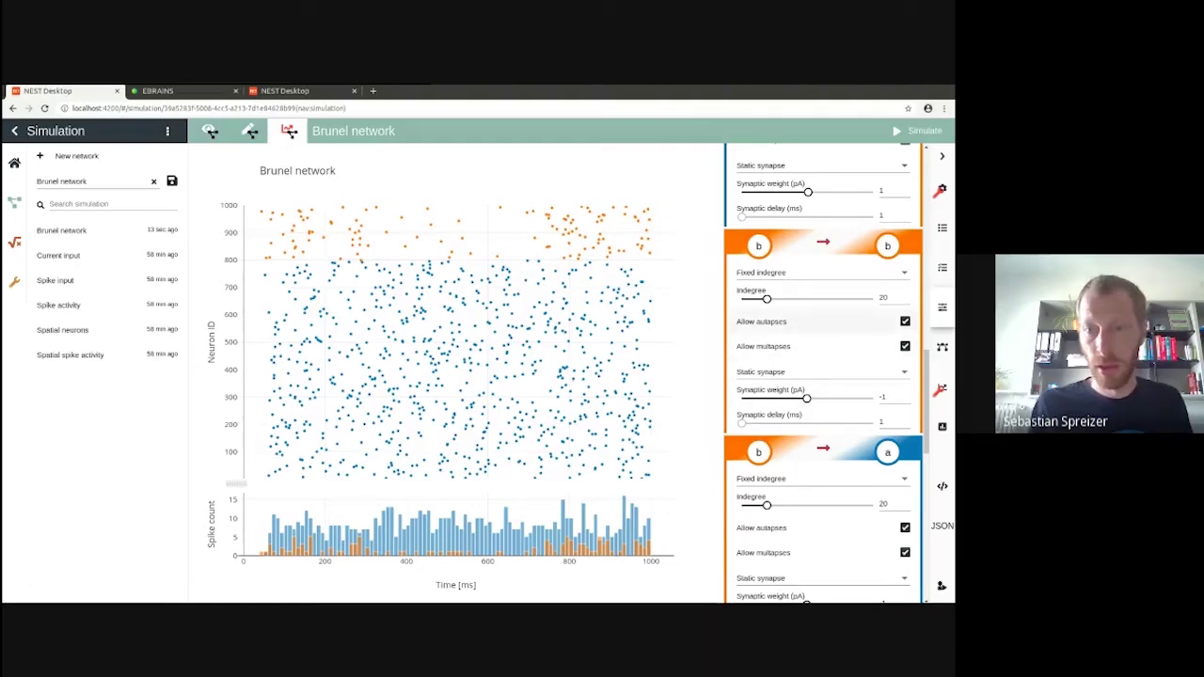
pyautogui.scroll(1, 827, 325)
pyautogui.scroll(5, 828, 324)
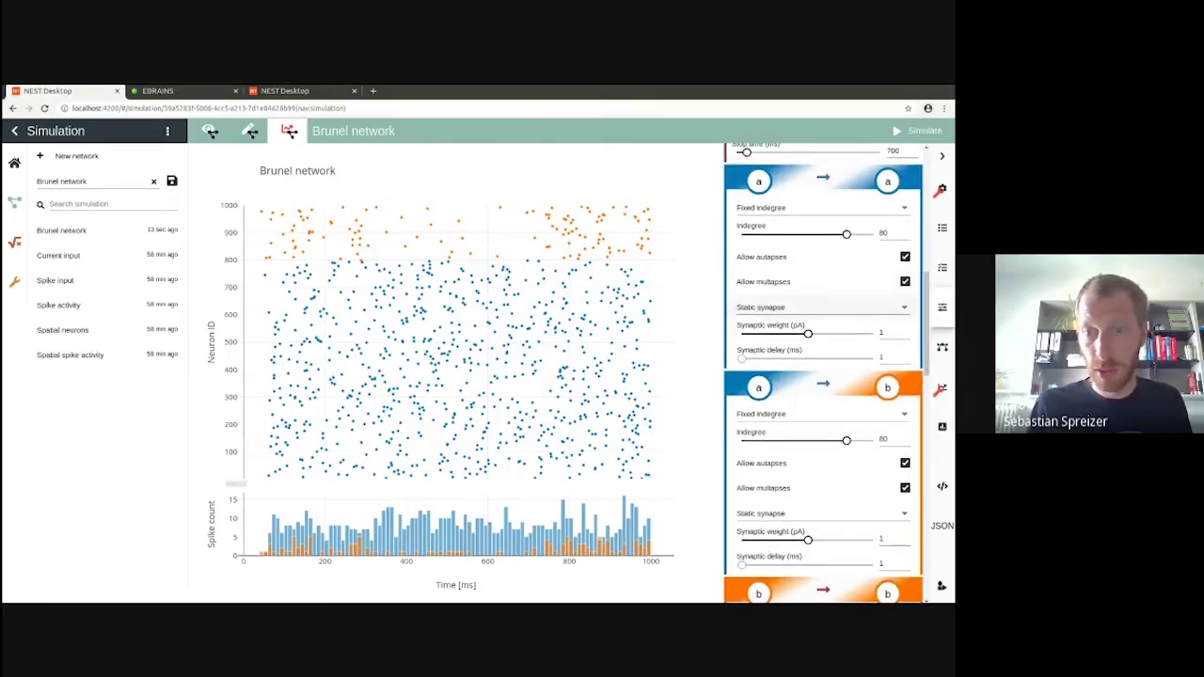
pyautogui.doubleClick(881, 332)
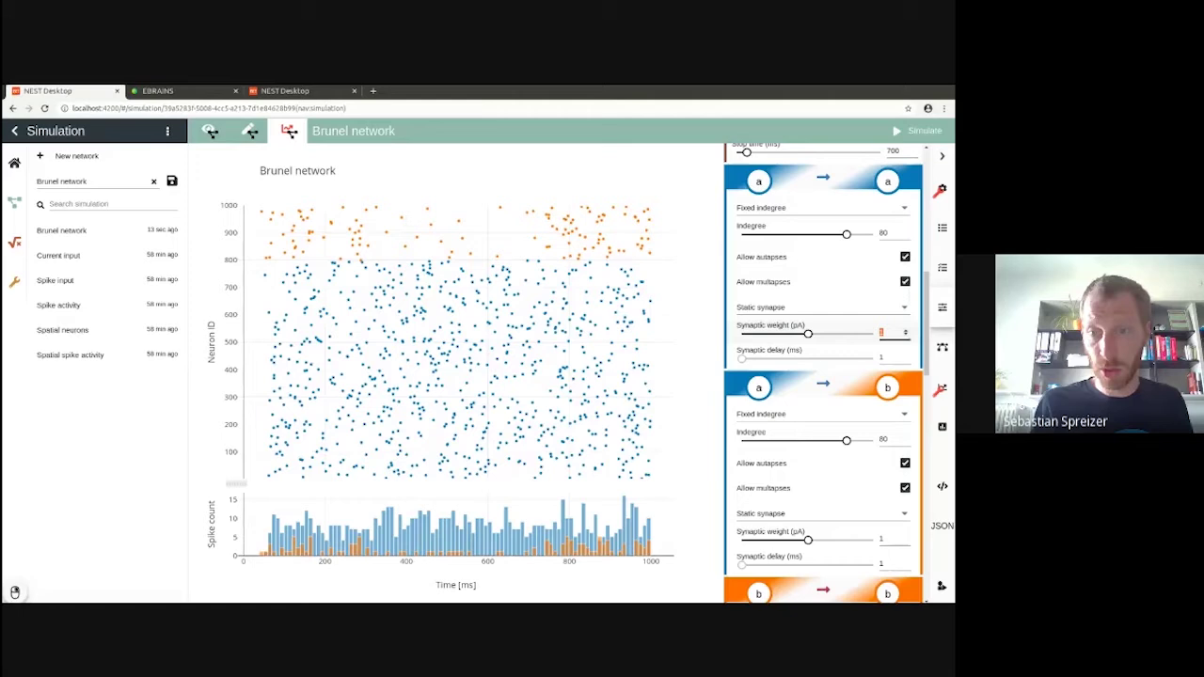
pyautogui.write('5')
pyautogui.doubleClick(881, 539)
pyautogui.write('5')
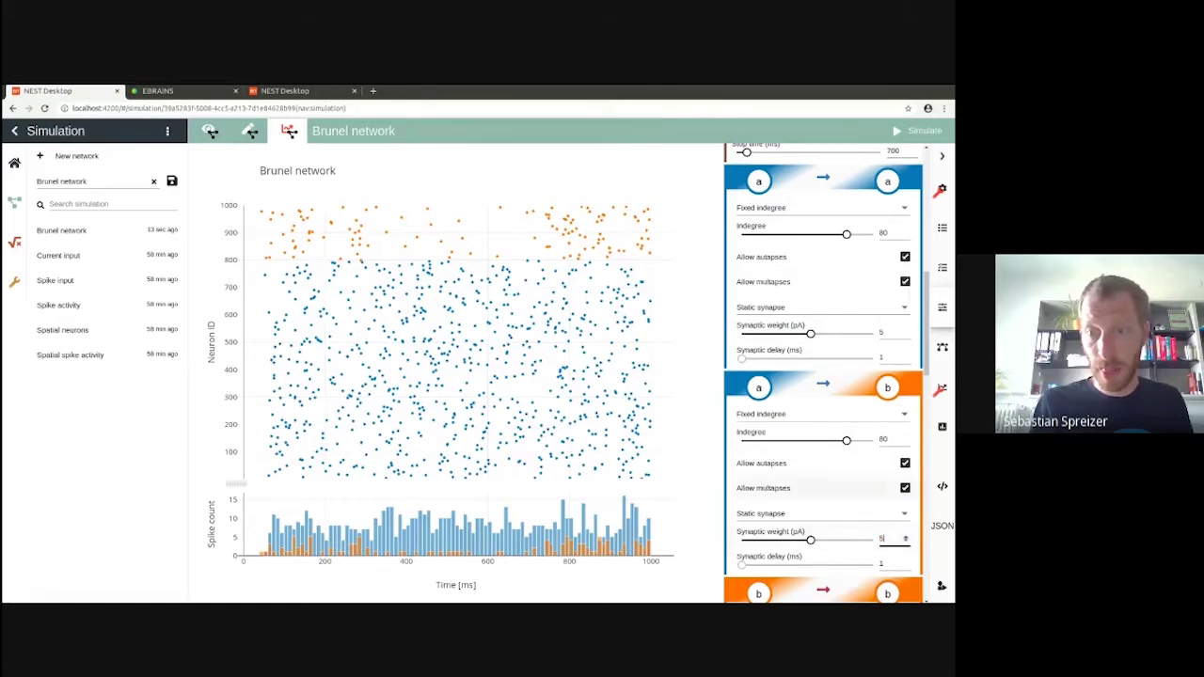
# Step: Set the synaptic weight of the connections from neuron b to b and from b to a to -20 pA and run the simulation
pyautogui.moveTo(926, 344); pyautogui.dragTo(927, 428)
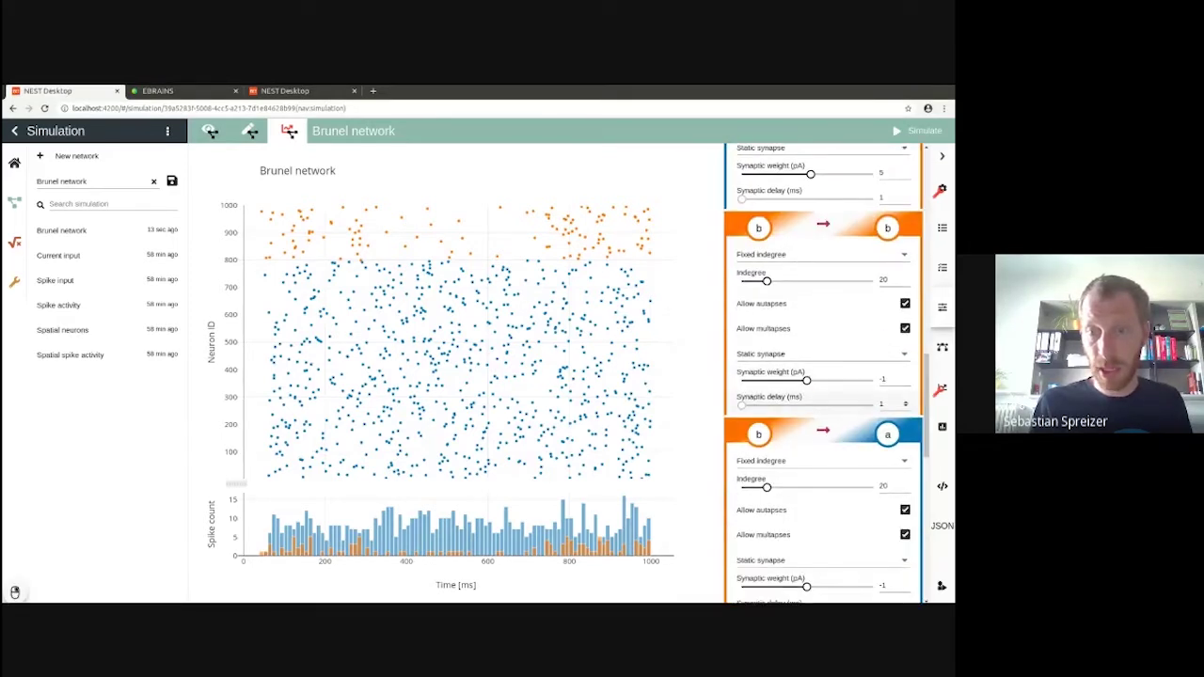
pyautogui.doubleClick(883, 379)
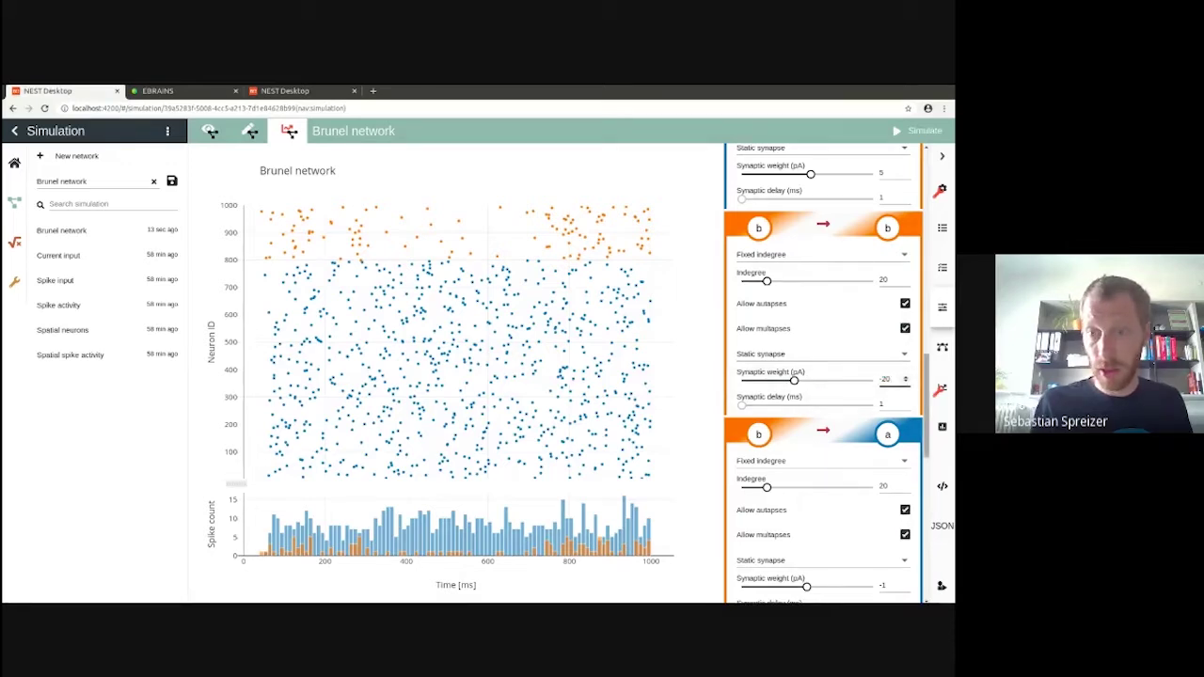
pyautogui.scroll(-5, 823, 395)
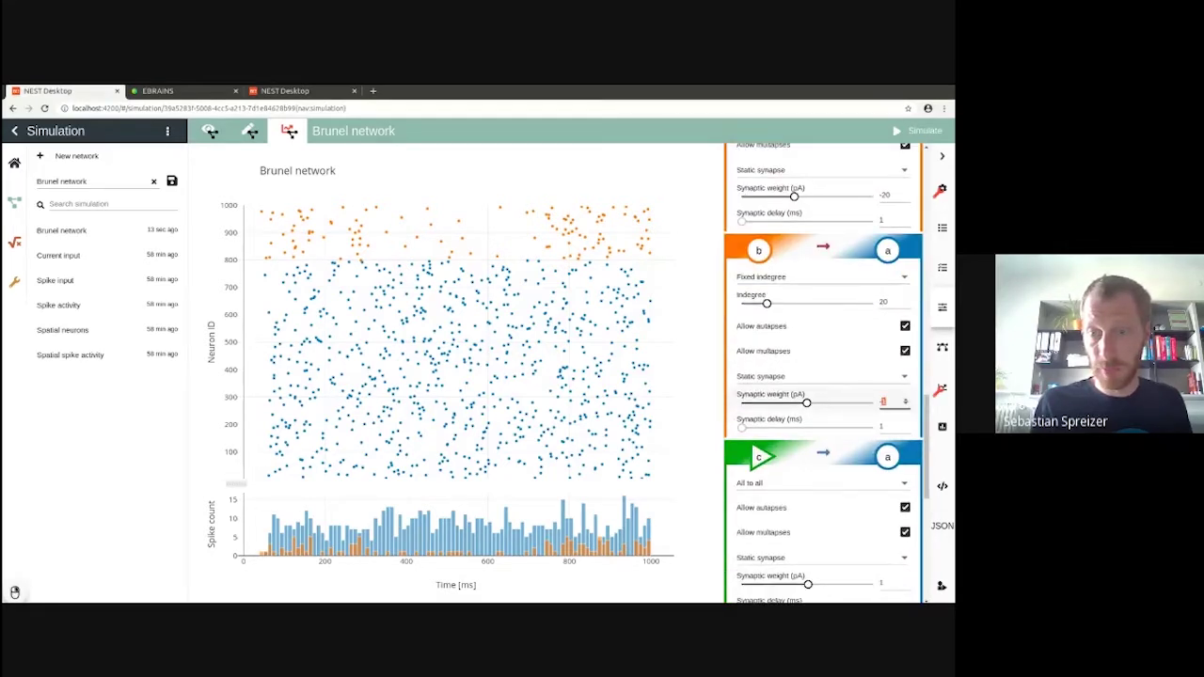
pyautogui.write('20')
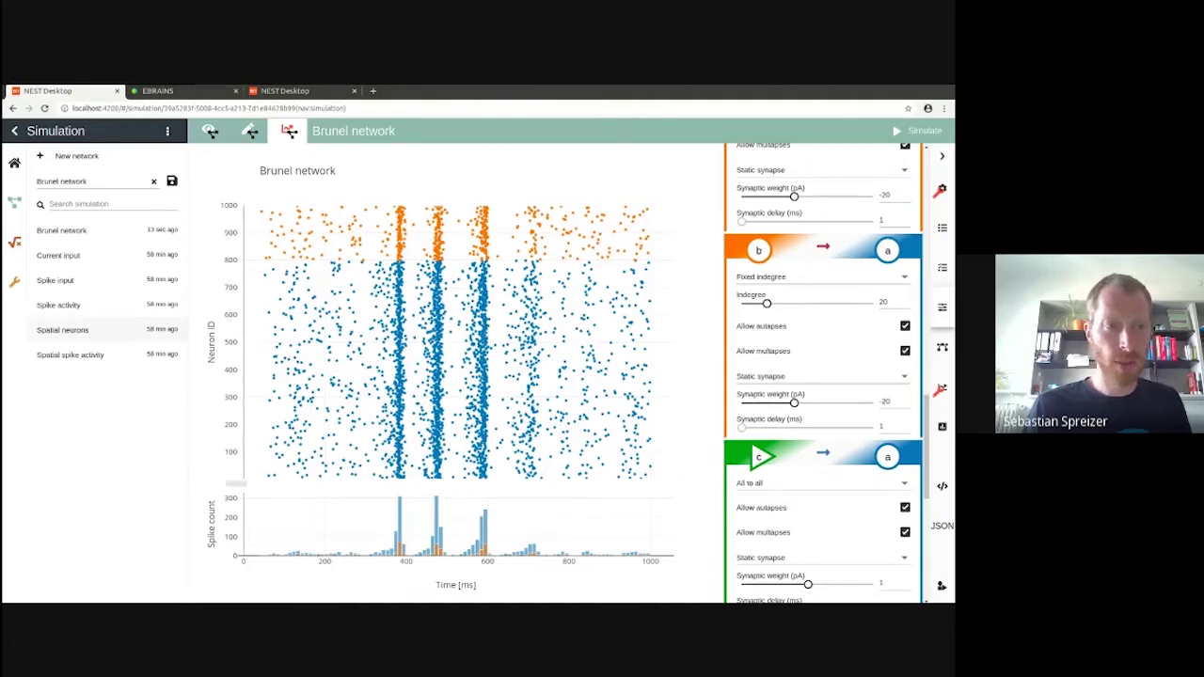
# Step: Open and run the Spatial neurons simulation, and play its activity as a spatial animation
pyautogui.click(62, 329)
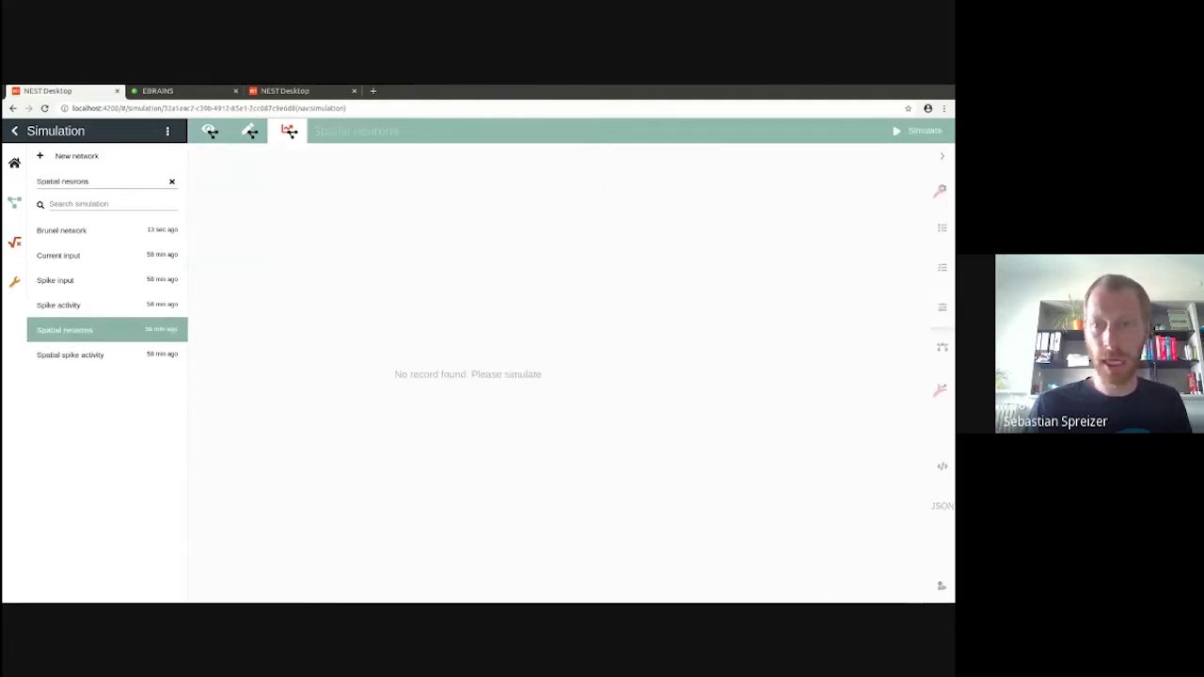
pyautogui.click(914, 132)
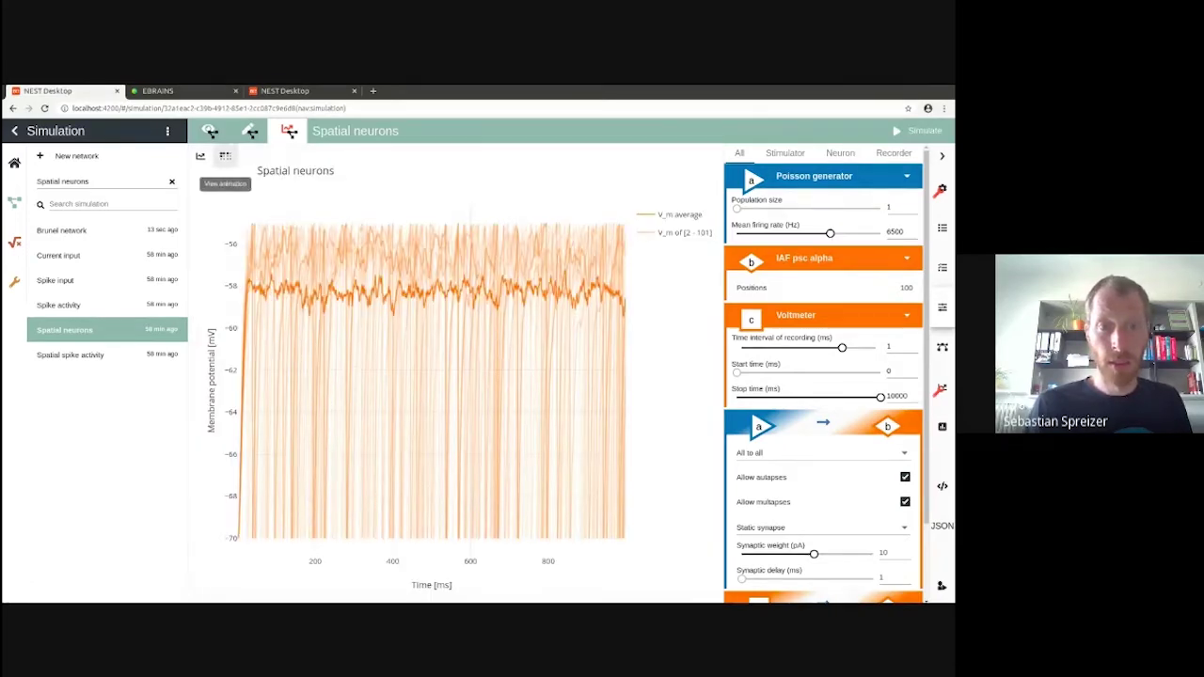
pyautogui.click(225, 156)
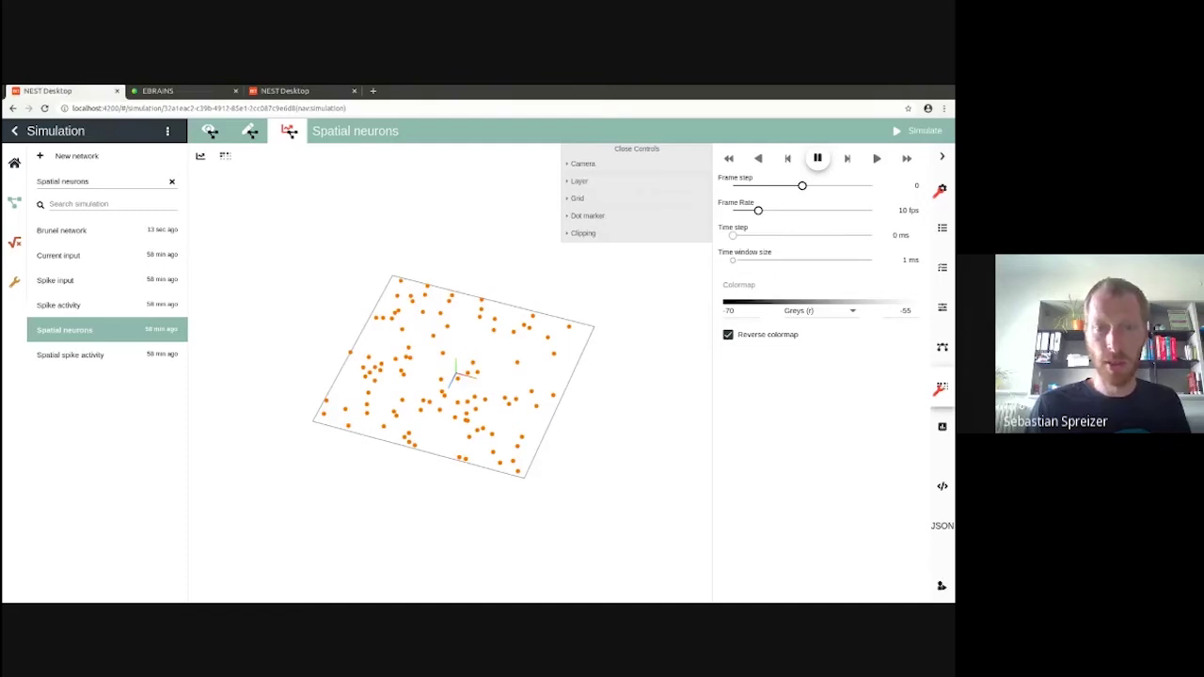
pyautogui.click(877, 158)
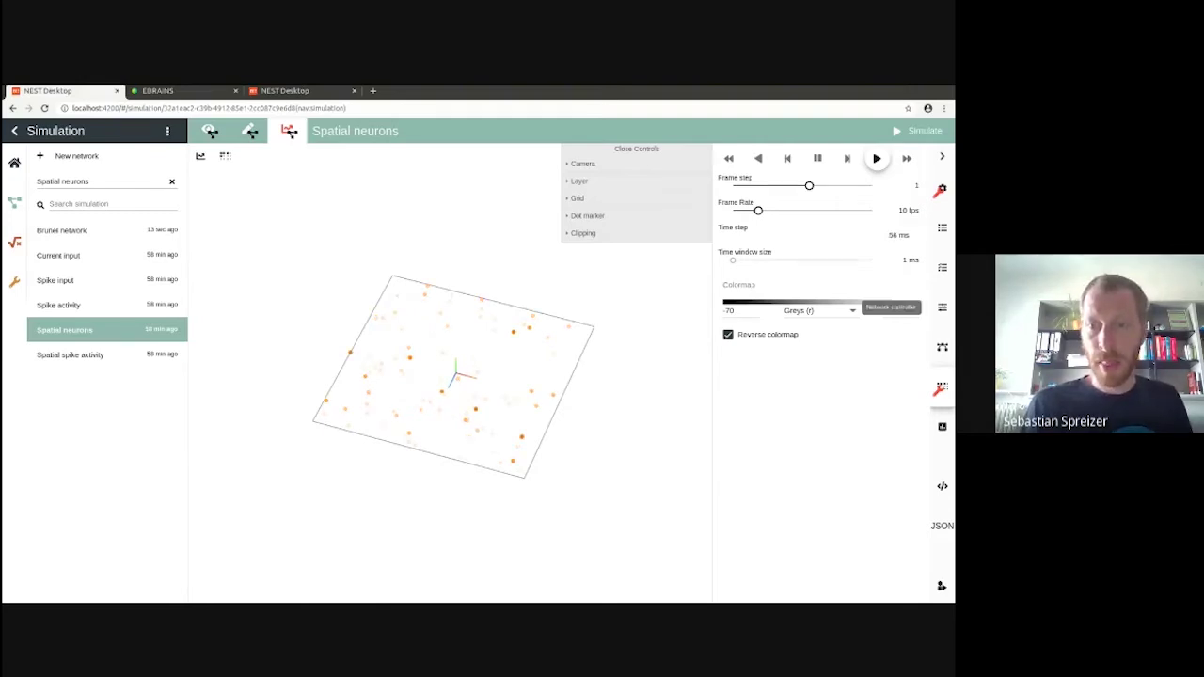
# Step: Try to generate three-dimensional free positions for neuron population b and run the simulation
pyautogui.click(942, 306)
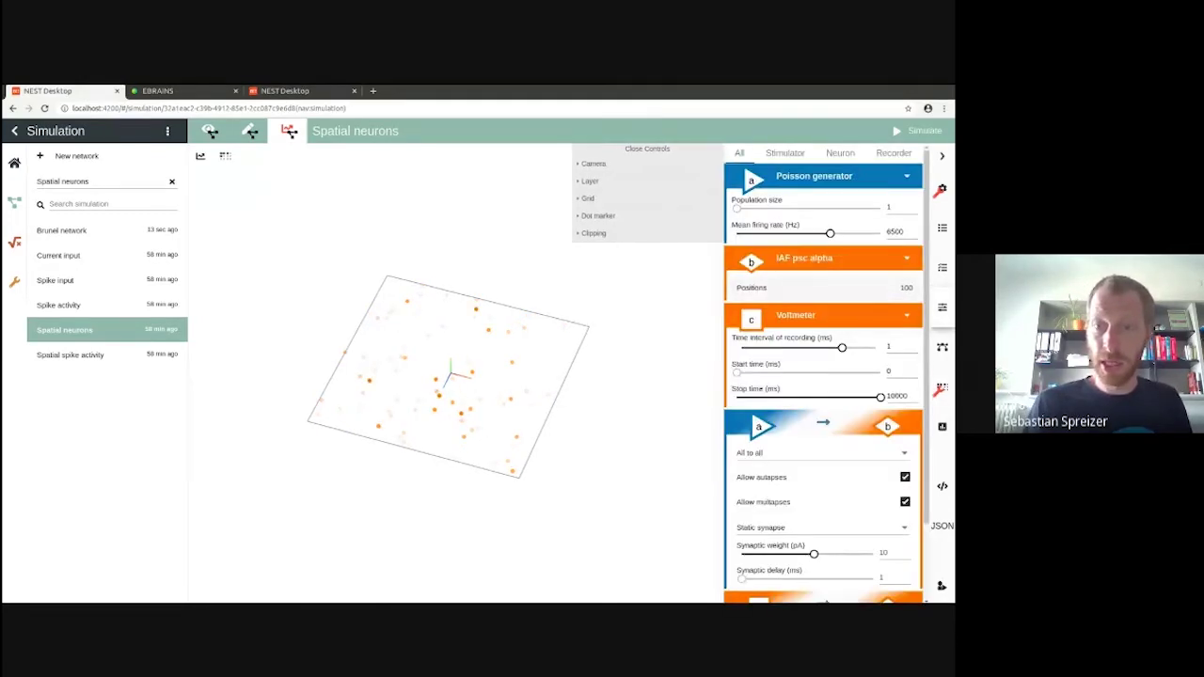
pyautogui.click(818, 287)
pyautogui.click(859, 342)
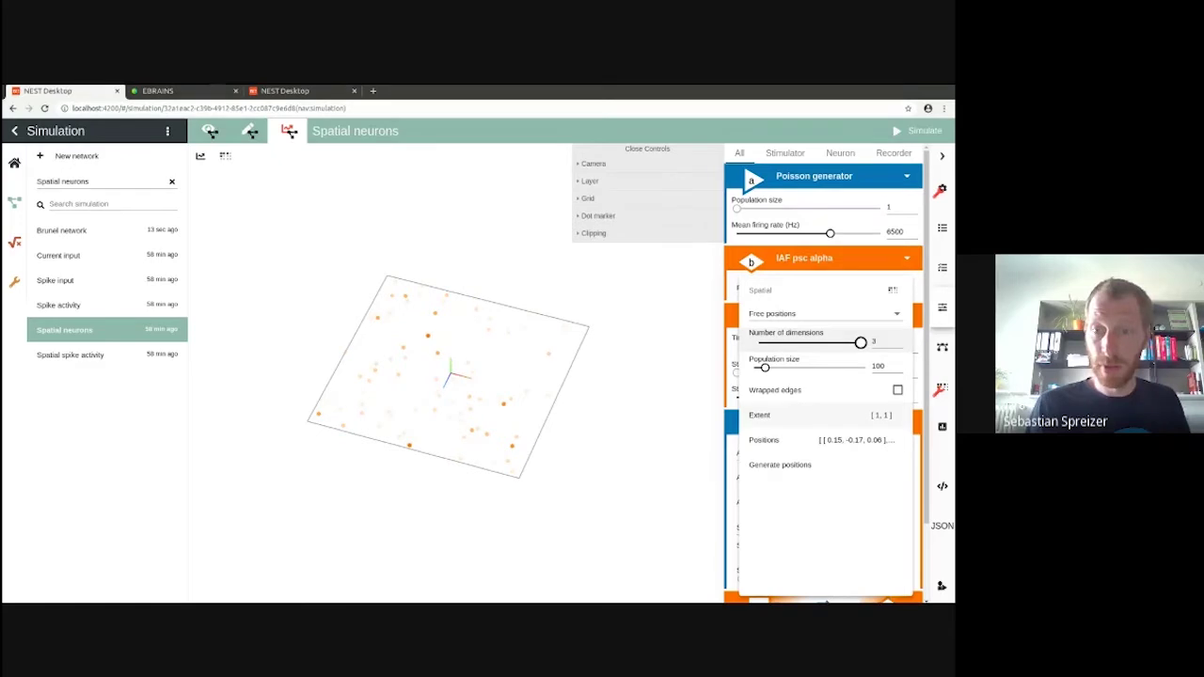
pyautogui.click(781, 464)
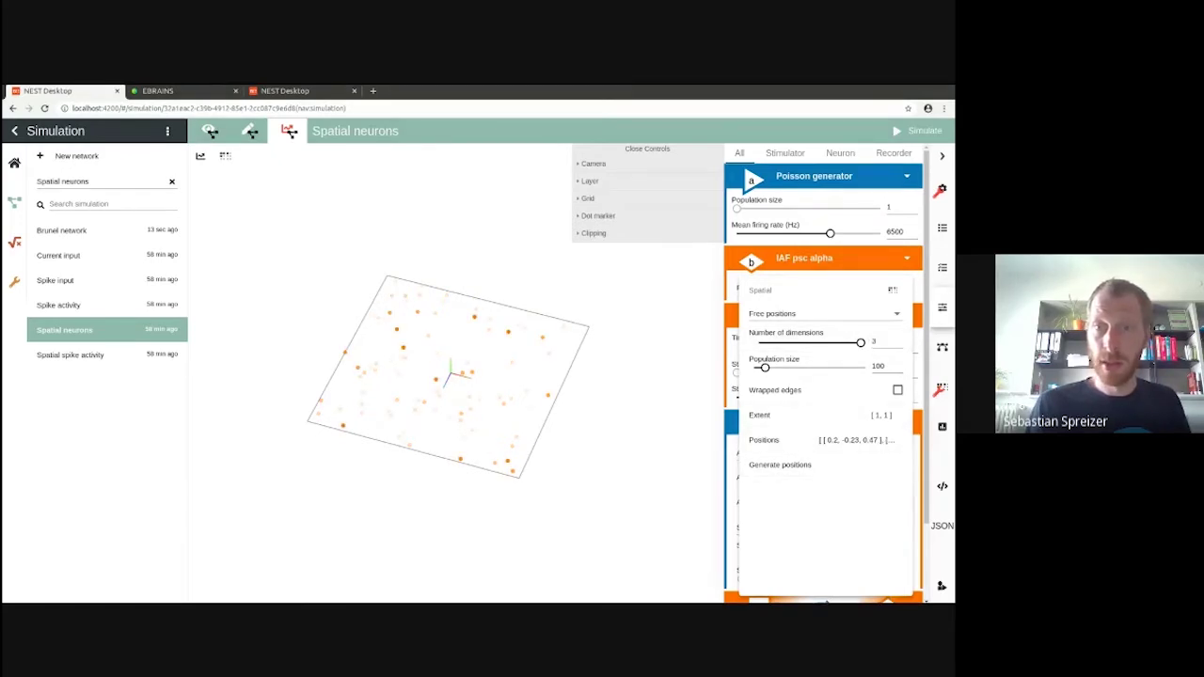
pyautogui.click(917, 131)
pyautogui.click(917, 131)
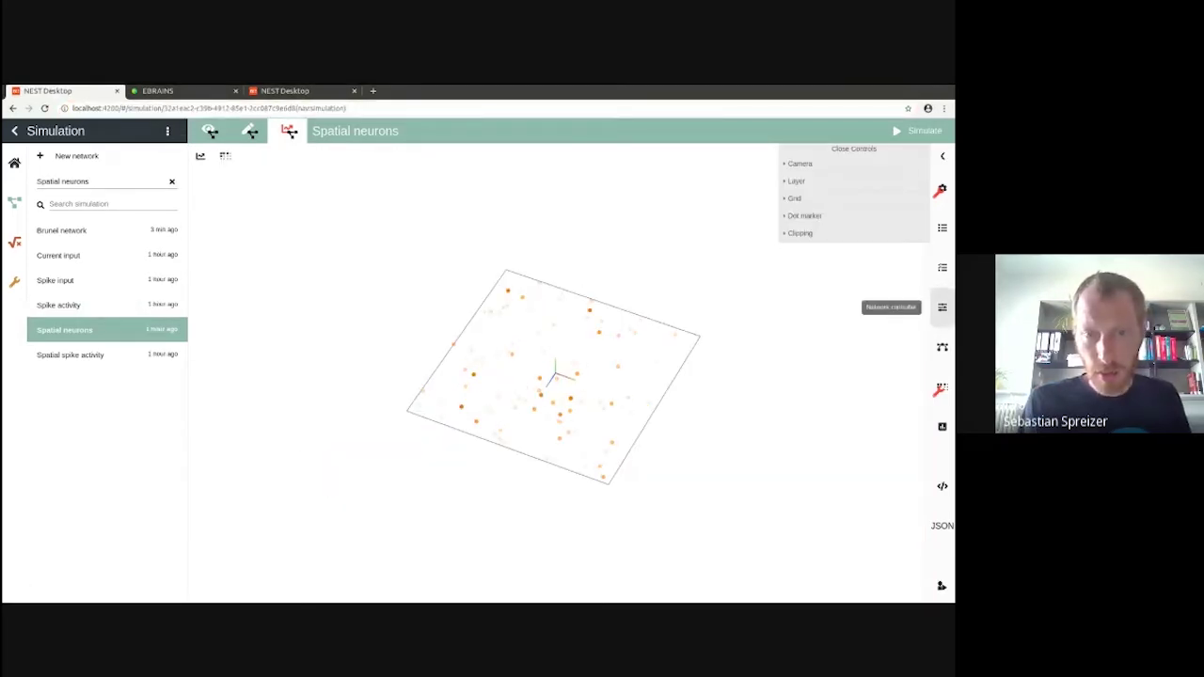
# Step: Set the Poisson generator's mean firing rate to 9000 Hz, rerun the simulation and play the animation
pyautogui.click(942, 307)
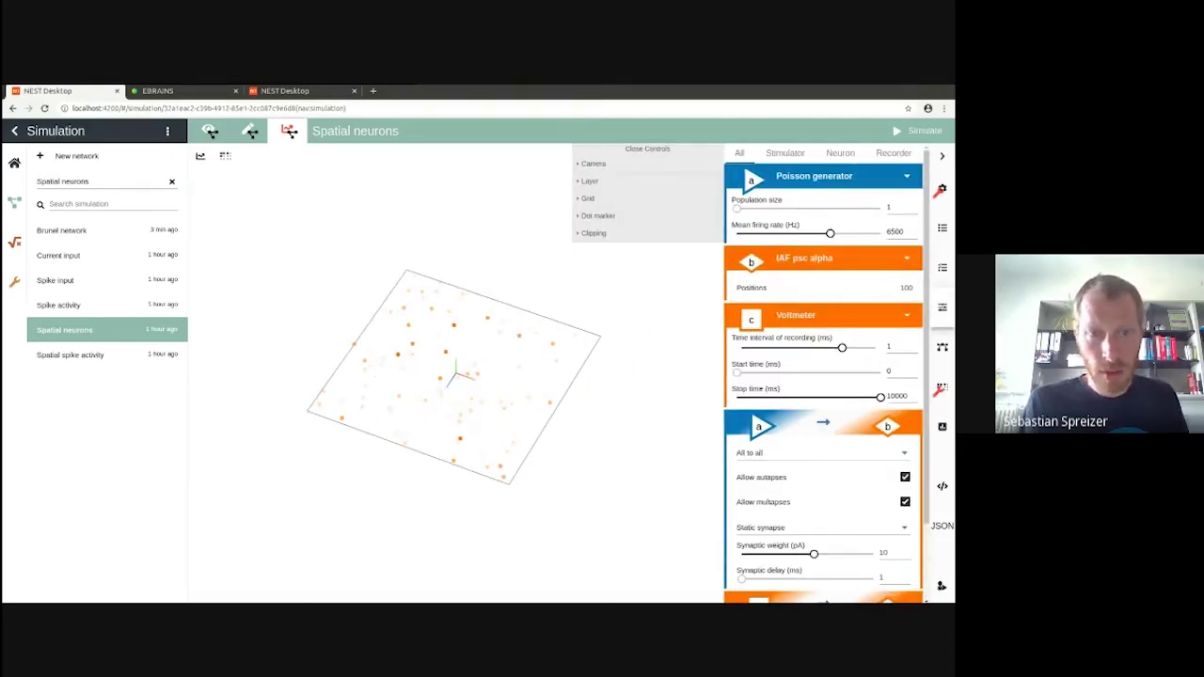
pyautogui.doubleClick(894, 232)
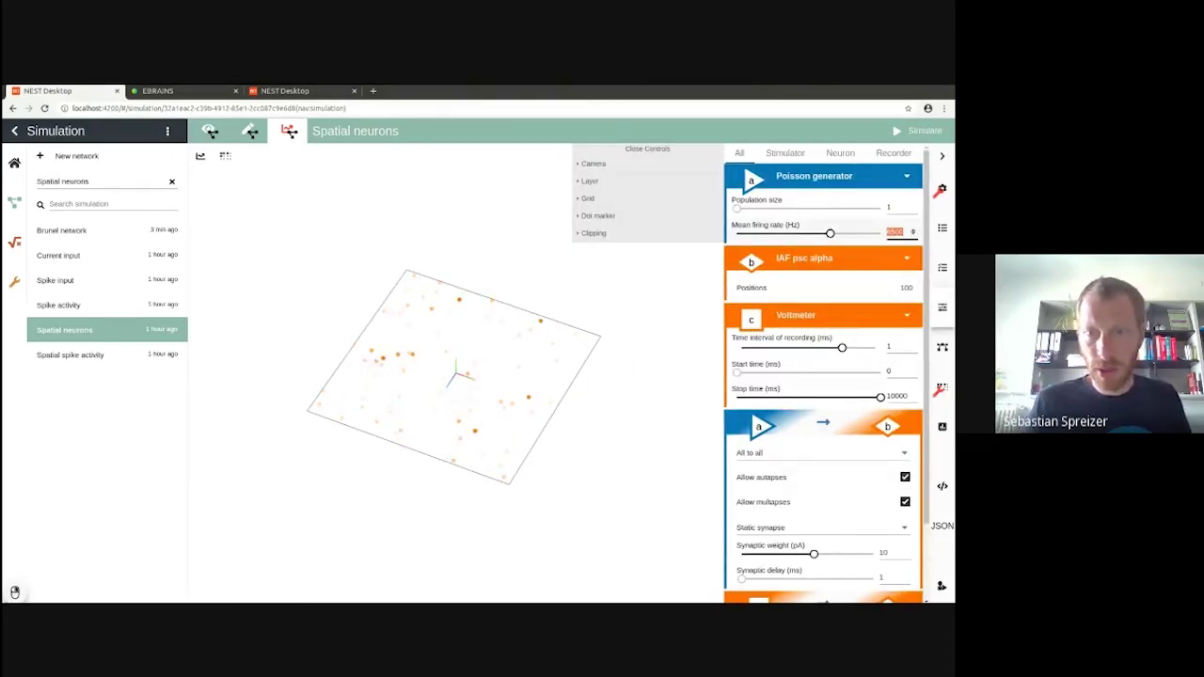
pyautogui.write('9000')
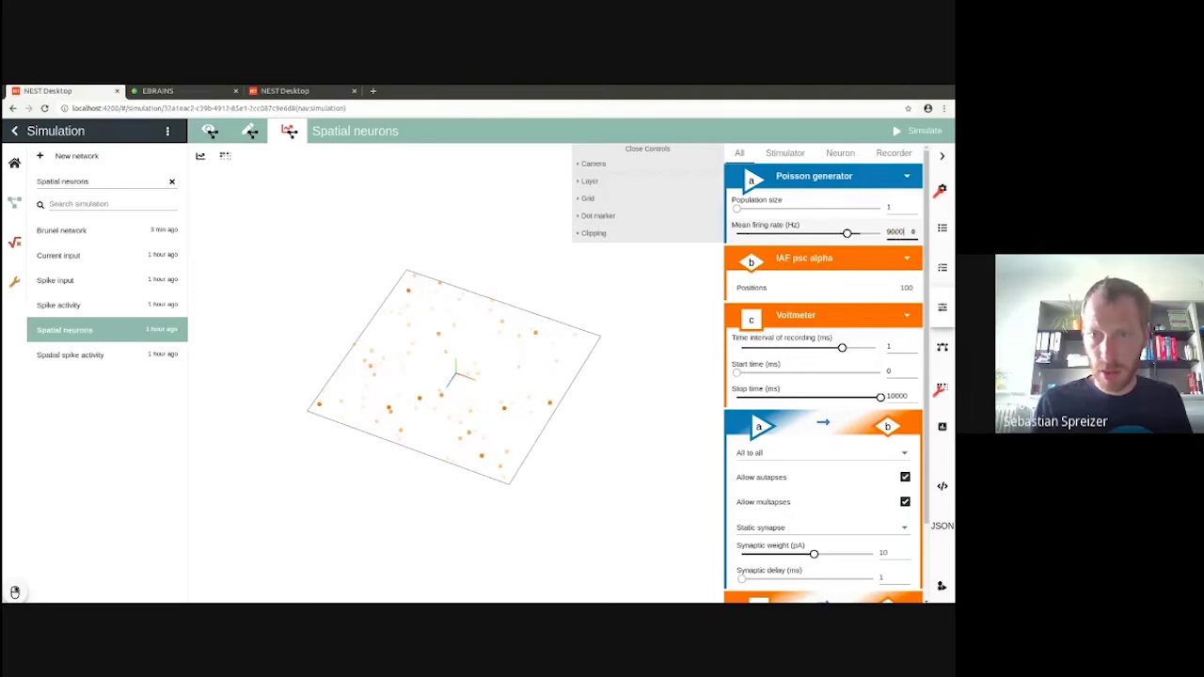
pyautogui.click(917, 130)
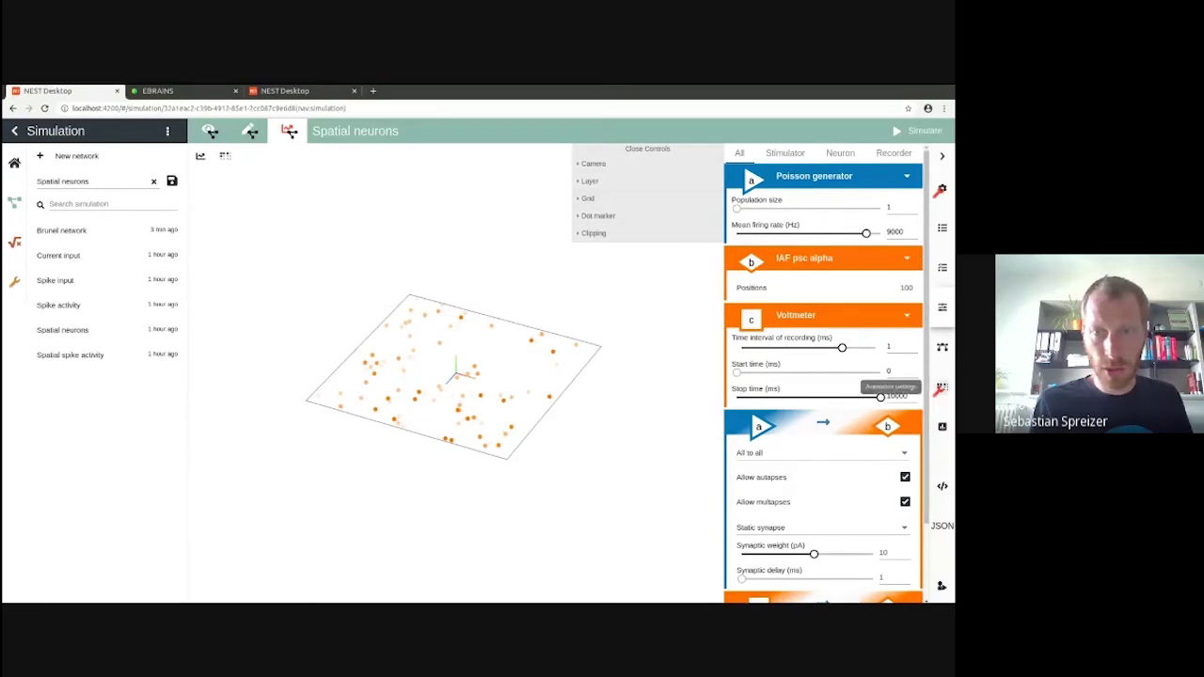
pyautogui.click(942, 387)
pyautogui.click(877, 158)
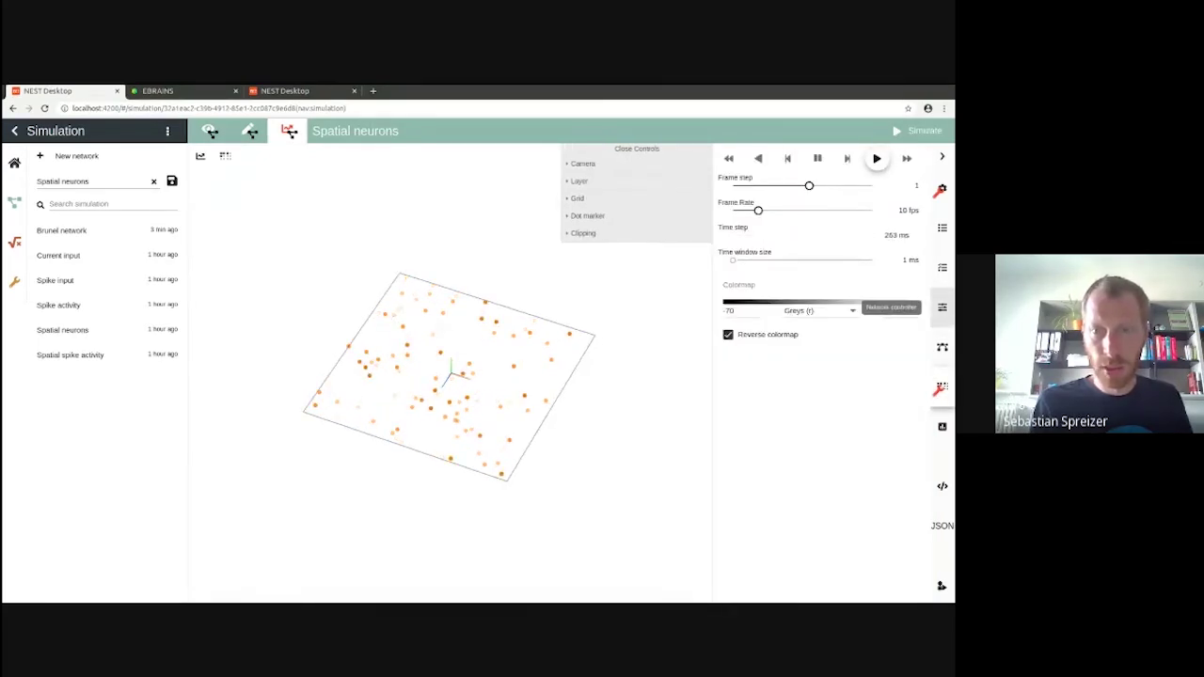
# Step: Set the Poisson generator's mean firing rate to 5000 Hz, rerun the simulation and play the animation
pyautogui.click(941, 307)
pyautogui.doubleClick(894, 232)
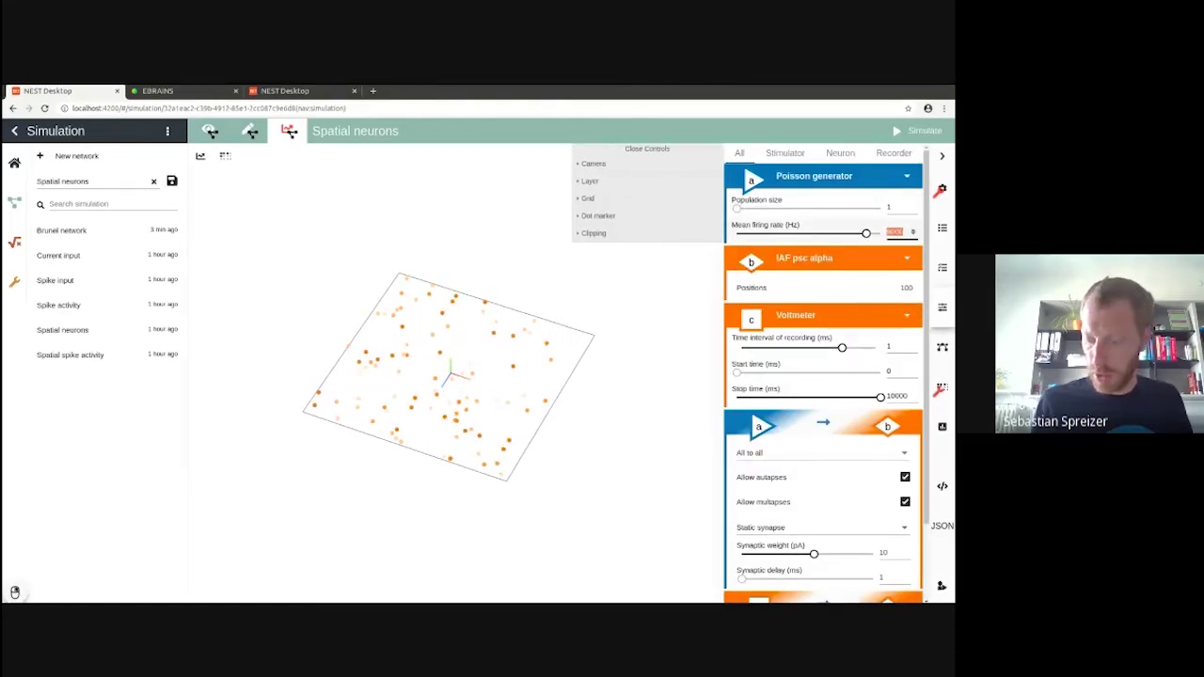
pyautogui.write('4000')
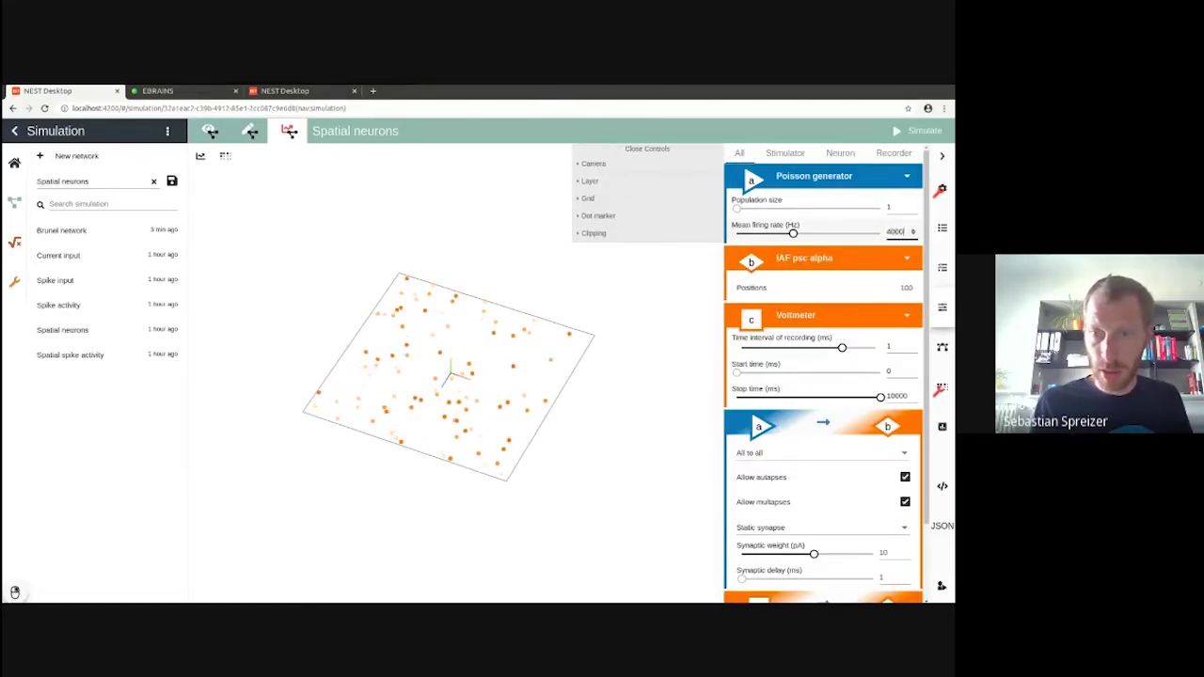
pyautogui.press('BackSpace')
pyautogui.press('BackSpace')
pyautogui.press('BackSpace')
pyautogui.press('BackSpace')
pyautogui.write('50')
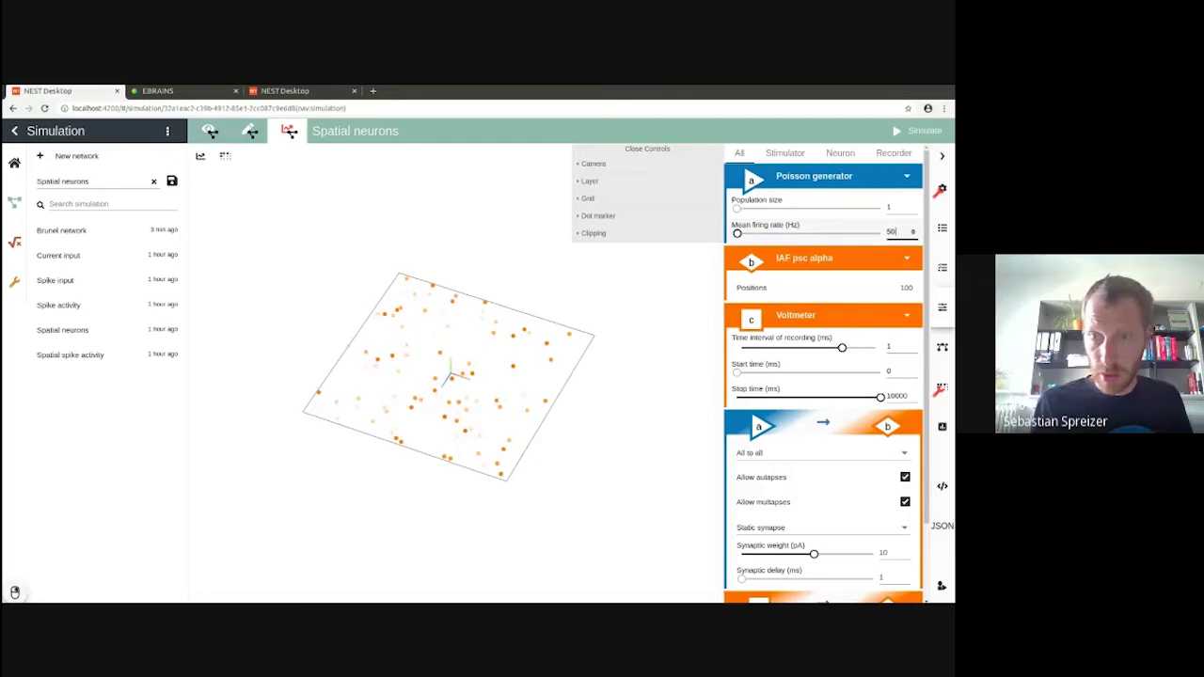
pyautogui.write('00')
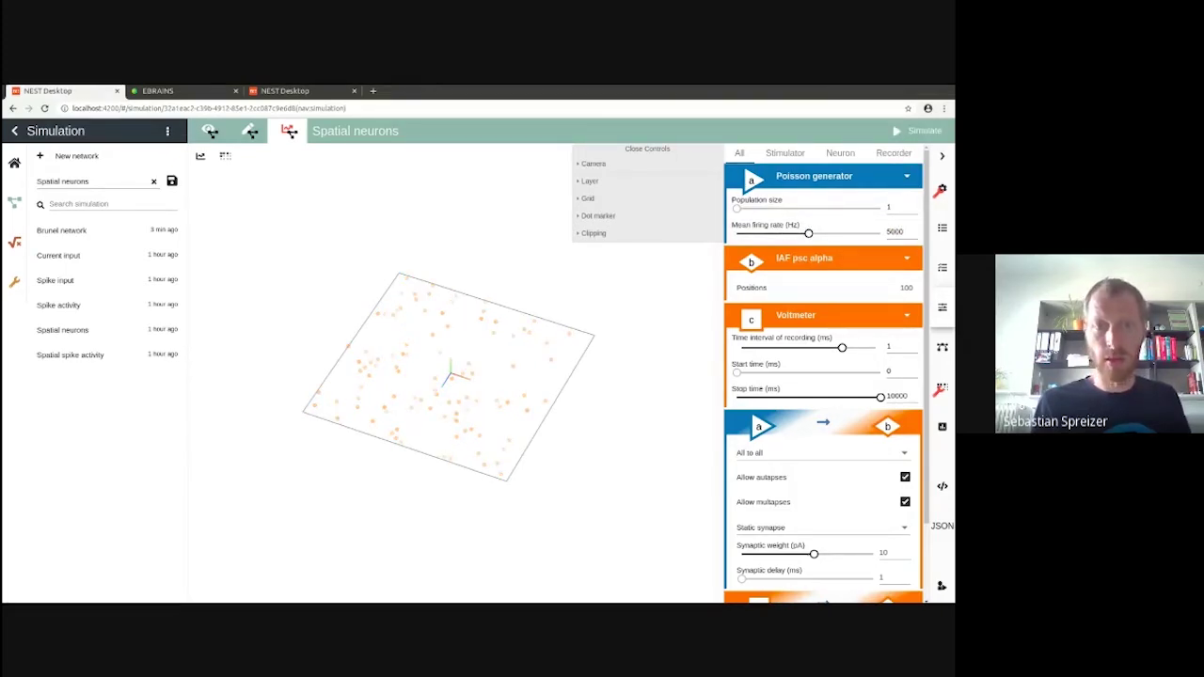
pyautogui.click(941, 387)
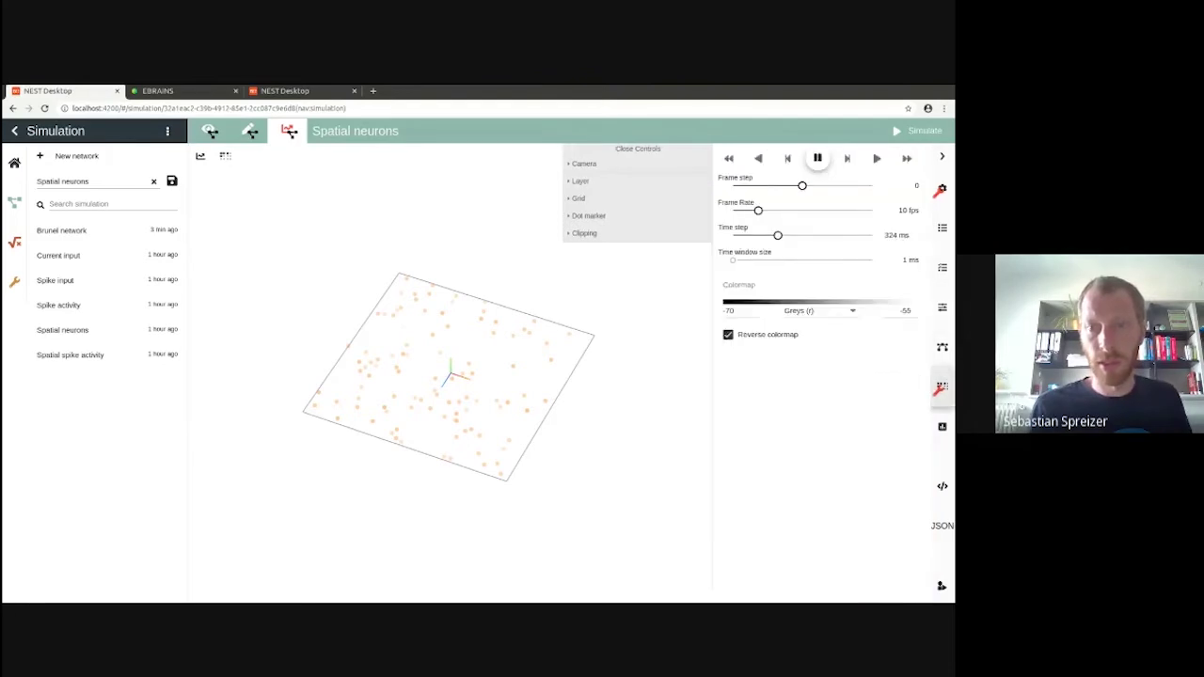
pyautogui.click(876, 158)
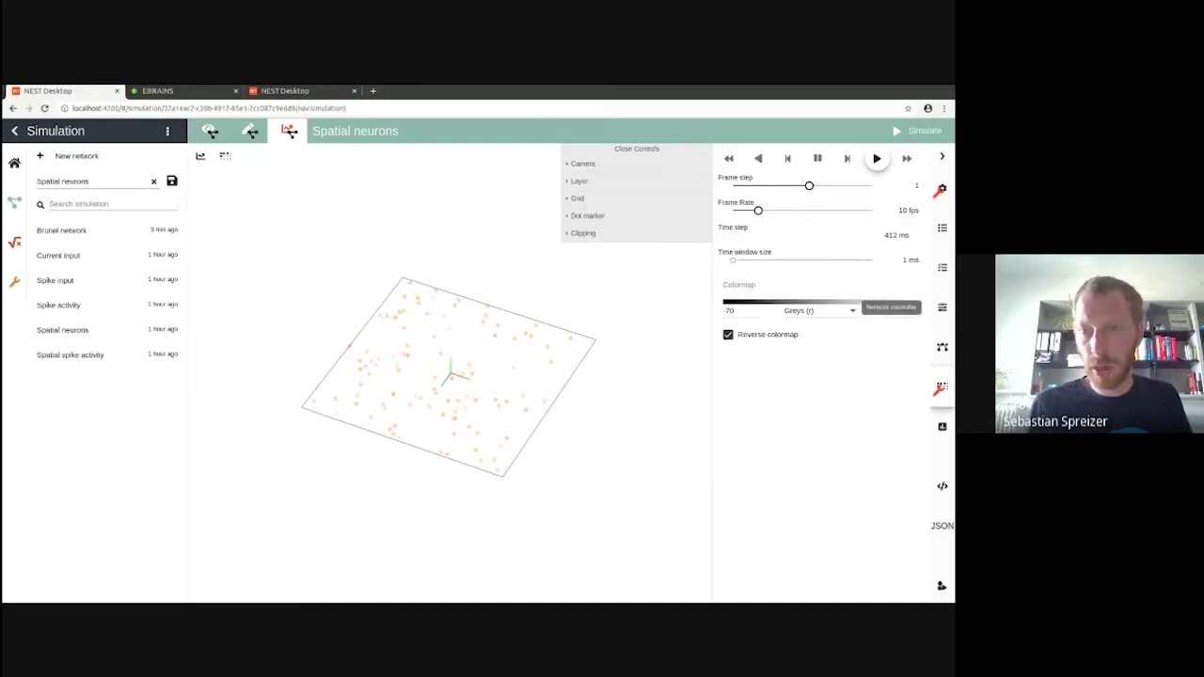
# Step: Set the free positions of neuron population b to 3 dimensions and generate new positions
pyautogui.click(941, 307)
pyautogui.click(823, 287)
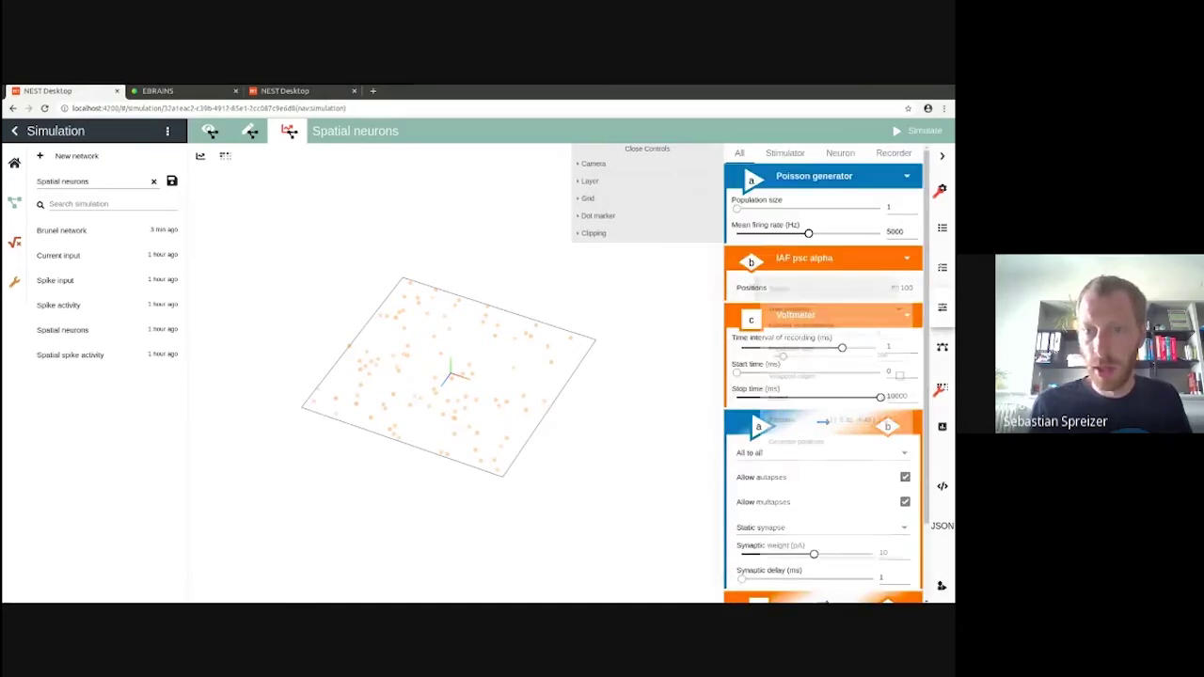
pyautogui.click(860, 343)
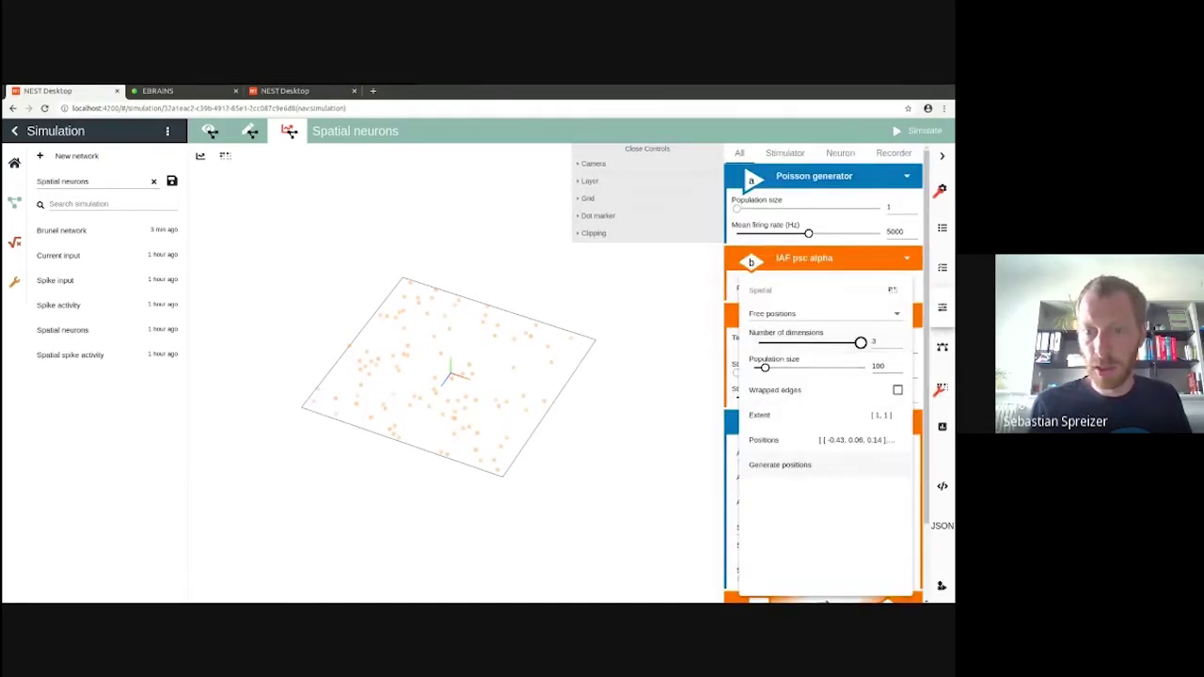
pyautogui.click(781, 465)
pyautogui.press('Escape')
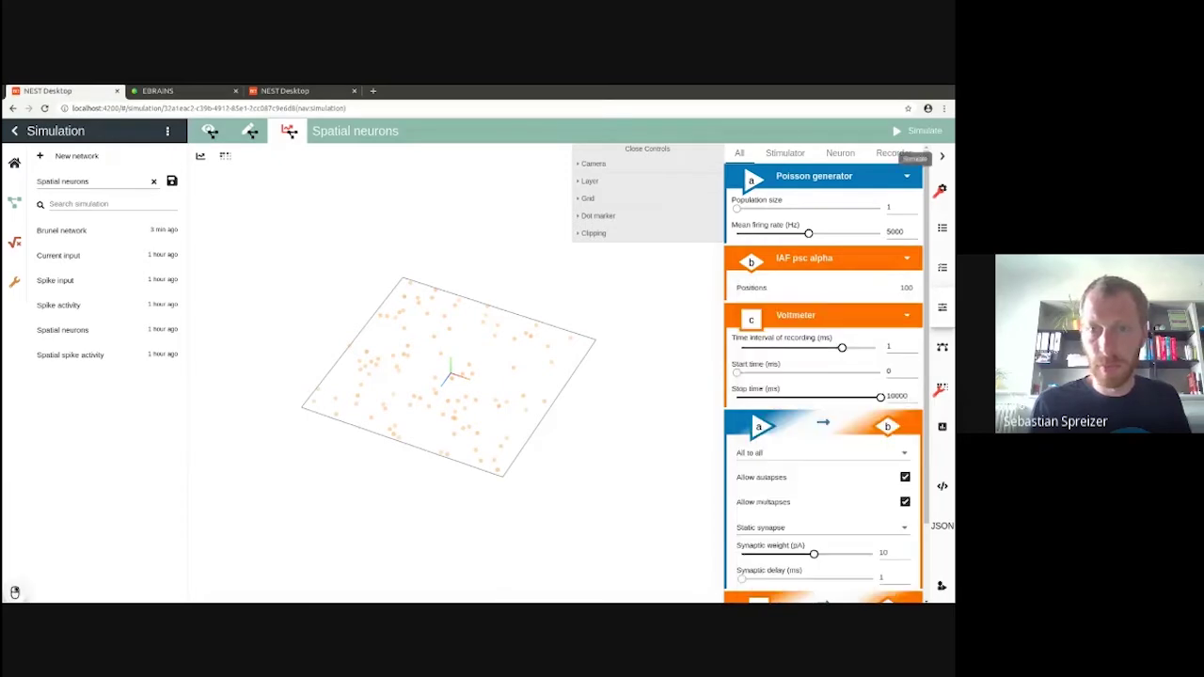
# Step: Set the population size of spatial neuron population b to 1000 and run the simulation
pyautogui.click(824, 288)
pyautogui.click(884, 366)
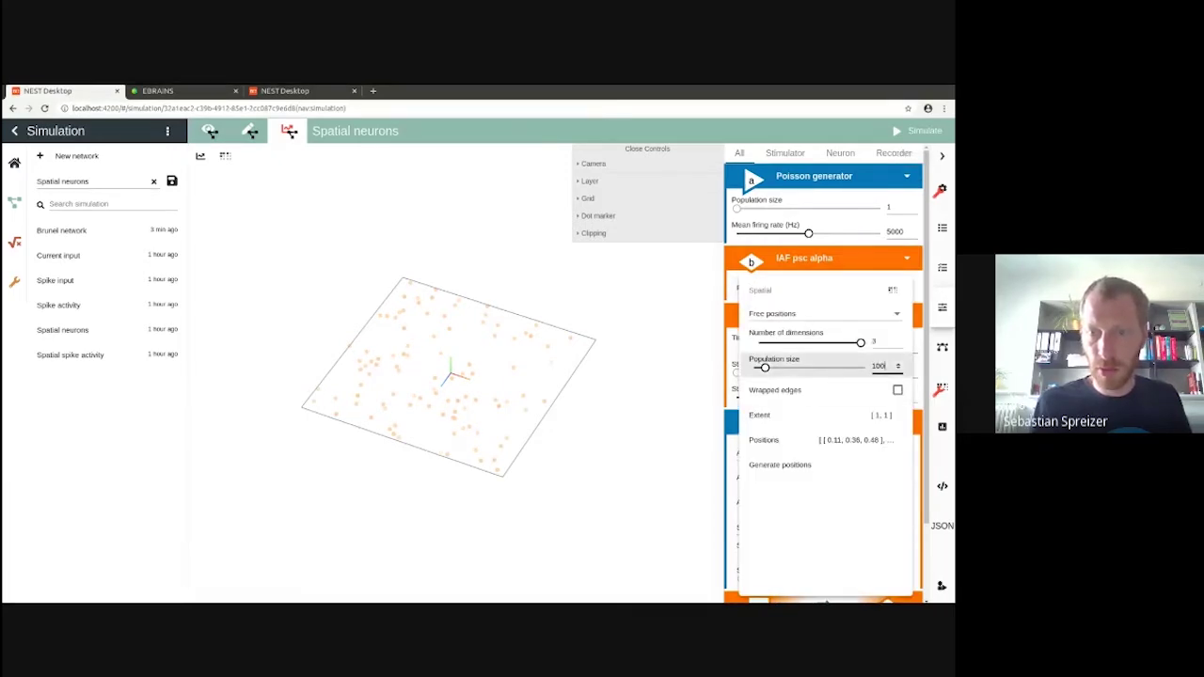
pyautogui.write('0')
pyautogui.press('Escape')
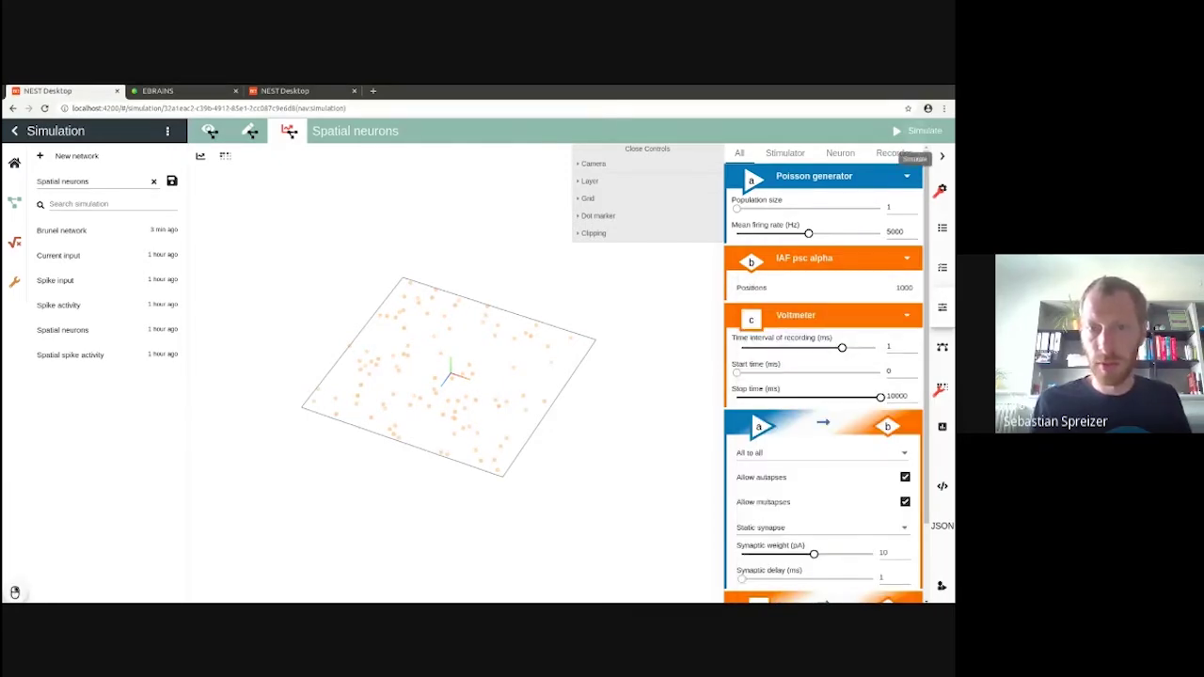
pyautogui.click(917, 131)
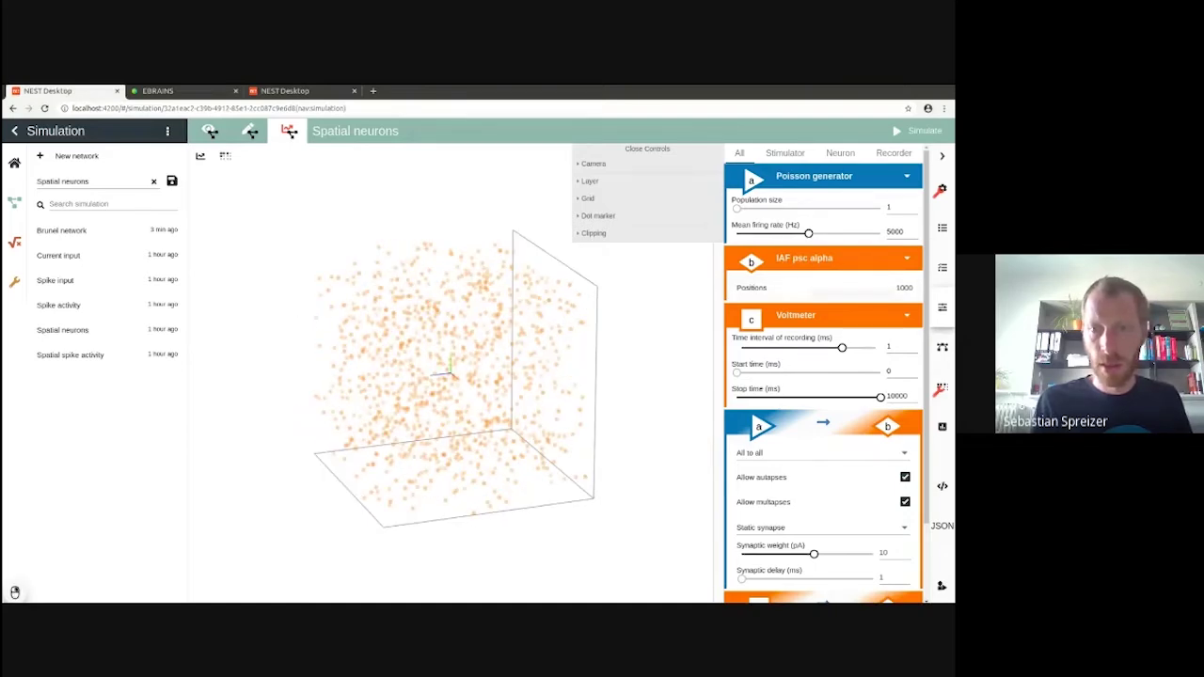
# Step: Set the Poisson generator's mean firing rate to 6500 Hz and rerun the spatial neurons simulation
pyautogui.doubleClick(895, 231)
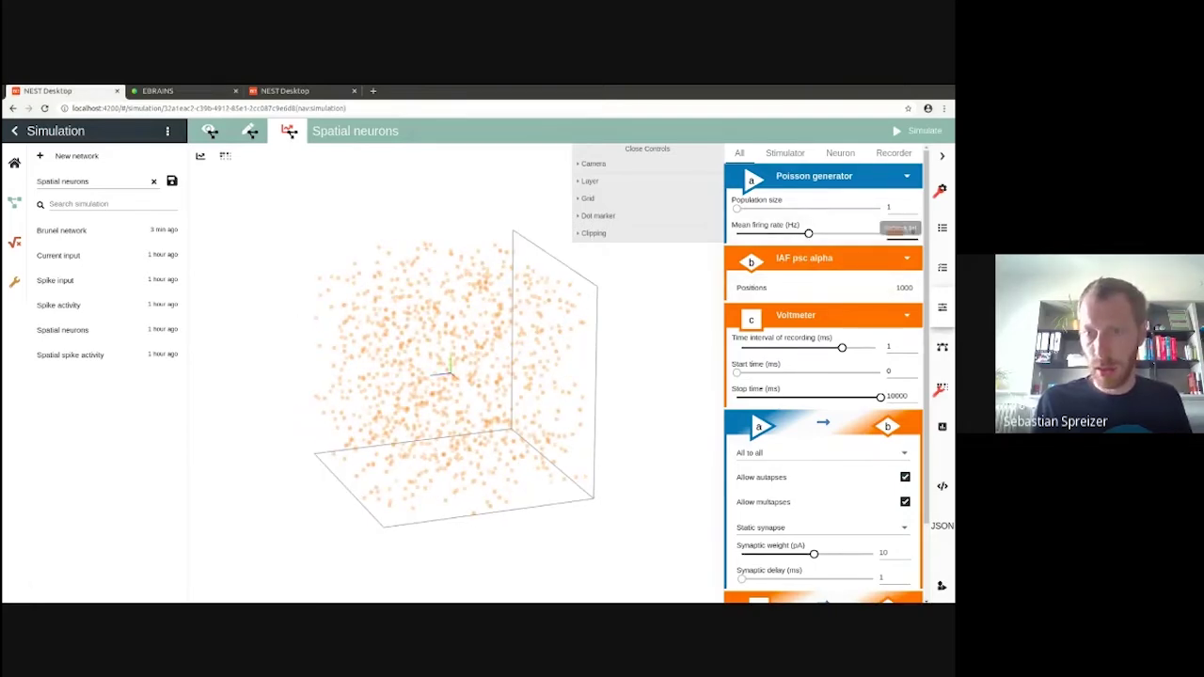
pyautogui.click(941, 189)
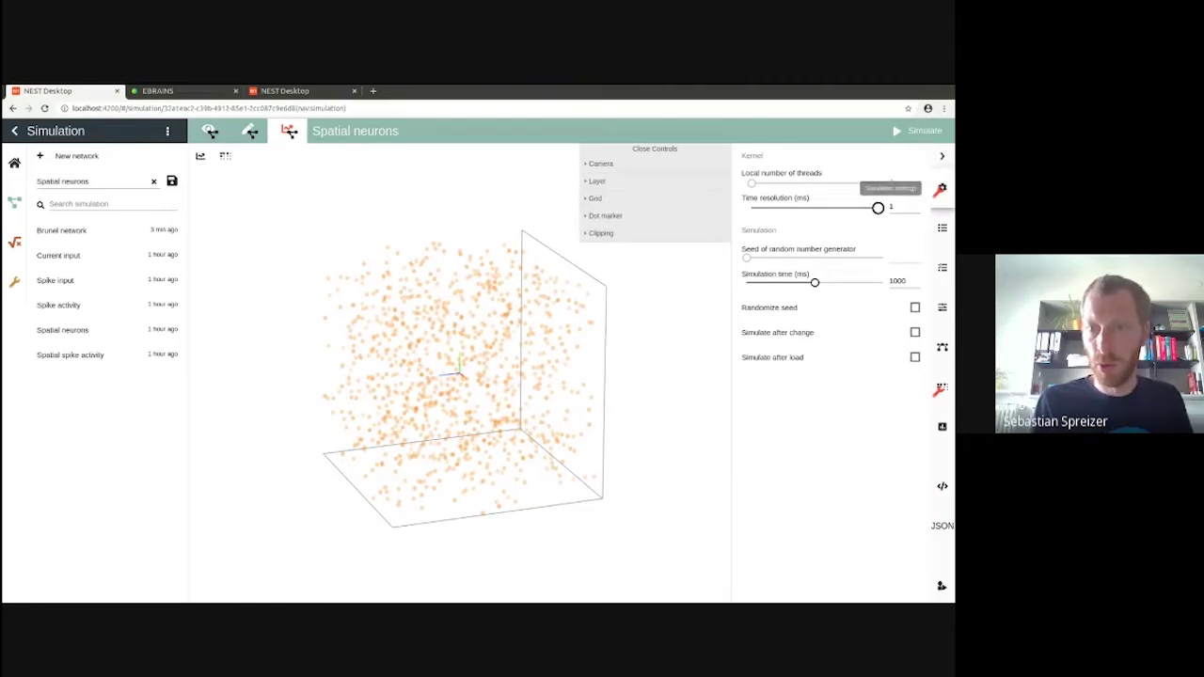
pyautogui.click(942, 307)
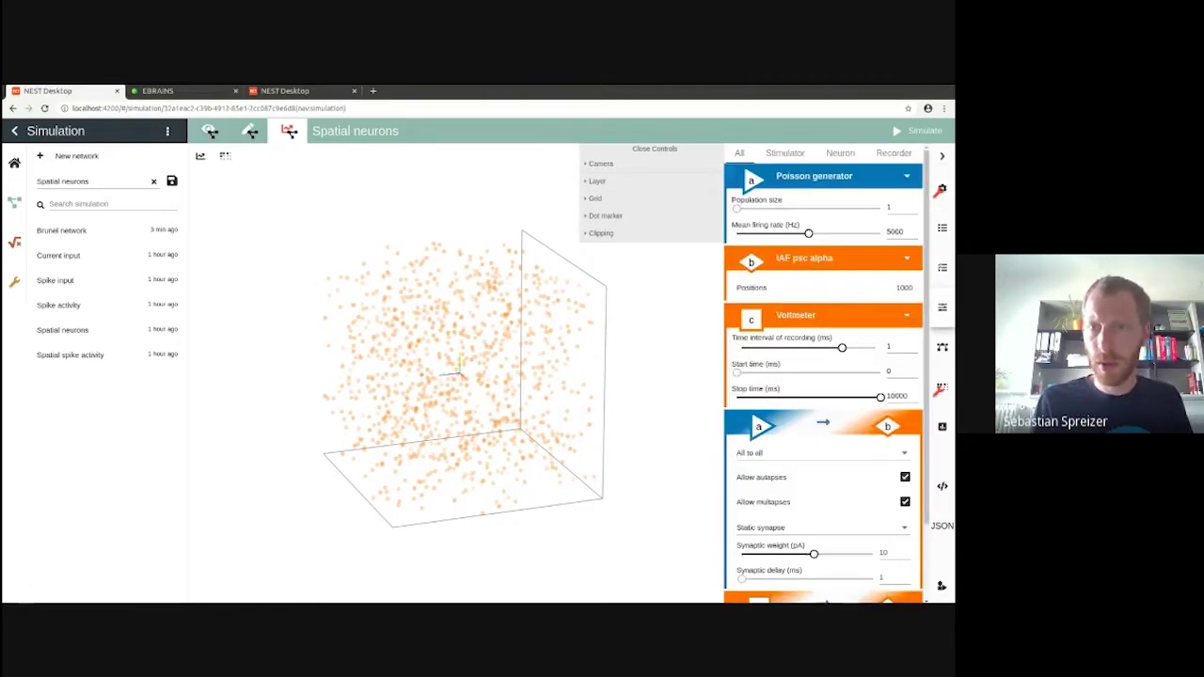
pyautogui.doubleClick(898, 231)
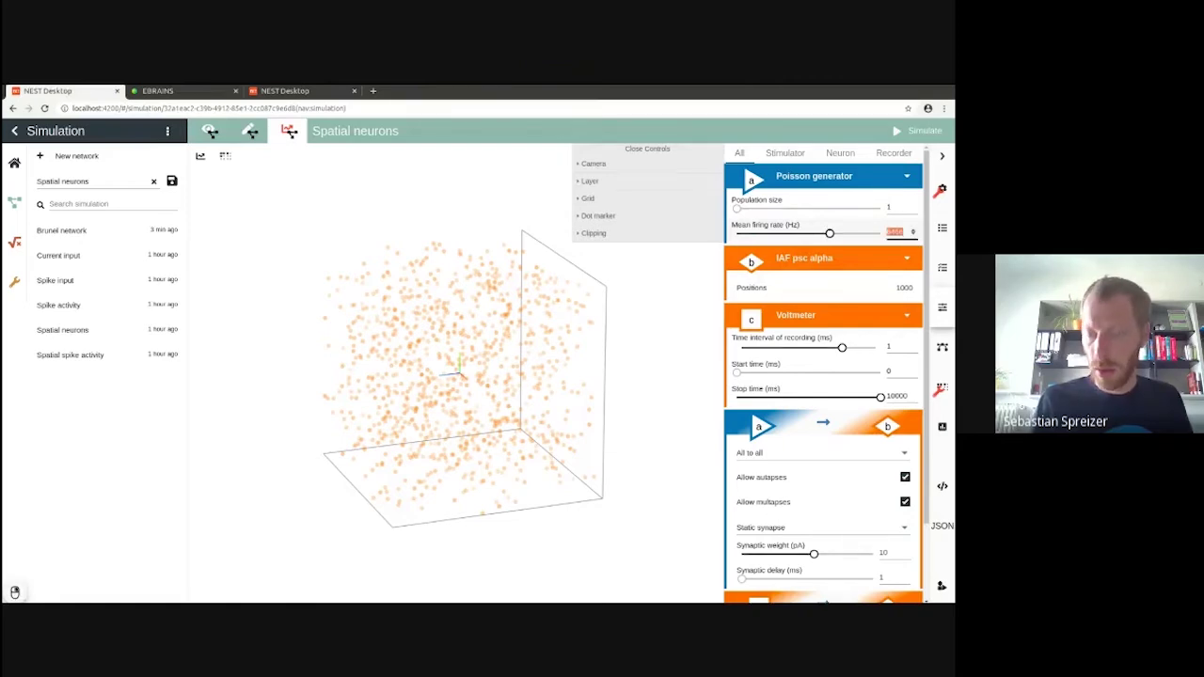
pyautogui.write('65')
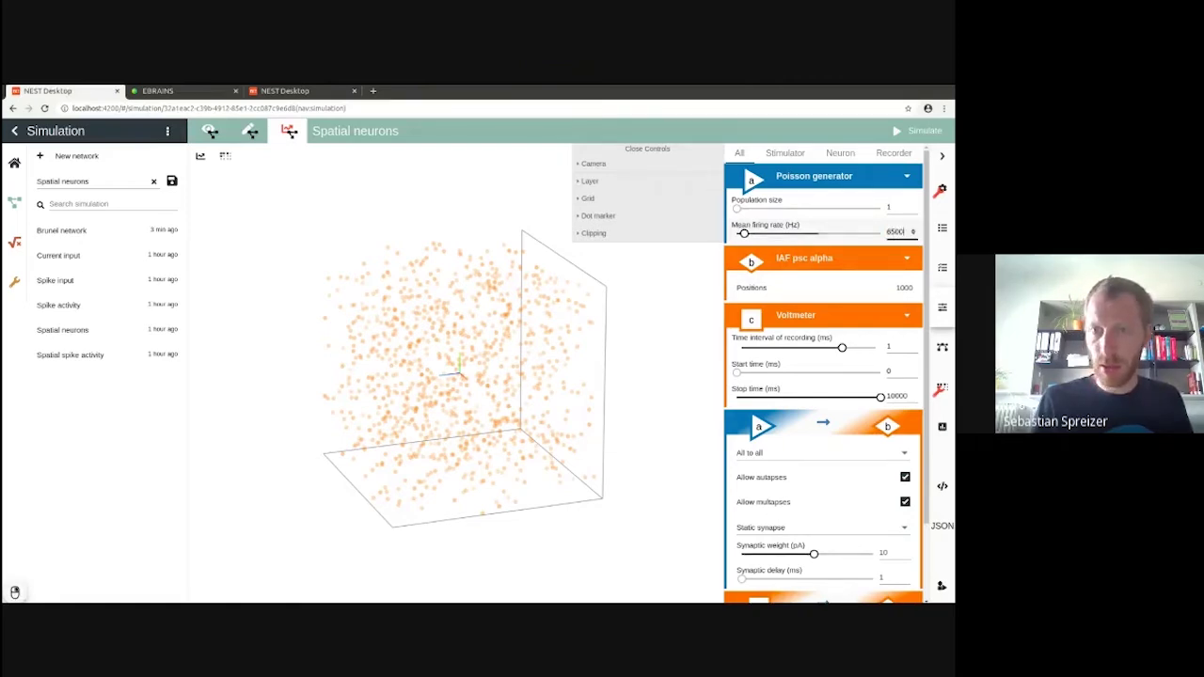
pyautogui.press('Return')
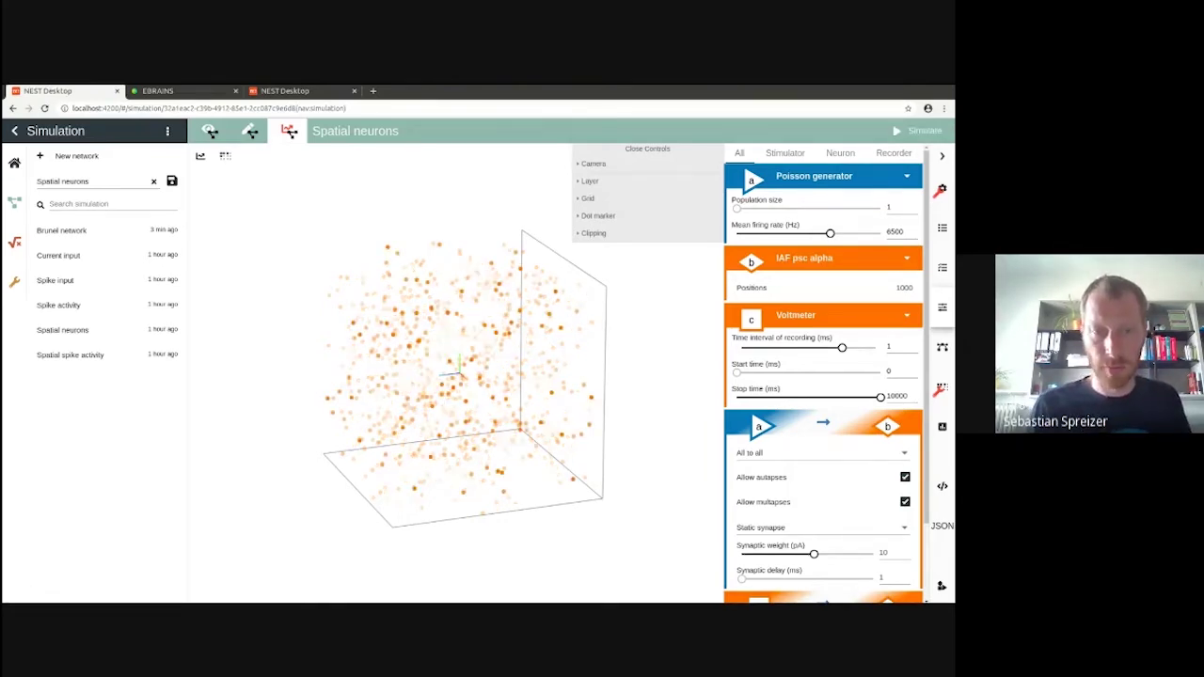
# Step: Play the three-dimensional neuron animation forward and set the dot marker size to 12, viewing the cloud from another angle
pyautogui.click(942, 386)
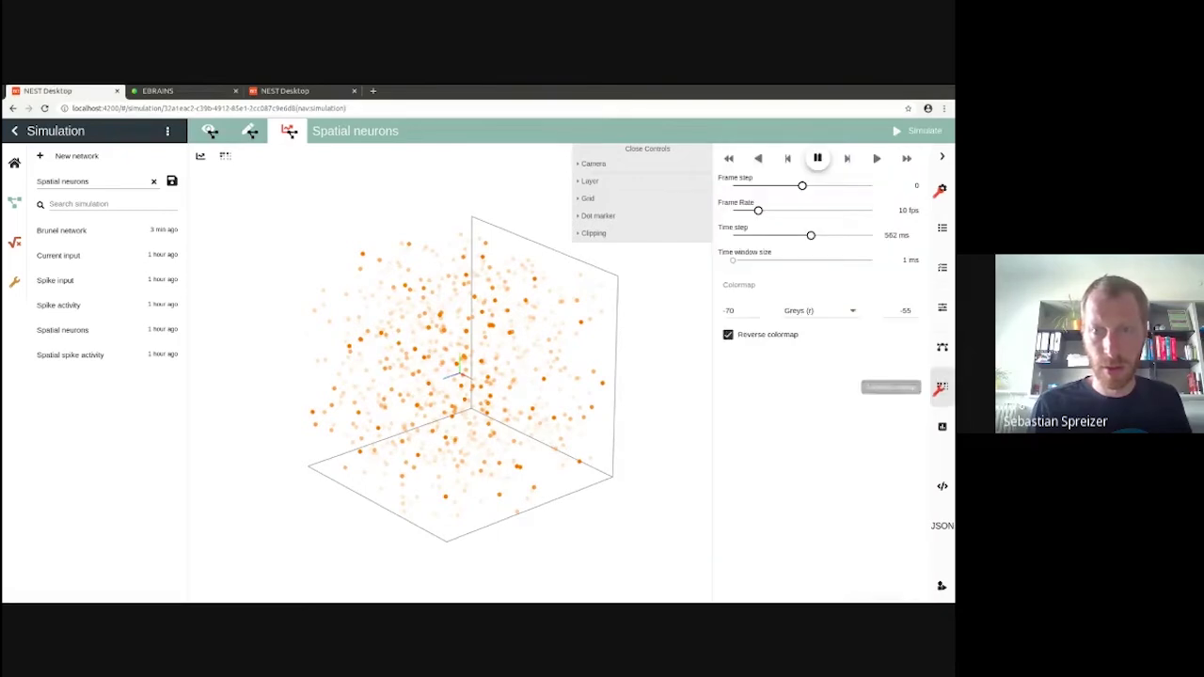
pyautogui.click(876, 158)
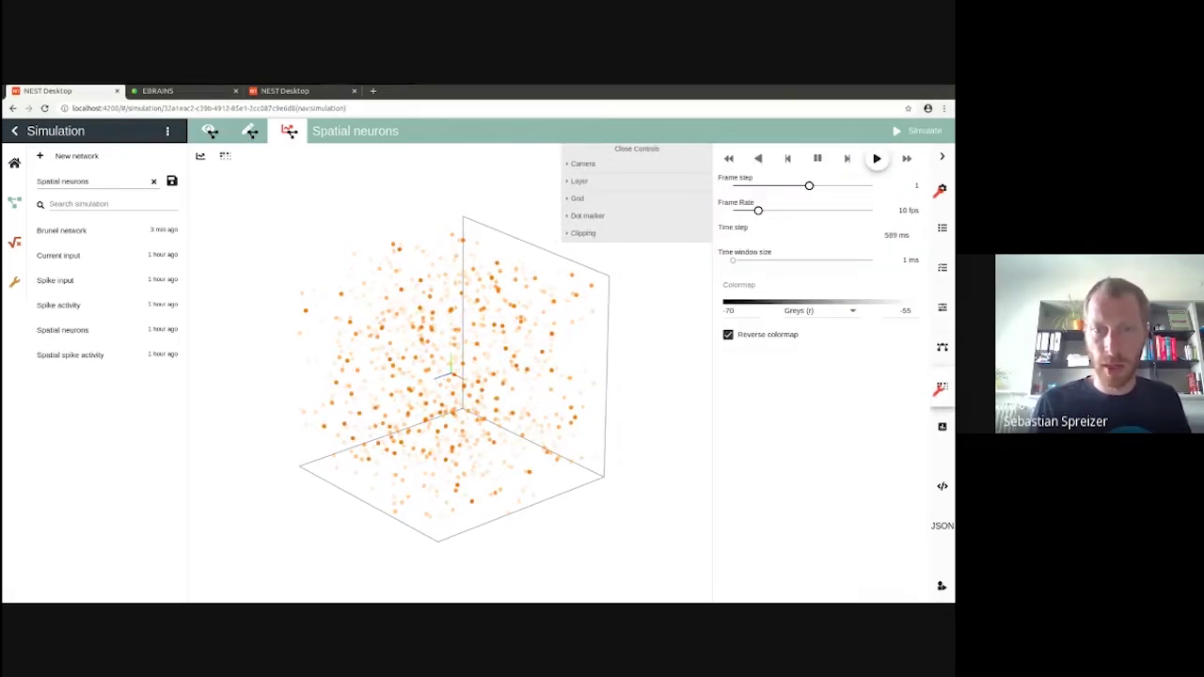
pyautogui.click(587, 215)
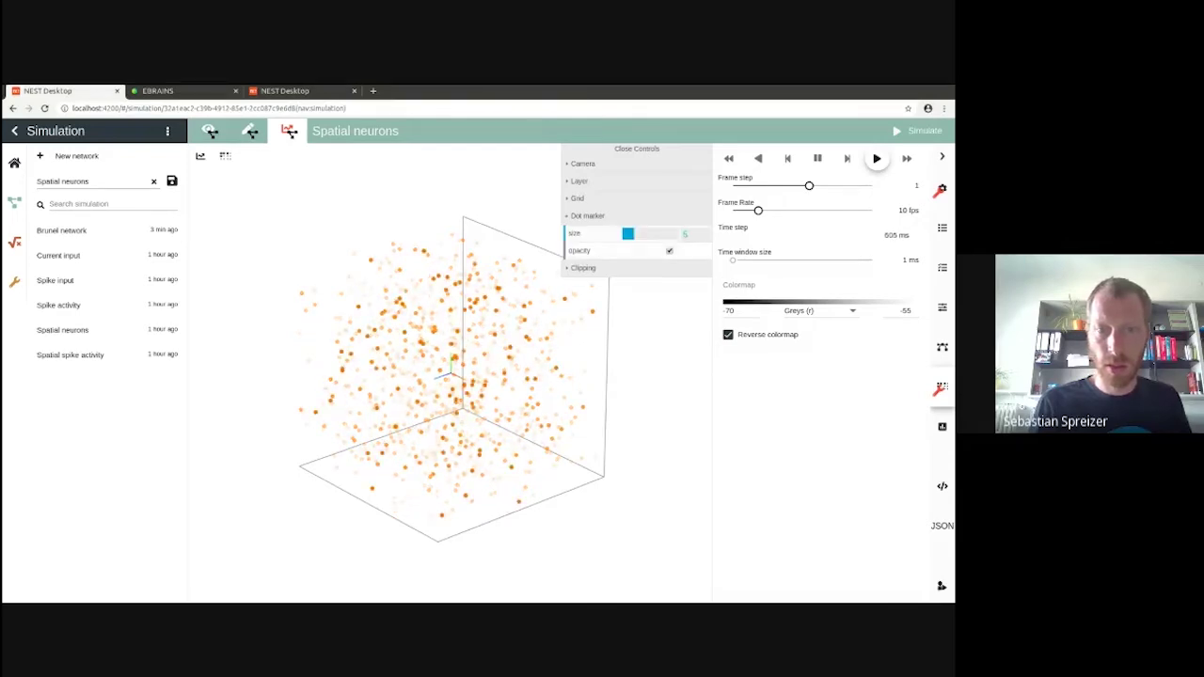
pyautogui.moveTo(634, 233); pyautogui.dragTo(655, 233)
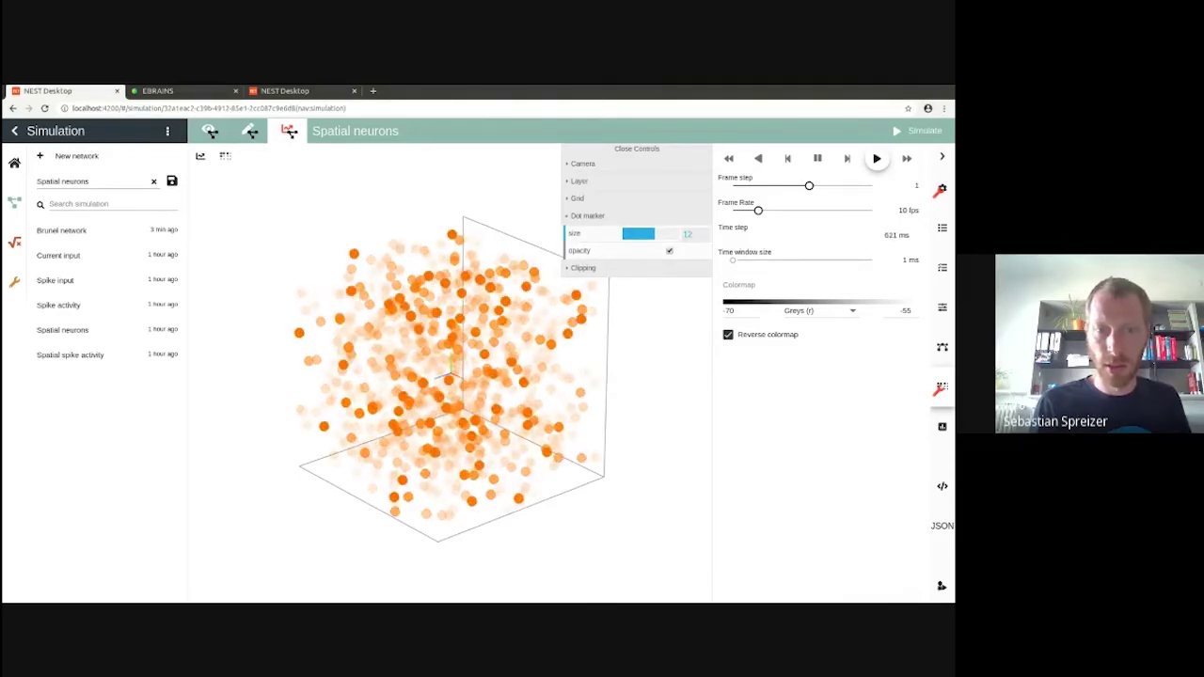
pyautogui.moveTo(414, 377); pyautogui.dragTo(489, 381)
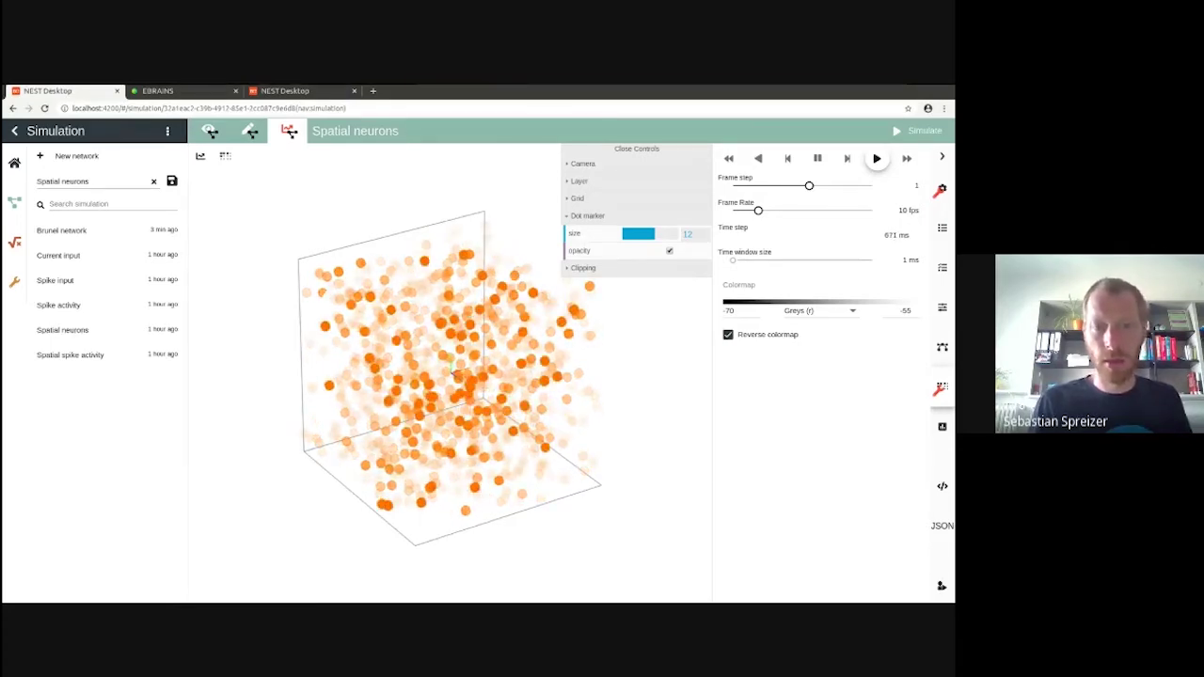
# Step: Open the Current input simulation and run it
pyautogui.click(106, 255)
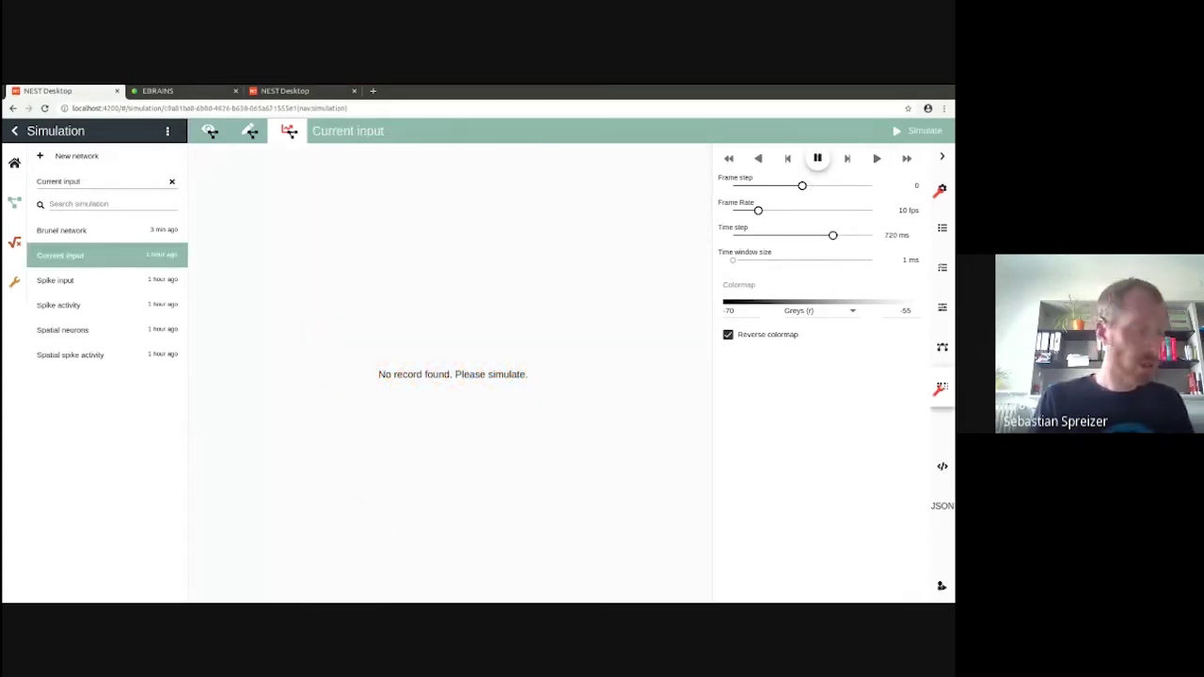
pyautogui.click(916, 131)
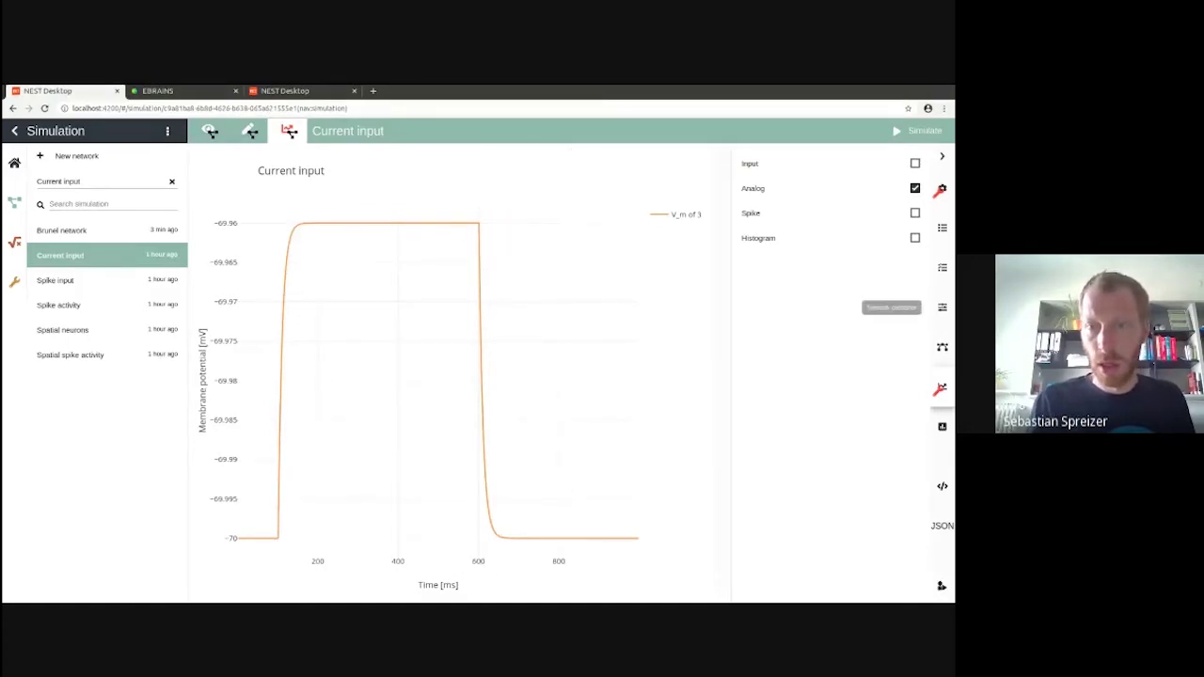
# Step: Set the direct current generator's amplitude to 306 pA and rerun the simulation
pyautogui.click(941, 306)
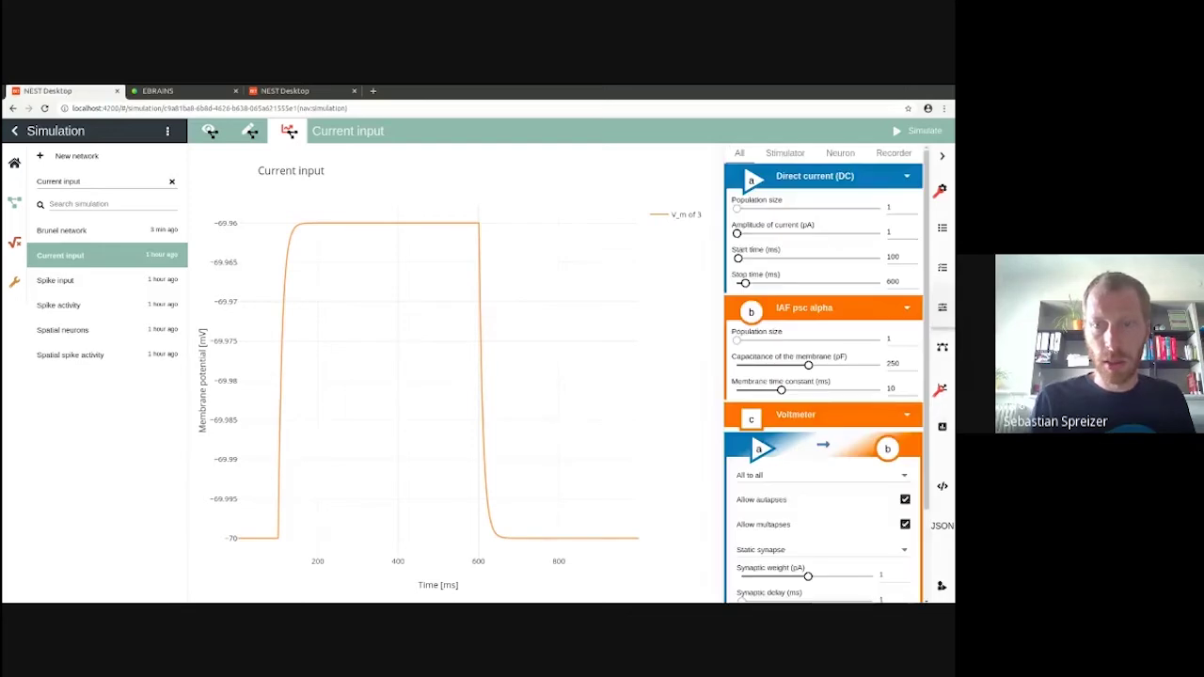
pyautogui.moveTo(738, 233); pyautogui.dragTo(781, 233)
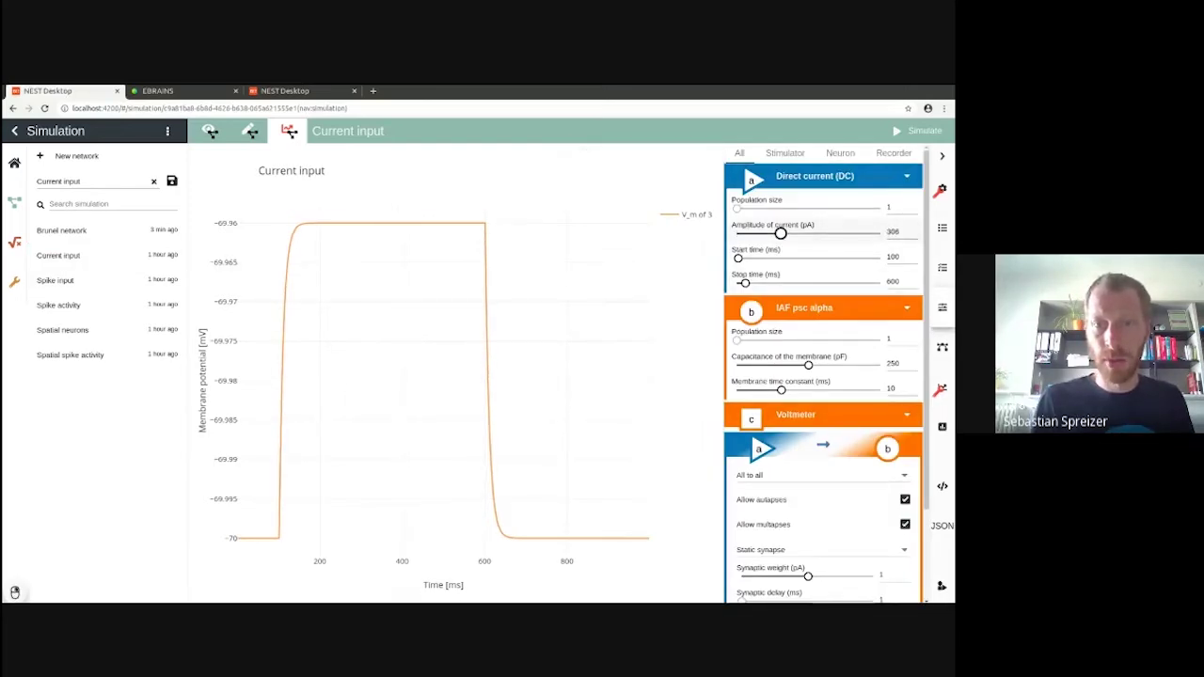
pyautogui.click(924, 131)
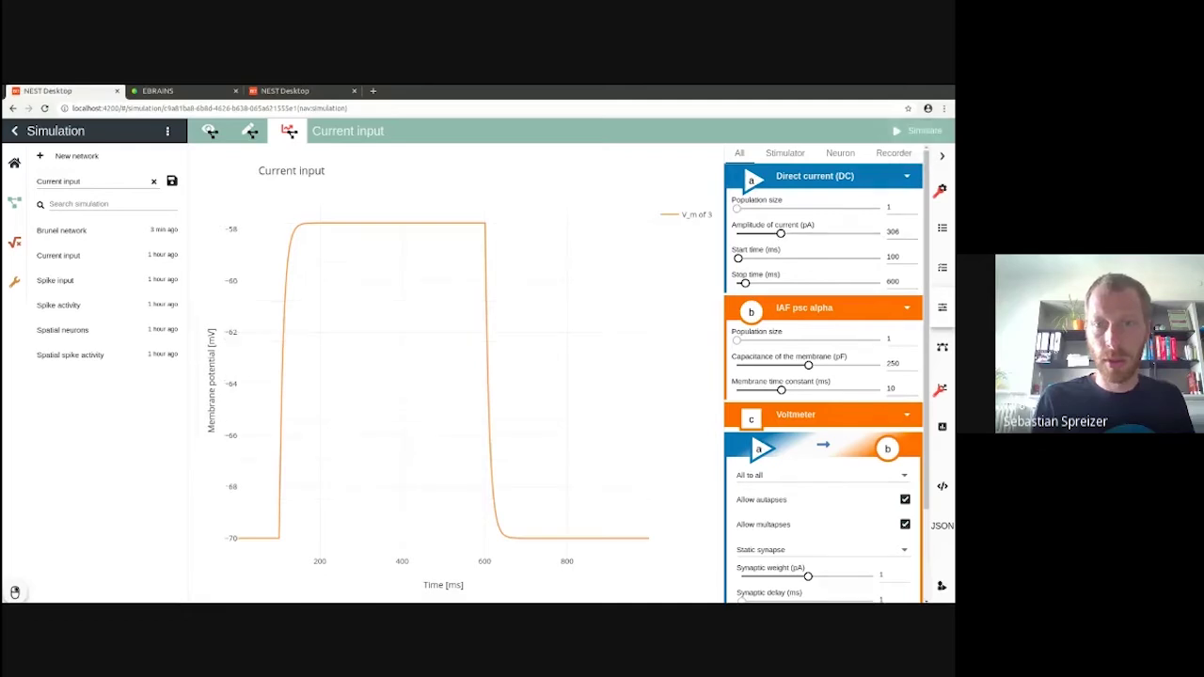
# Step: Enable simulating after every change and raise the direct current amplitude to 384 pA
pyautogui.rightClick(932, 129)
pyautogui.click(853, 216)
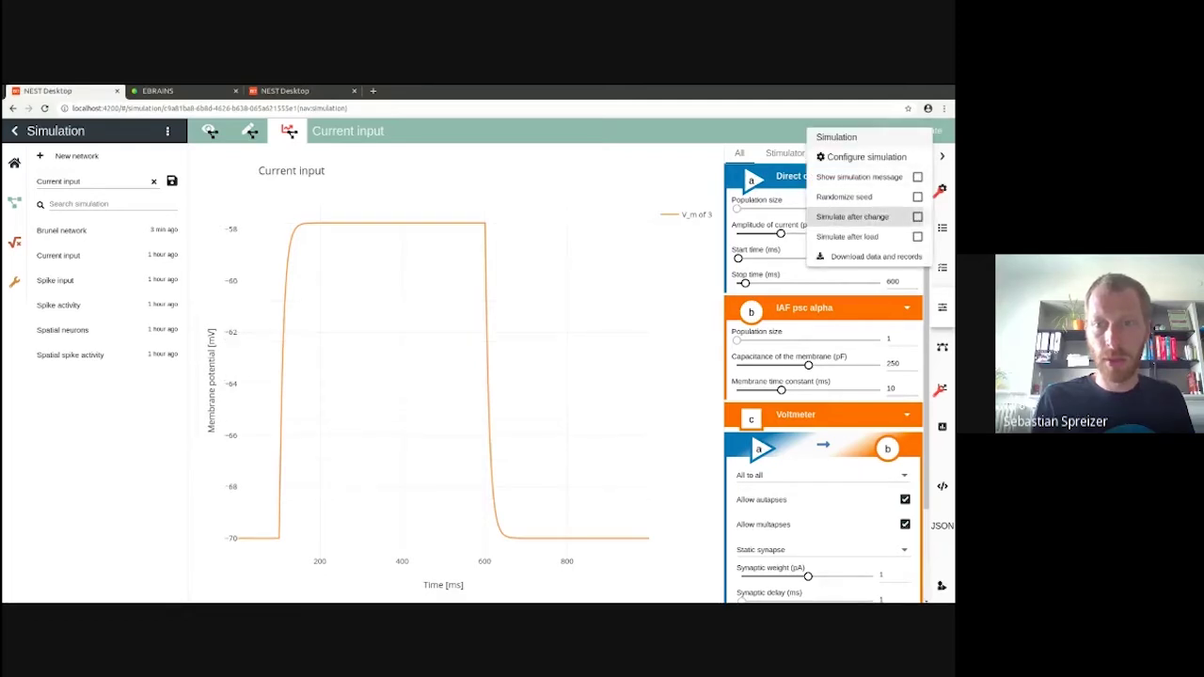
pyautogui.click(781, 233)
pyautogui.moveTo(781, 233); pyautogui.dragTo(792, 233)
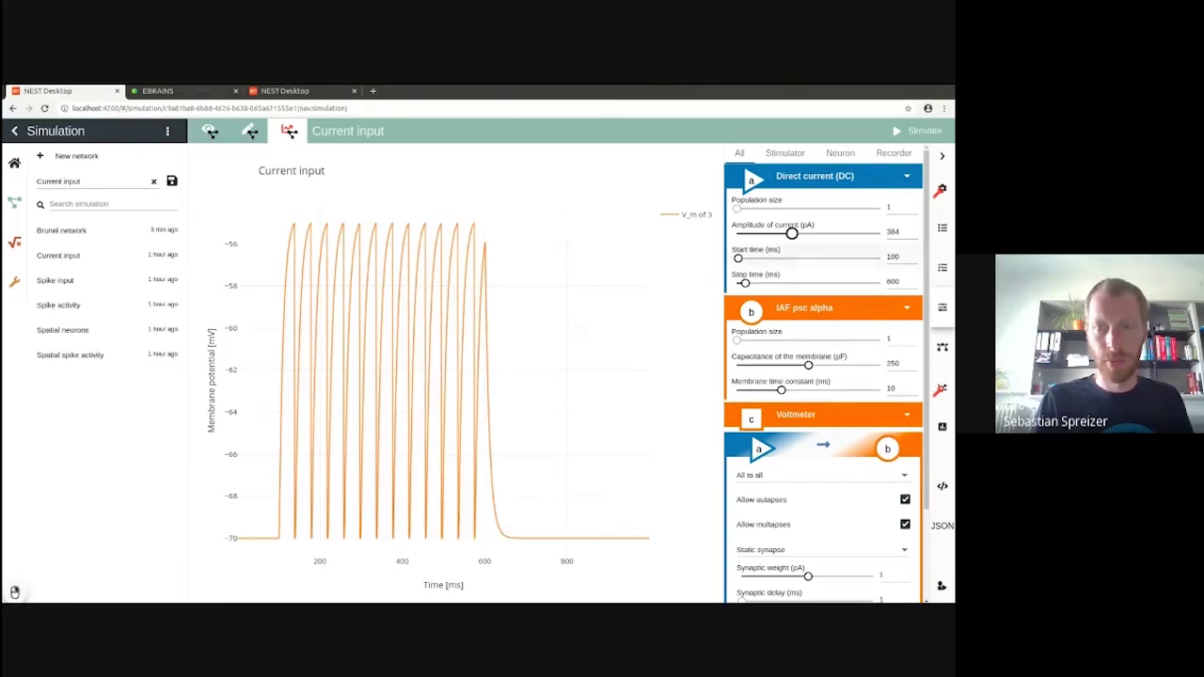
# Step: Lower the direct current amplitude in small steps to 376 pA
pyautogui.press('Left')
pyautogui.press('Left')
pyautogui.press('Left')
pyautogui.press('Left')
pyautogui.press('Left')
pyautogui.press('Left')
pyautogui.press('Left')
pyautogui.press('Left')
pyautogui.press('Left')
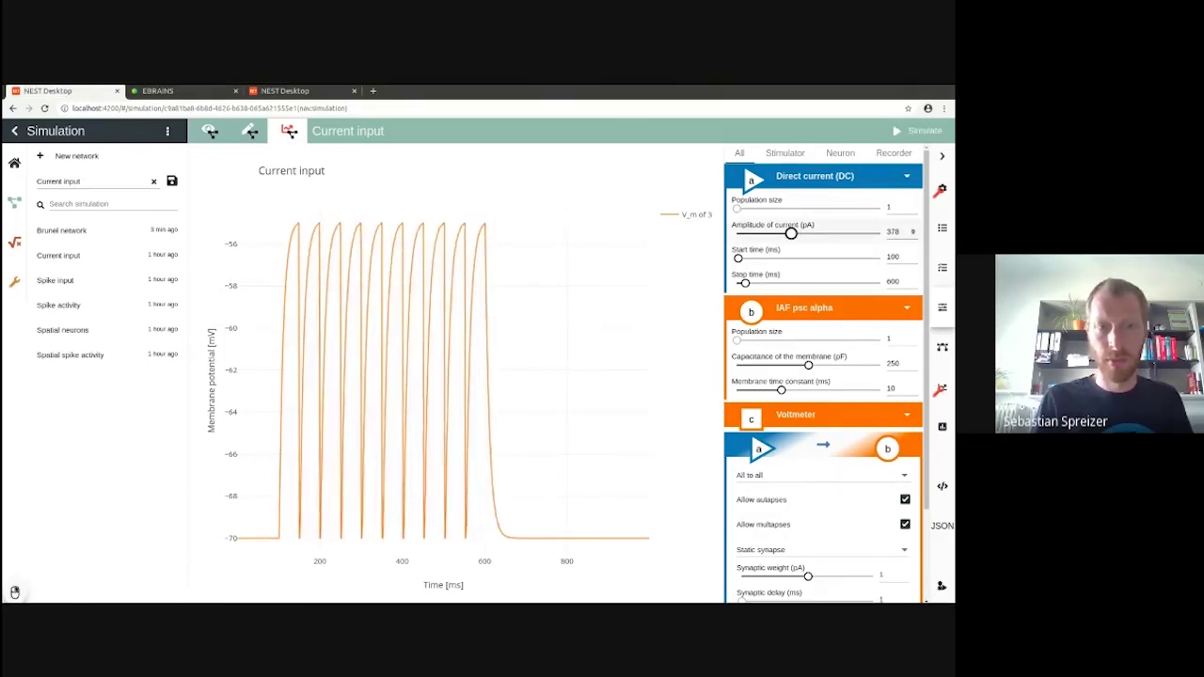
pyautogui.press('Right')
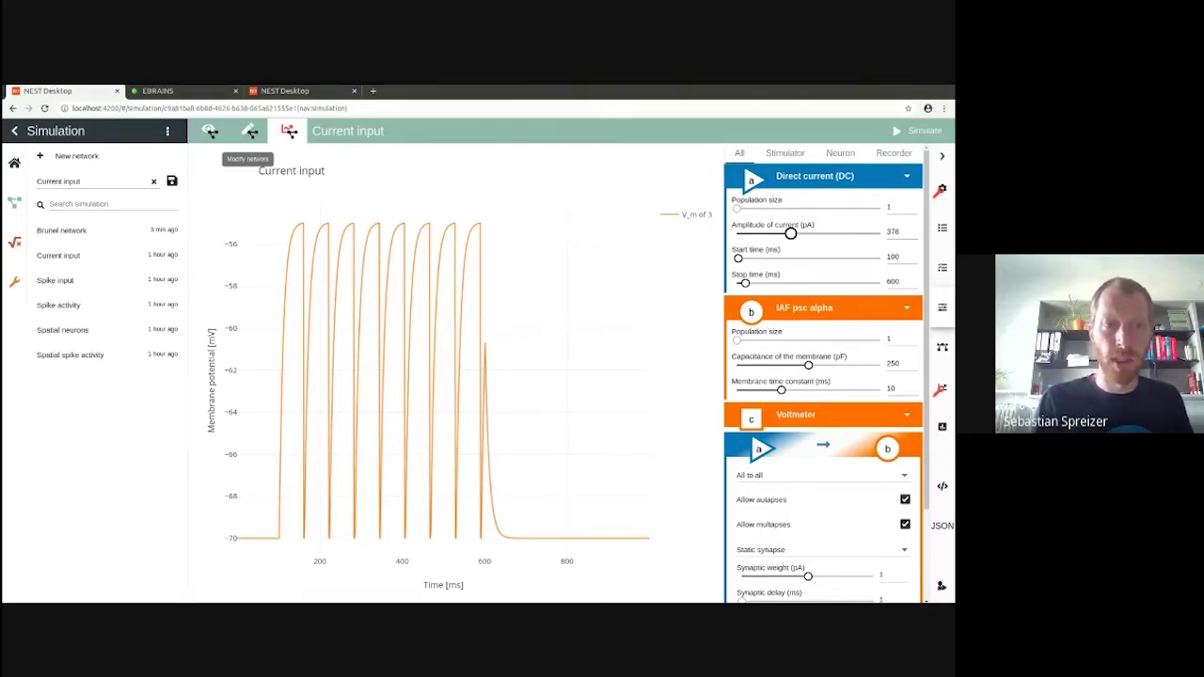
# Step: Add a second neuron to the network graph and connect both stimulator a and voltmeter c to it
pyautogui.click(249, 131)
pyautogui.click(321, 240)
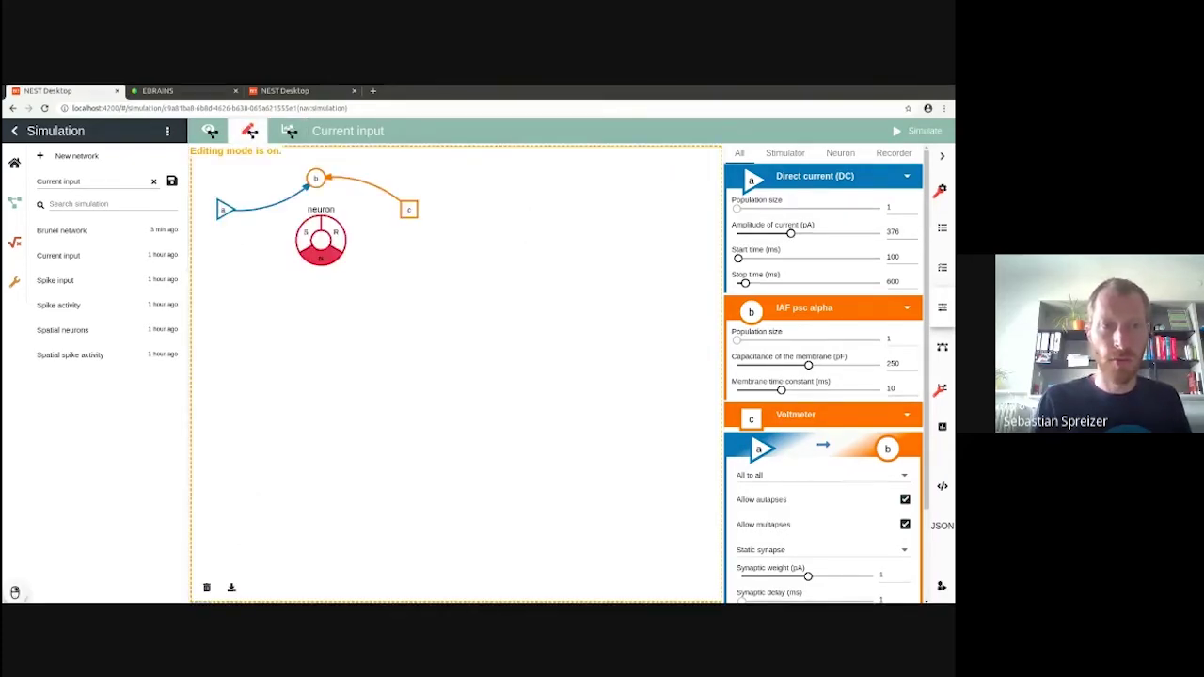
pyautogui.click(321, 256)
pyautogui.click(224, 209)
pyautogui.click(320, 241)
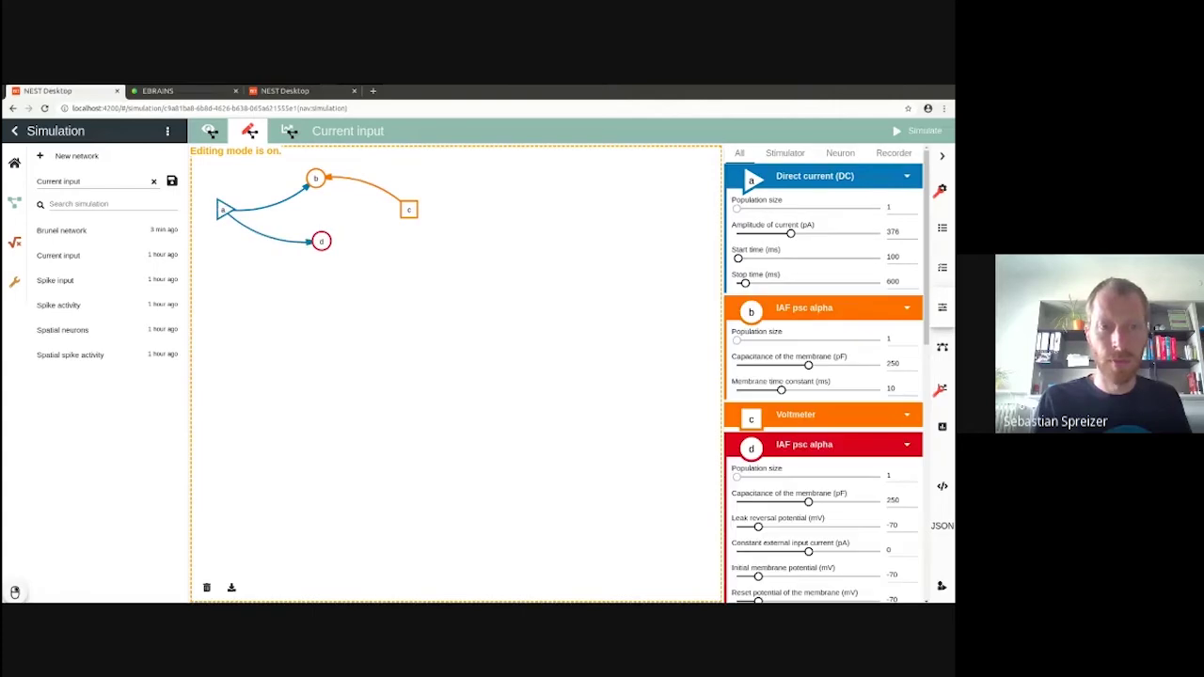
pyautogui.click(408, 208)
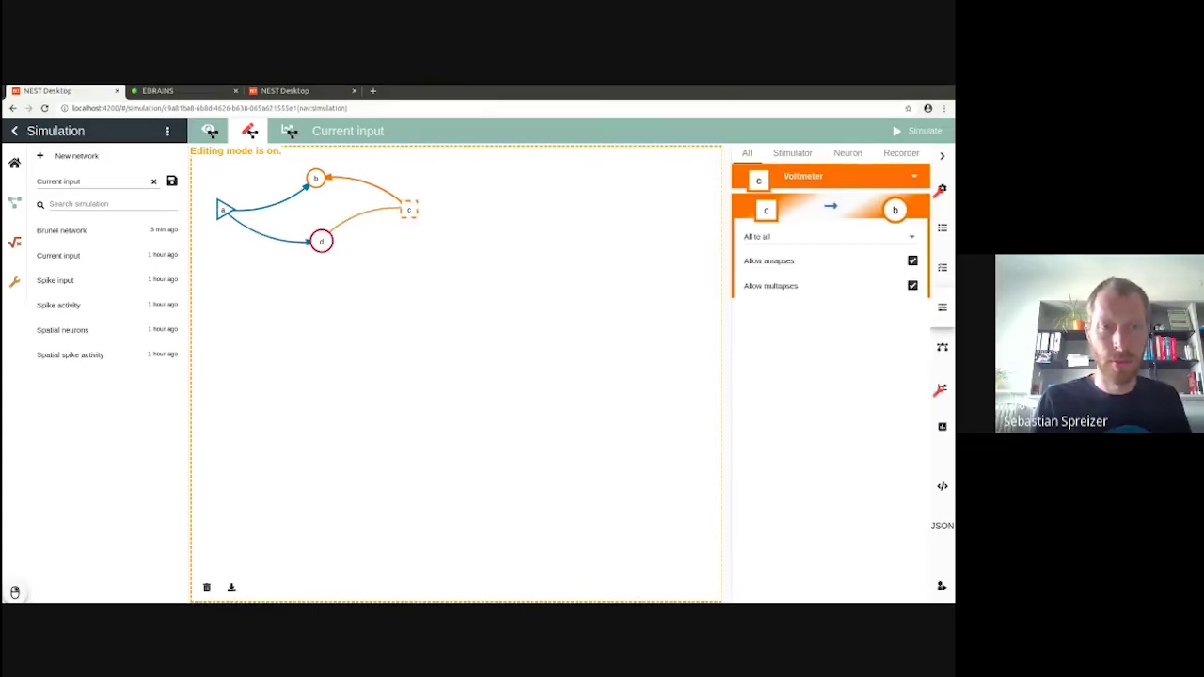
pyautogui.click(321, 241)
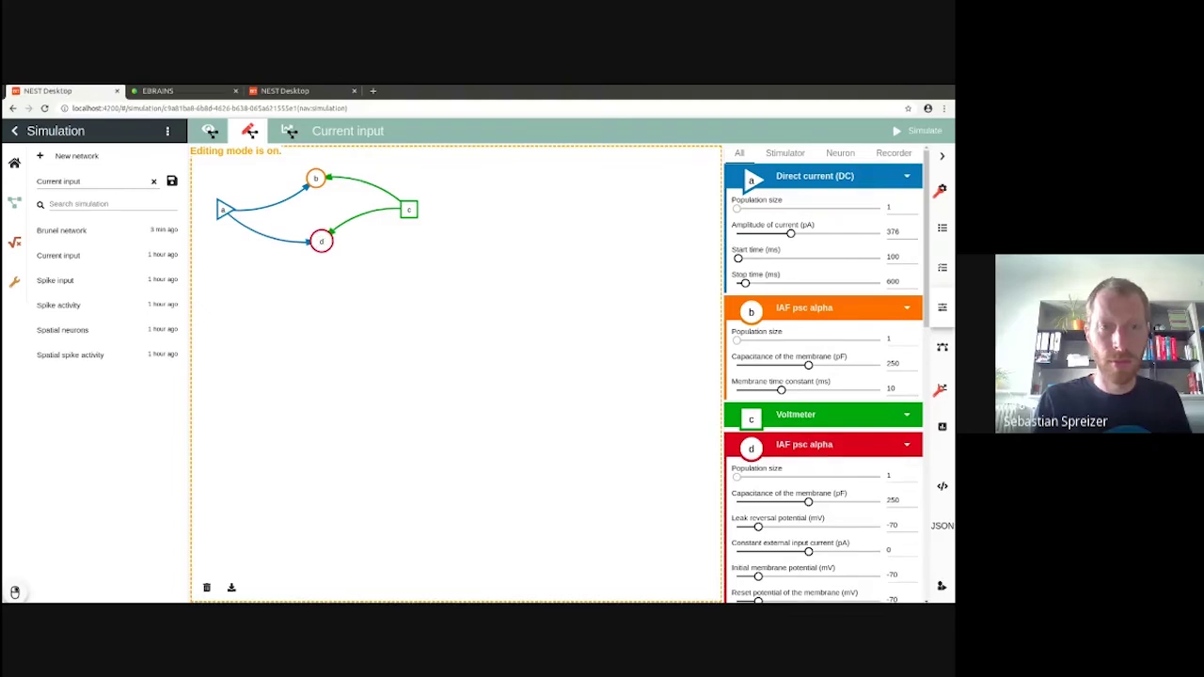
# Step: Delete the connection from stimulator a to neuron d and connect a new stimulator to neuron d
pyautogui.rightClick(250, 227)
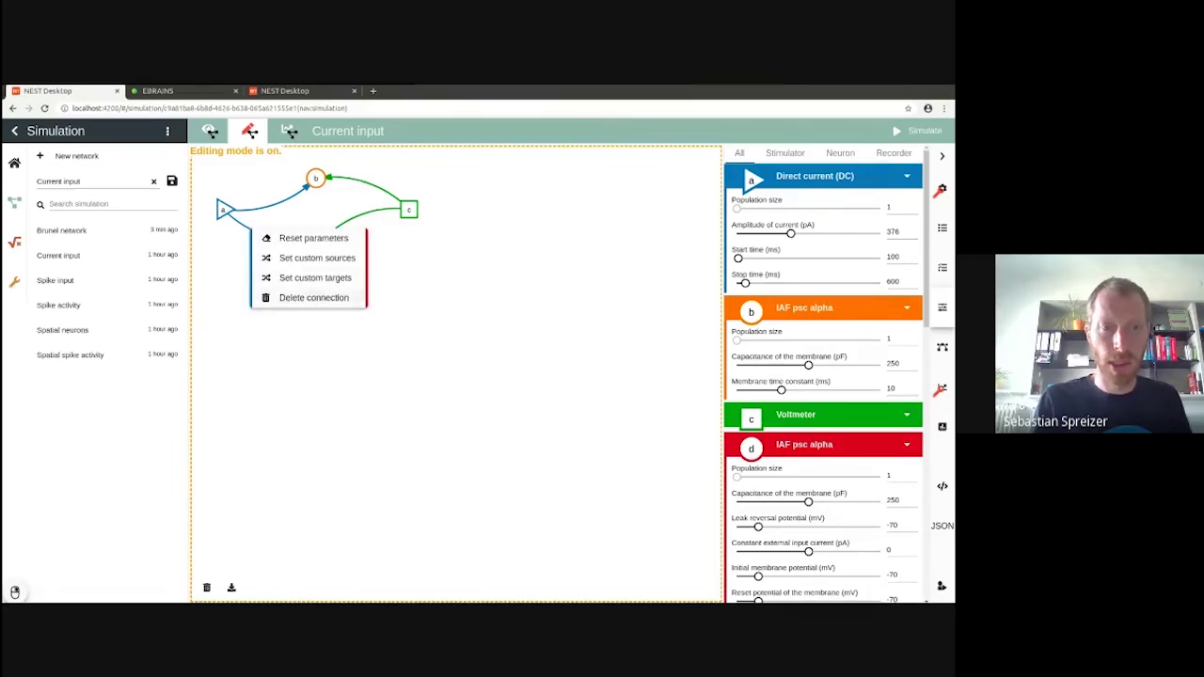
pyautogui.click(313, 297)
pyautogui.rightClick(238, 268)
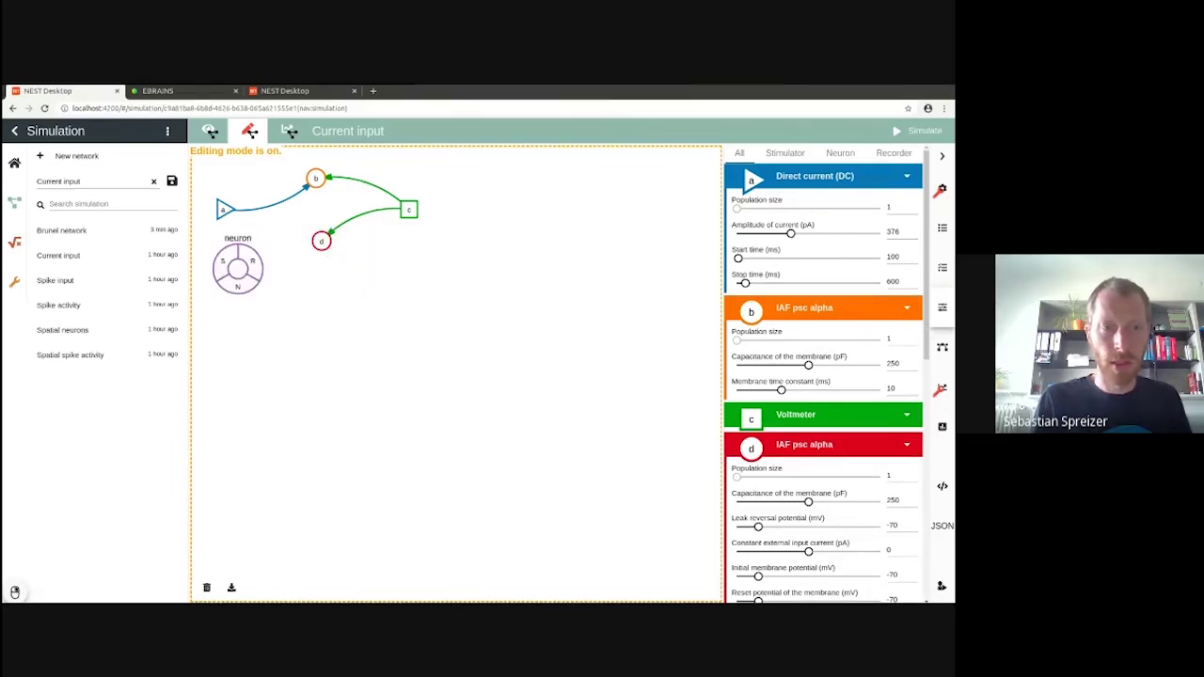
pyautogui.click(223, 261)
pyautogui.click(239, 269)
pyautogui.click(321, 241)
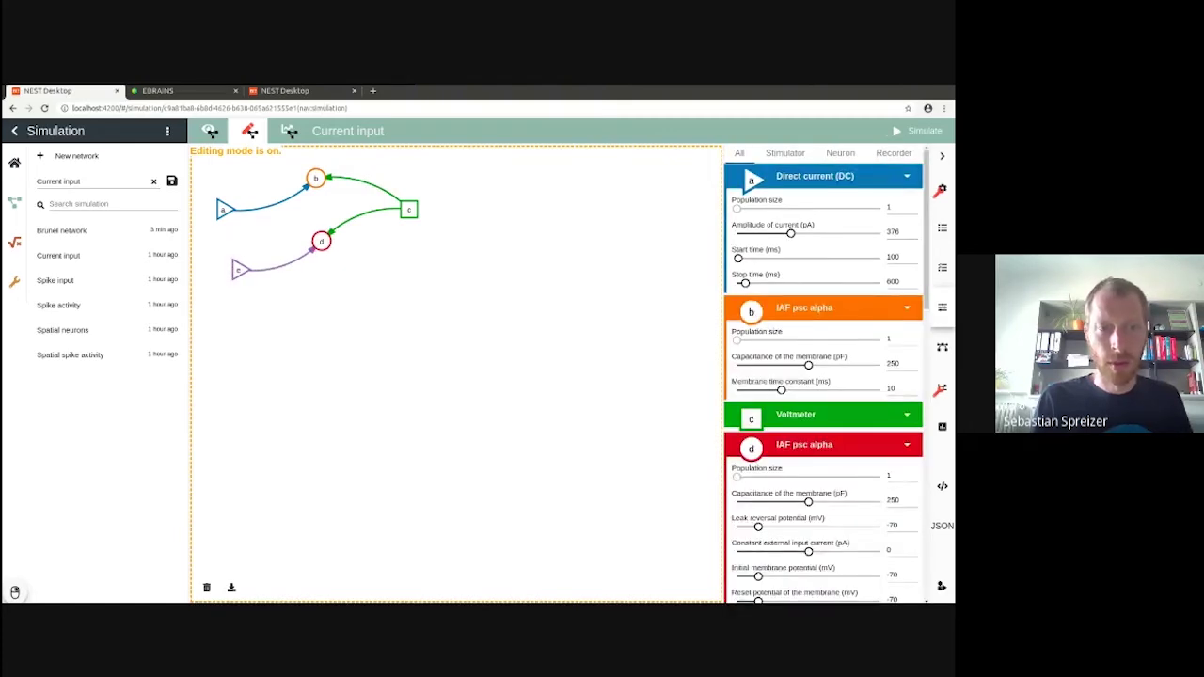
# Step: Set the current amplitude of stimulator e to 375 pA and run the simulation
pyautogui.click(238, 269)
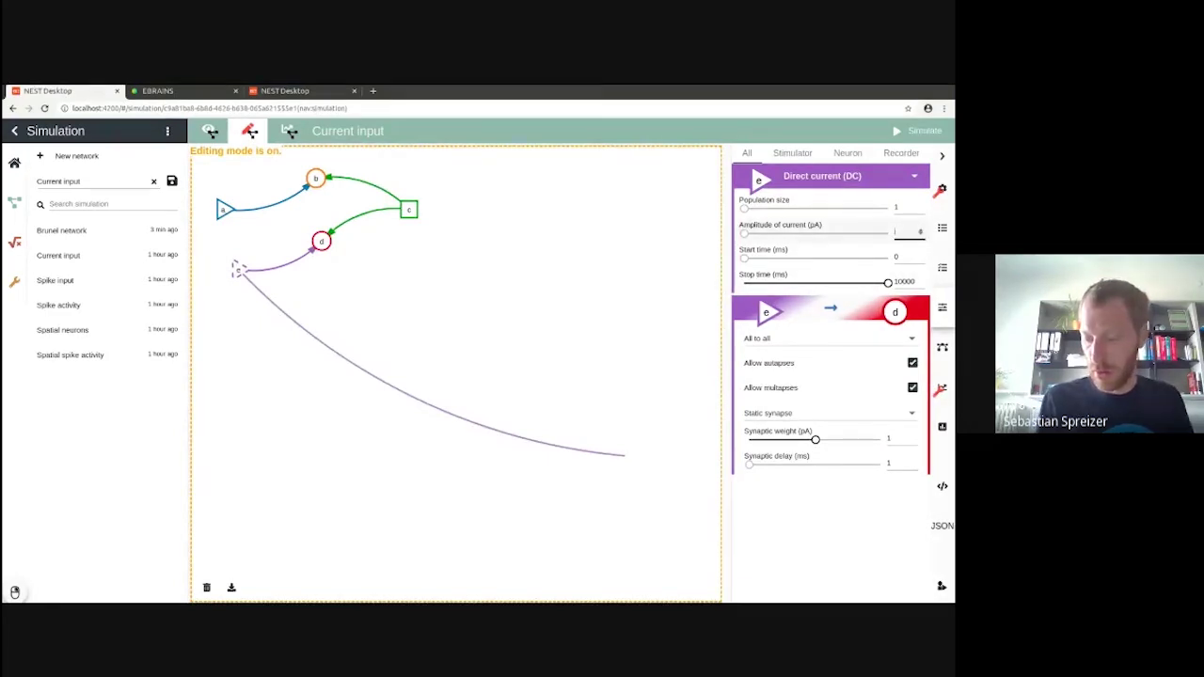
pyautogui.write('375')
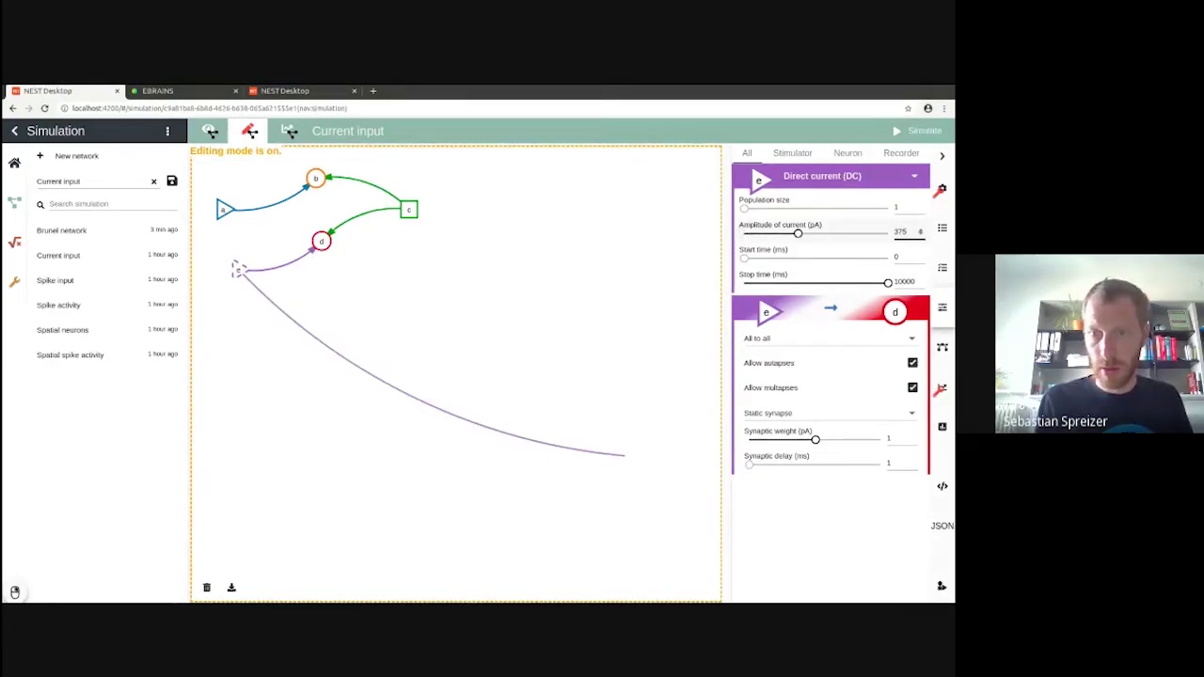
pyautogui.click(518, 317)
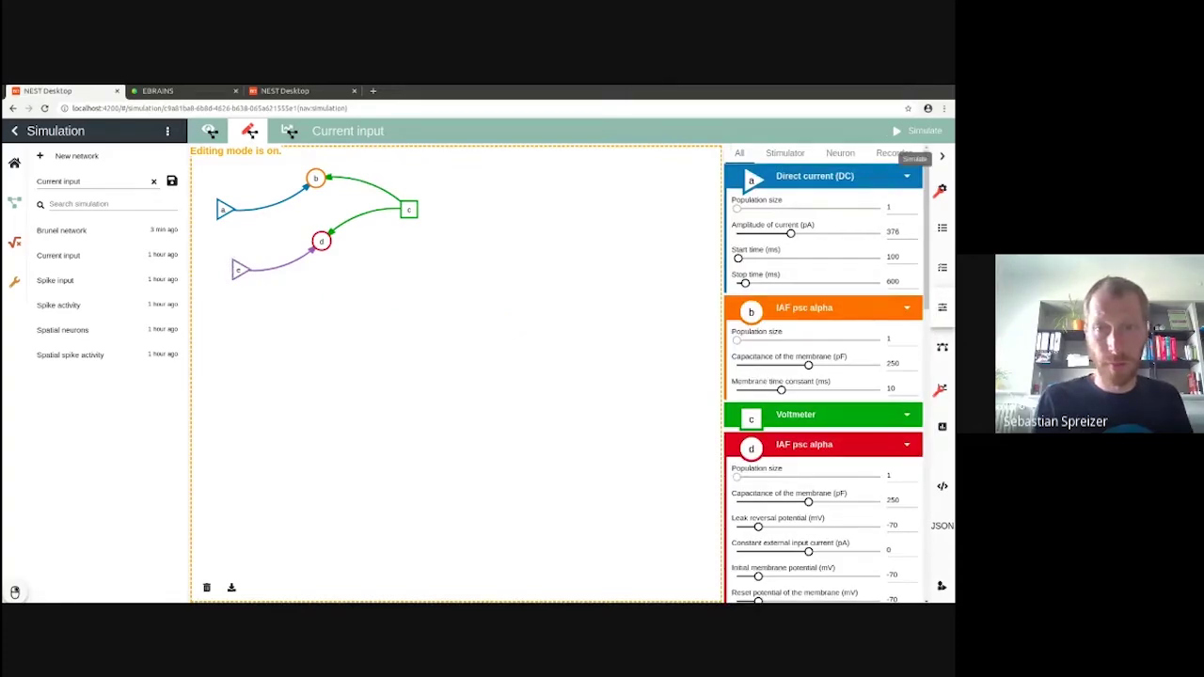
pyautogui.click(918, 131)
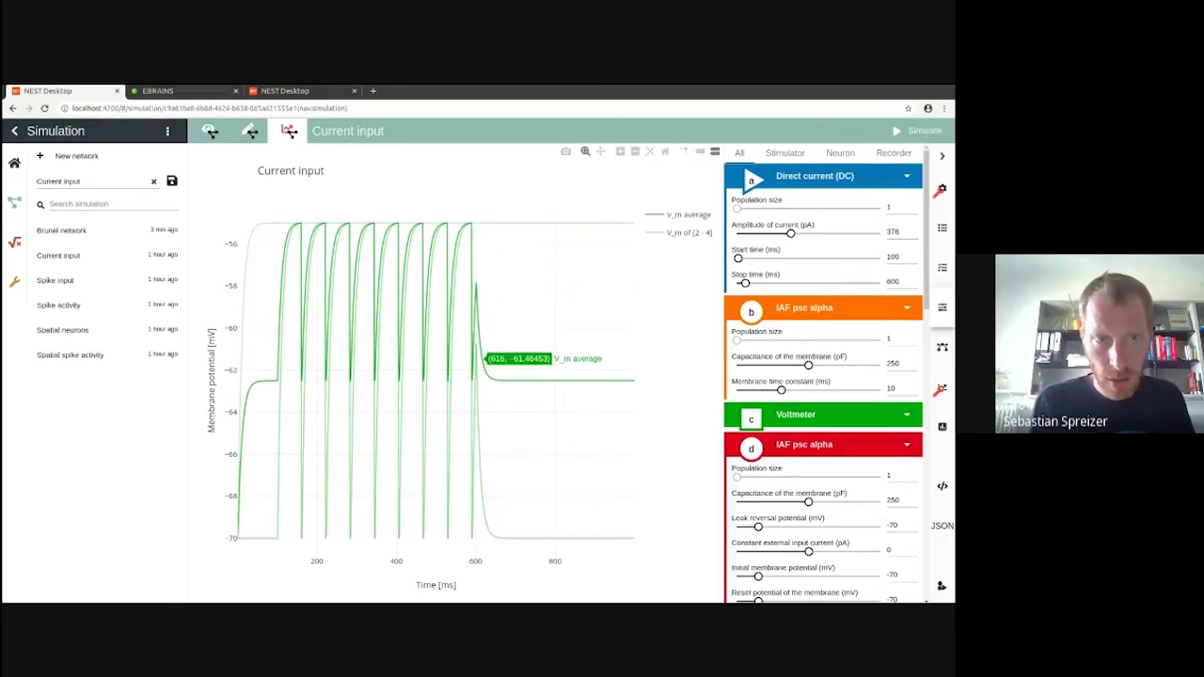
# Step: Add a second recorder connected to neuron d and delete the connection from voltmeter c to neuron d
pyautogui.click(249, 130)
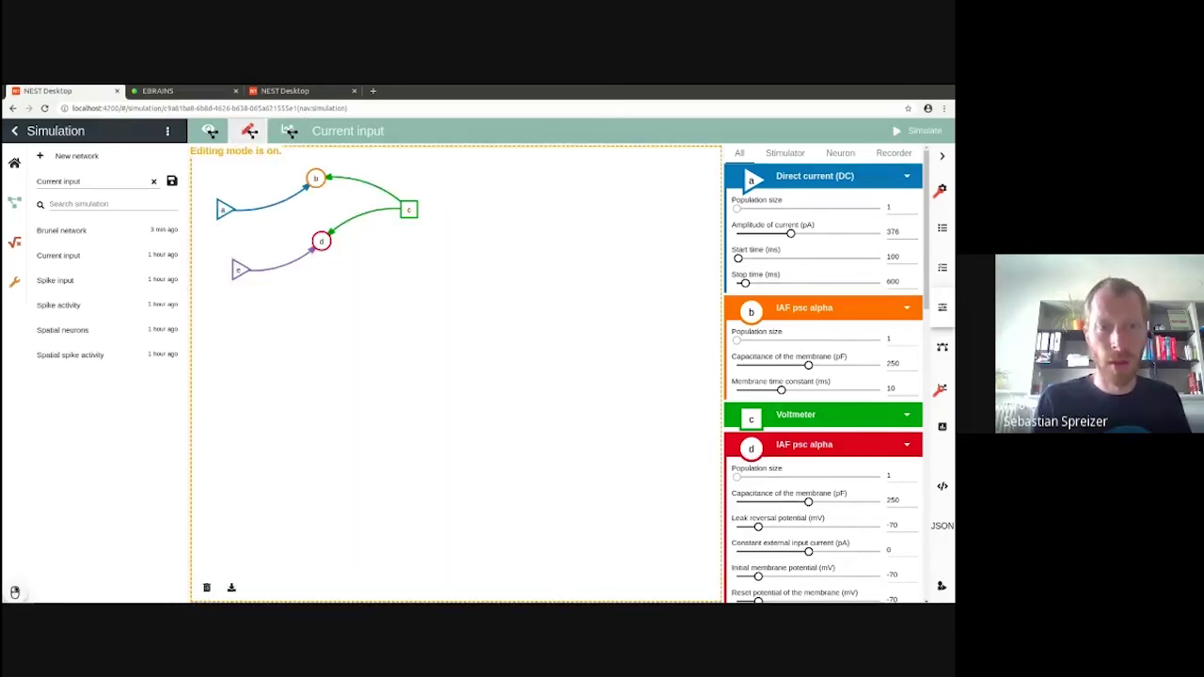
pyautogui.click(413, 267)
pyautogui.click(428, 259)
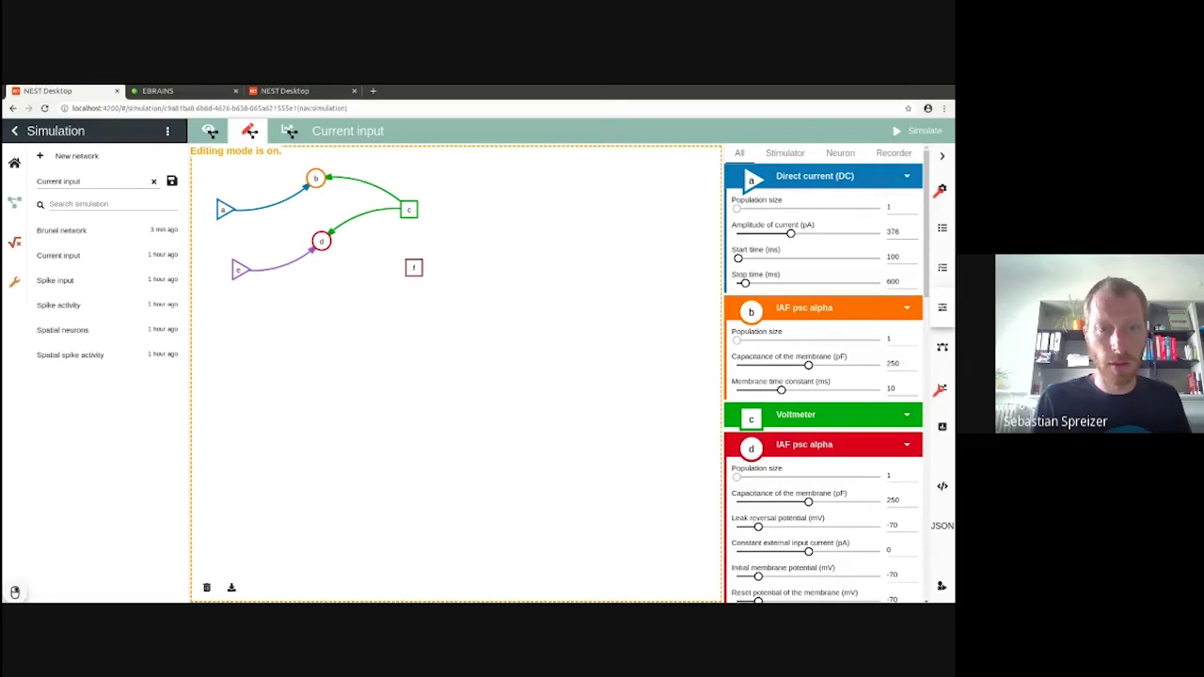
pyautogui.click(413, 267)
pyautogui.moveTo(335, 242); pyautogui.dragTo(322, 242)
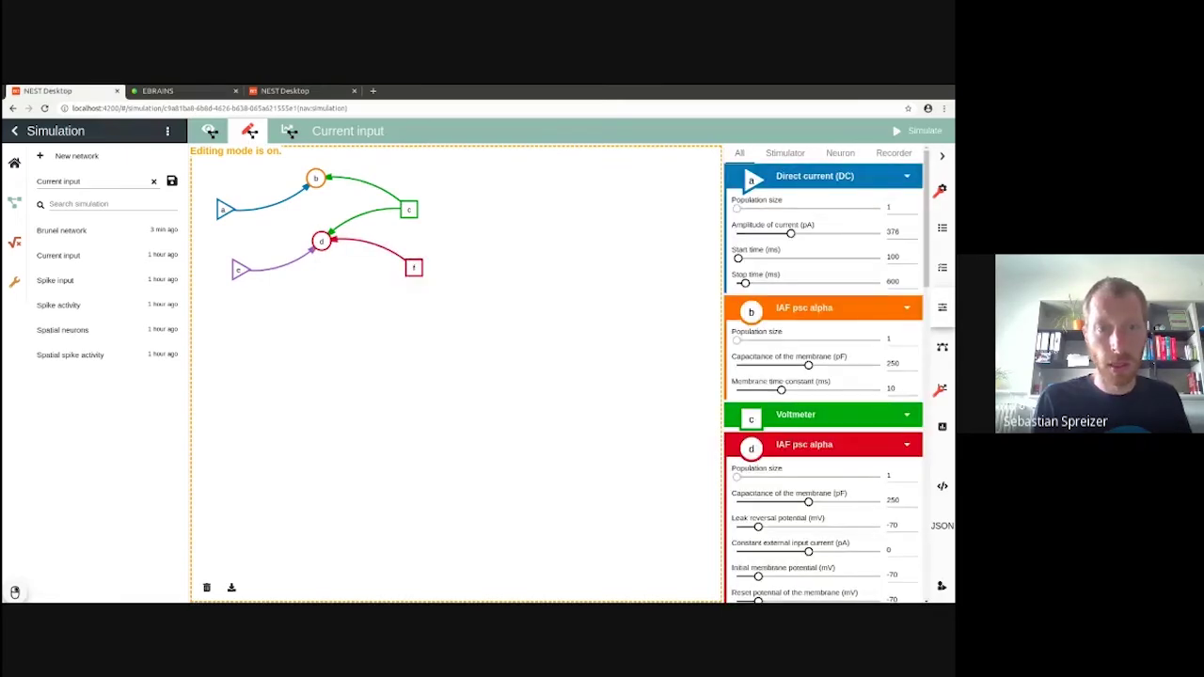
pyautogui.rightClick(360, 213)
pyautogui.click(395, 282)
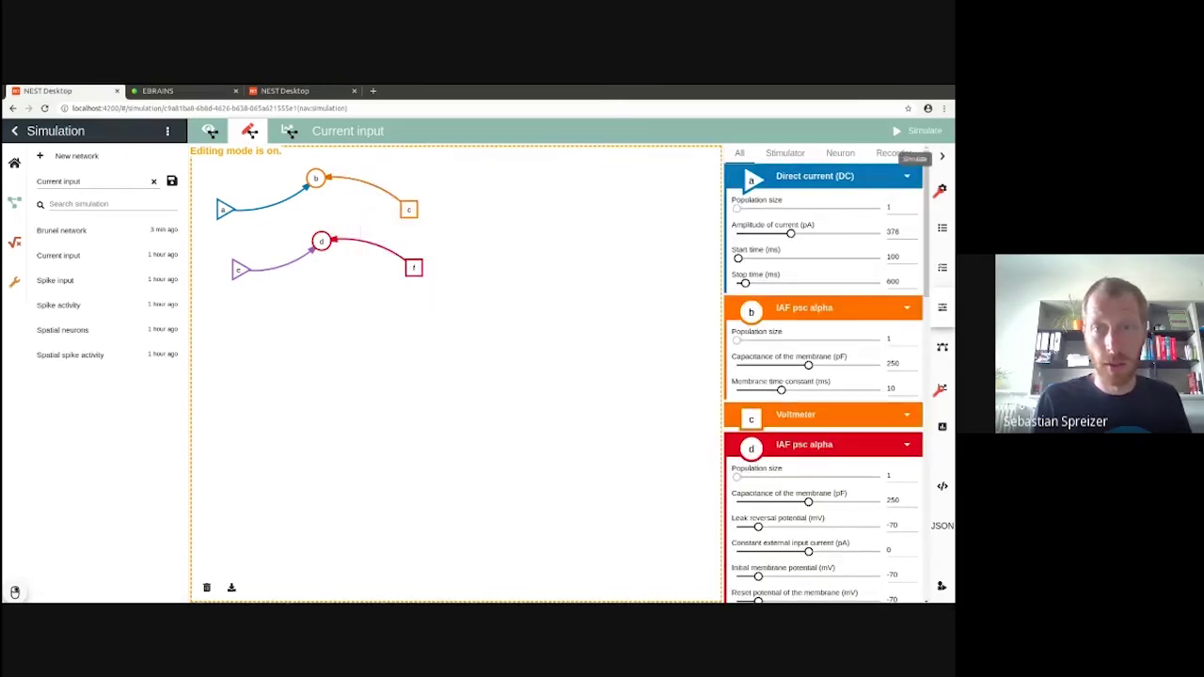
# Step: Run the simulation and set stimulator e's start time to 100 ms and stop time to 600 ms
pyautogui.click(911, 131)
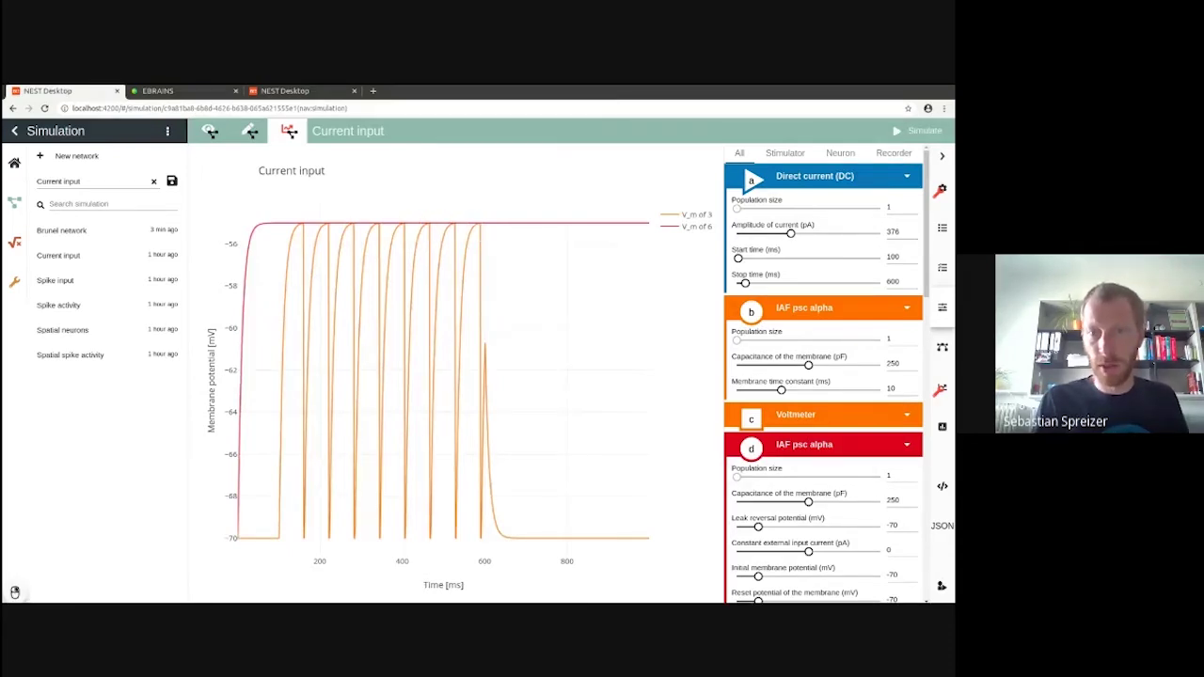
pyautogui.click(785, 152)
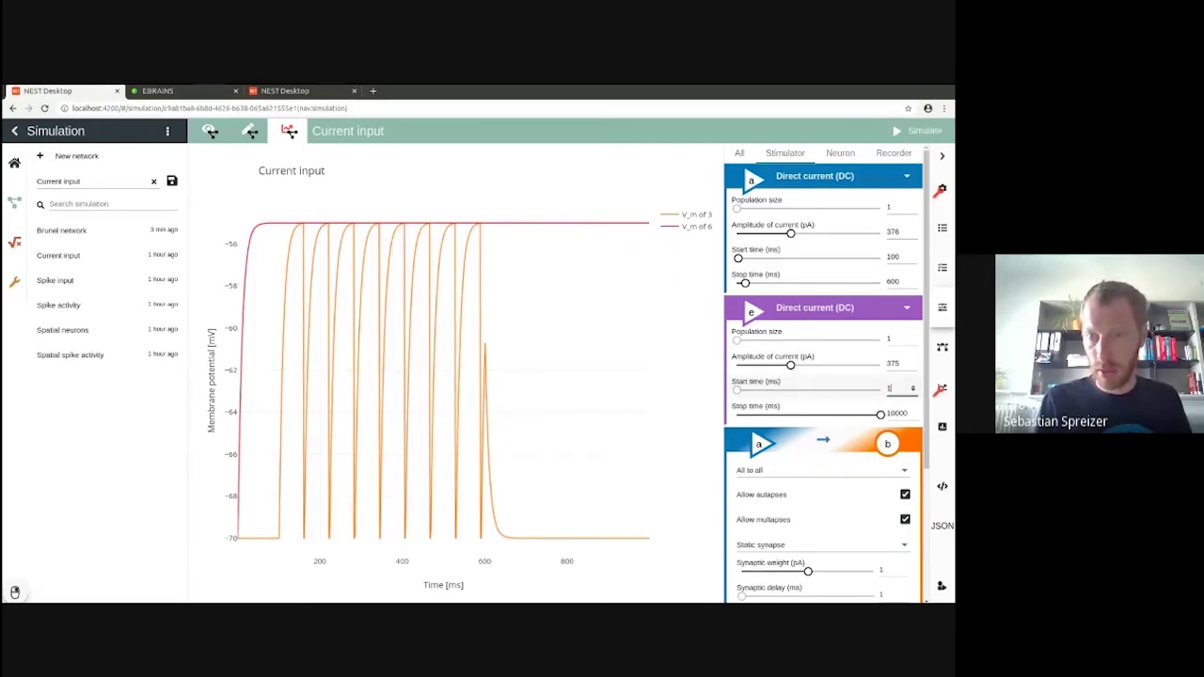
pyautogui.press('Tab')
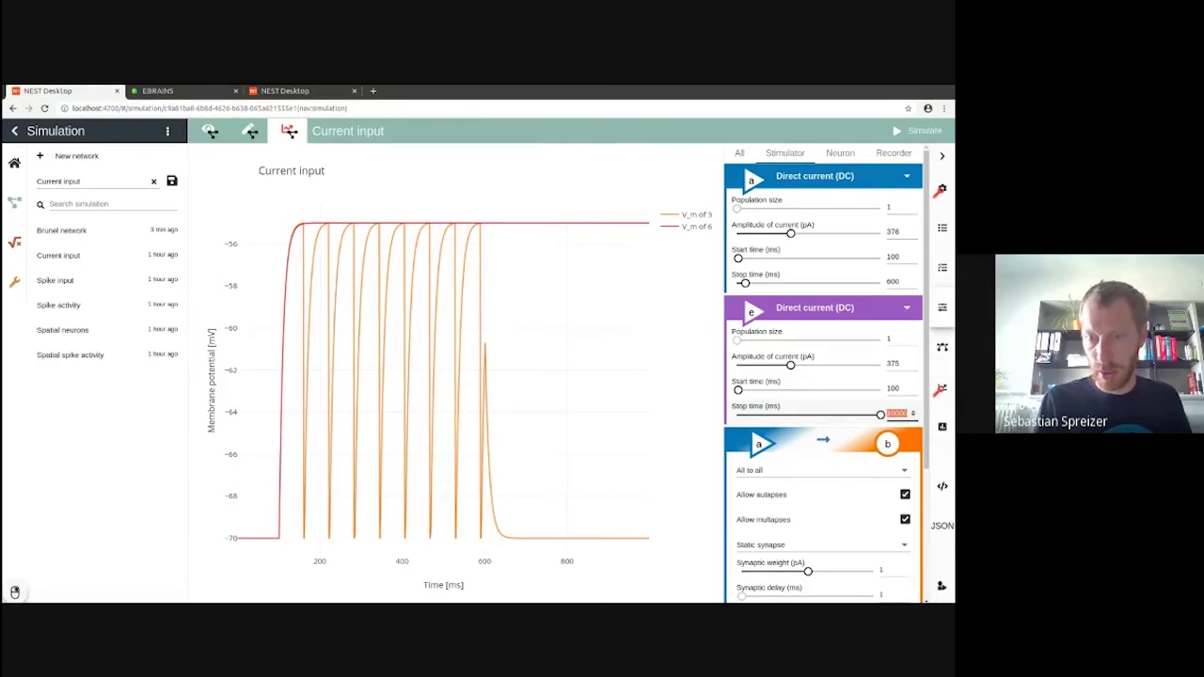
pyautogui.write('600')
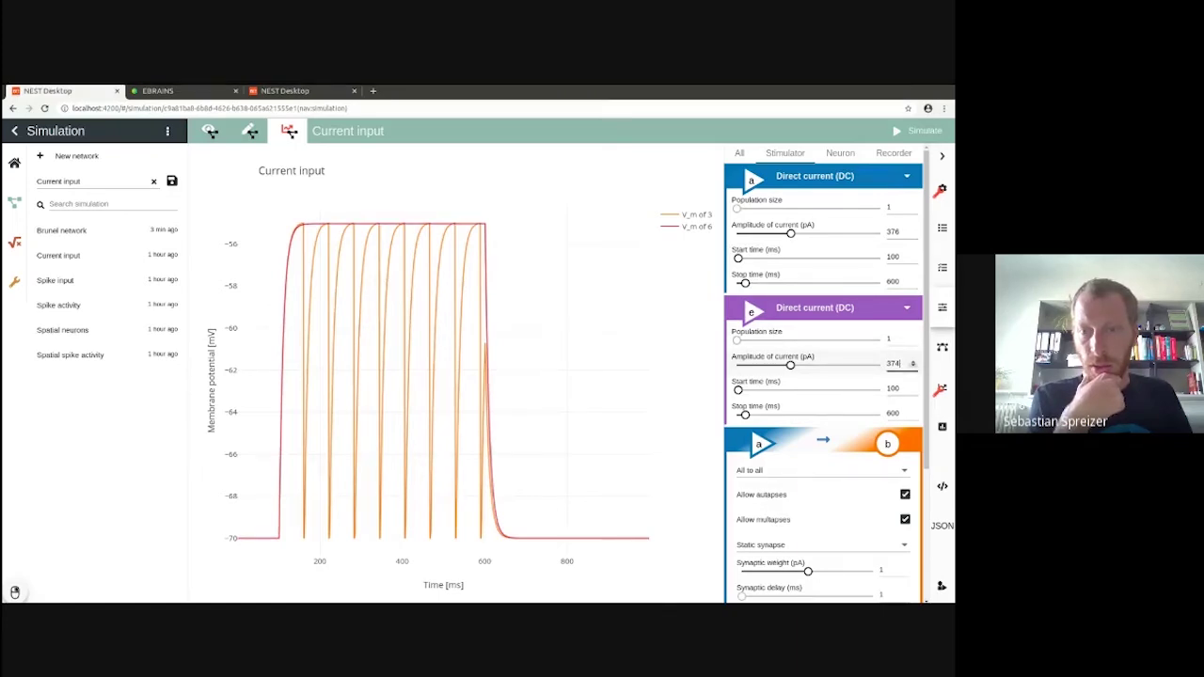
# Step: Change stimulator e to Gaussian white noise with a mean noise current of 370 pA
pyautogui.click(846, 308)
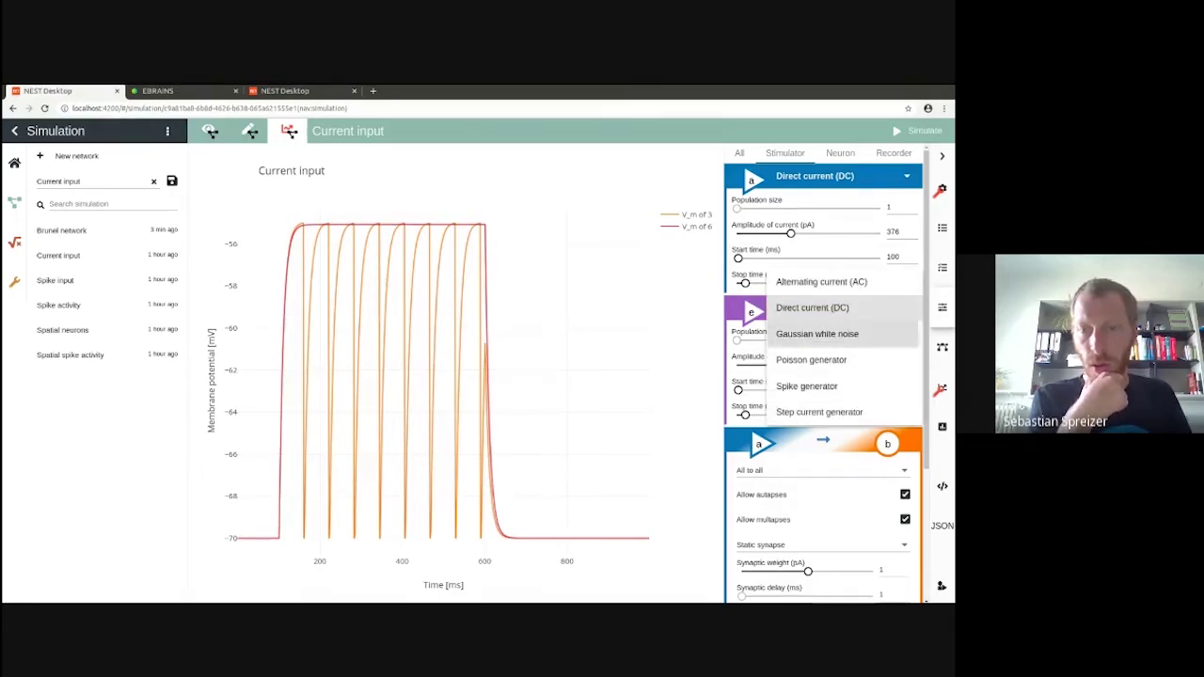
pyautogui.click(817, 334)
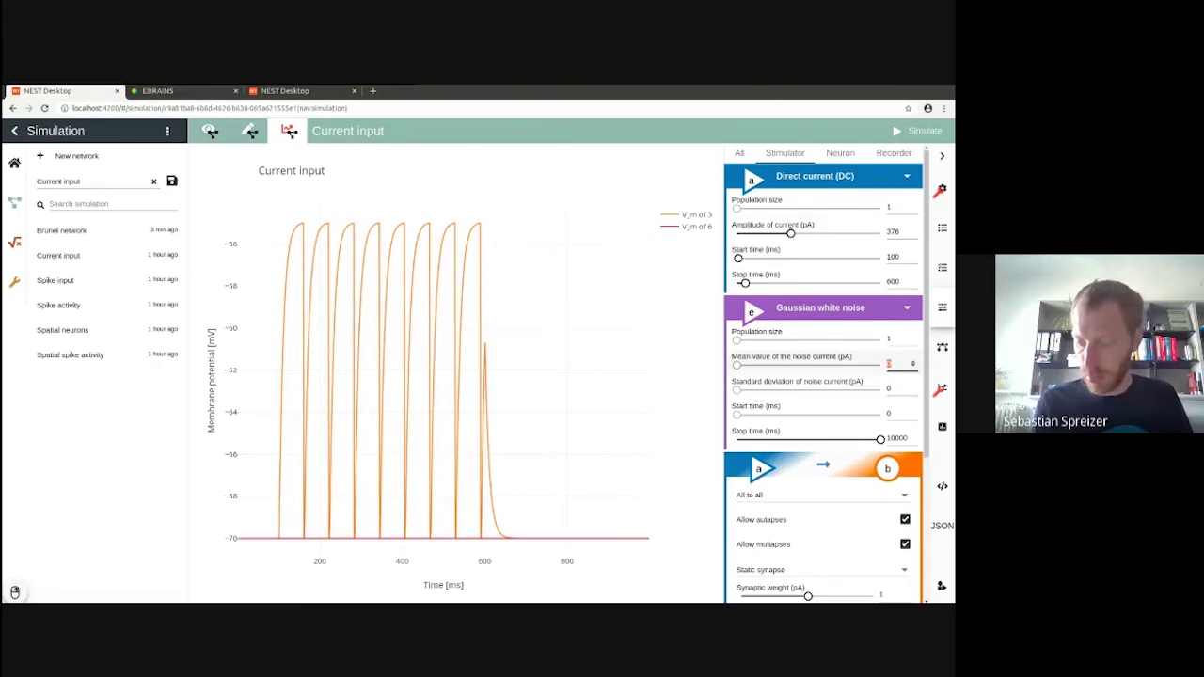
pyautogui.write('375')
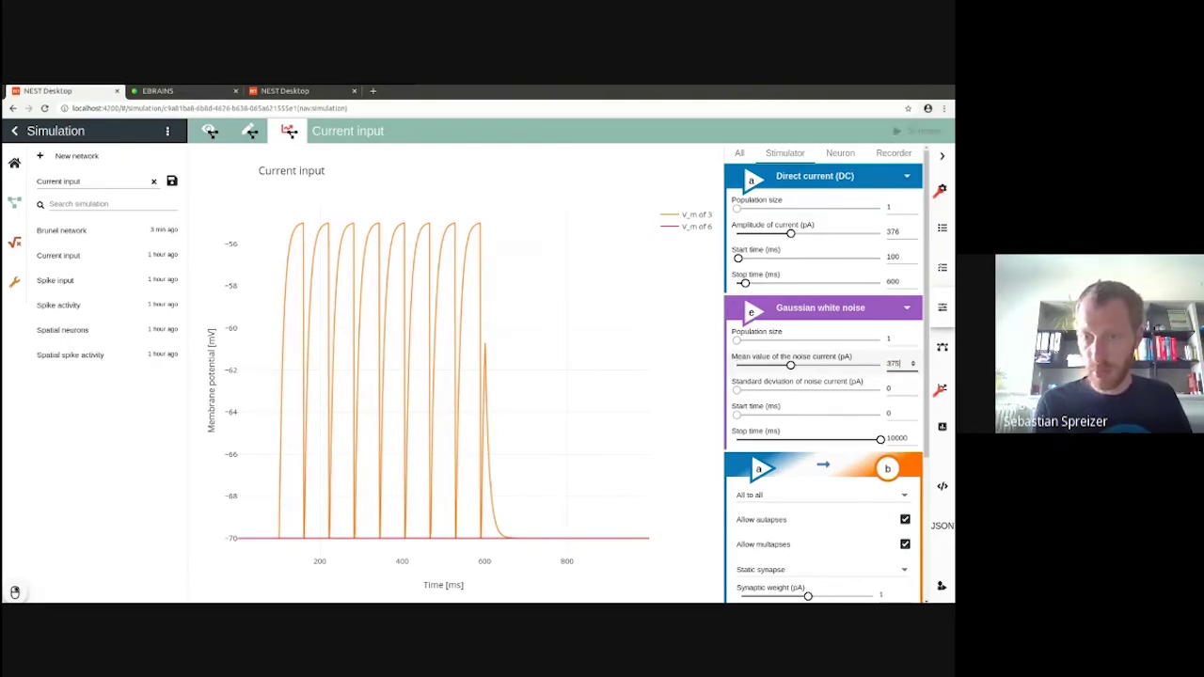
pyautogui.click(891, 388)
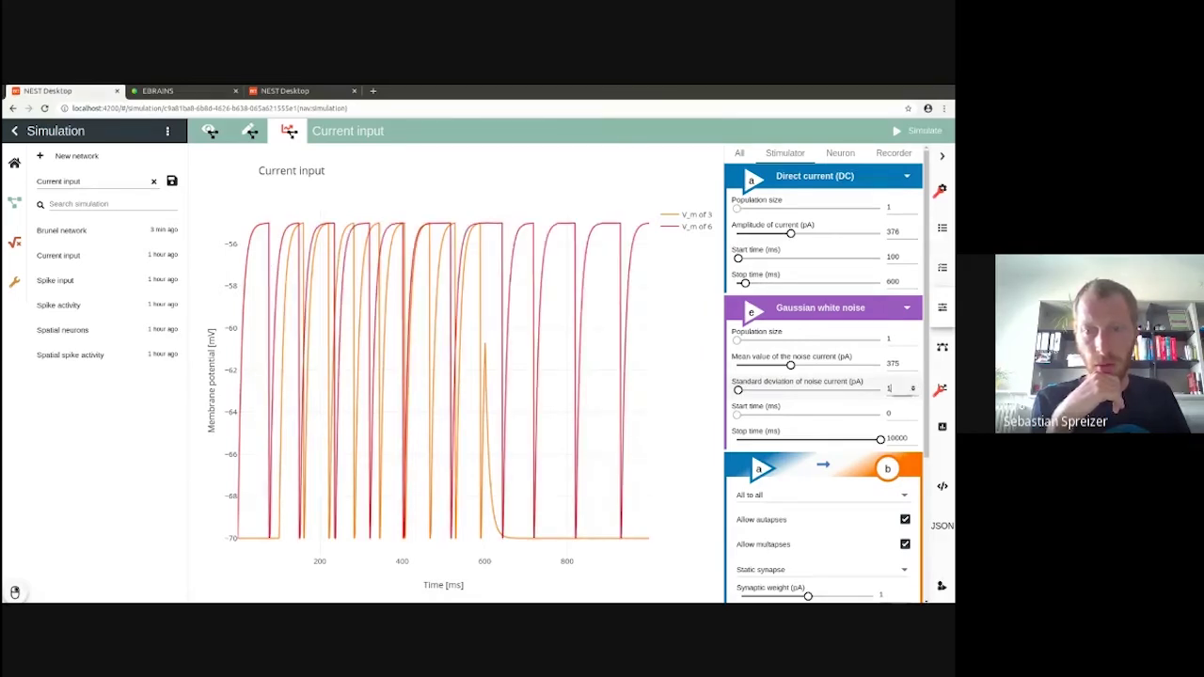
pyautogui.click(900, 363)
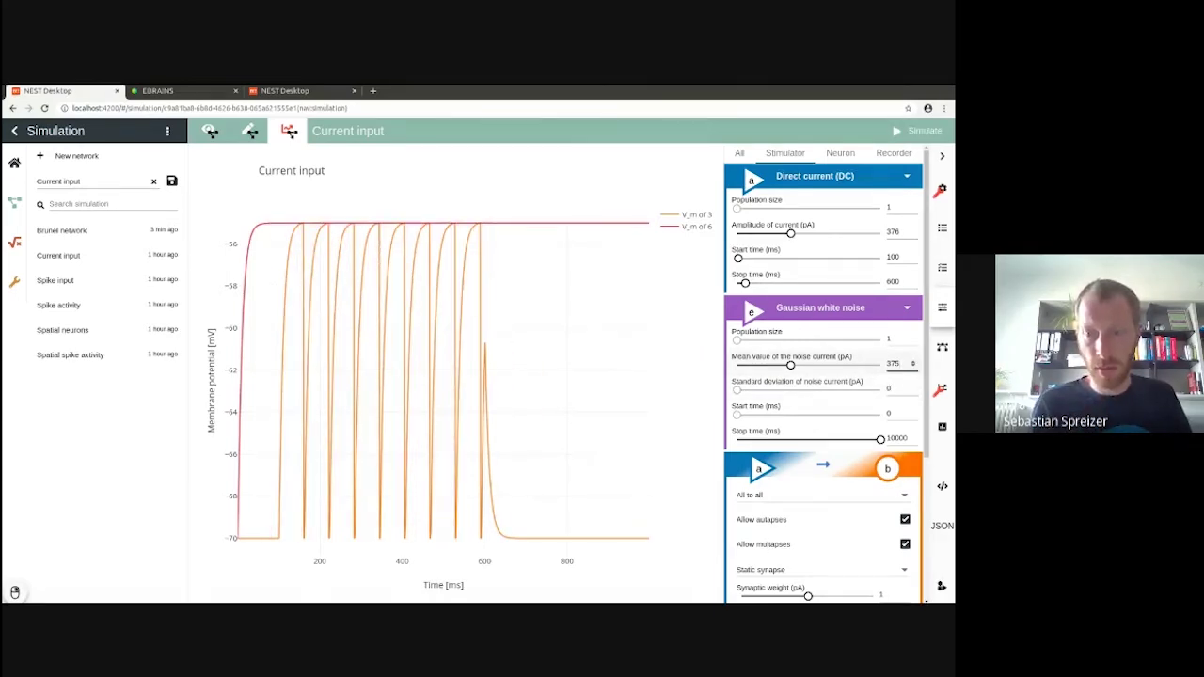
# Step: Increase the standard deviation of stimulator e's noise current stepwise to 14 pA while examining the membrane potential plot
pyautogui.click(892, 388)
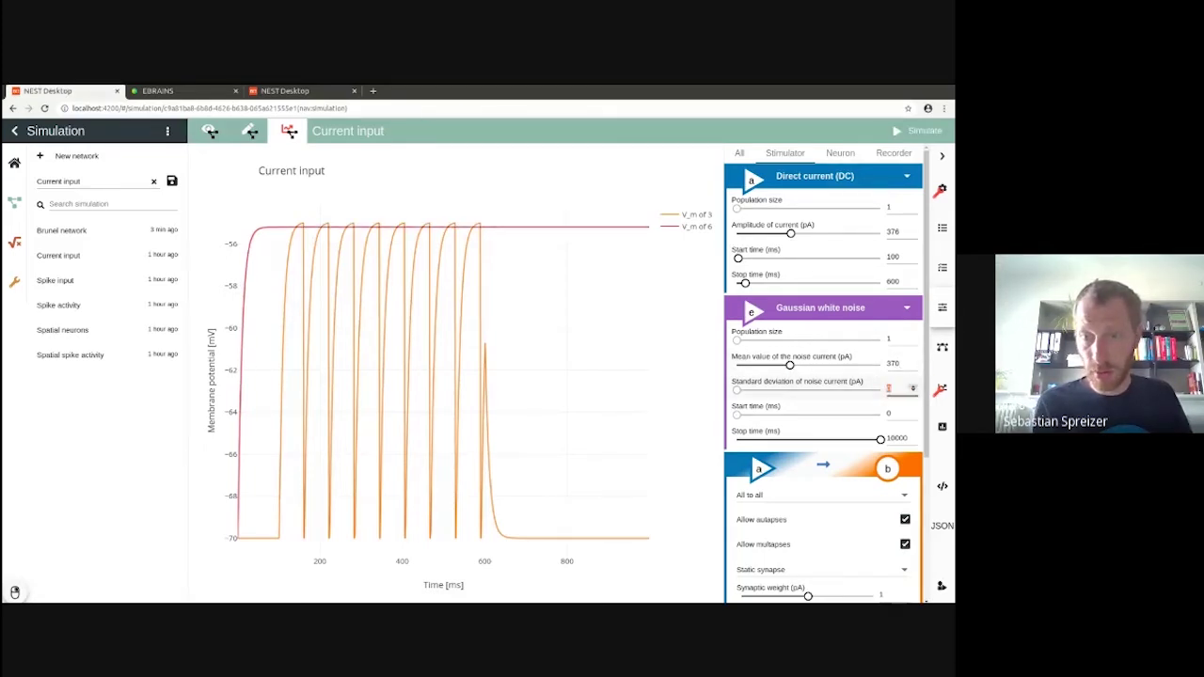
pyautogui.click(913, 384)
pyautogui.click(912, 385)
pyautogui.click(912, 385)
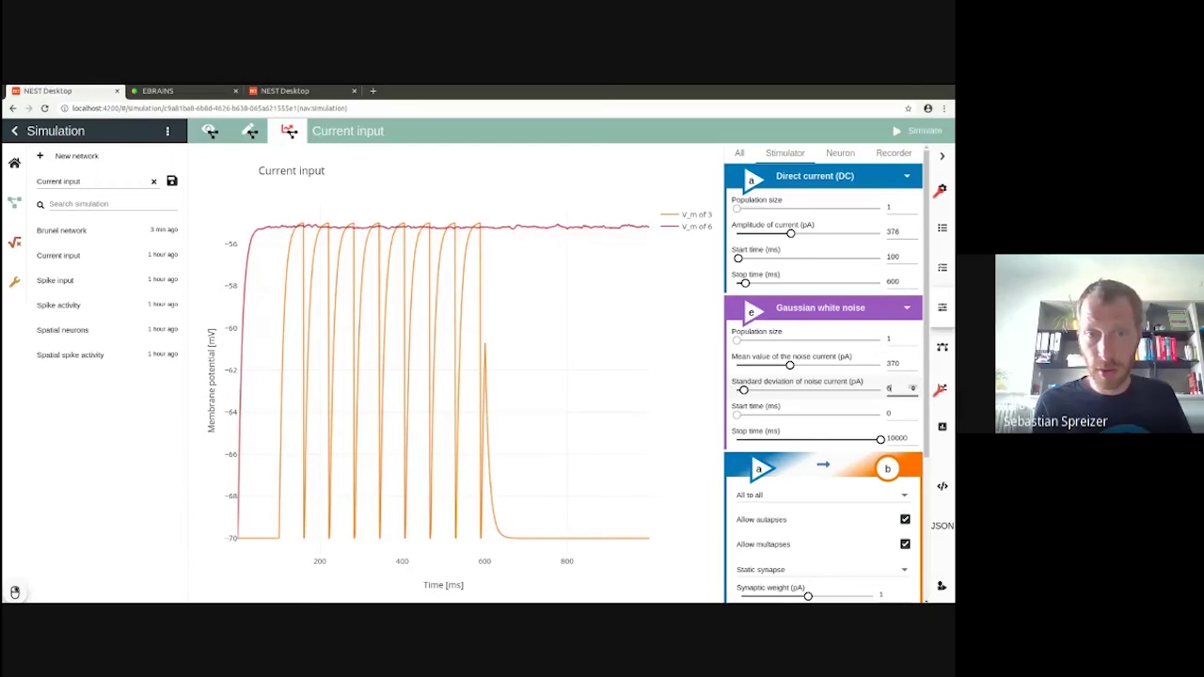
pyautogui.click(912, 385)
pyautogui.moveTo(269, 208); pyautogui.dragTo(519, 255)
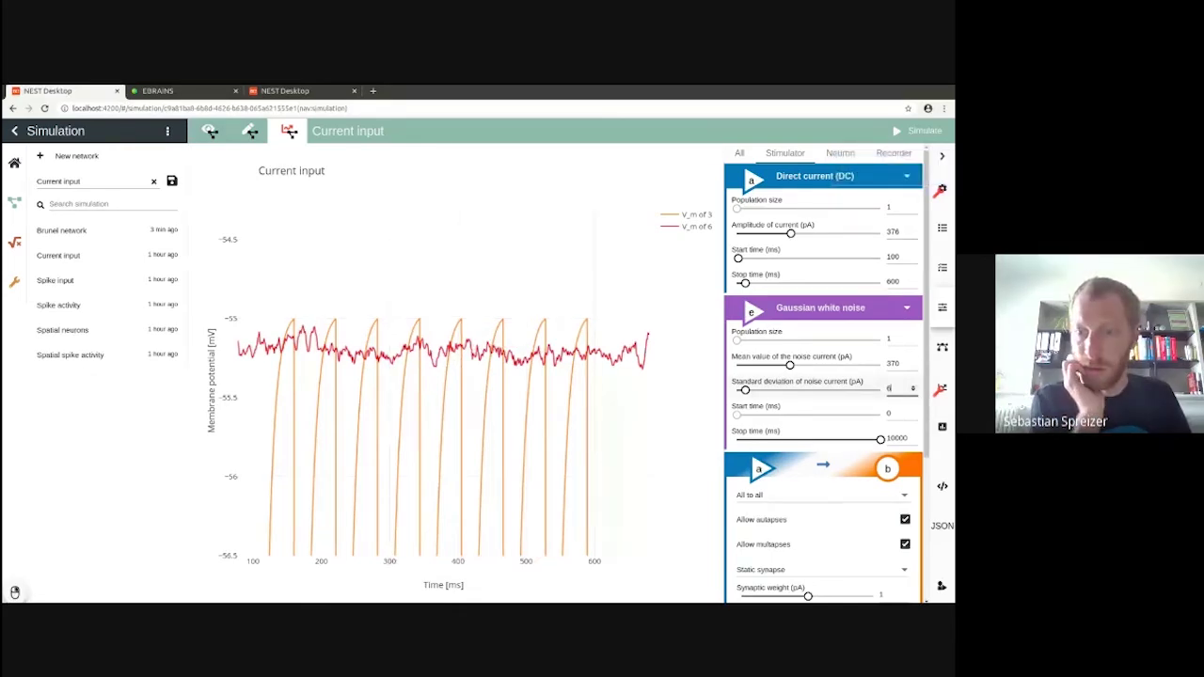
pyautogui.click(912, 385)
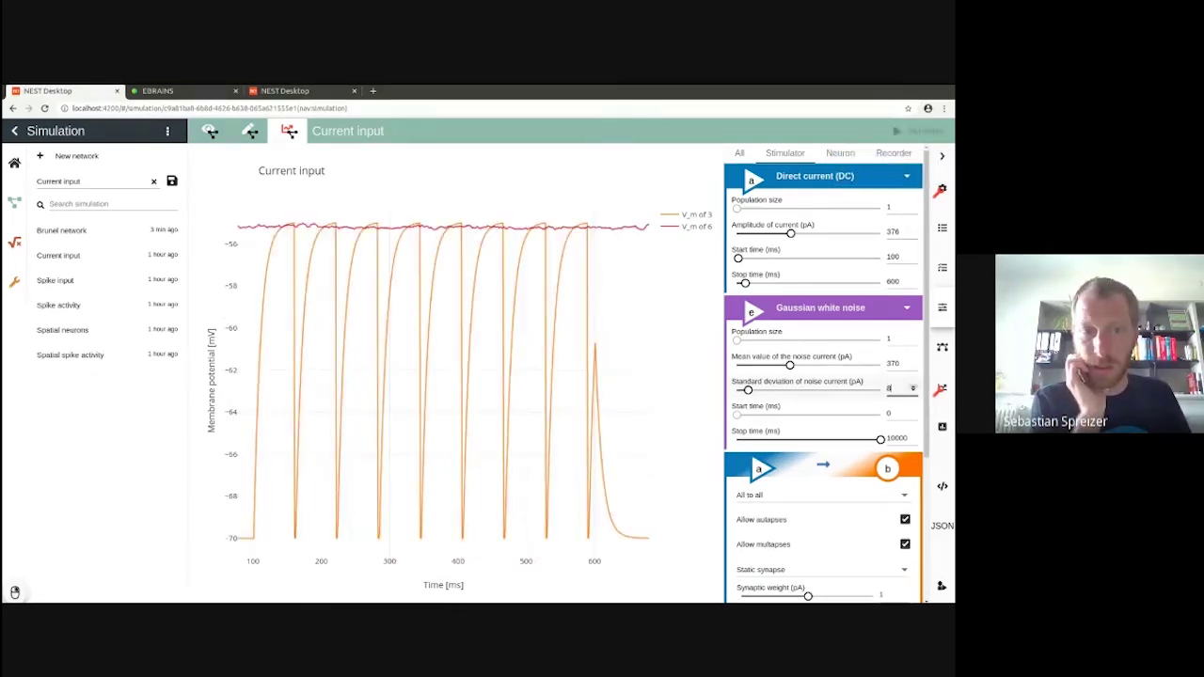
pyautogui.press('Up')
pyautogui.press('Up')
pyautogui.press('Up')
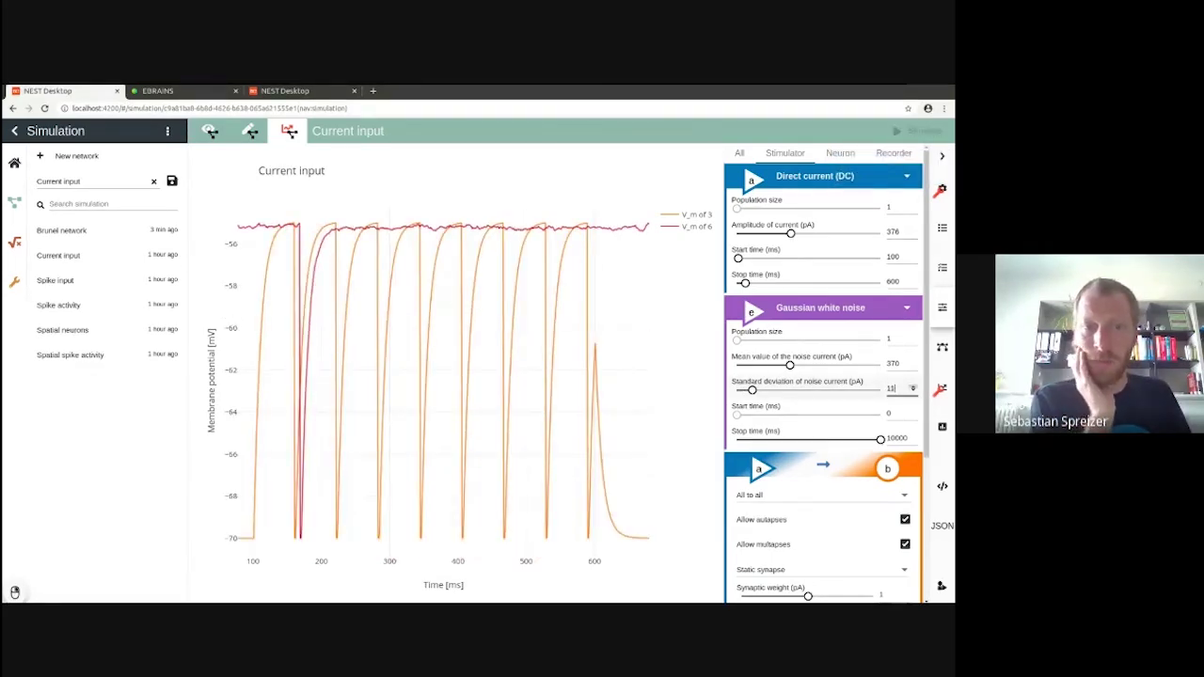
pyautogui.click(912, 386)
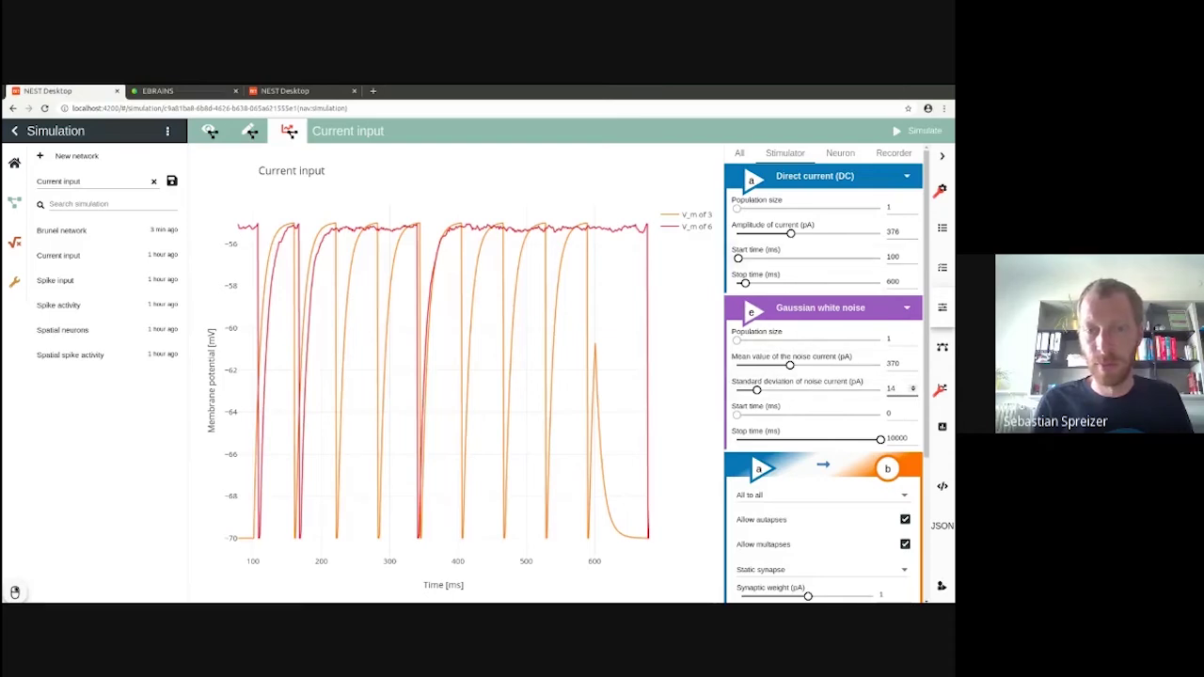
# Step: Change stimulator a to Gaussian white noise with mean 376 pA and standard deviation 5 pA, and run the simulation
pyautogui.click(815, 176)
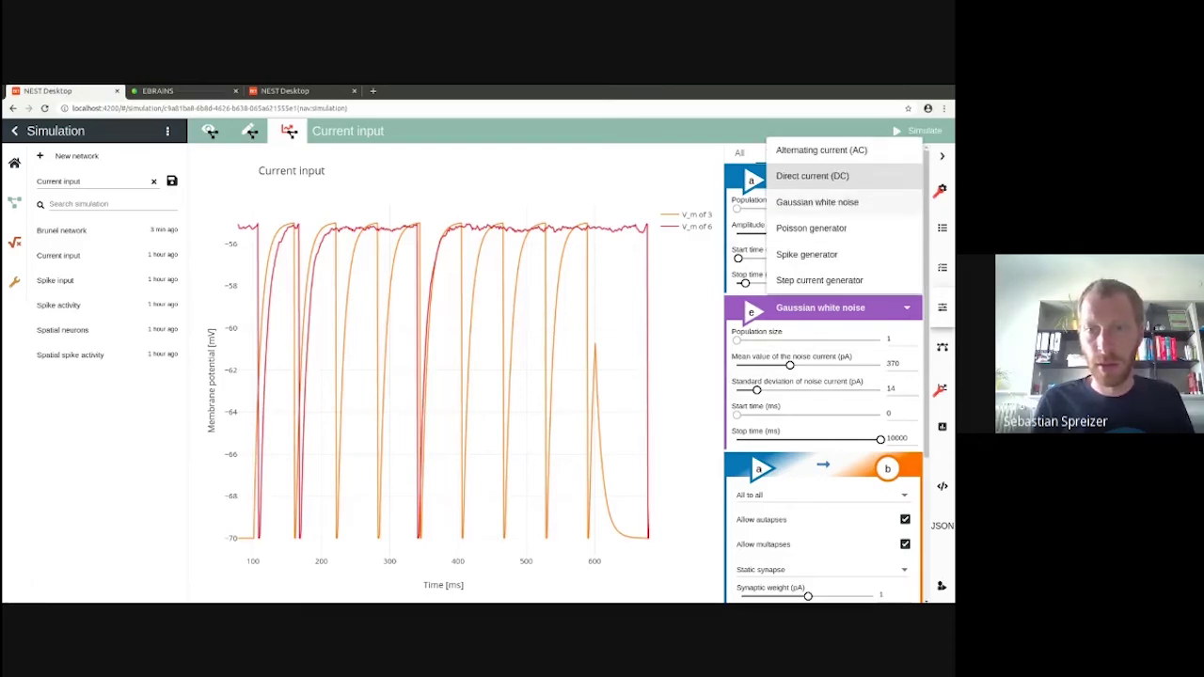
pyautogui.click(818, 202)
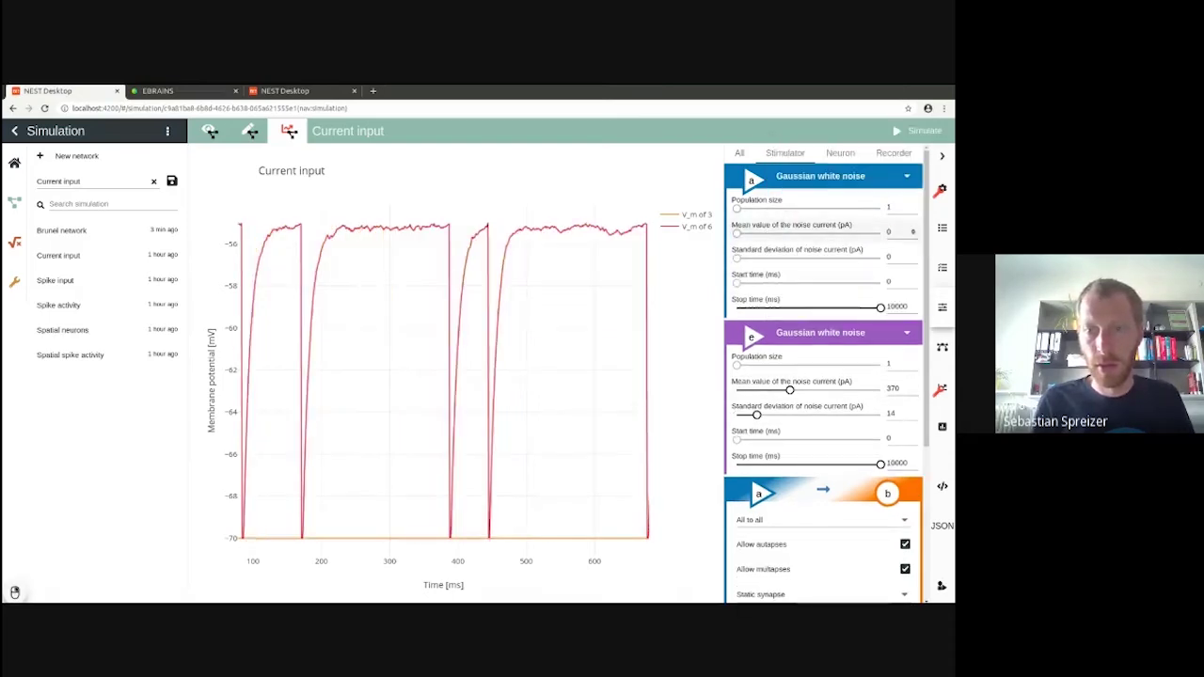
pyautogui.write('376')
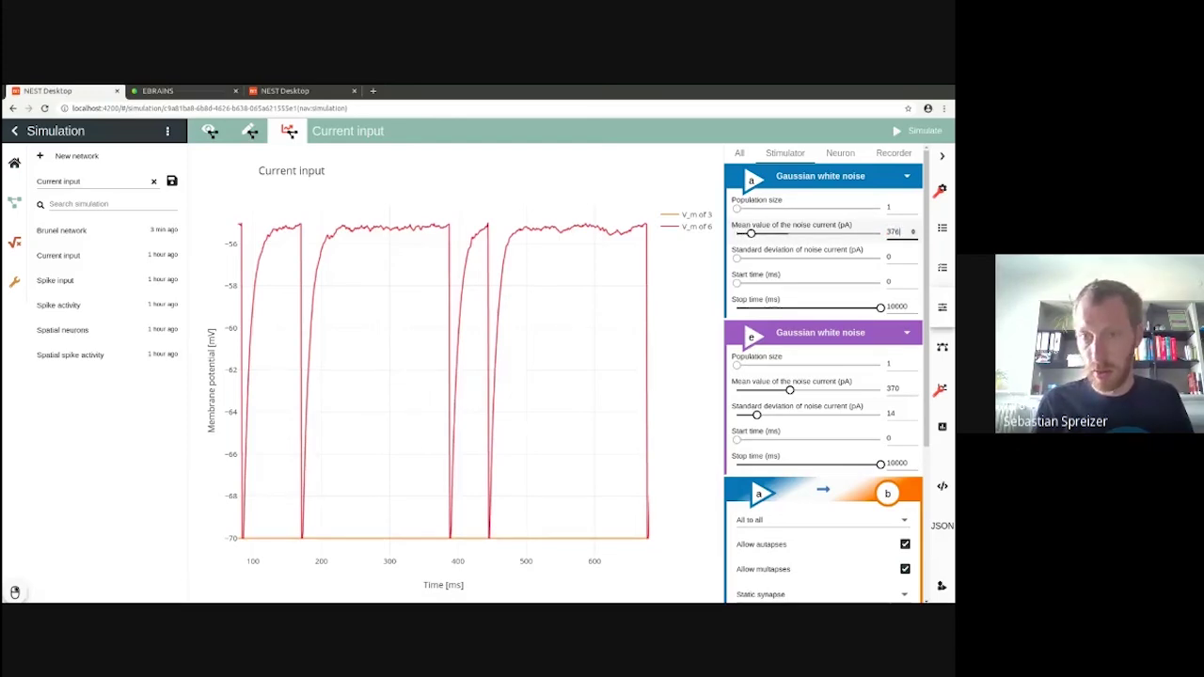
pyautogui.press('Tab')
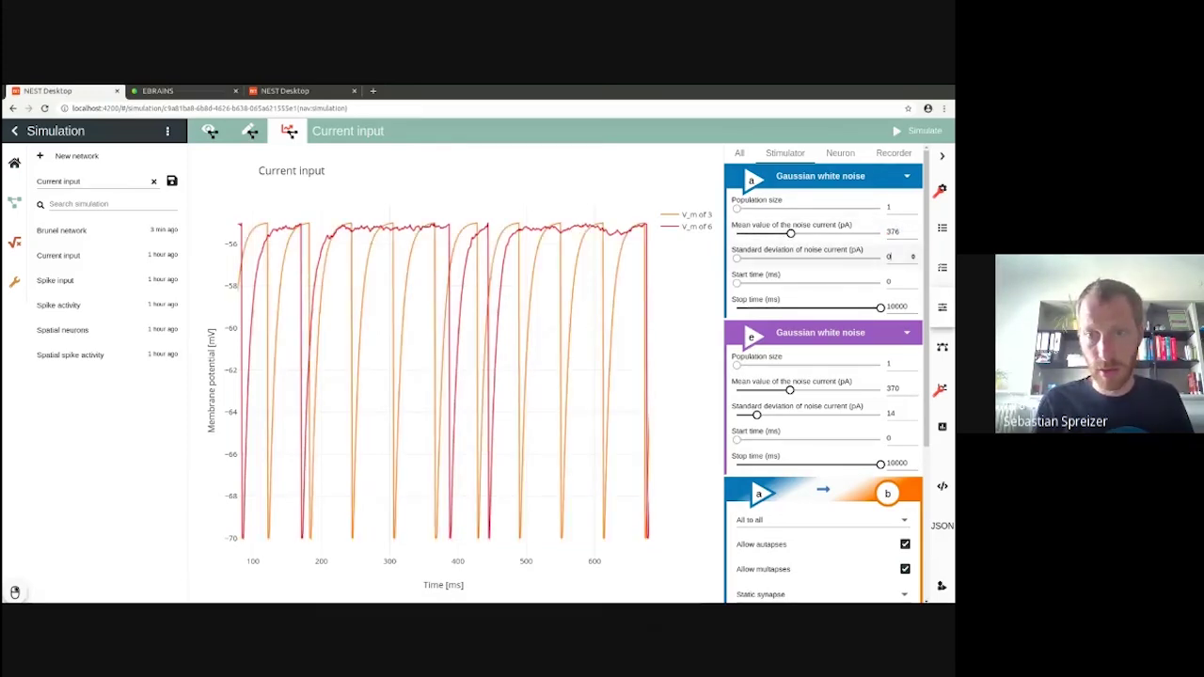
pyautogui.write('5')
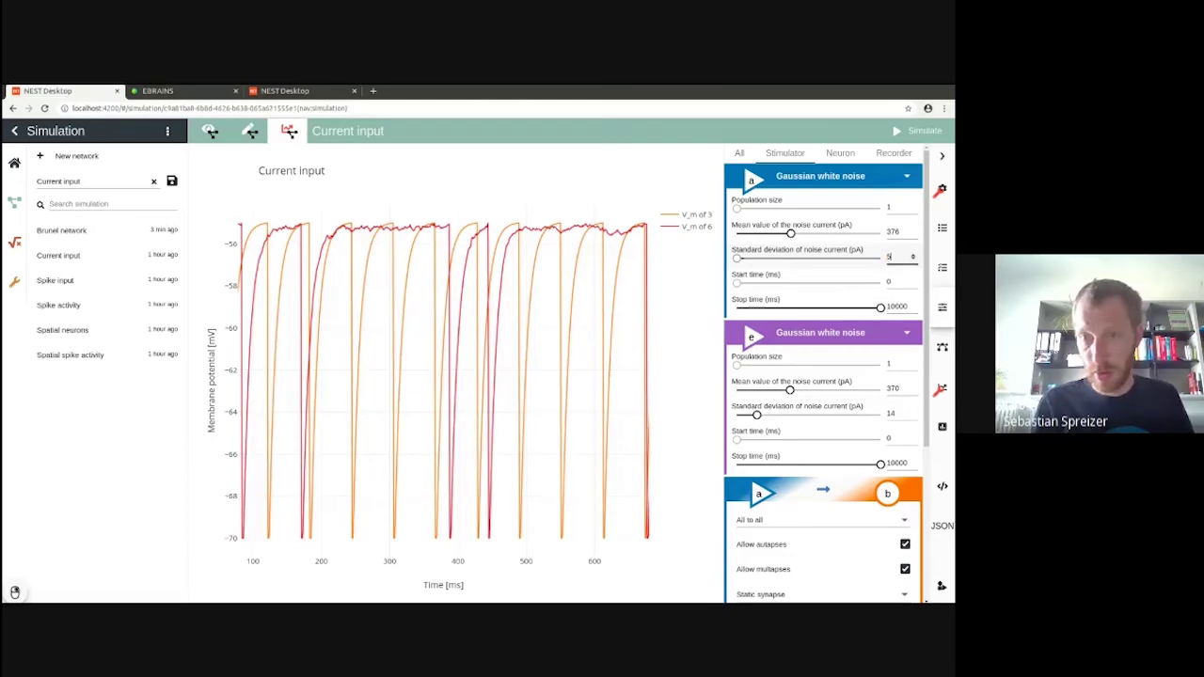
pyautogui.click(917, 131)
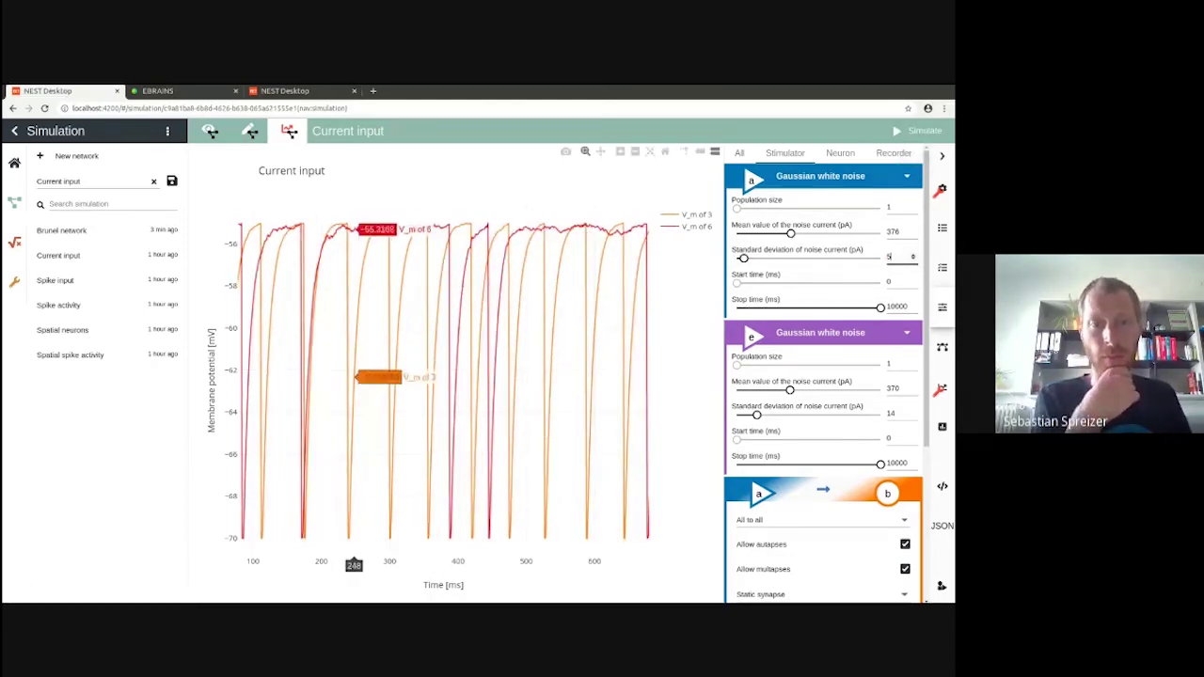
# Step: Set the population size of neurons b and d to 10 each and run the simulation
pyautogui.click(895, 363)
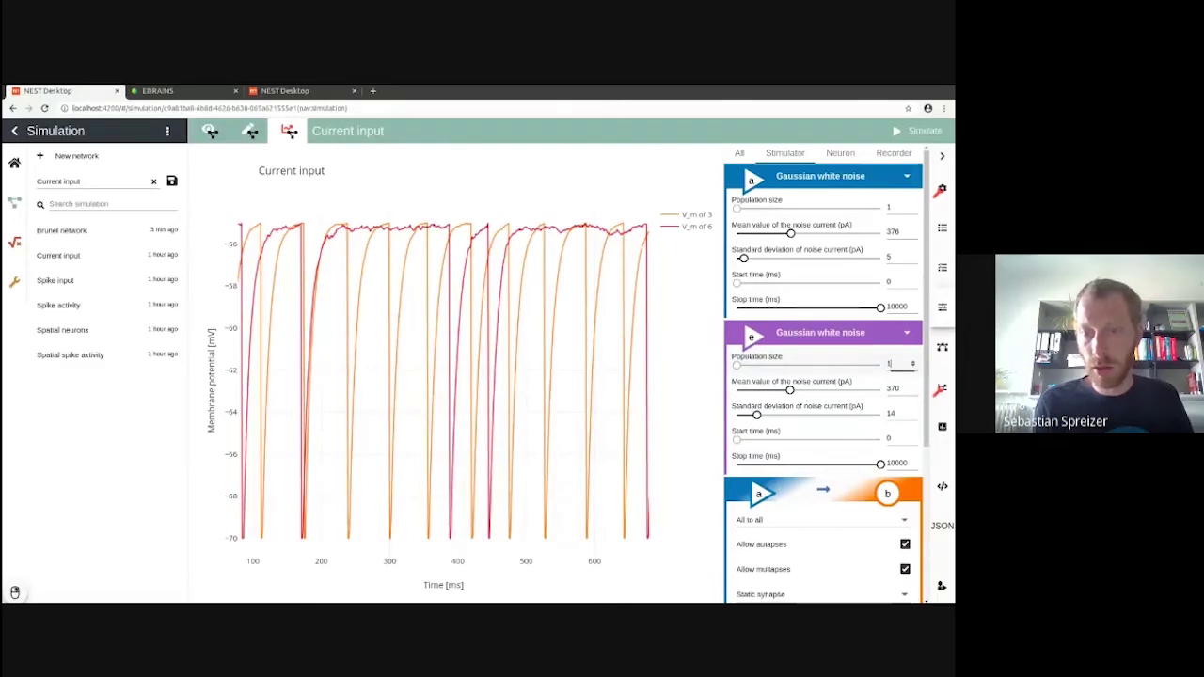
pyautogui.click(840, 153)
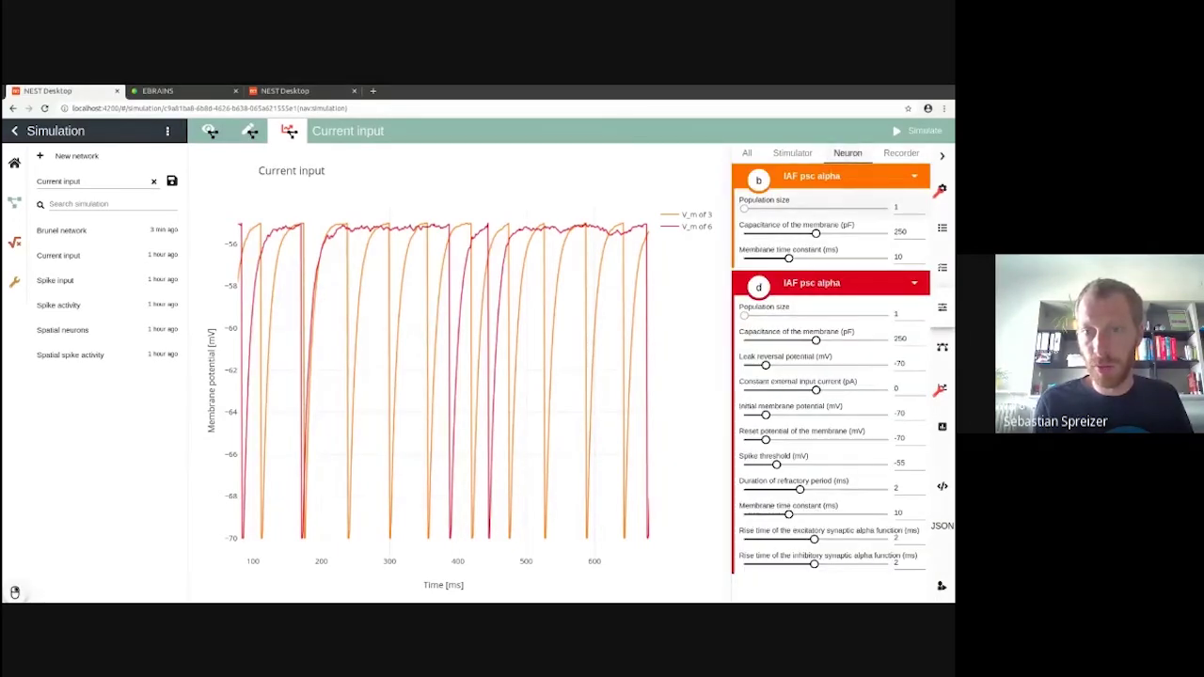
pyautogui.click(898, 207)
pyautogui.write('0')
pyautogui.click(898, 314)
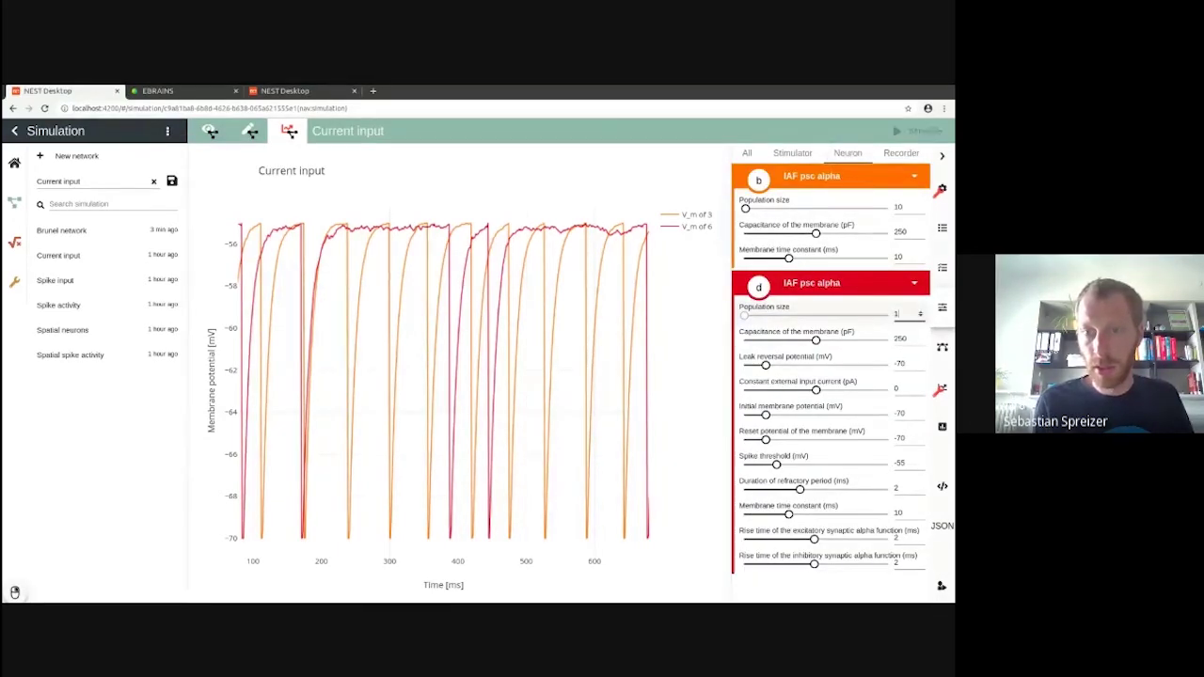
pyautogui.click(917, 130)
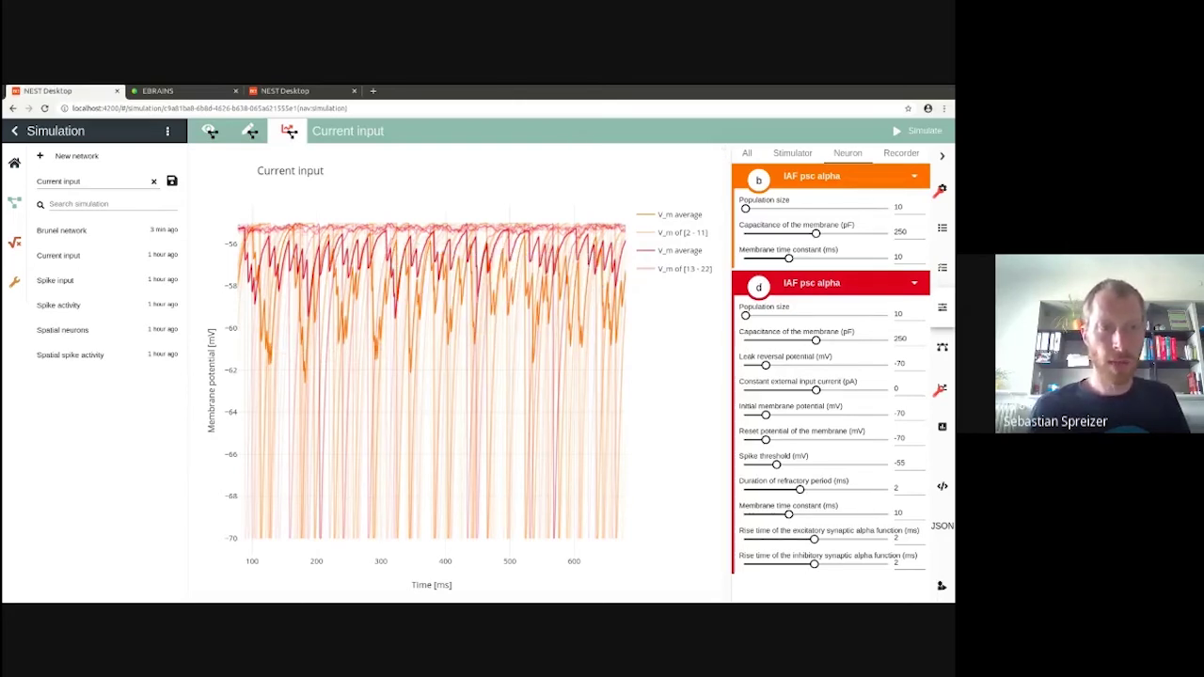
# Step: Rename the simulation as "My simulation" and save it to the protocol list
pyautogui.press('BackSpace')
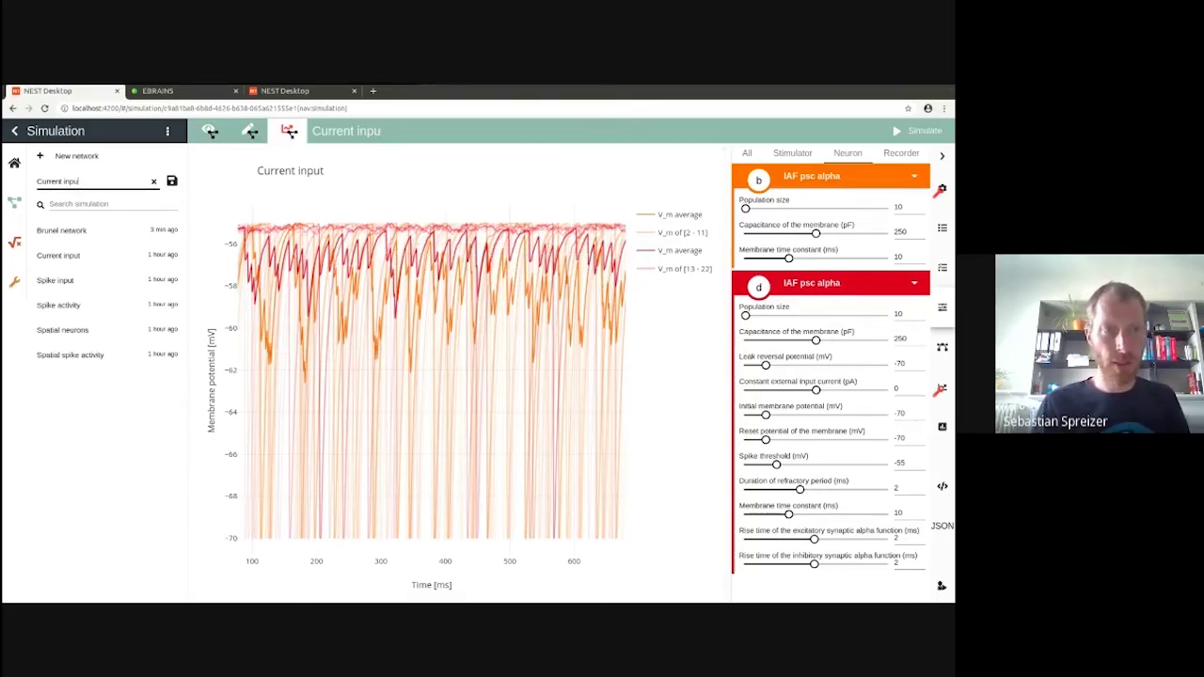
pyautogui.press('BackSpace')
pyautogui.press('BackSpace')
pyautogui.press('BackSpace')
pyautogui.press('BackSpace')
pyautogui.press('BackSpace')
pyautogui.press('BackSpace')
pyautogui.press('BackSpace')
pyautogui.press('BackSpace')
pyautogui.press('BackSpace')
pyautogui.press('BackSpace')
pyautogui.press('BackSpace')
pyautogui.press('BackSpace')
pyautogui.write('My')
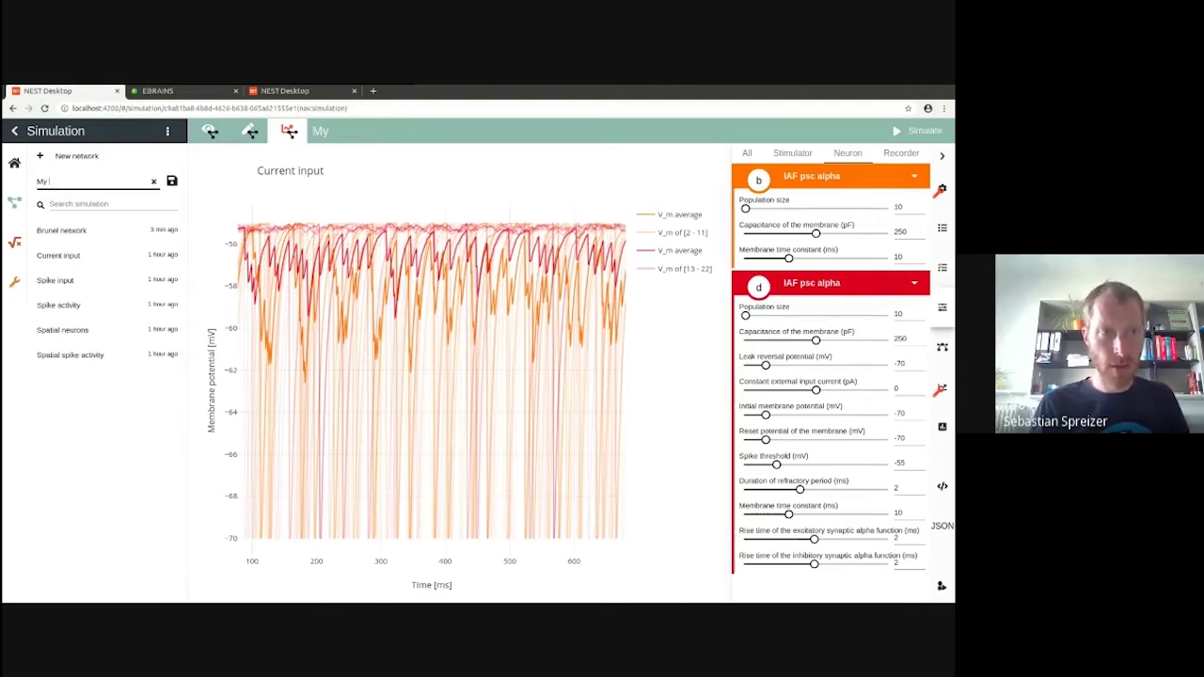
pyautogui.write(' simulation')
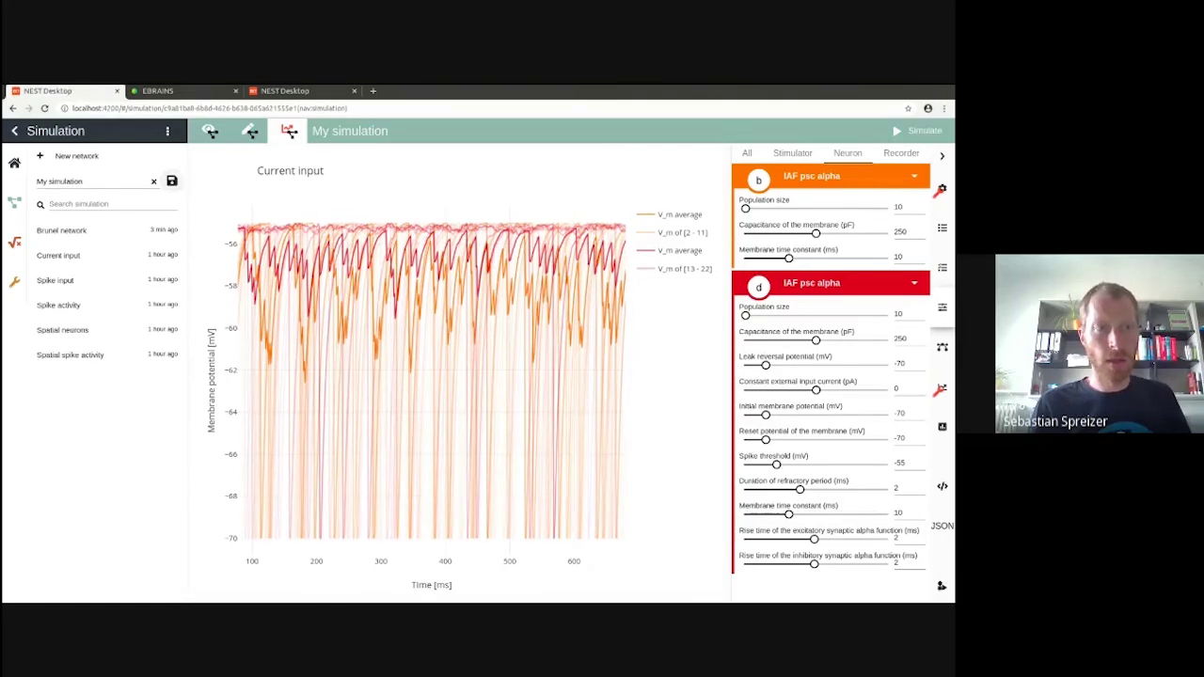
pyautogui.click(171, 181)
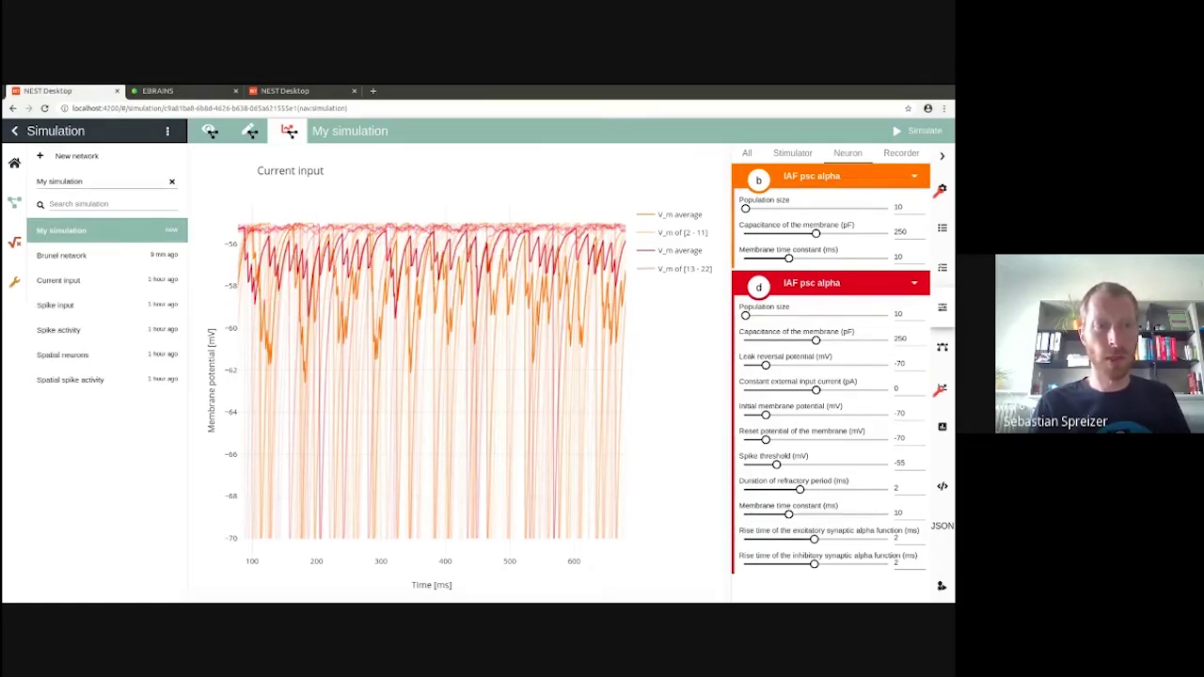
# Step: Download all simulation protocols as a JSON file
pyautogui.click(167, 130)
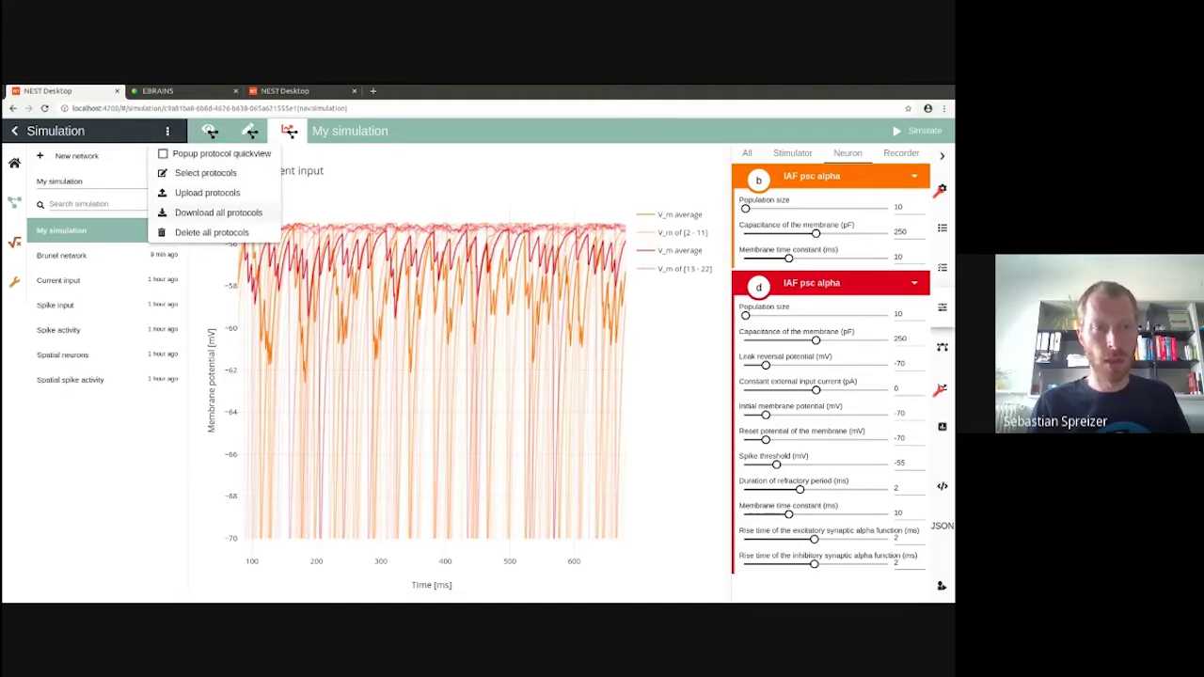
pyautogui.click(206, 212)
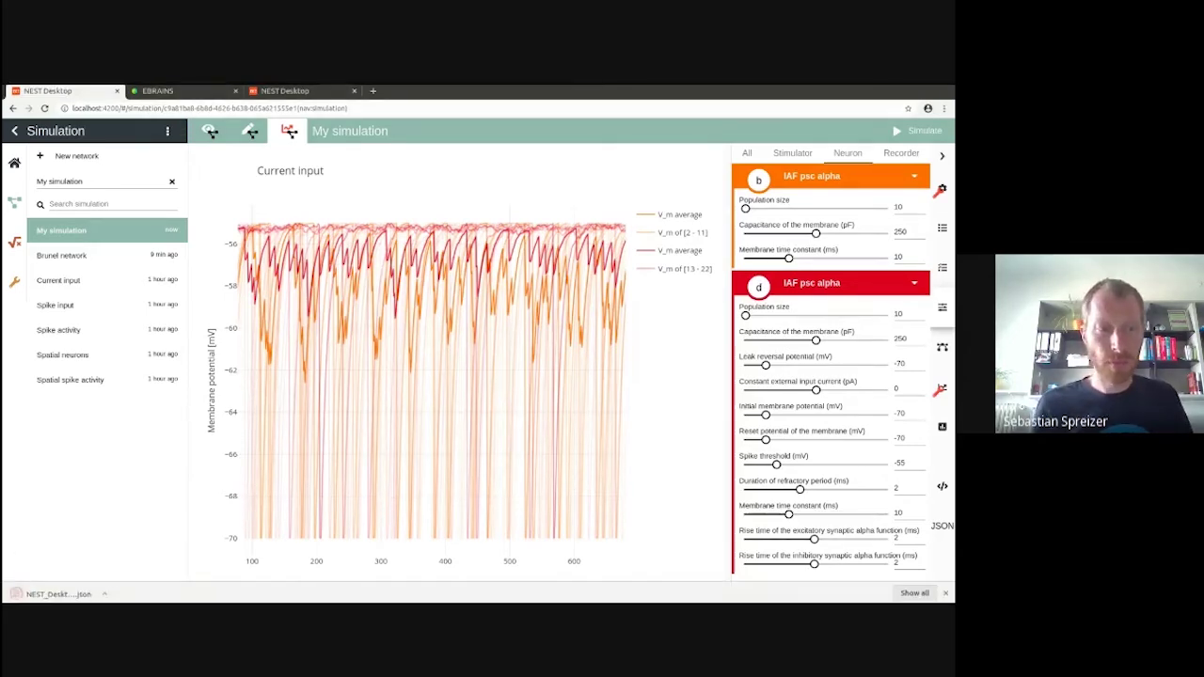
# Step: Delete all stored protocols and restore them by uploading the downloaded protocol file
pyautogui.click(167, 131)
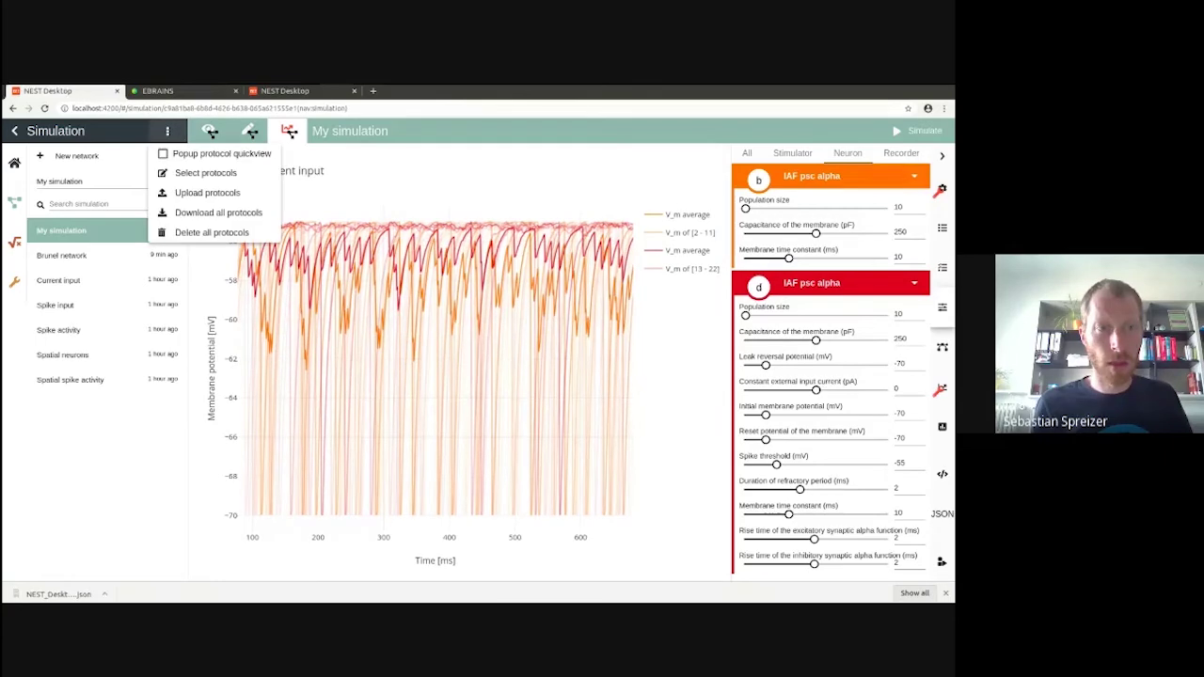
pyautogui.click(263, 232)
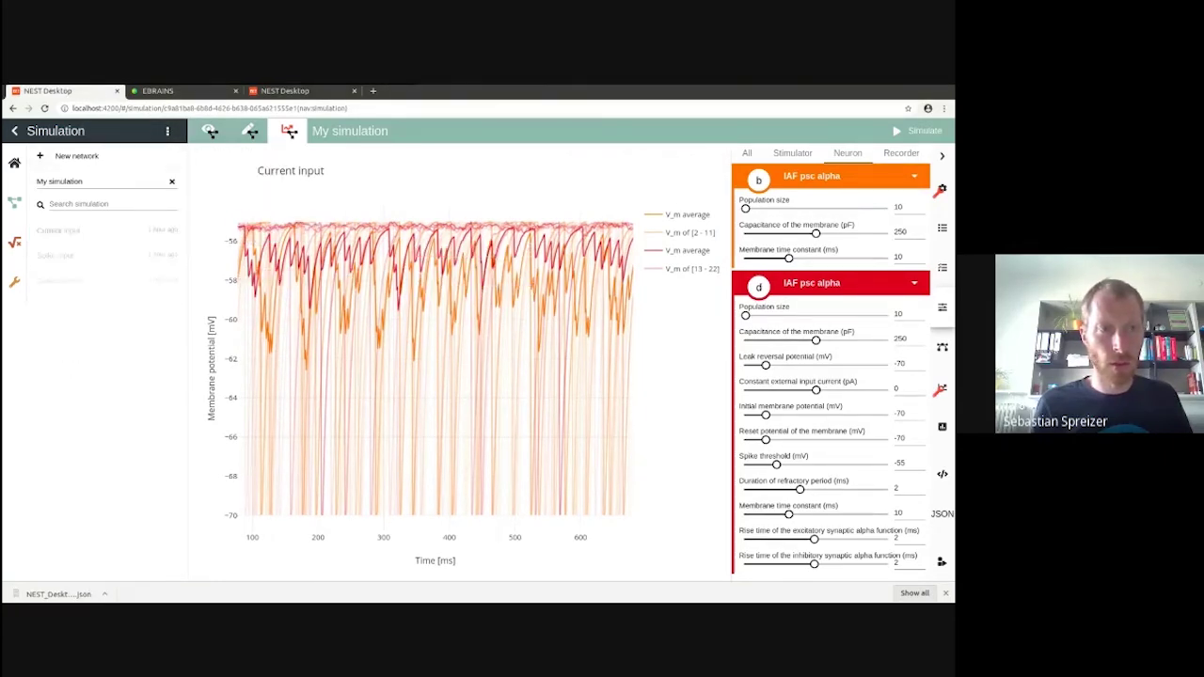
pyautogui.click(167, 131)
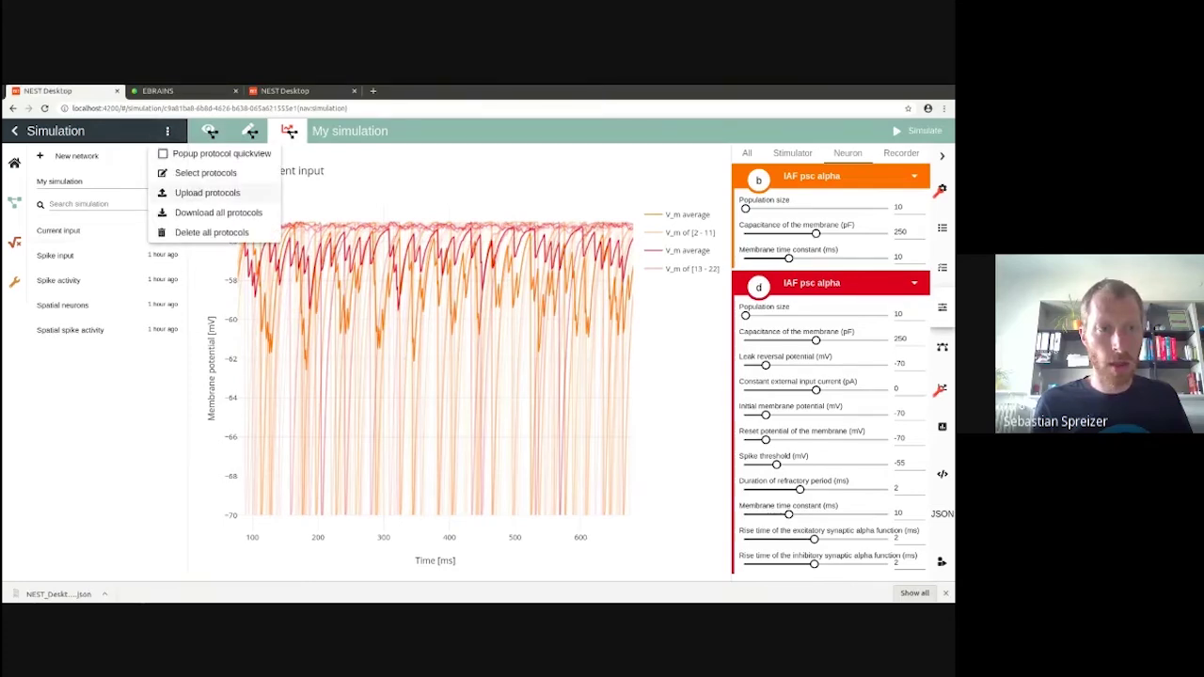
pyautogui.click(207, 193)
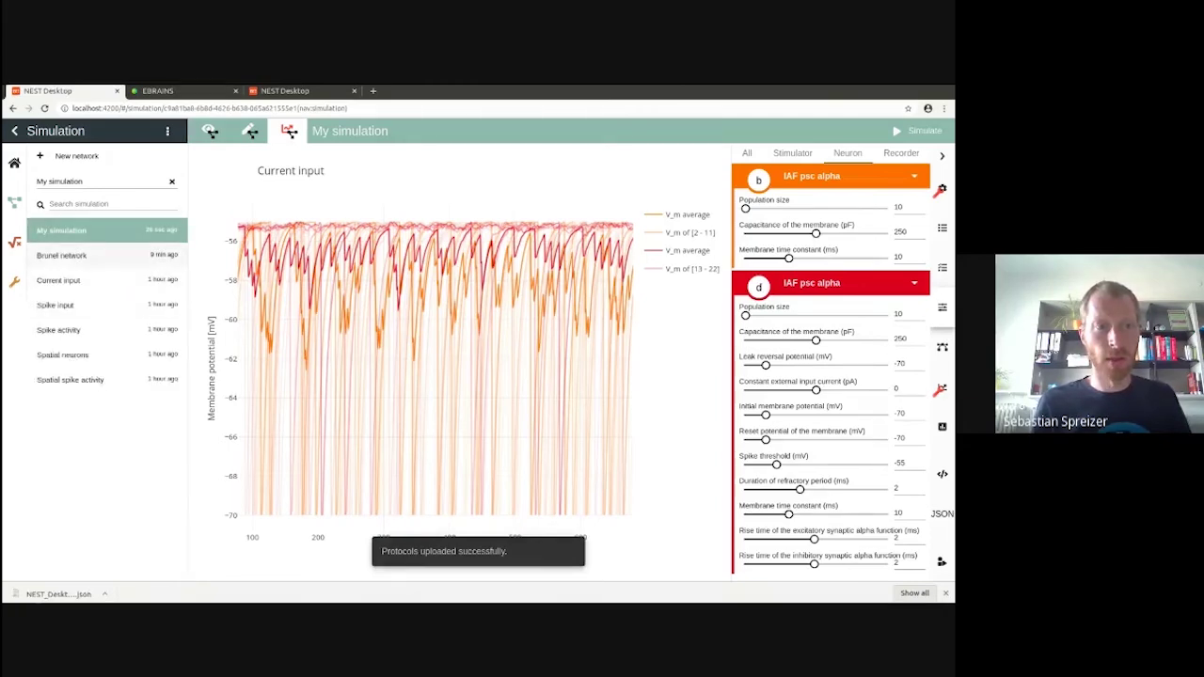
# Step: Load the Brunel network, run its simulation and view the generated script code
pyautogui.click(106, 255)
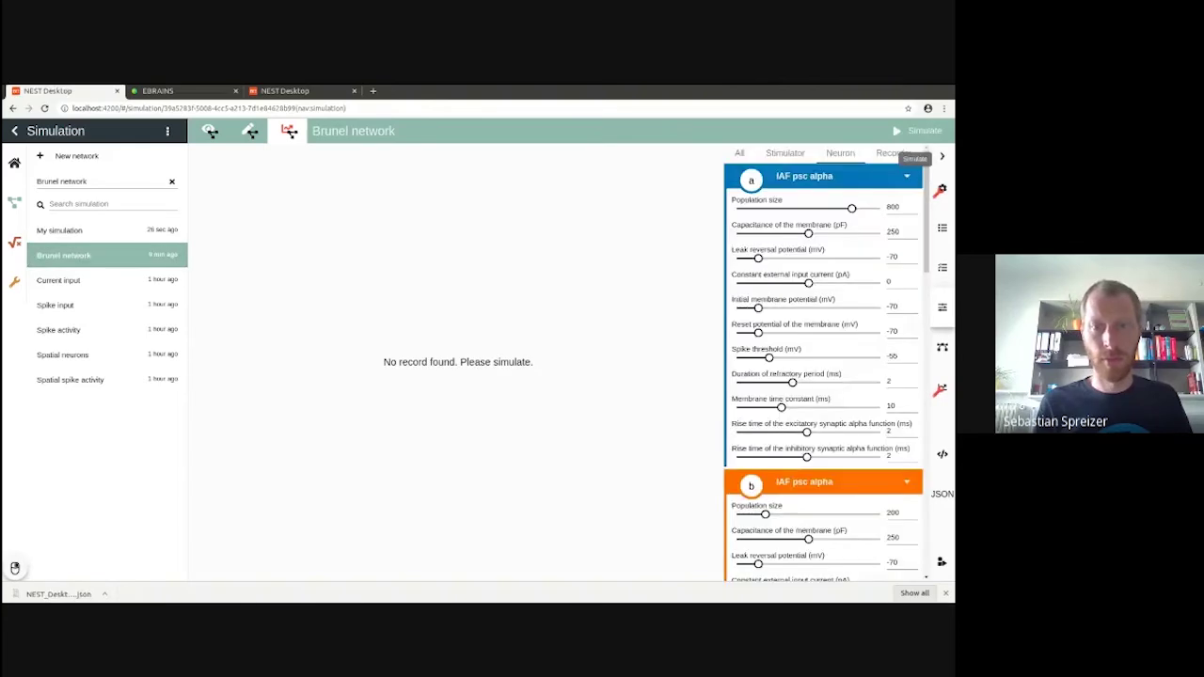
pyautogui.click(917, 131)
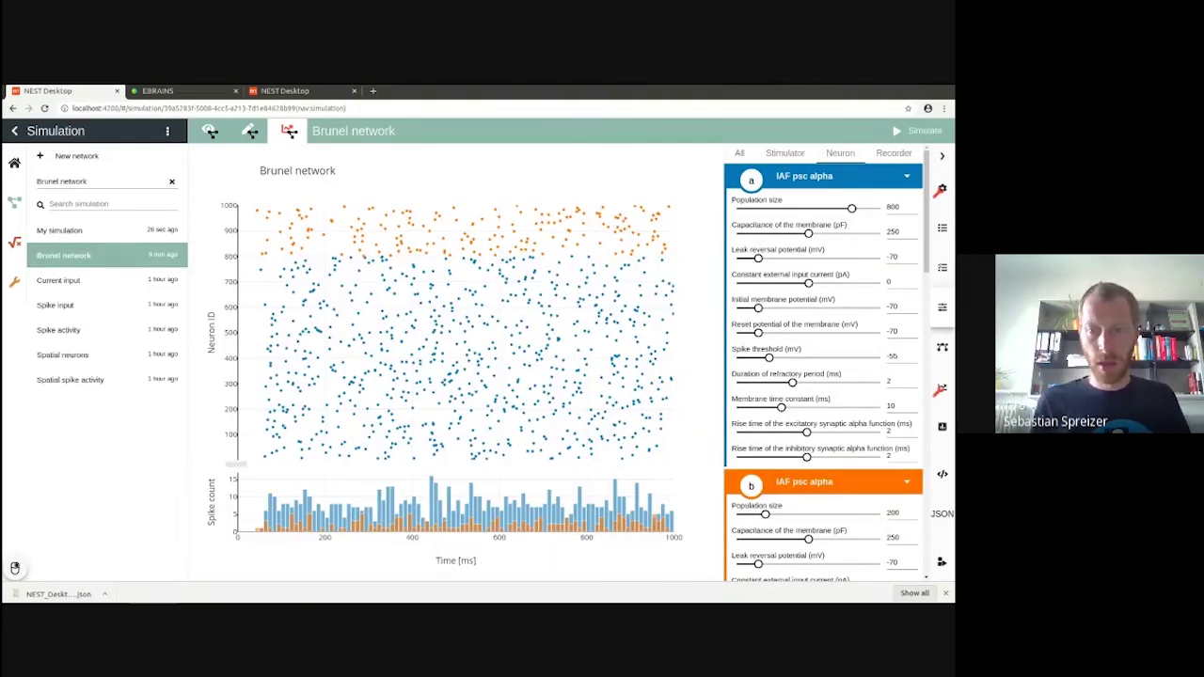
pyautogui.click(941, 474)
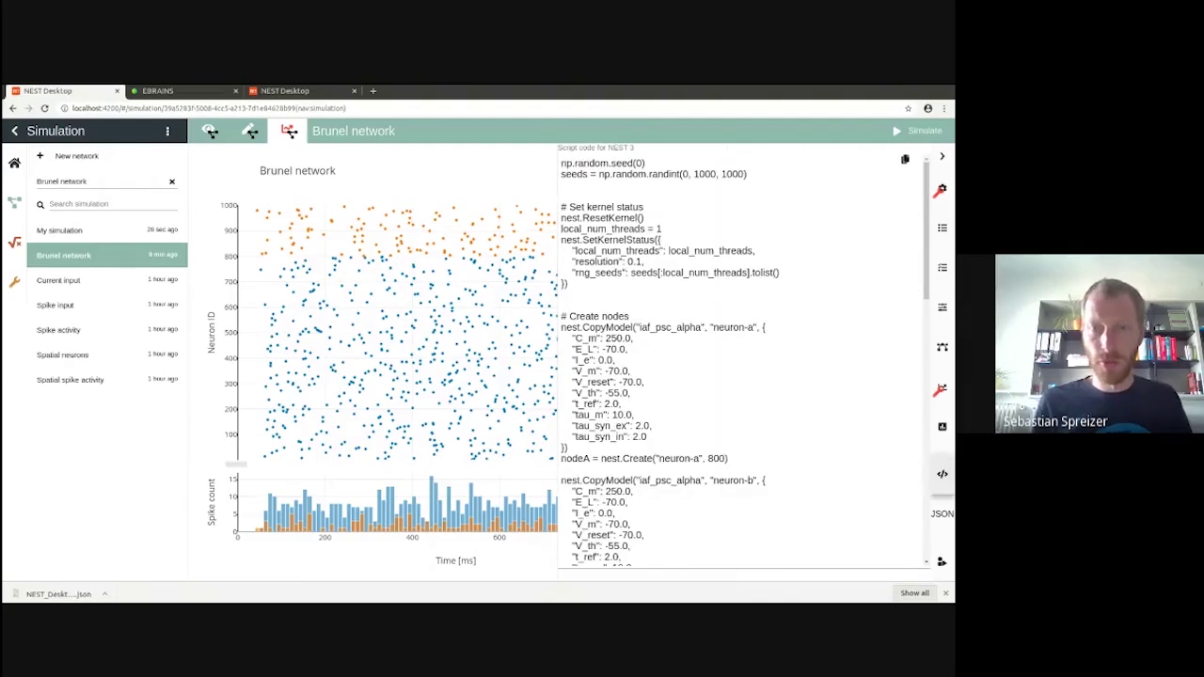
# Step: Start a new network in editing mode, add neuron a and highlight its node-creation code
pyautogui.click(250, 131)
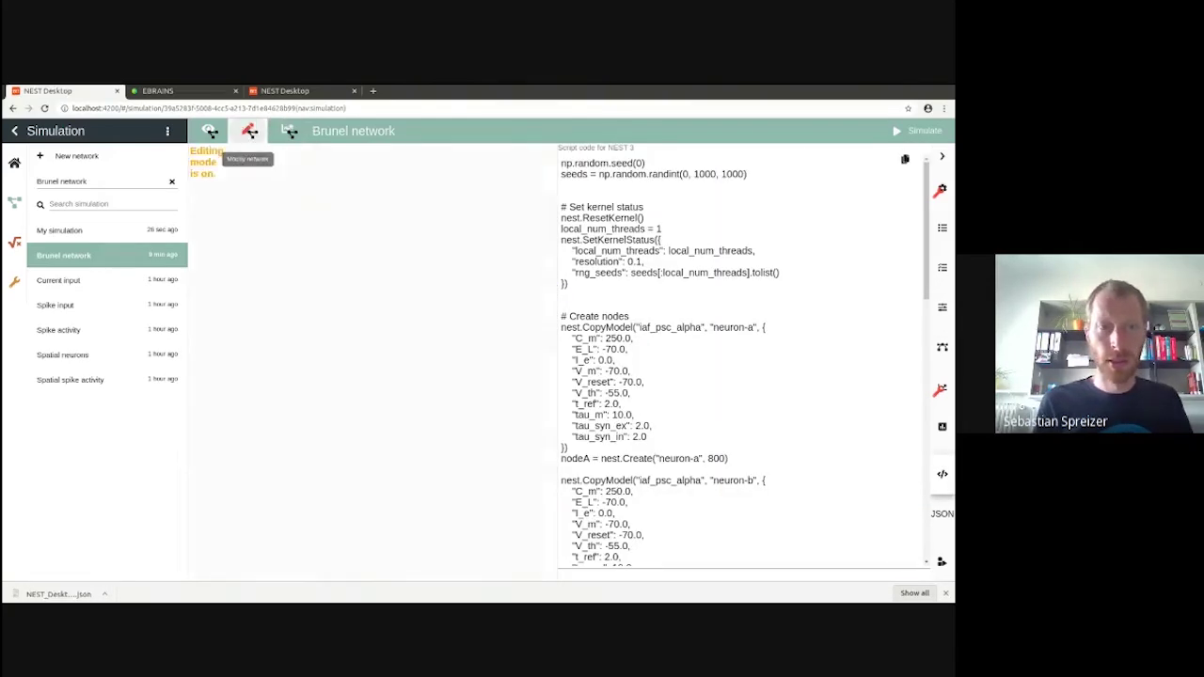
pyautogui.click(70, 155)
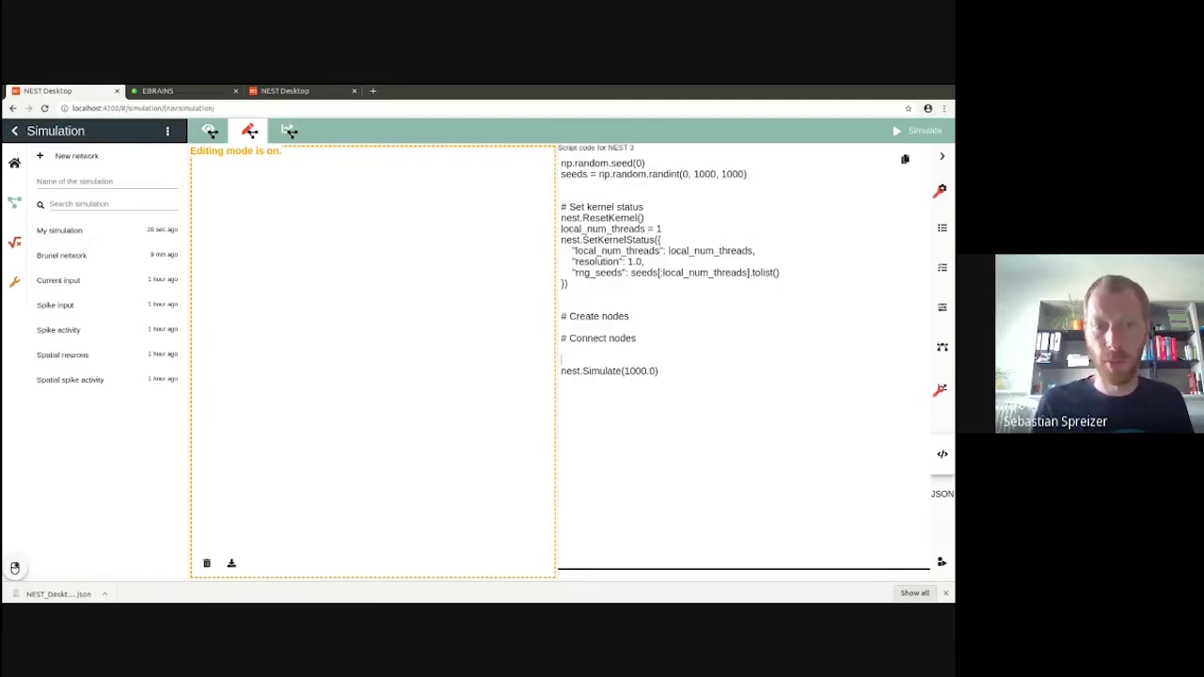
pyautogui.click(270, 207)
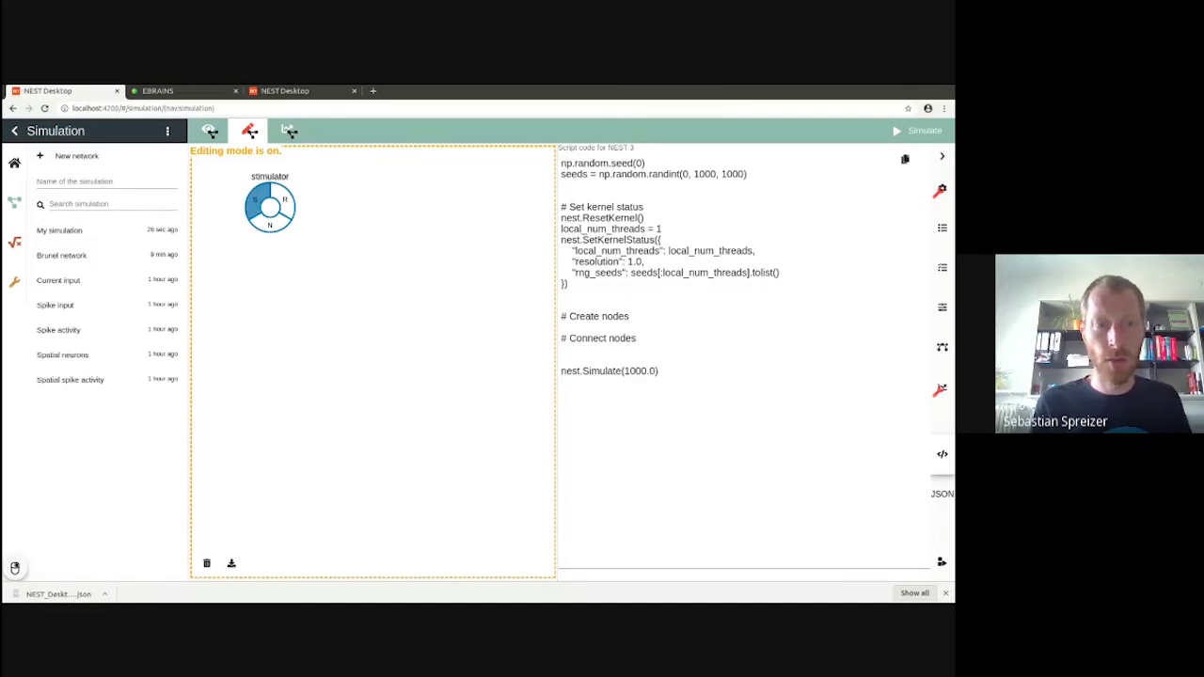
pyautogui.click(270, 224)
pyautogui.moveTo(580, 327); pyautogui.dragTo(633, 458)
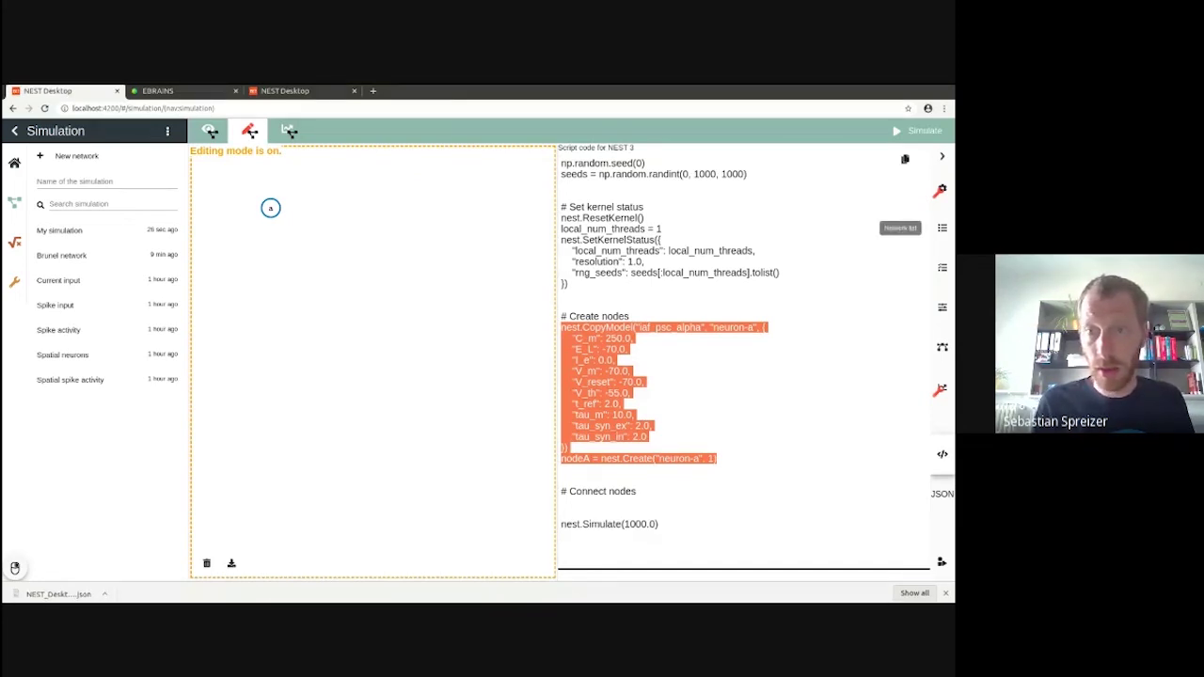
# Step: Deselect all parameters of neuron a except the spike threshold
pyautogui.click(942, 267)
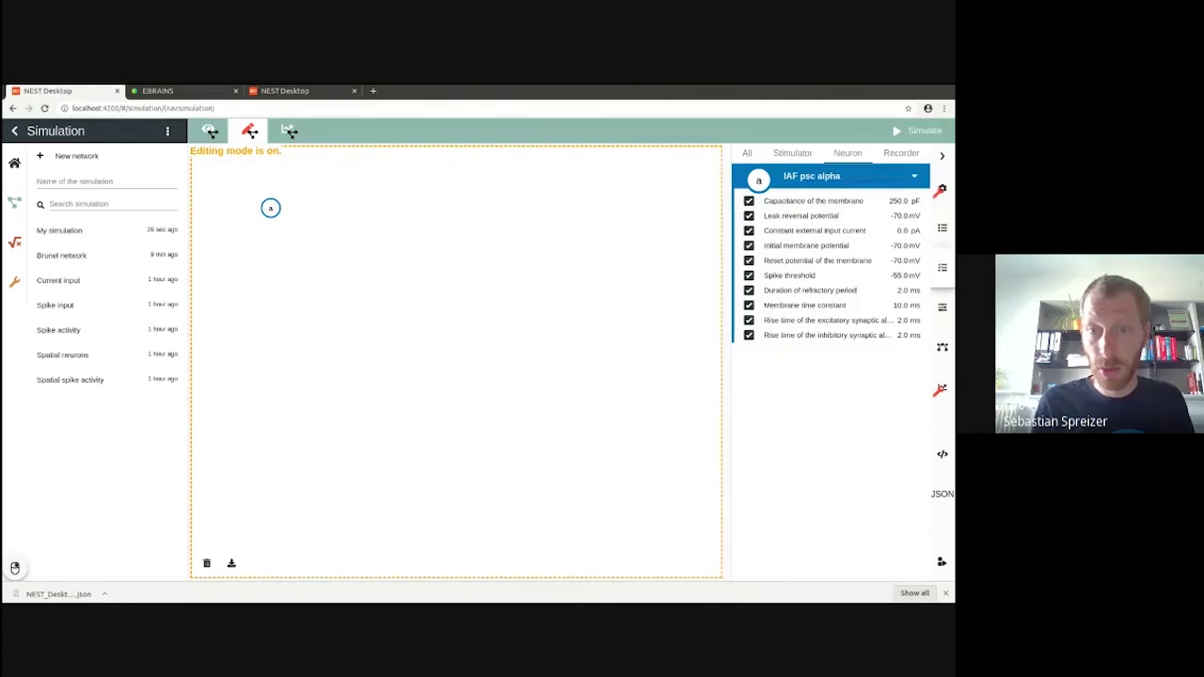
pyautogui.click(771, 200)
pyautogui.click(772, 216)
pyautogui.click(771, 231)
pyautogui.click(771, 245)
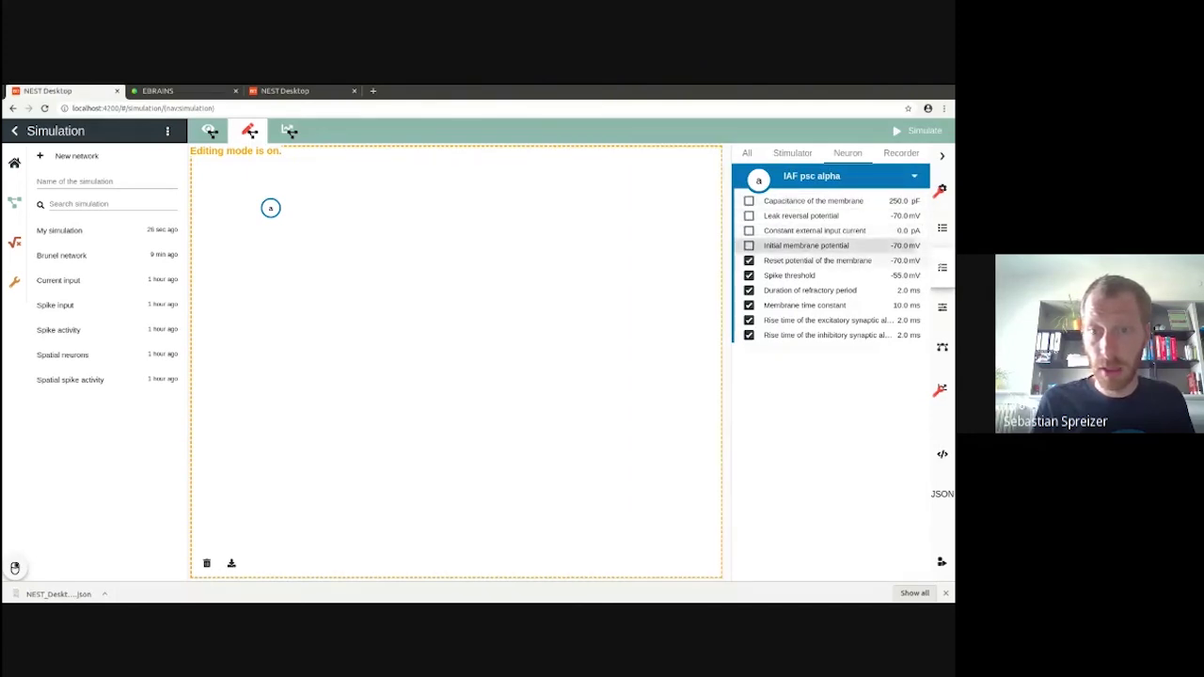
pyautogui.click(771, 261)
pyautogui.click(771, 290)
pyautogui.click(749, 290)
pyautogui.click(749, 304)
pyautogui.click(749, 320)
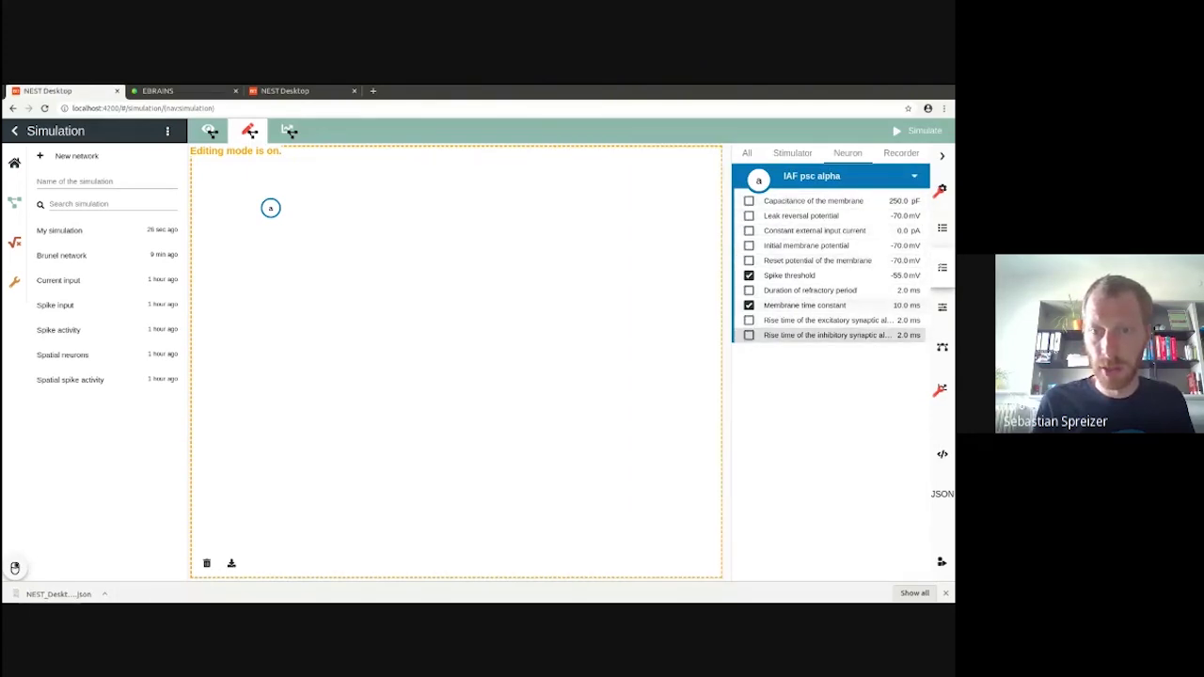
pyautogui.click(749, 335)
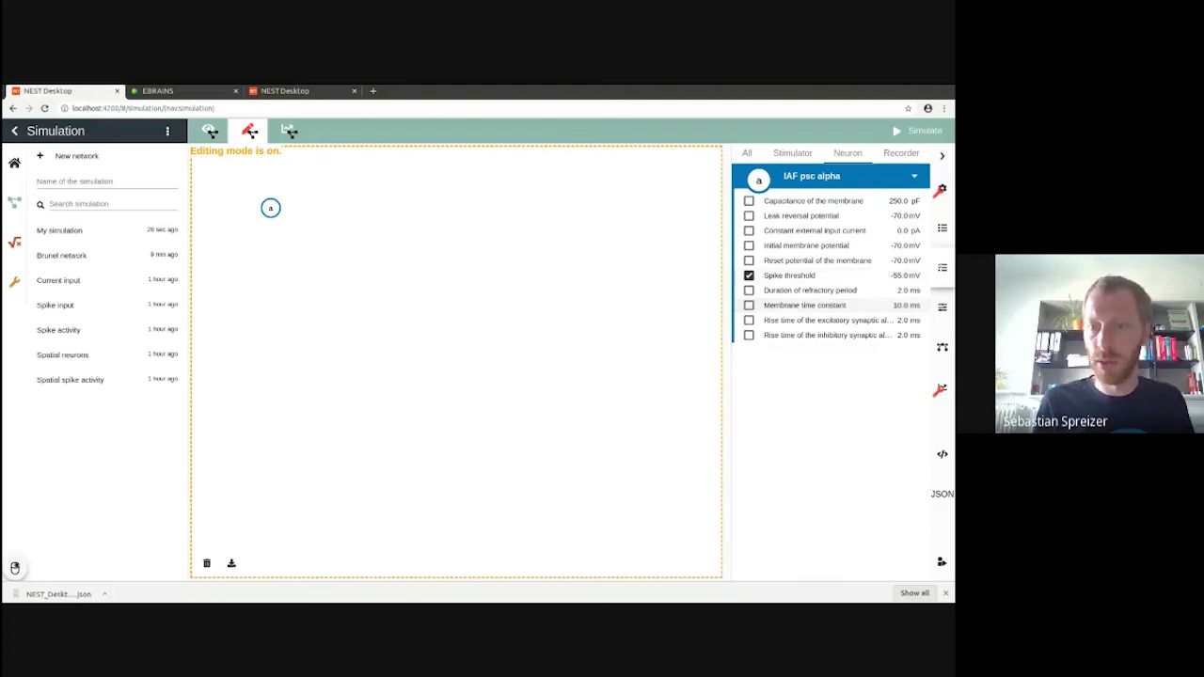
# Step: View the network's script code and highlight neuron a's V_th line
pyautogui.click(941, 453)
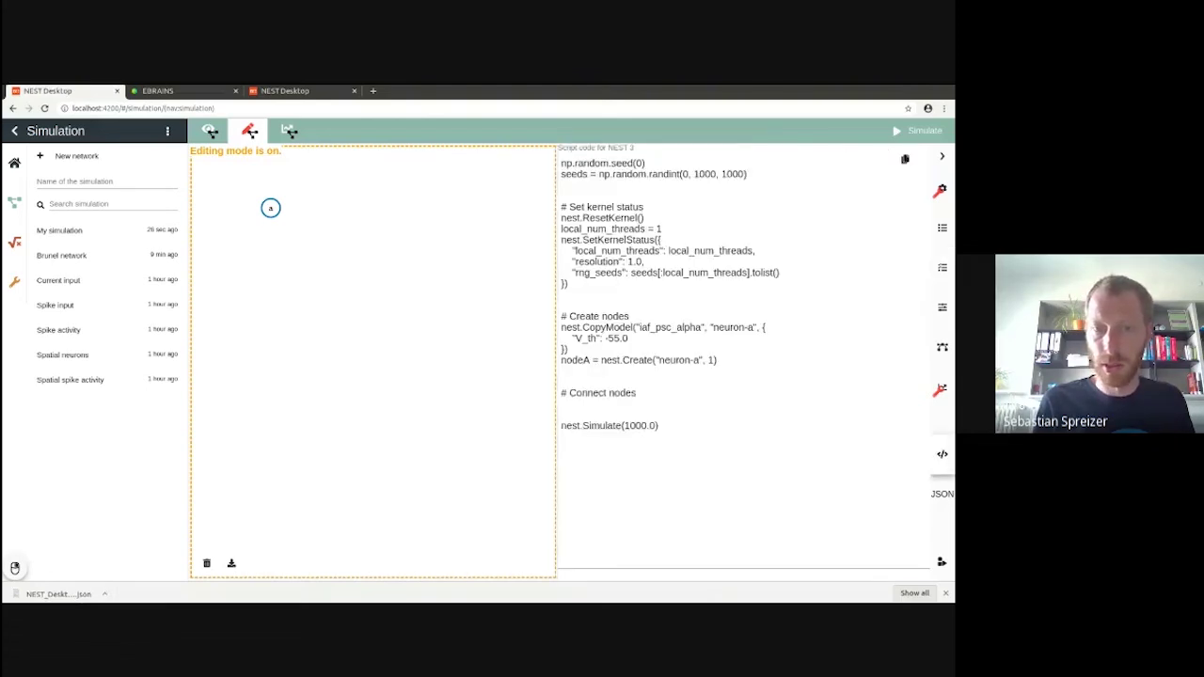
pyautogui.moveTo(571, 338); pyautogui.dragTo(629, 337)
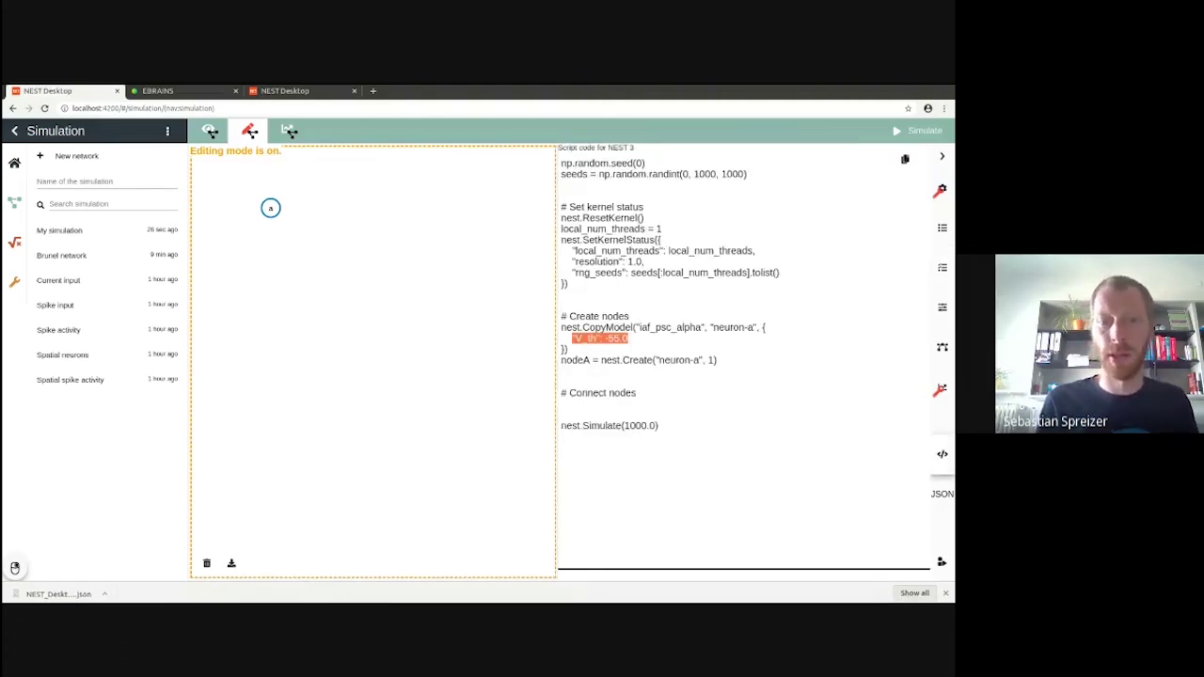
pyautogui.click(628, 338)
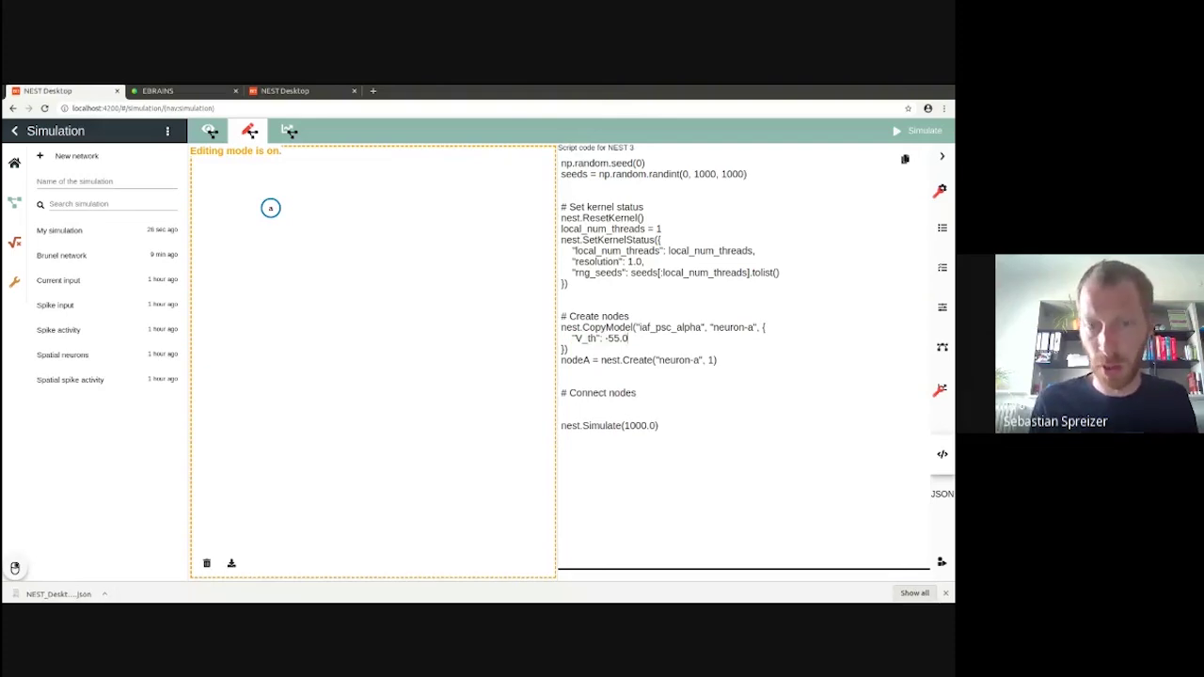
# Step: Add neuron b with its parameter level set to Rookie, and connect neuron a to it
pyautogui.rightClick(332, 206)
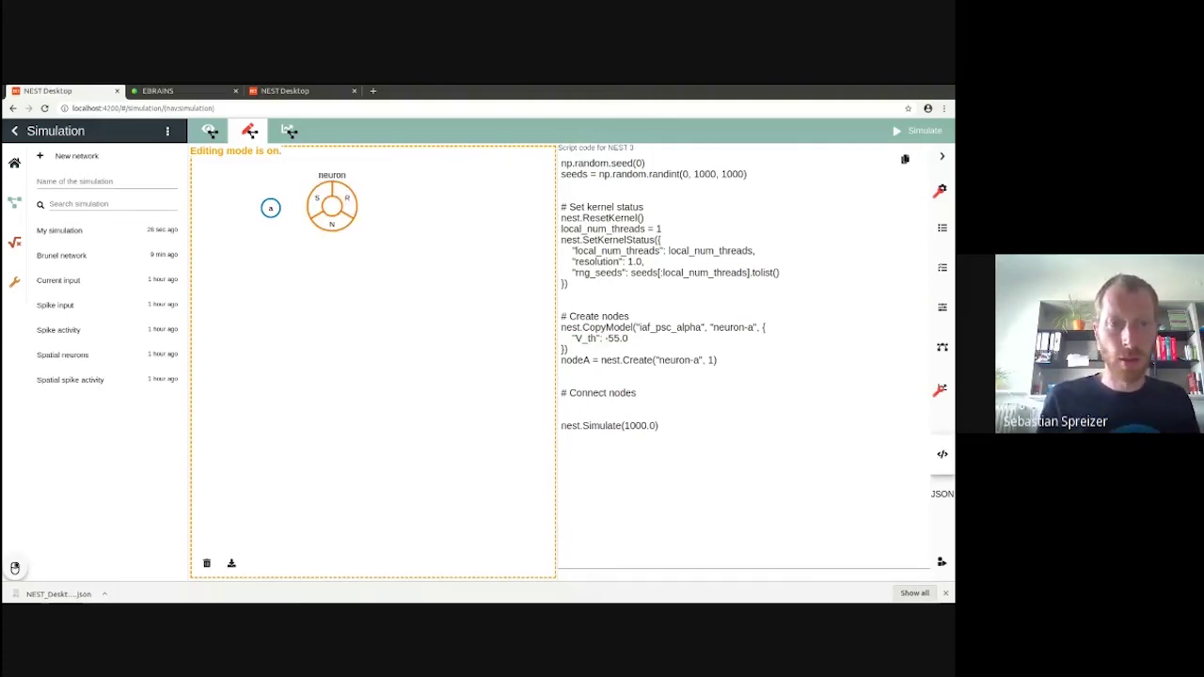
pyautogui.click(332, 221)
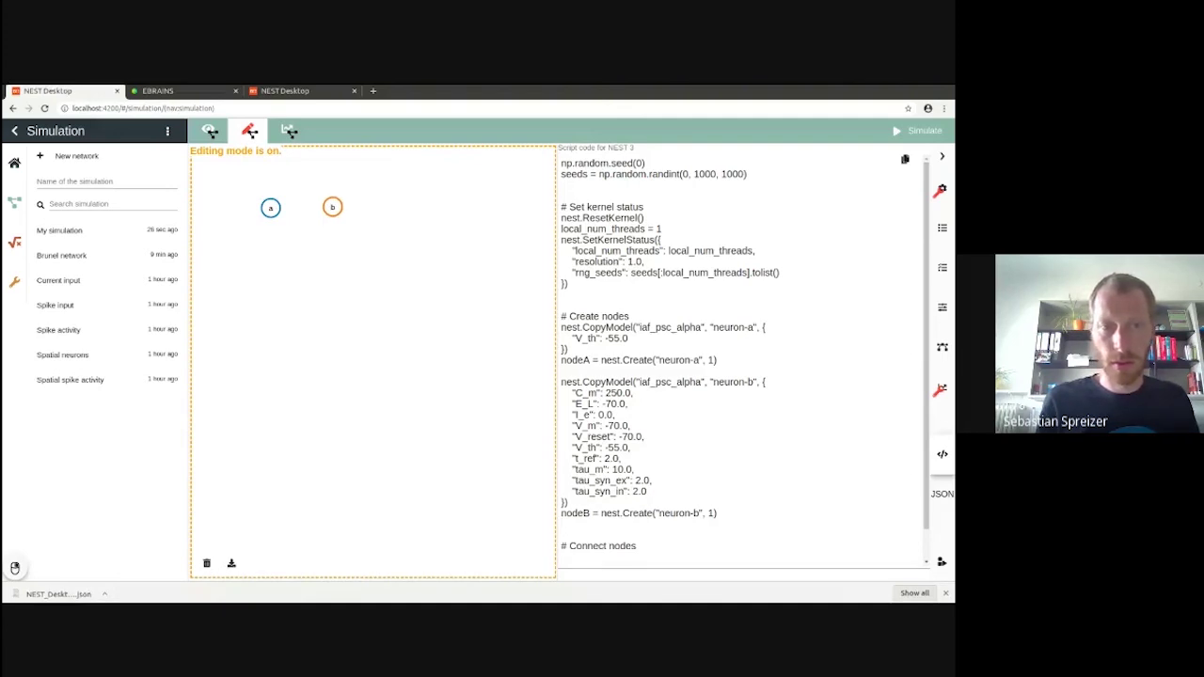
pyautogui.rightClick(332, 207)
pyautogui.moveTo(387, 259)
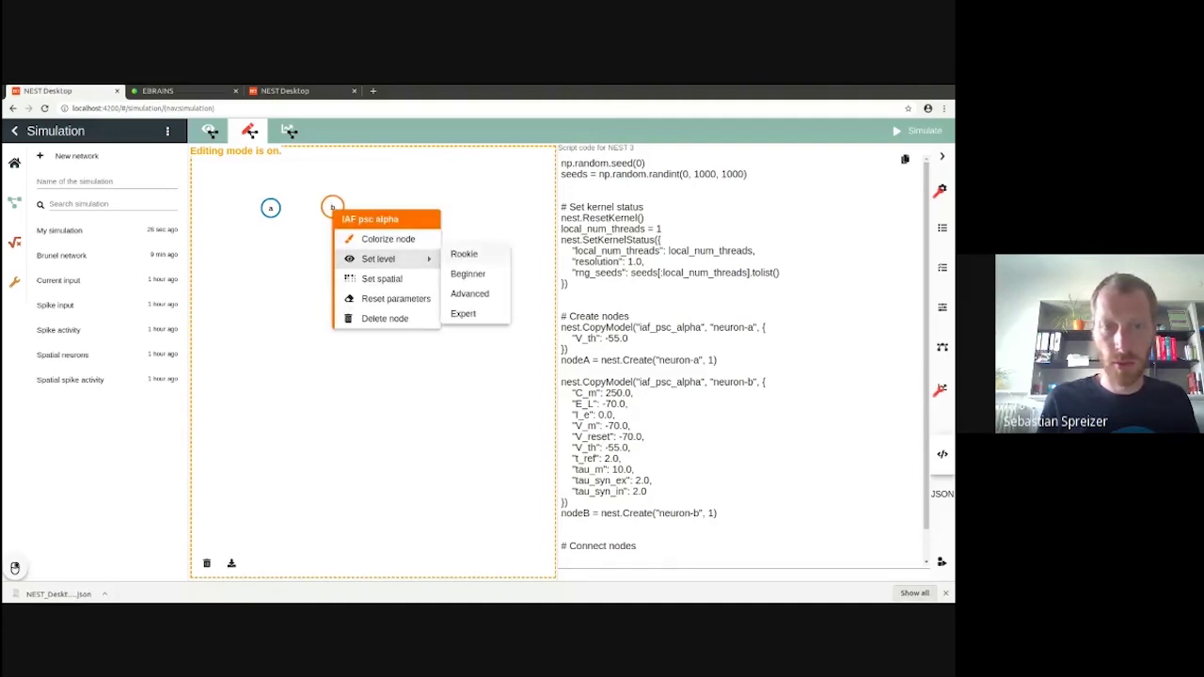
pyautogui.click(479, 252)
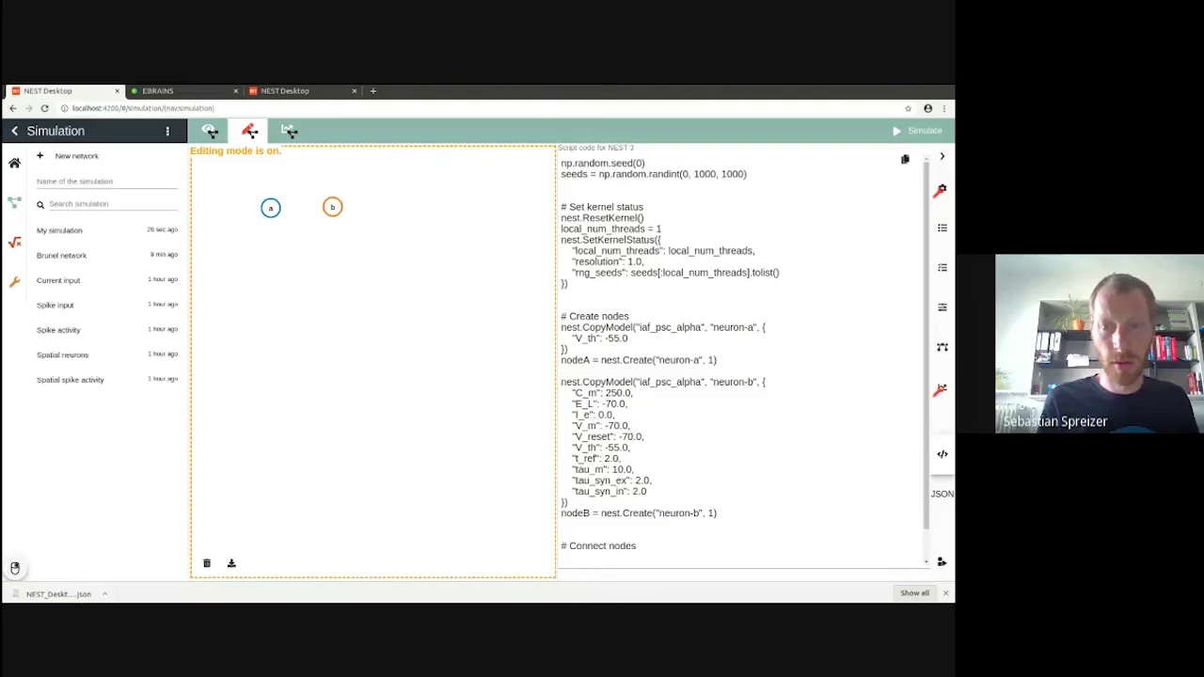
pyautogui.moveTo(270, 207); pyautogui.dragTo(332, 207)
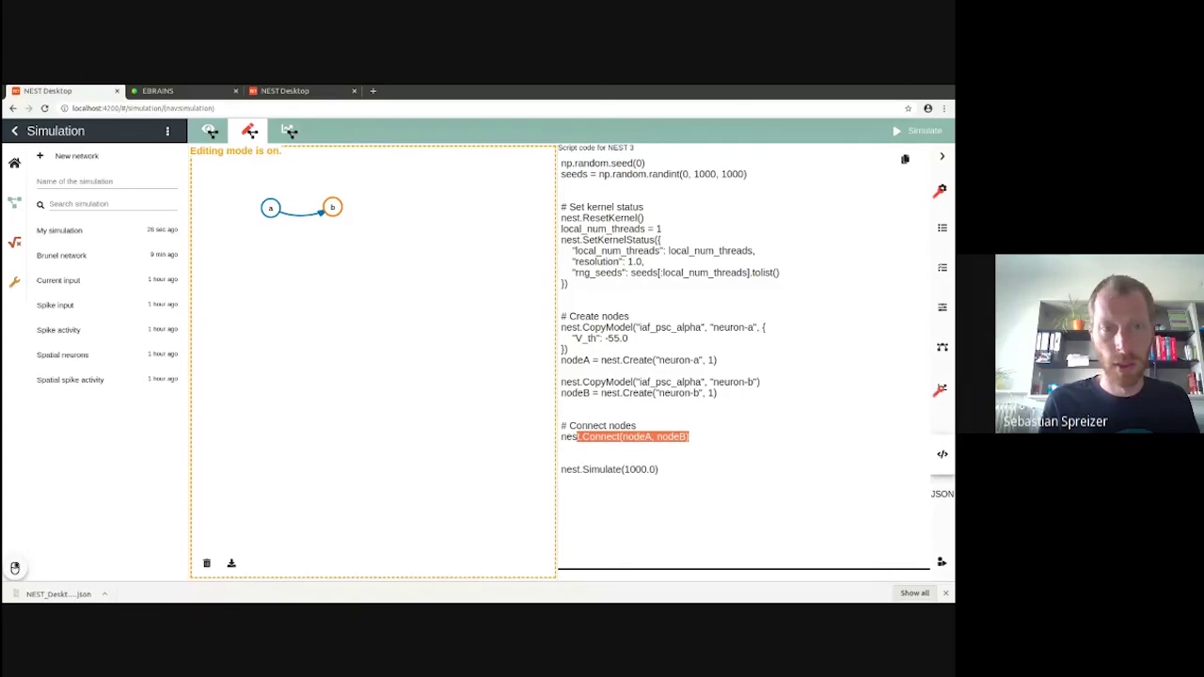
# Step: Add a recorder connected to neuron b and a stimulator connected to neuron a
pyautogui.rightClick(379, 235)
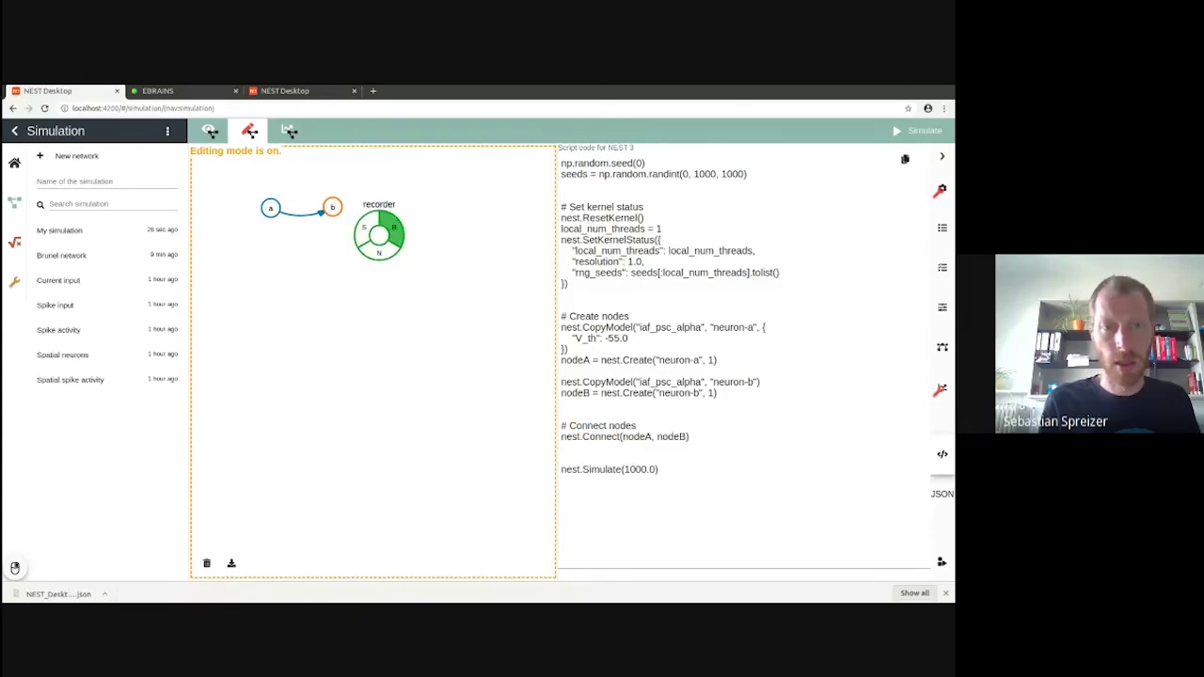
pyautogui.click(394, 227)
pyautogui.rightClick(226, 242)
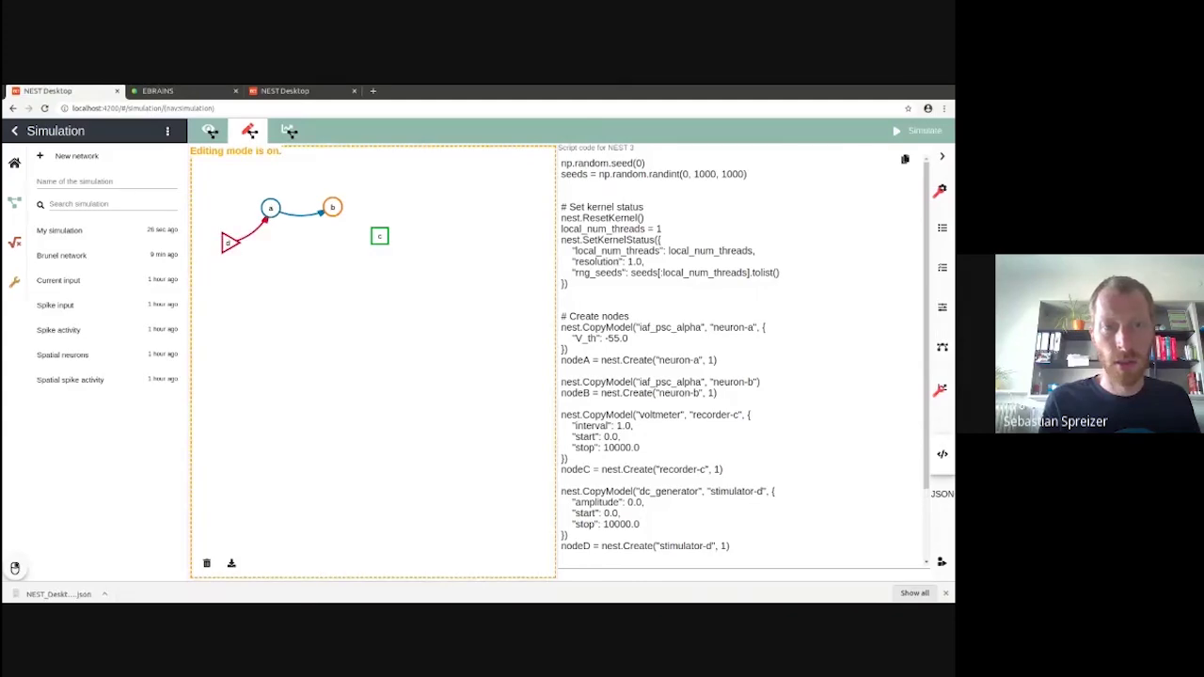
pyautogui.scroll(-3, 743, 357)
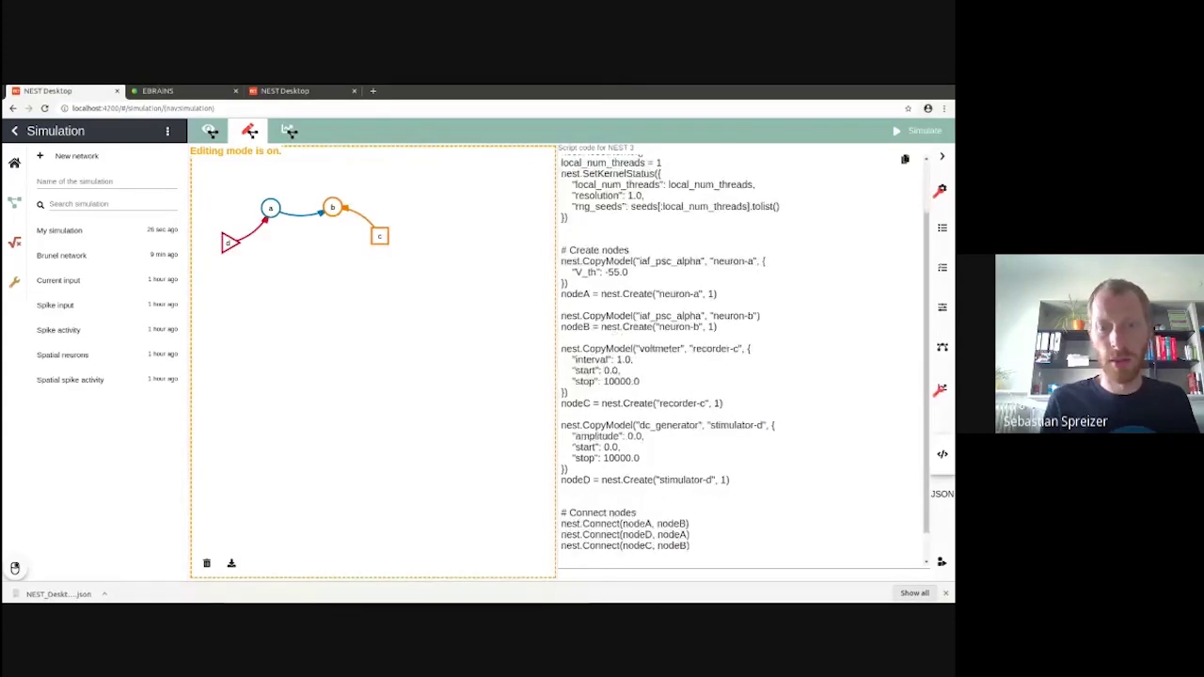
# Step: Highlight the node-creation and connection code, and copy the whole script to the clipboard
pyautogui.moveTo(595, 218); pyautogui.dragTo(672, 502)
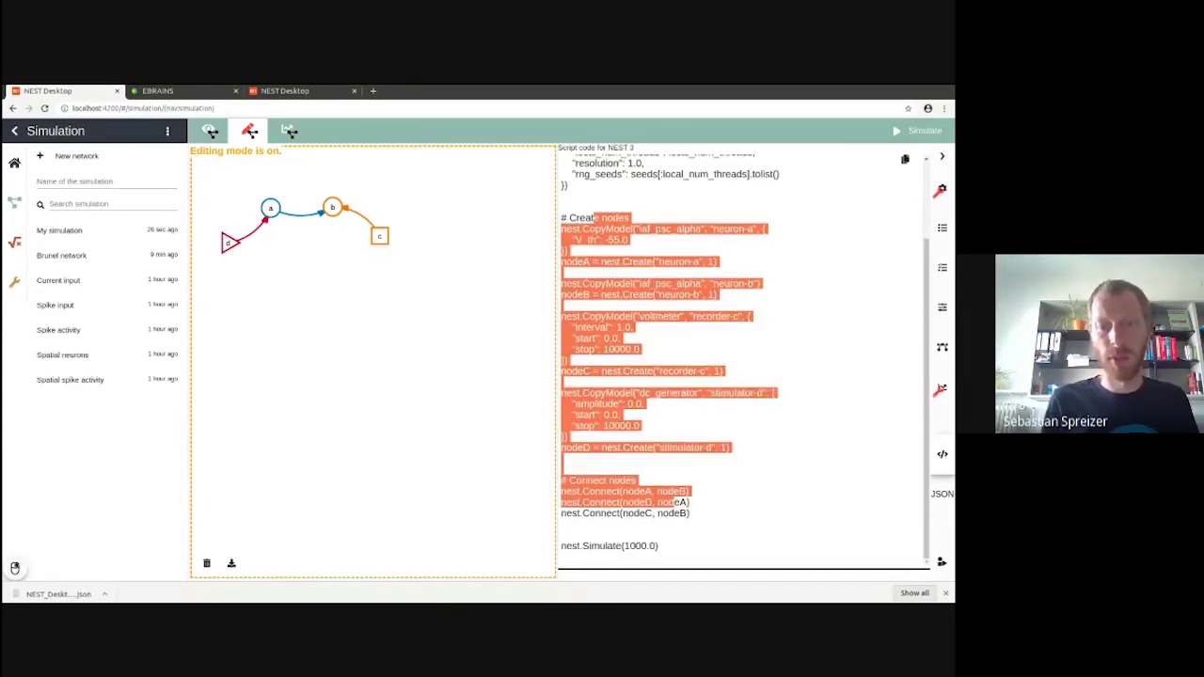
pyautogui.click(562, 272)
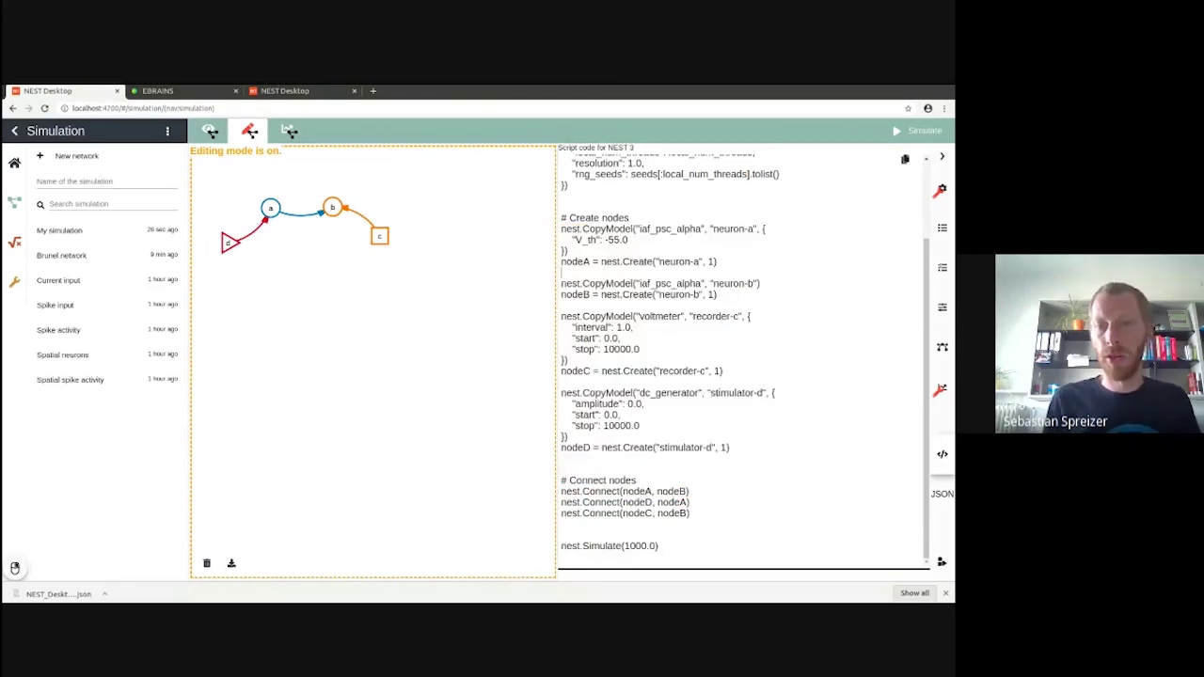
pyautogui.click(905, 159)
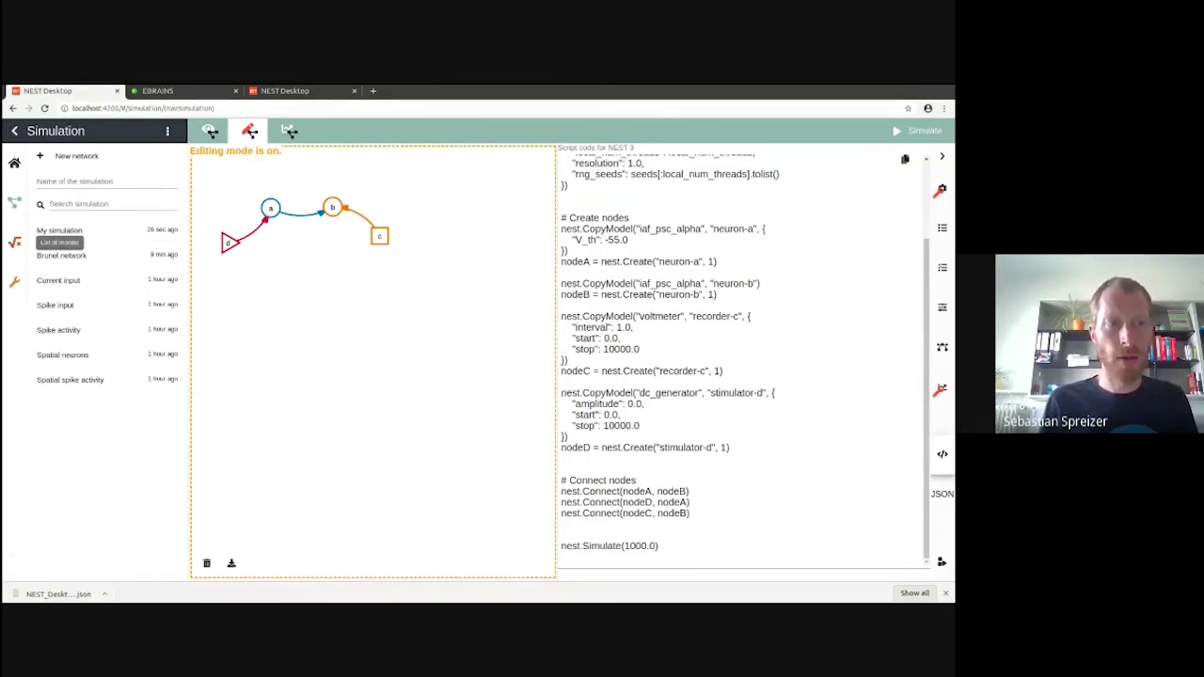
# Step: Read the iaf_psc_alpha model's description, parameters and references, and the iaf_cond_alpha model's description
pyautogui.click(14, 241)
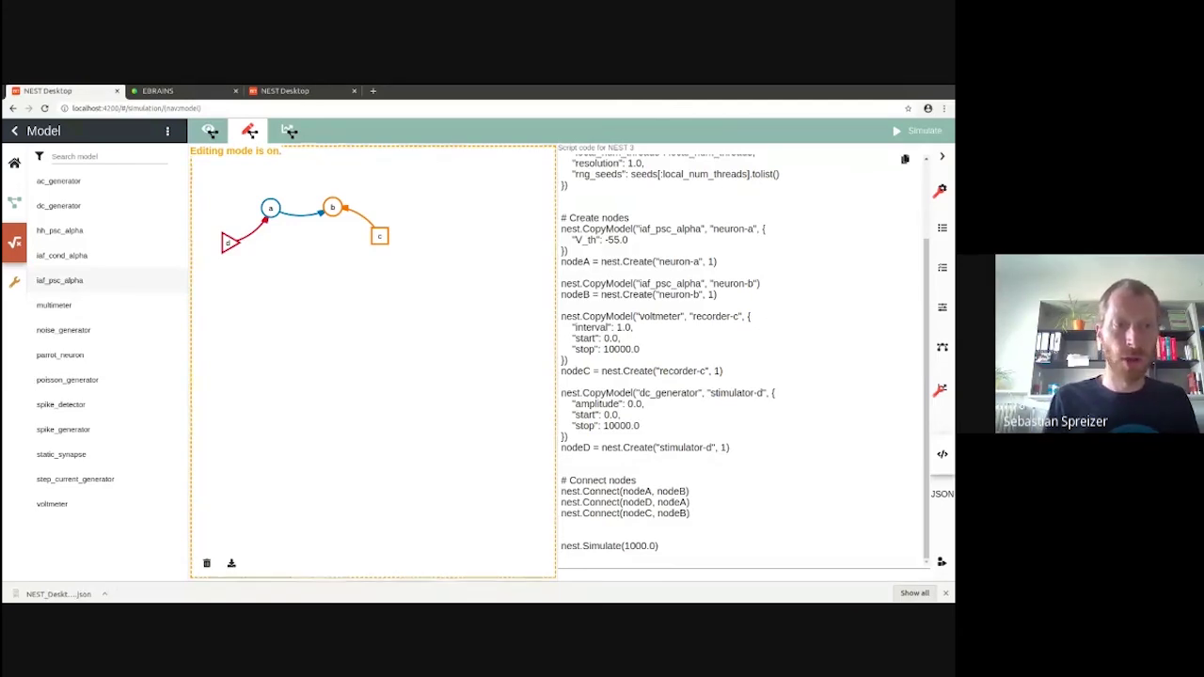
pyautogui.click(59, 280)
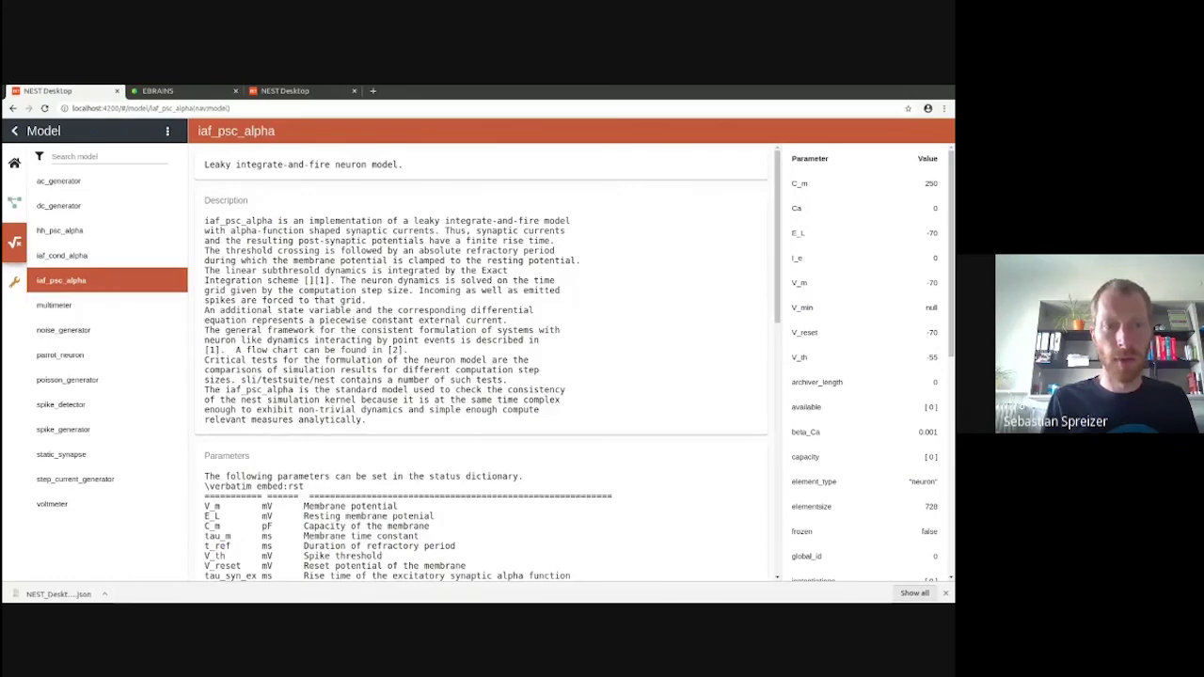
pyautogui.scroll(-4, 480, 361)
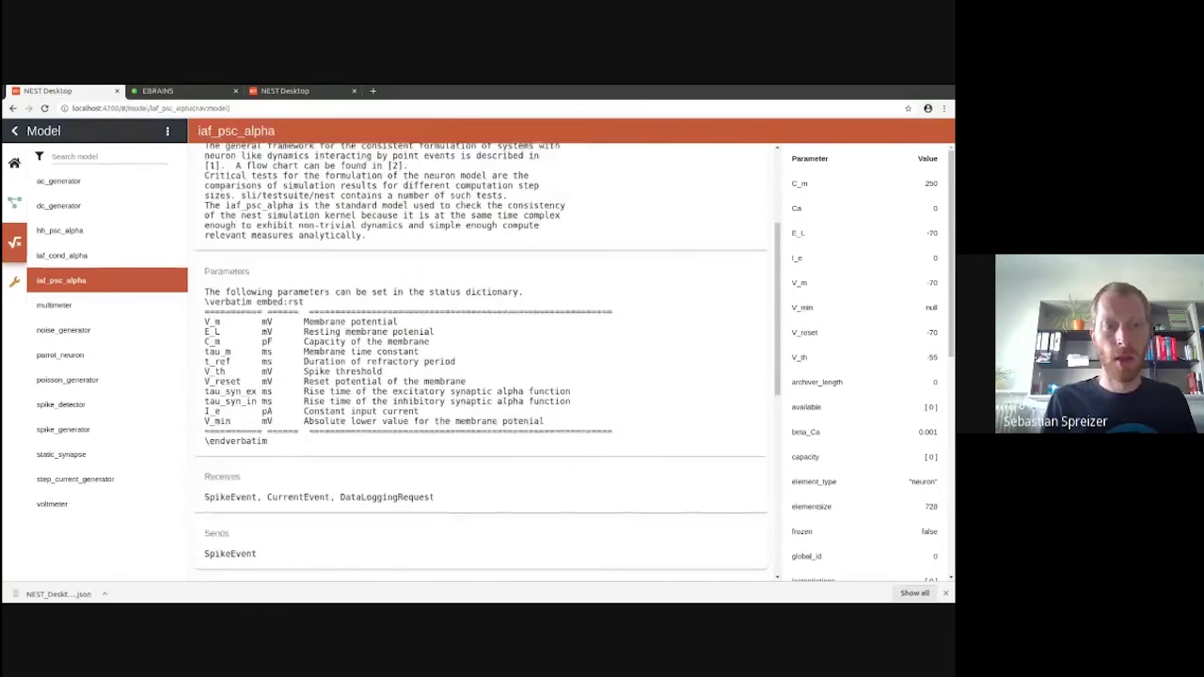
pyautogui.moveTo(204, 311); pyautogui.dragTo(246, 391)
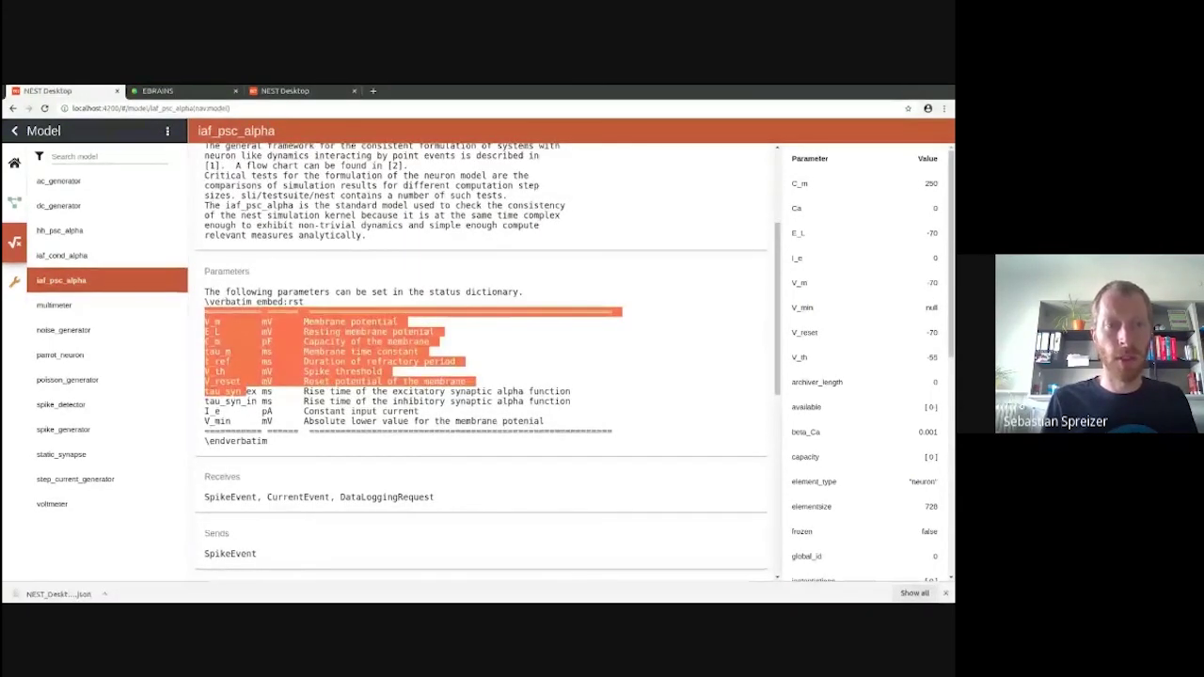
pyautogui.scroll(-5, 247, 319)
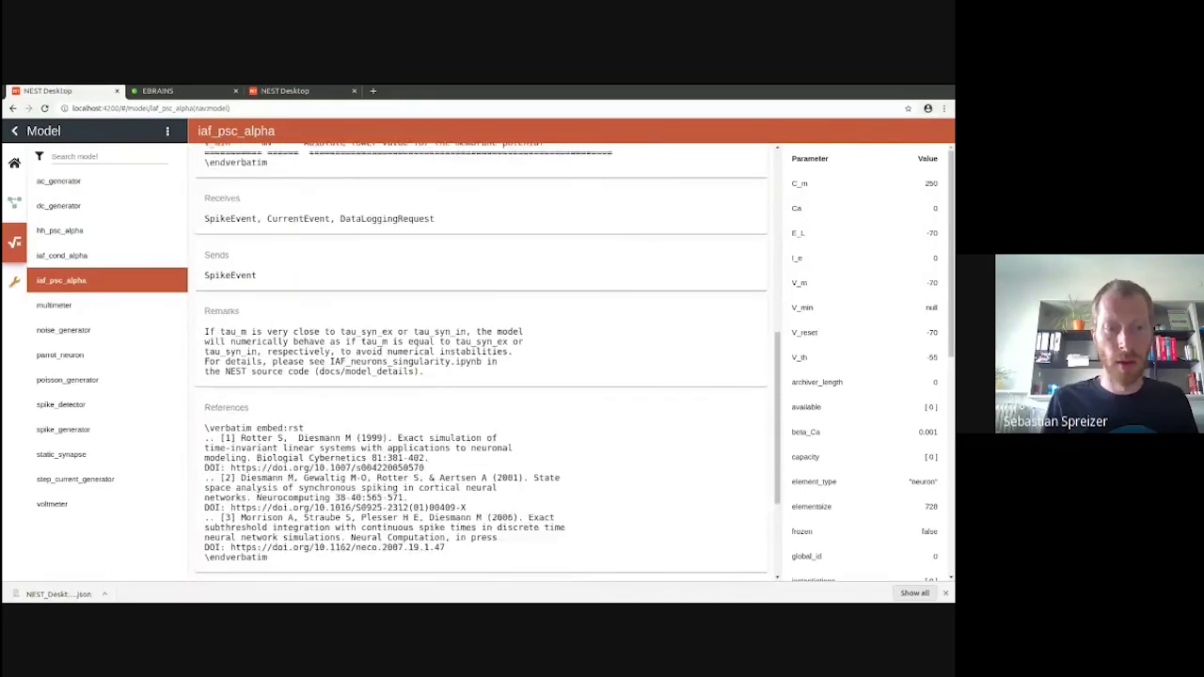
pyautogui.moveTo(235, 399); pyautogui.dragTo(324, 509)
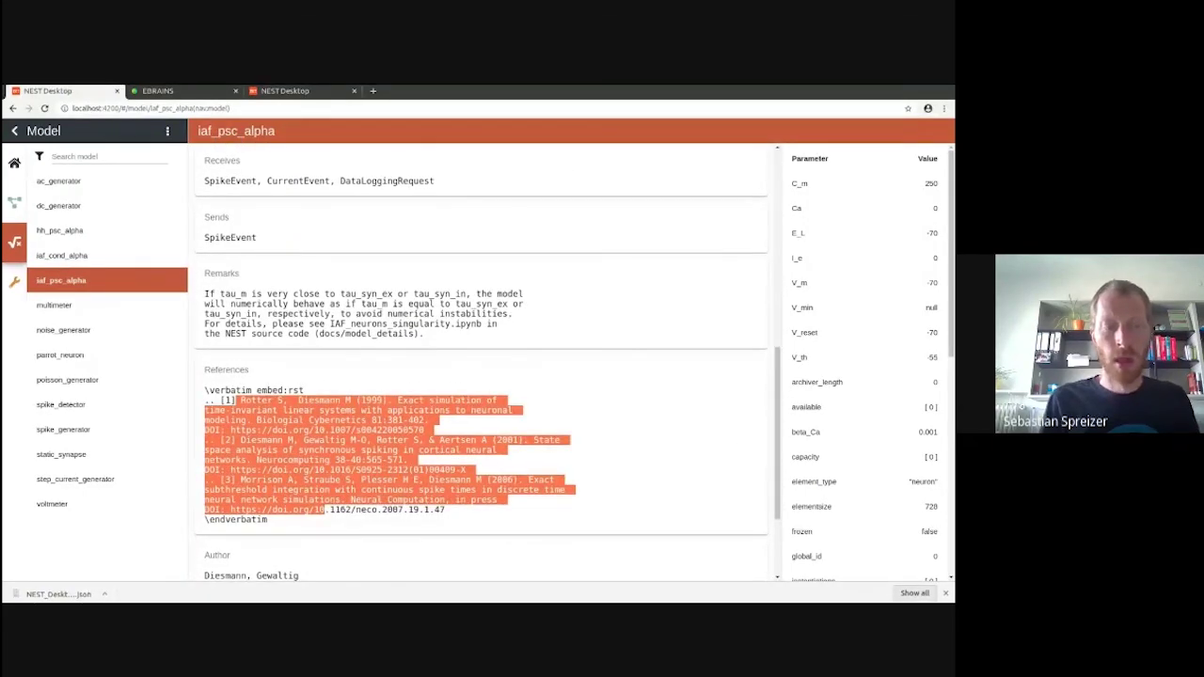
pyautogui.scroll(1, 481, 361)
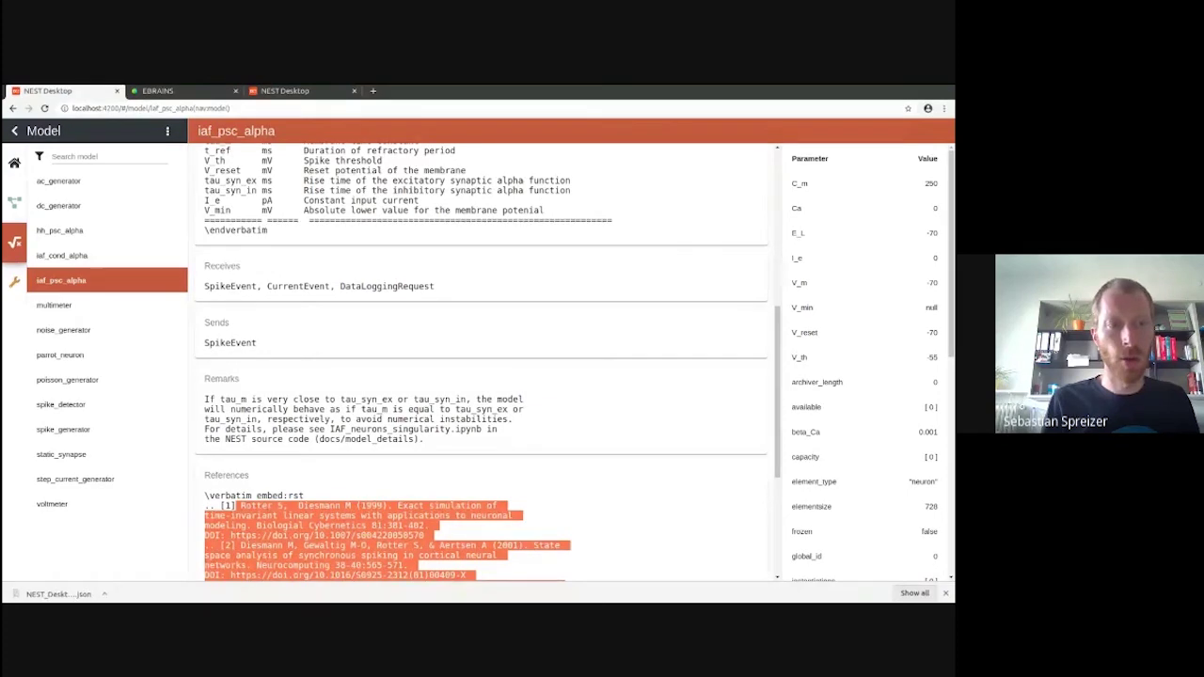
pyautogui.click(96, 254)
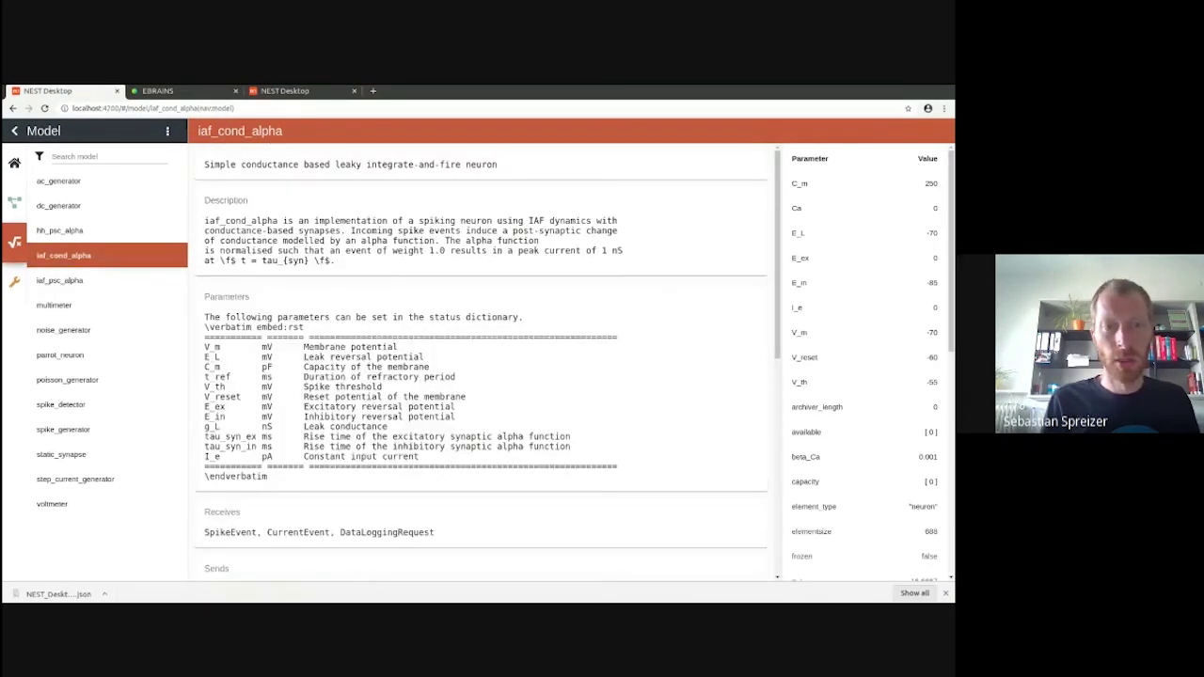
pyautogui.moveTo(224, 261); pyautogui.dragTo(336, 261)
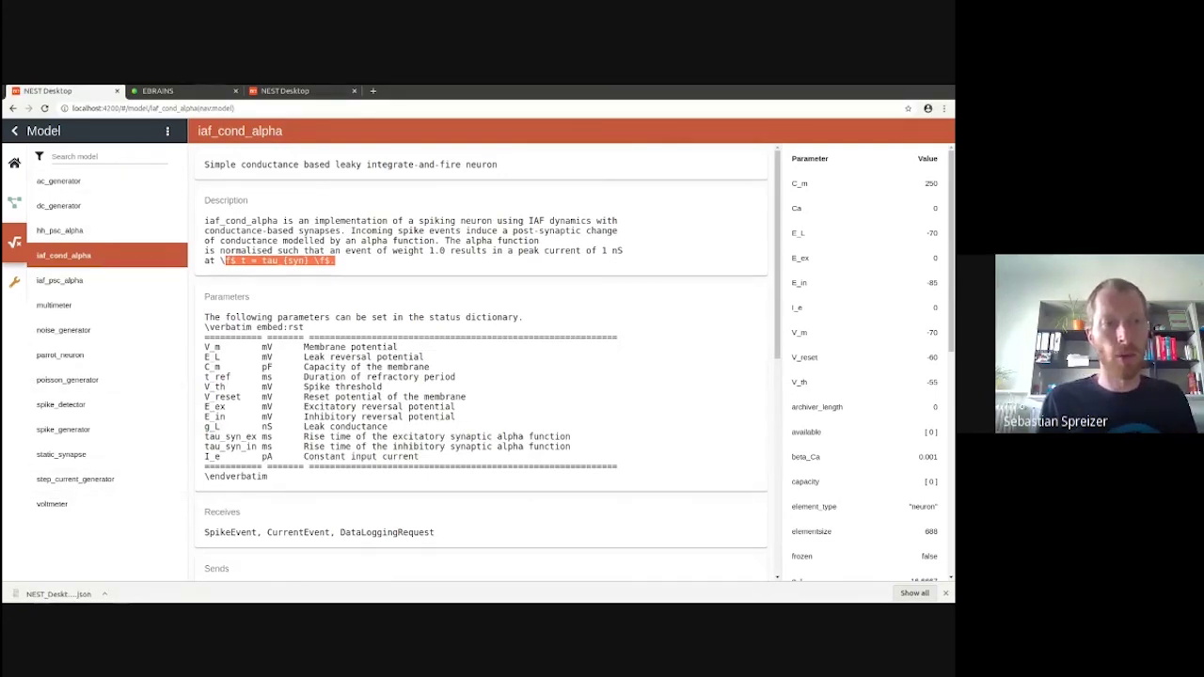
# Step: Remove the model list's filter to browse all models and open the tsodyks2_synapse model
pyautogui.click(38, 156)
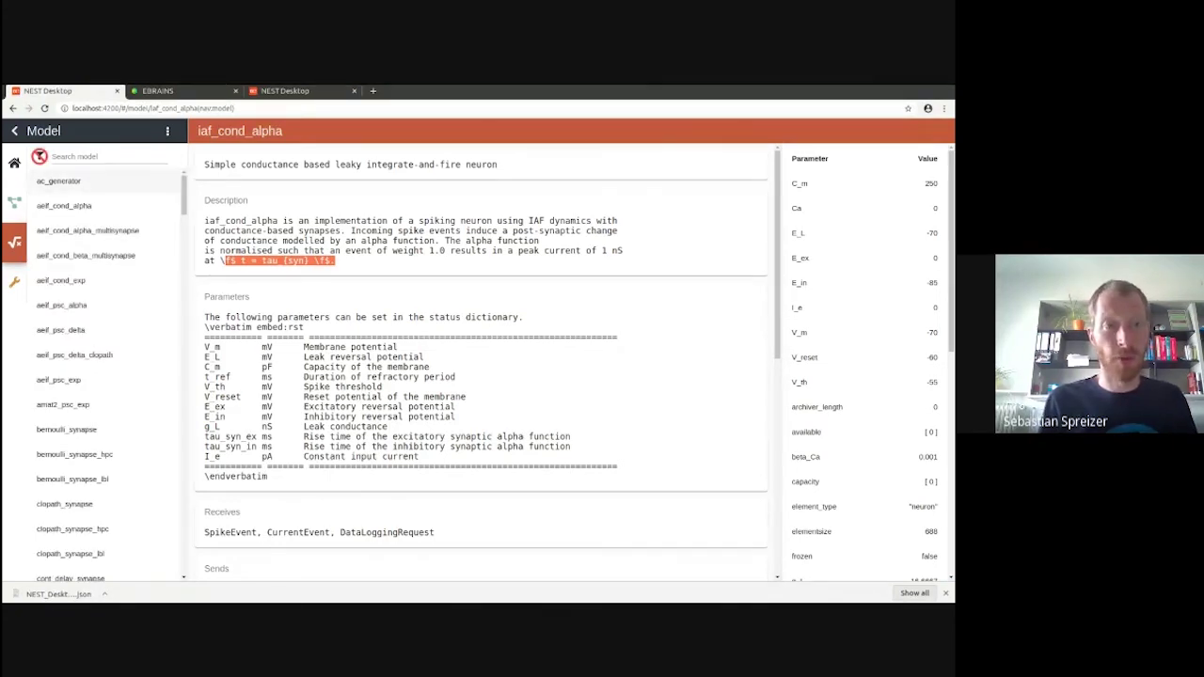
pyautogui.scroll(-15, 104, 367)
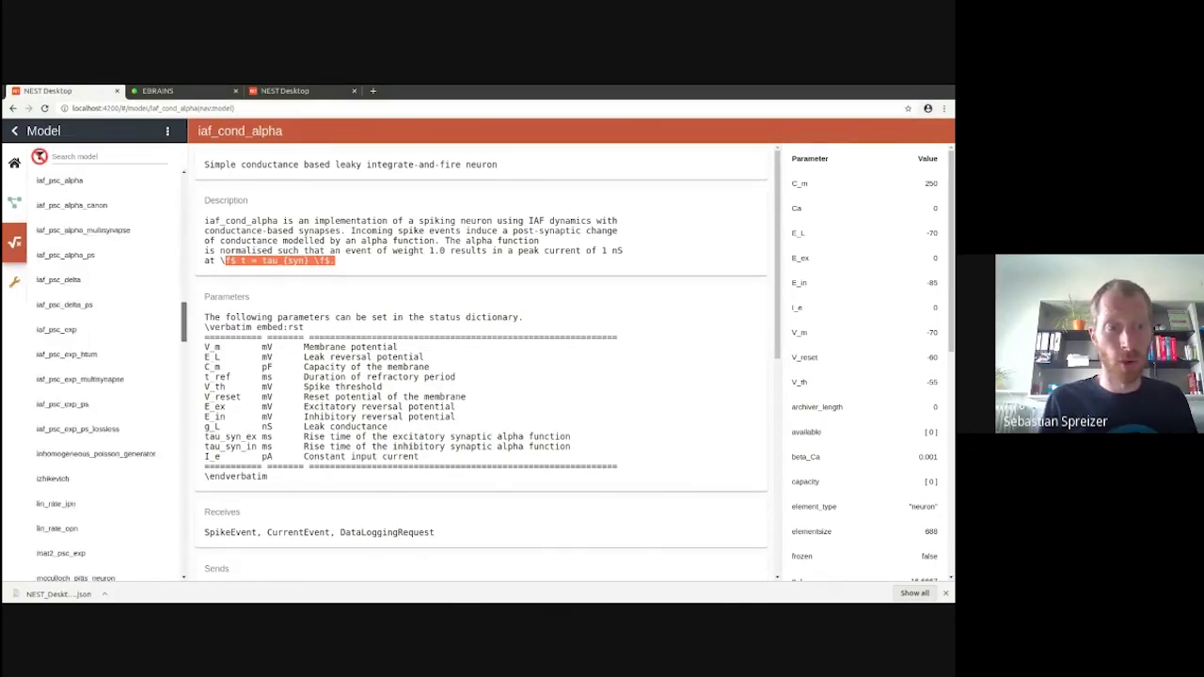
pyautogui.scroll(-10, 104, 376)
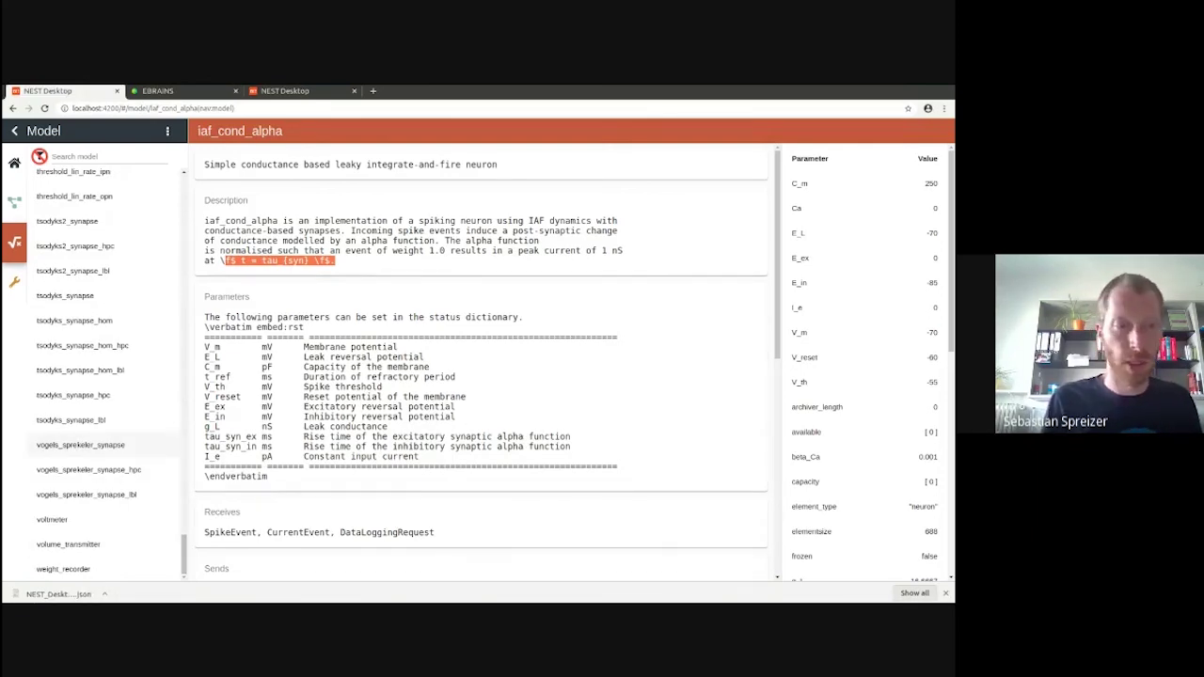
pyautogui.scroll(3, 94, 438)
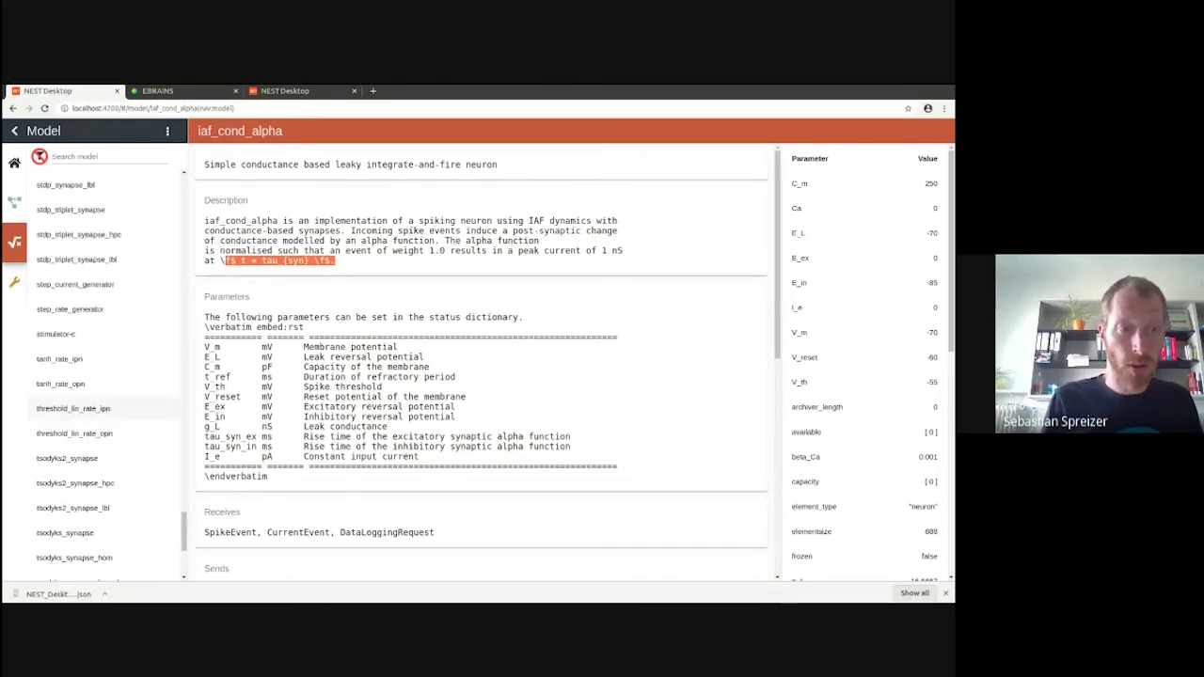
pyautogui.scroll(-1, 94, 433)
pyautogui.click(67, 379)
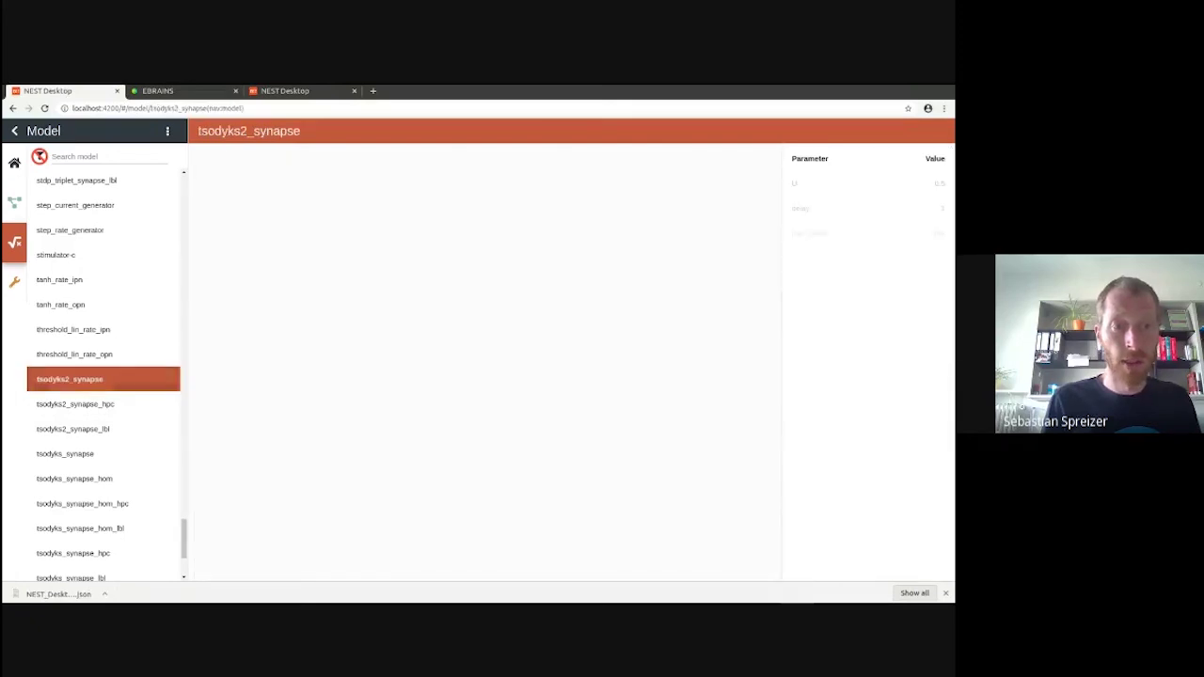